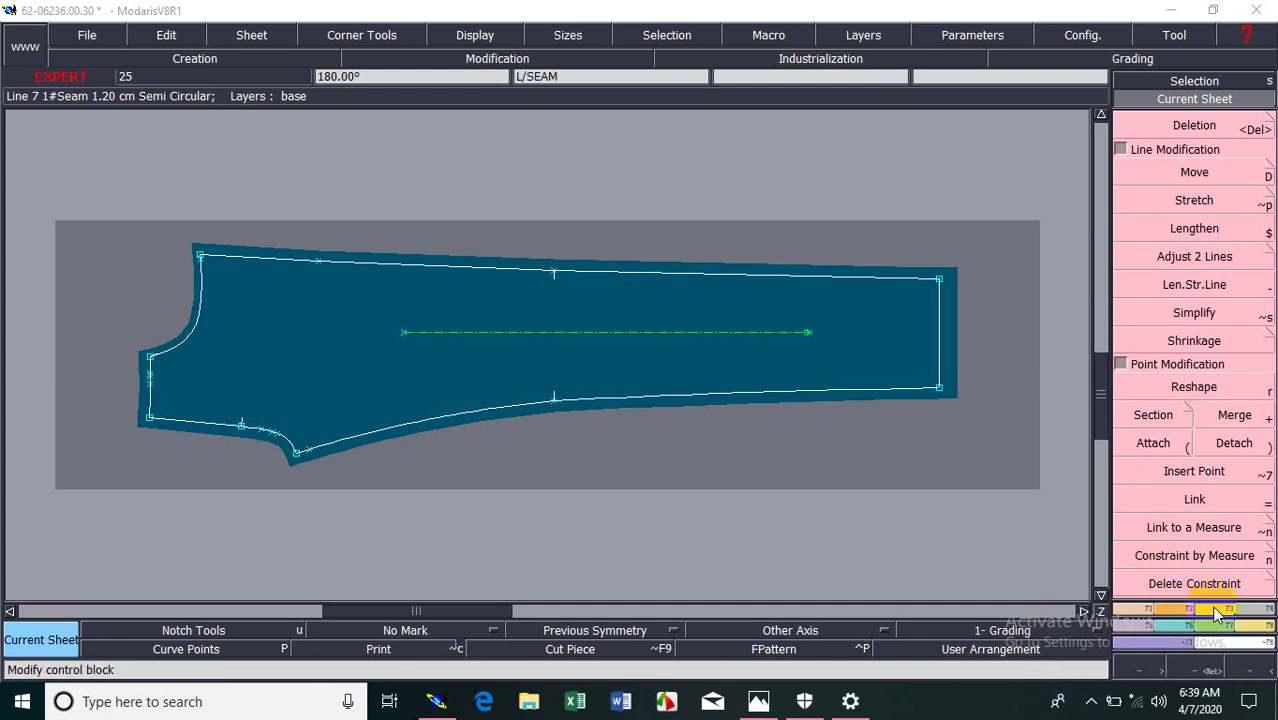
click(1142, 104)
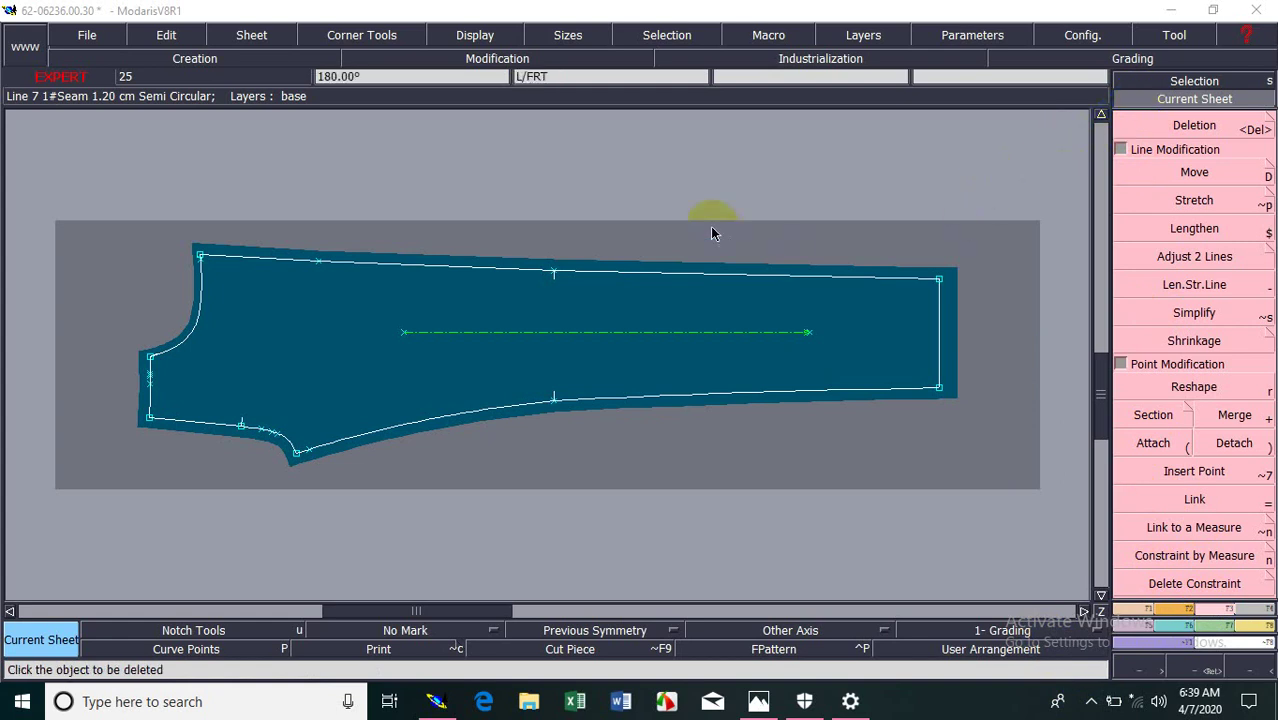
click(813, 297)
click(822, 241)
key(Return)
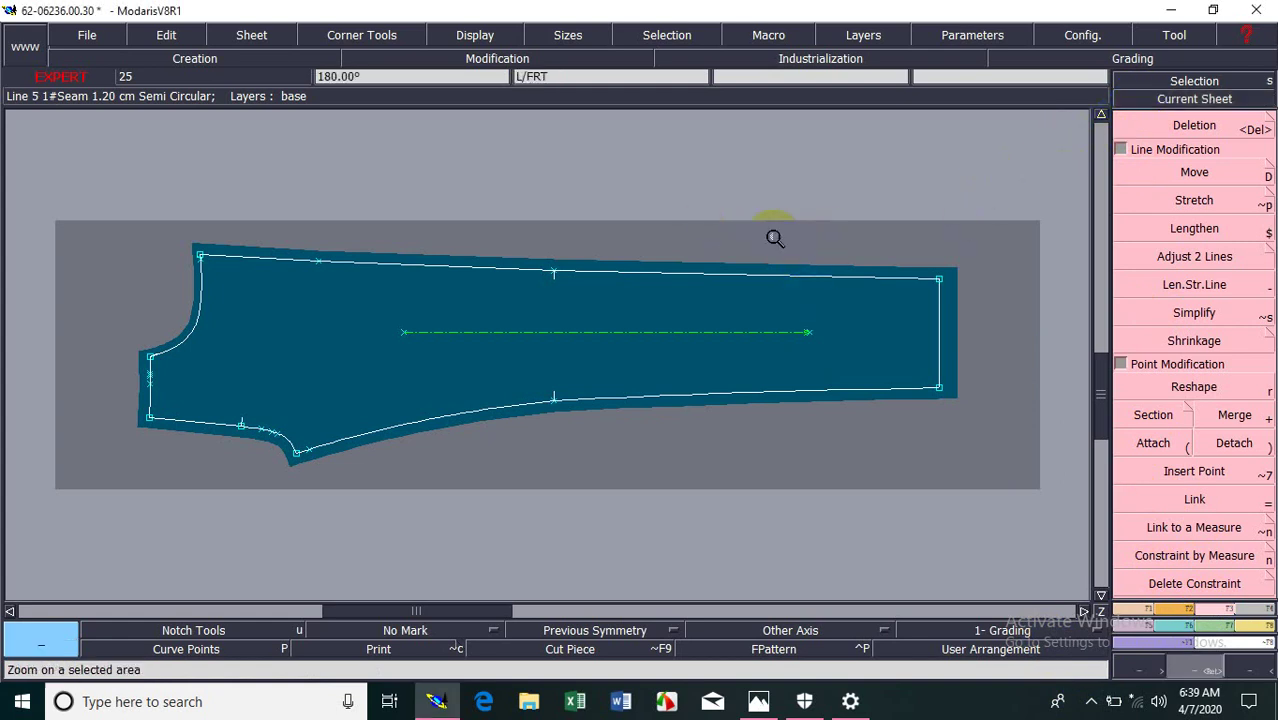
drag(731, 225, 1031, 426)
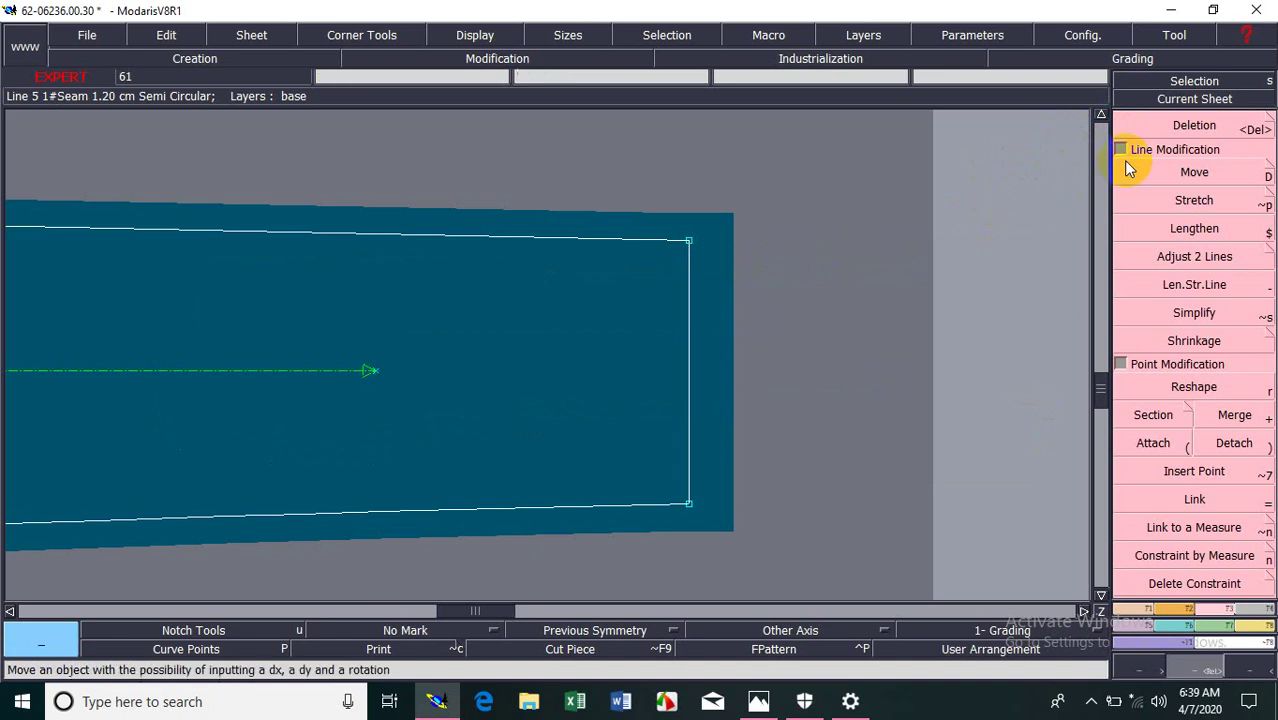
click(1188, 130)
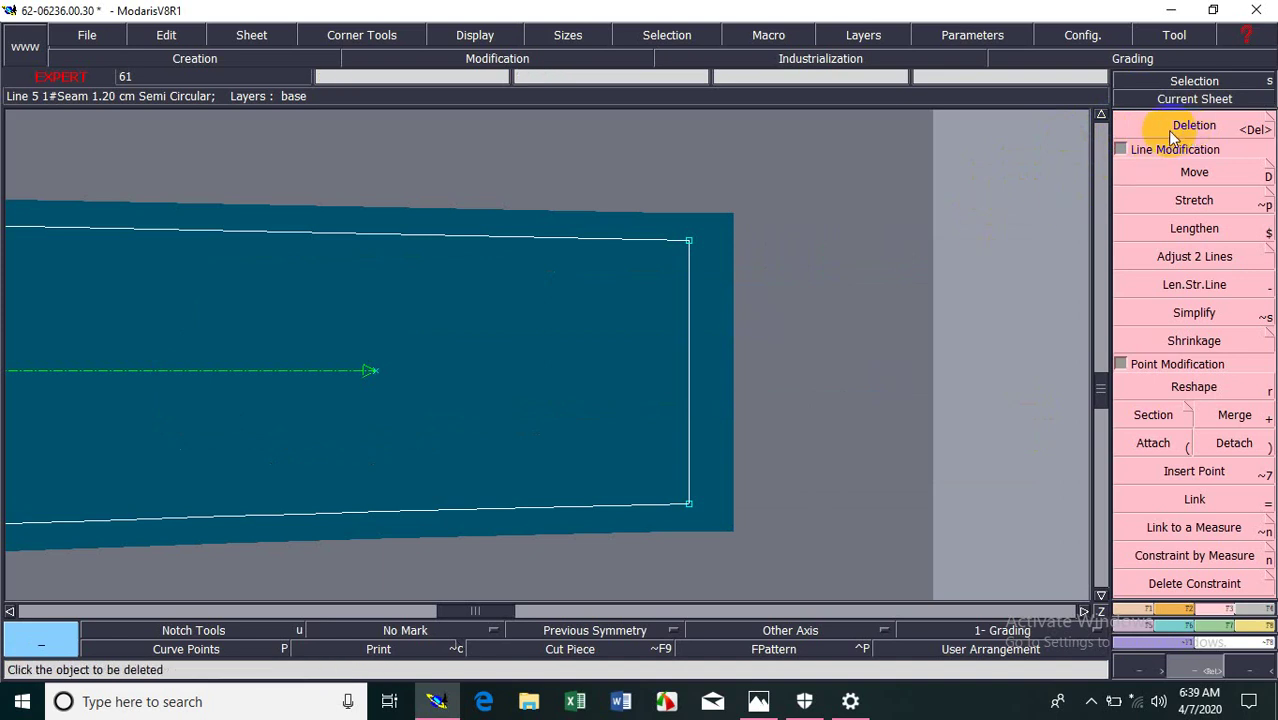
key(d)
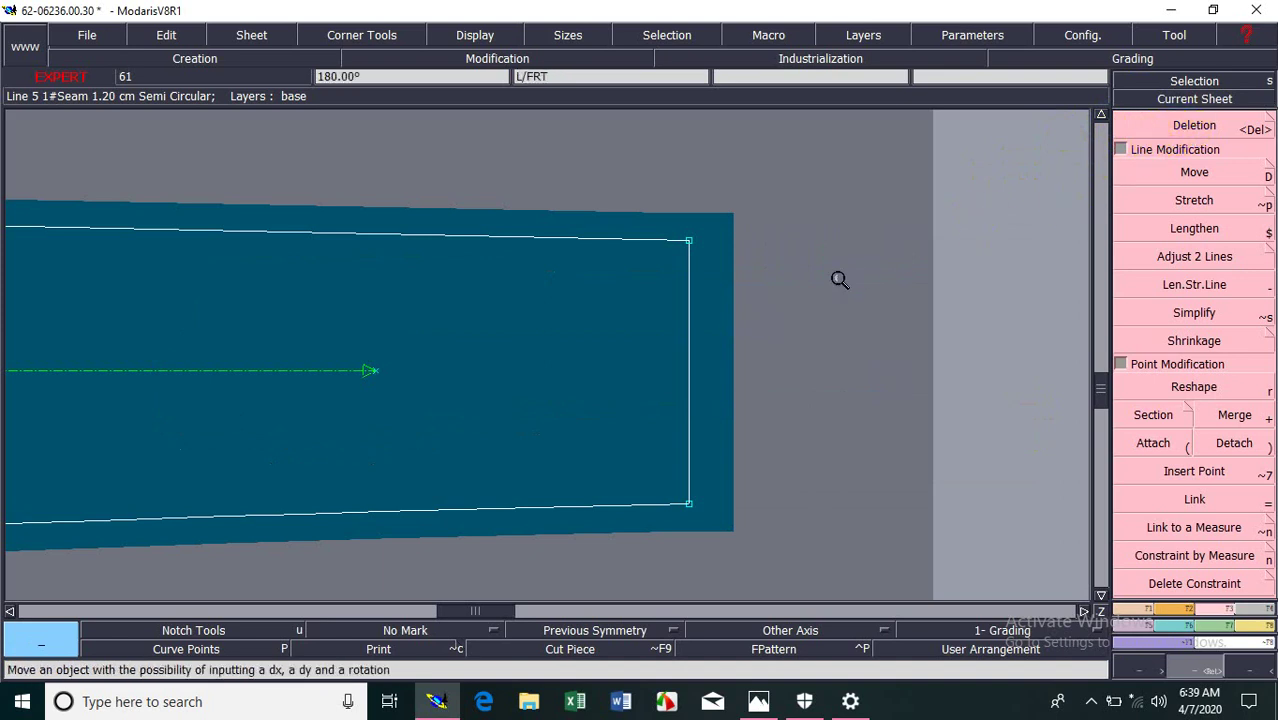
key(Home)
Step: Delete the curve point and the knee notch point on the front piece's outseam, and undo both deletions
click(1193, 127)
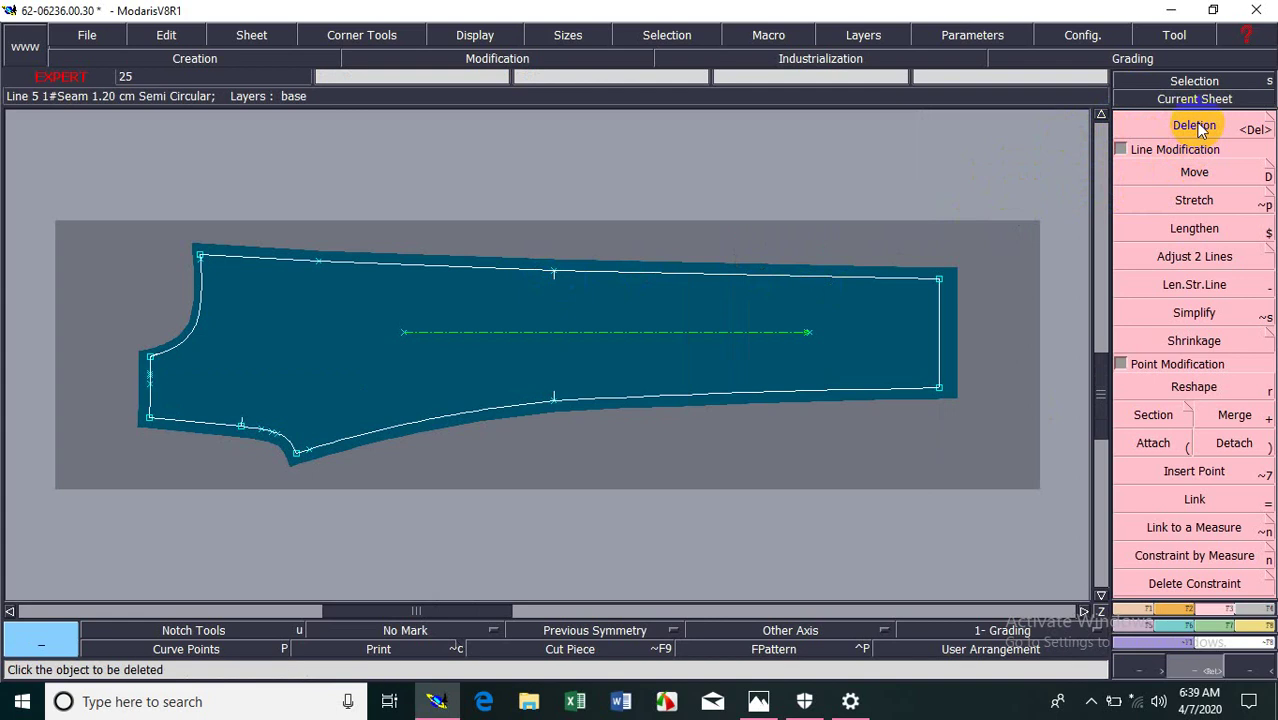
click(318, 265)
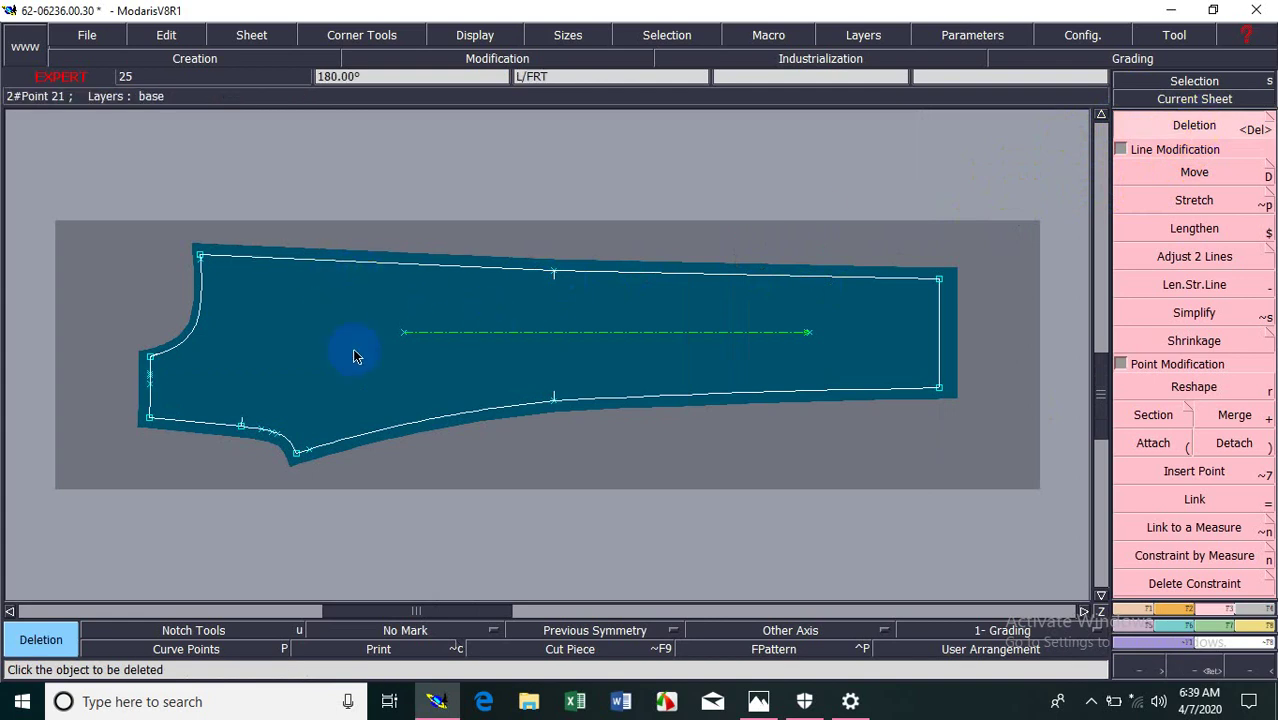
click(553, 273)
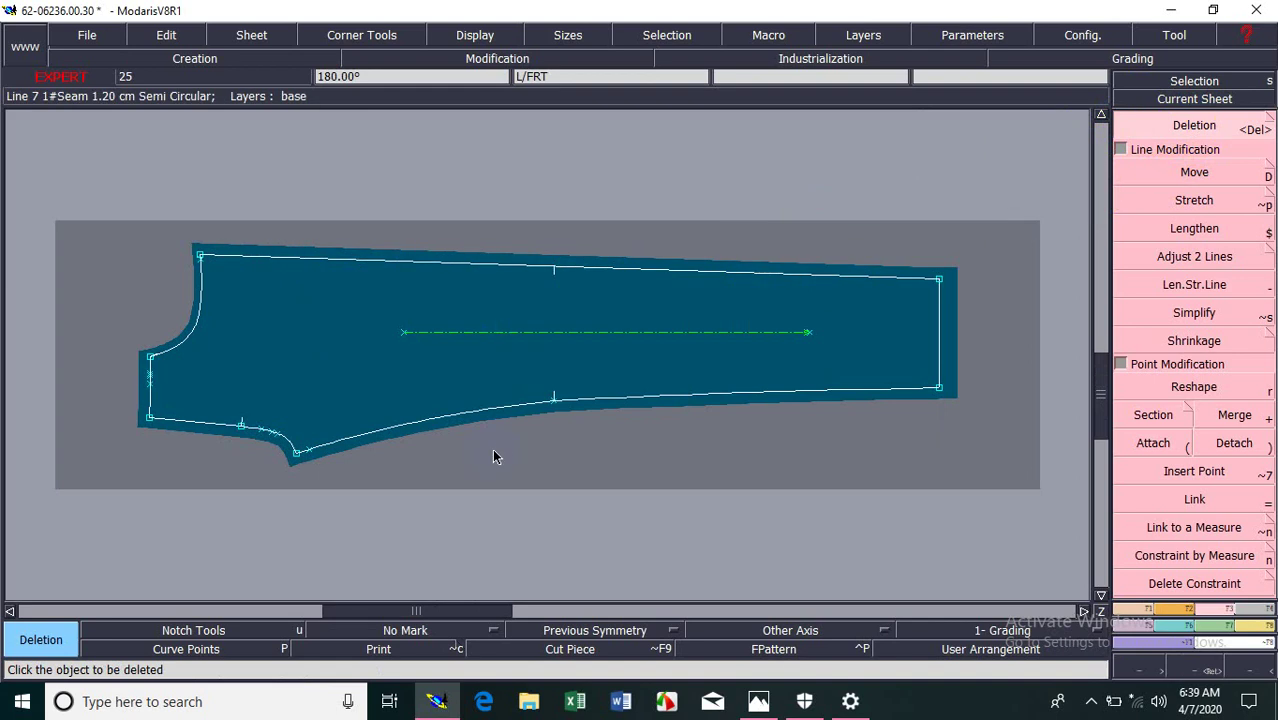
key(ctrl+z)
key(ctrl+z)
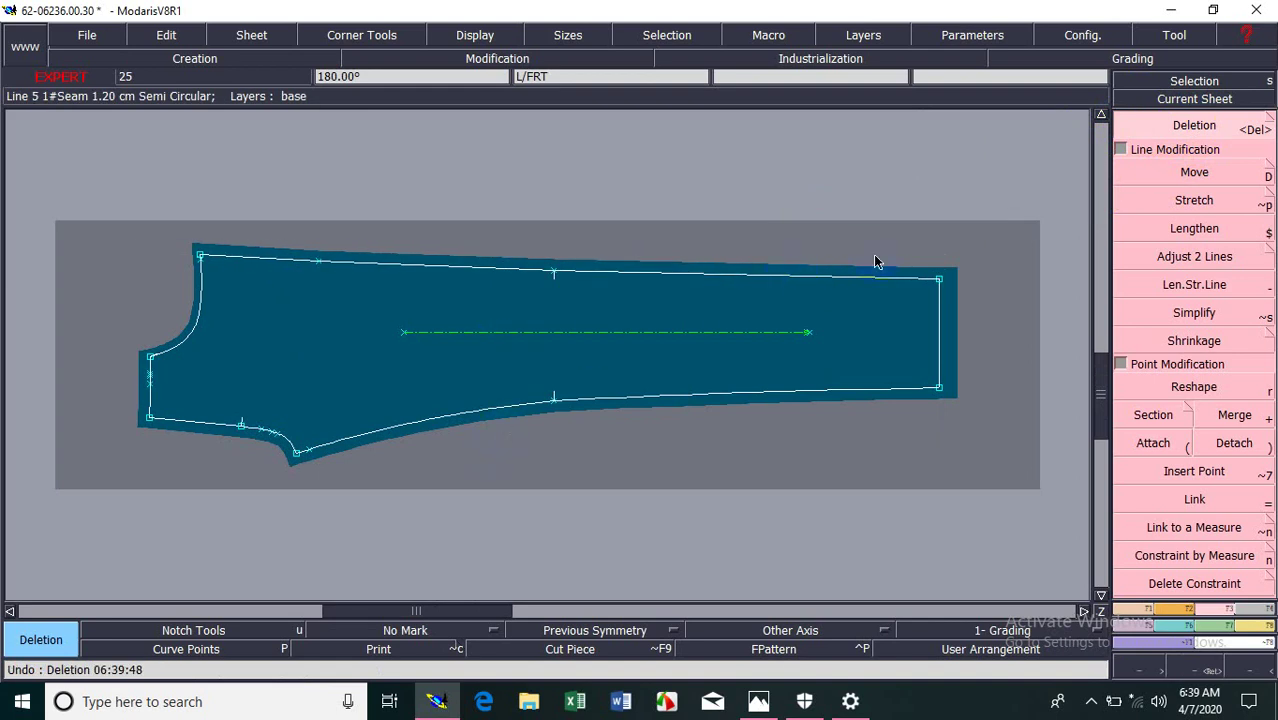
Step: Delete the whole L/FRT front piece, continue past the anomaly report, and undo the deletion
click(1243, 130)
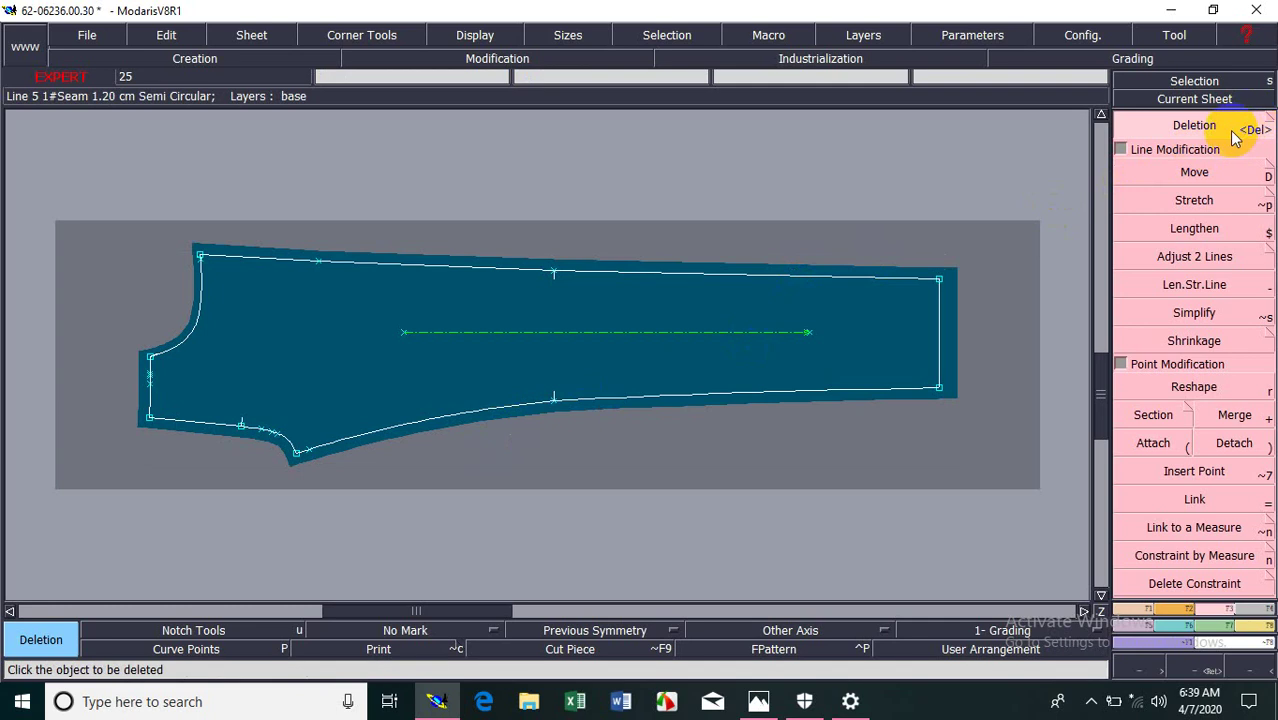
click(1180, 171)
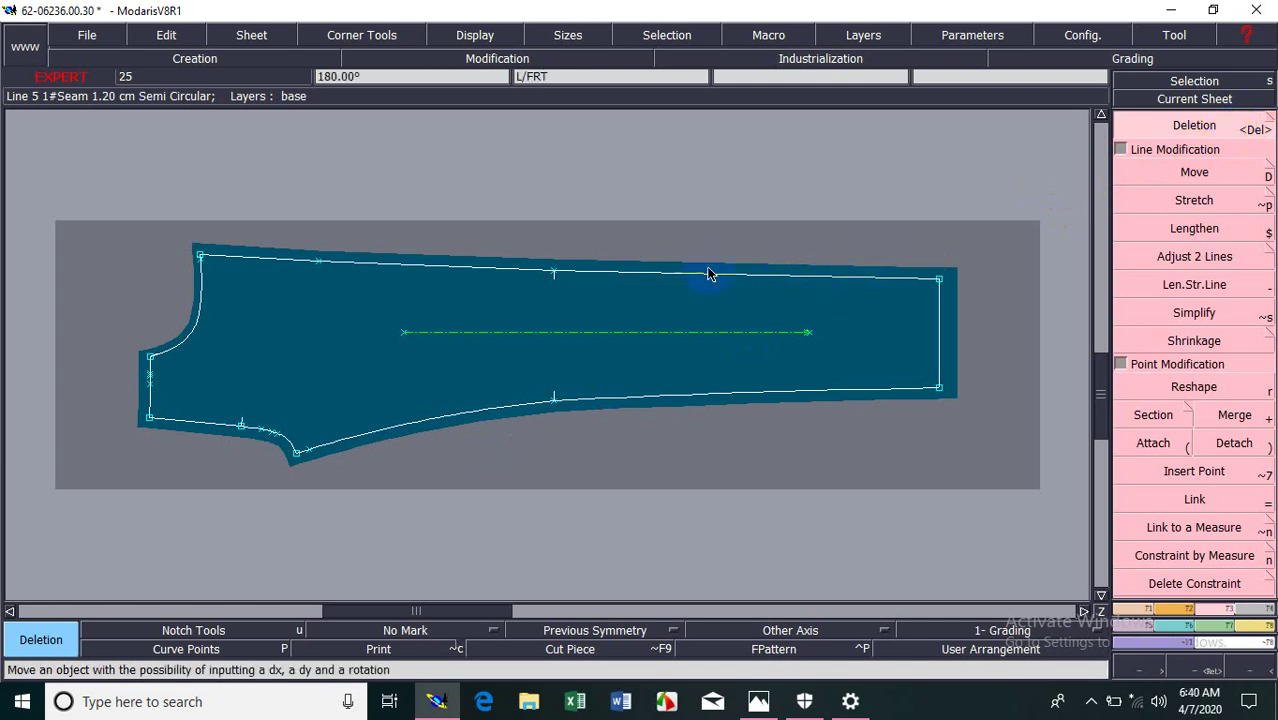
click(866, 283)
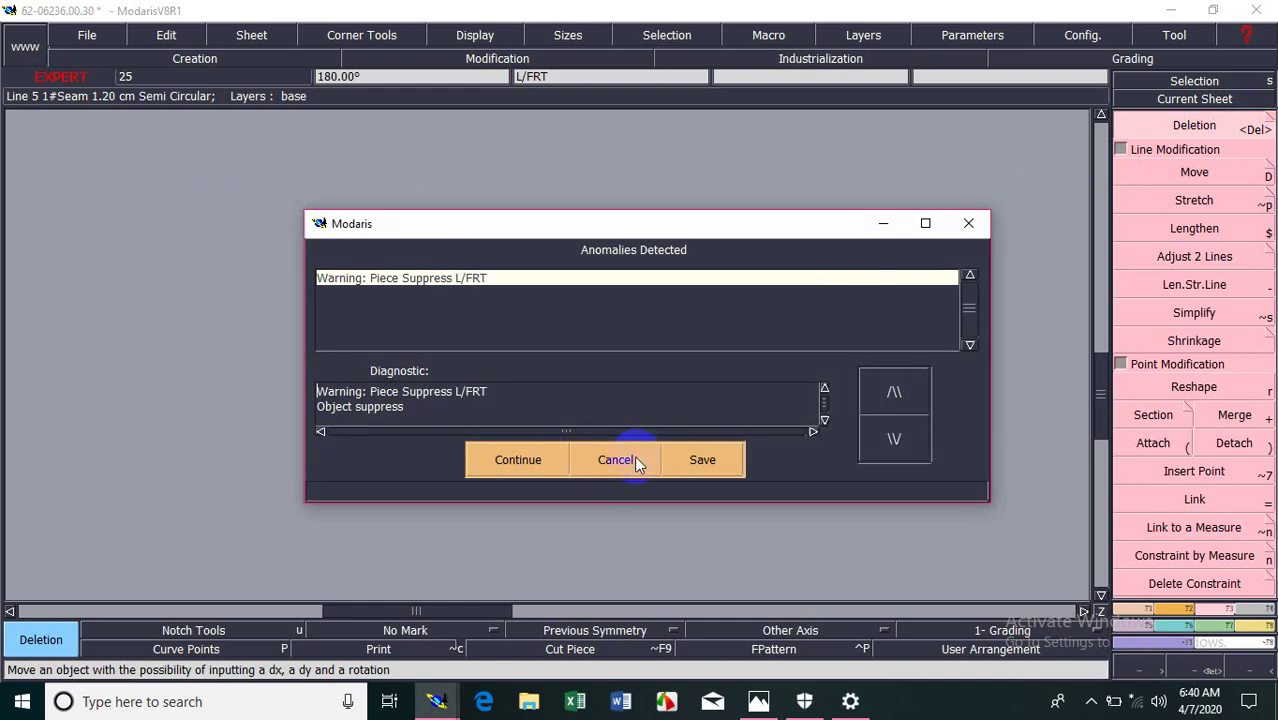
click(565, 459)
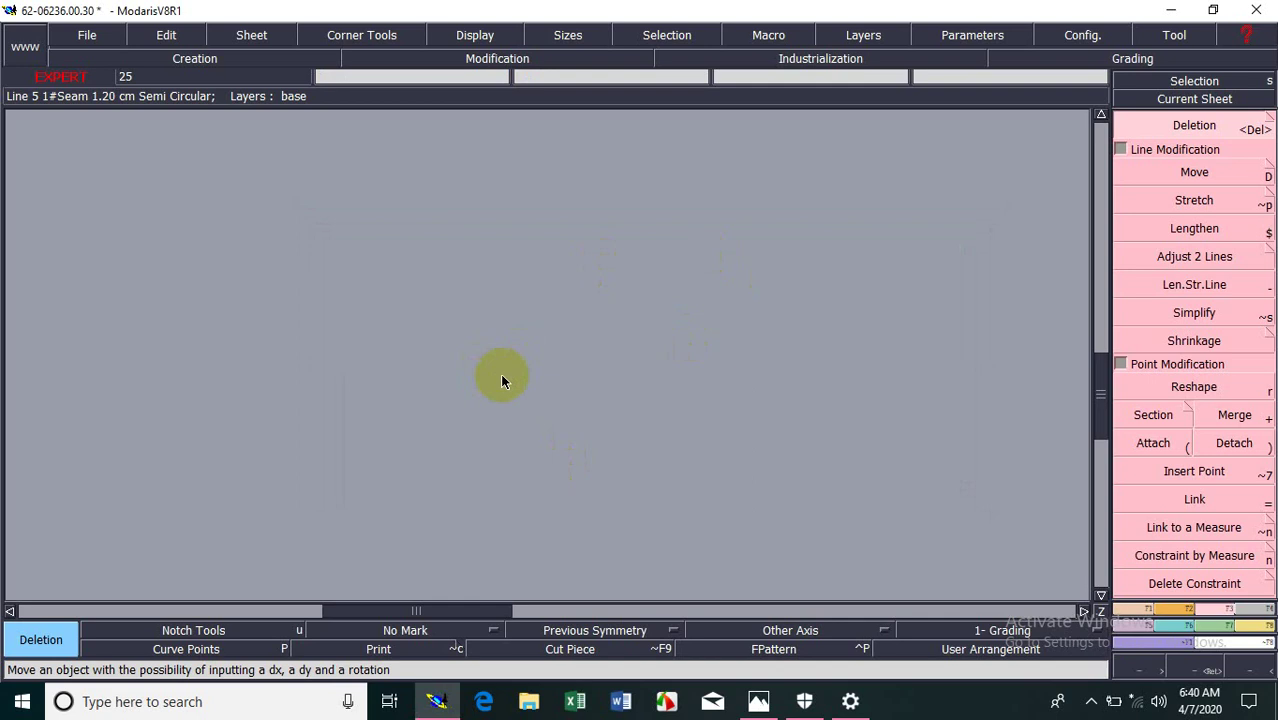
key(ctrl+z)
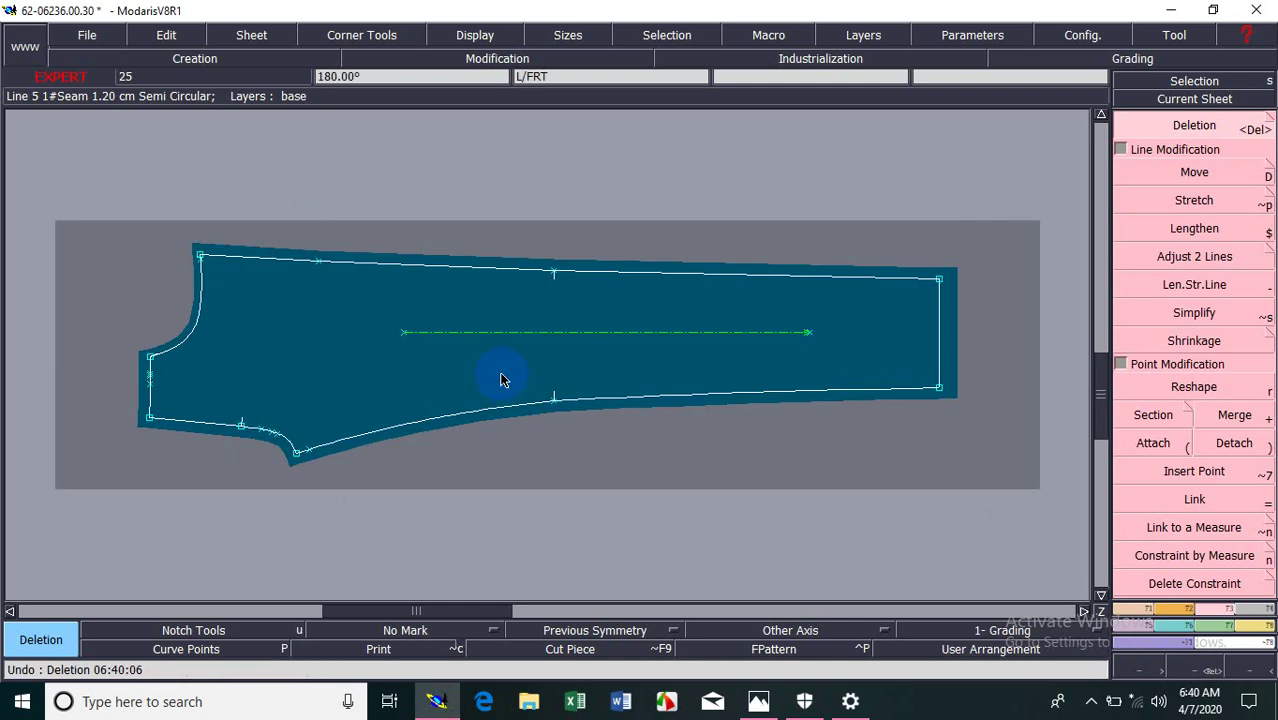
click(1239, 128)
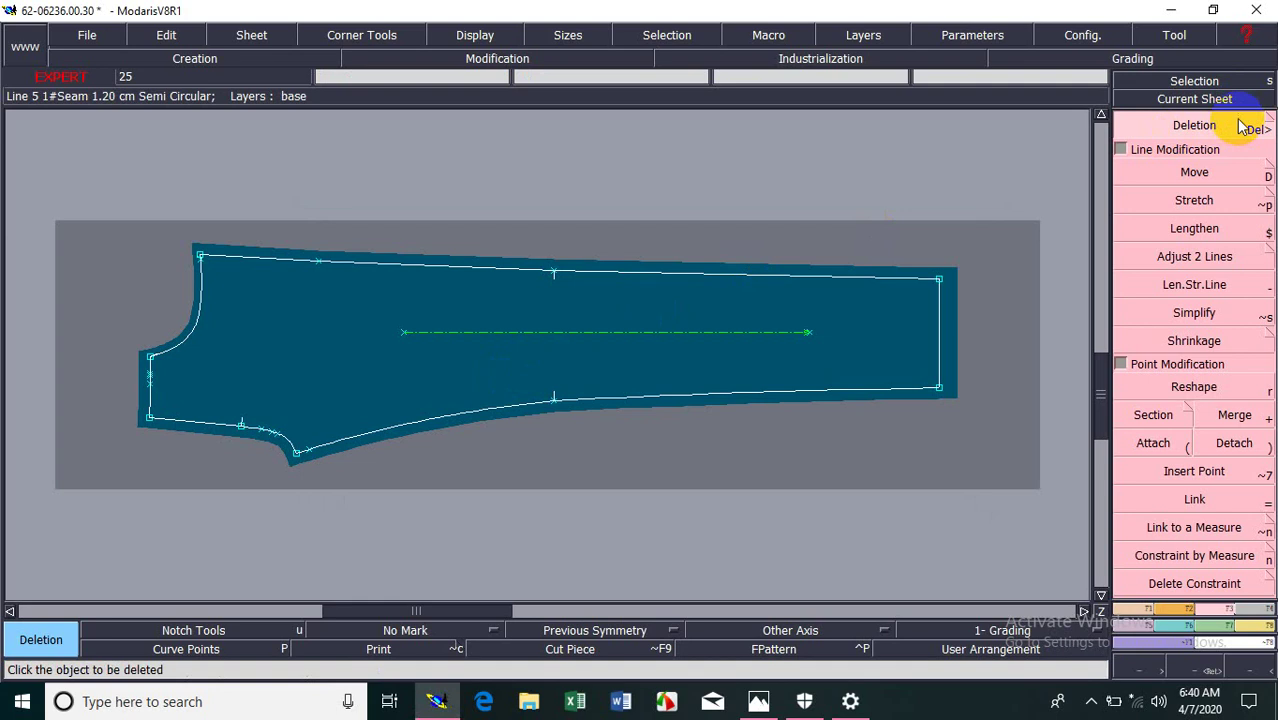
click(1244, 121)
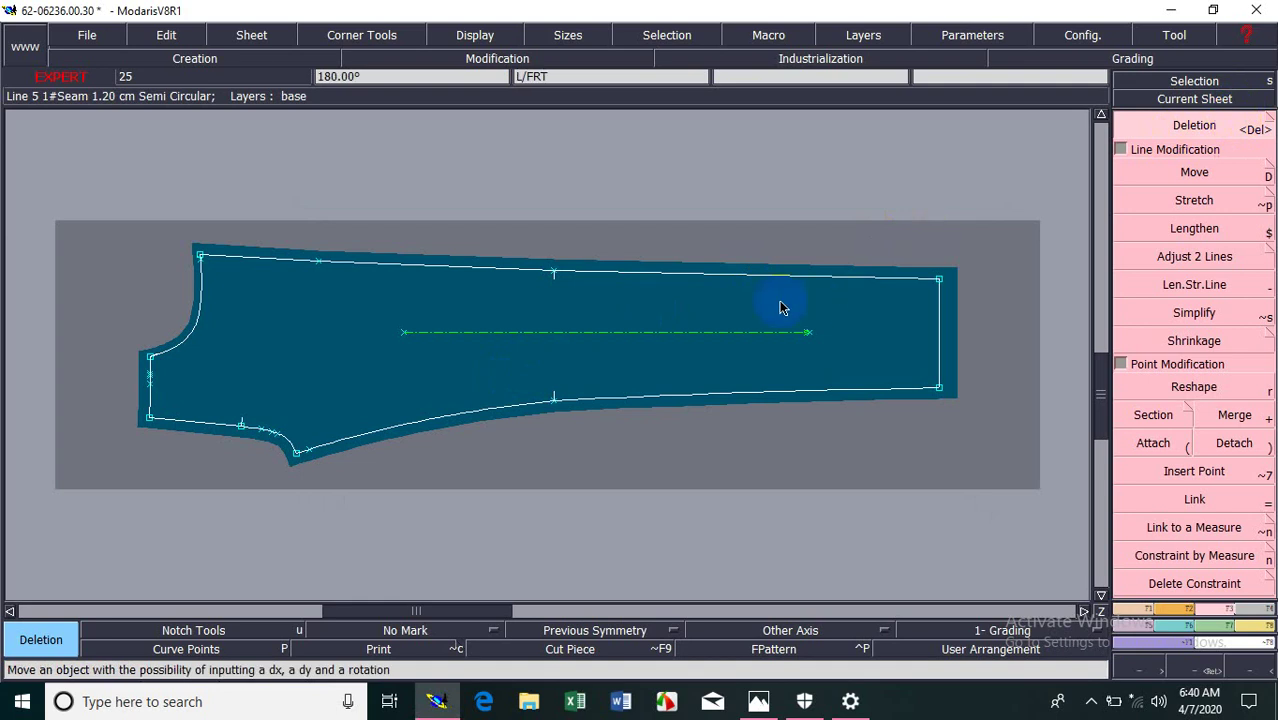
click(1200, 127)
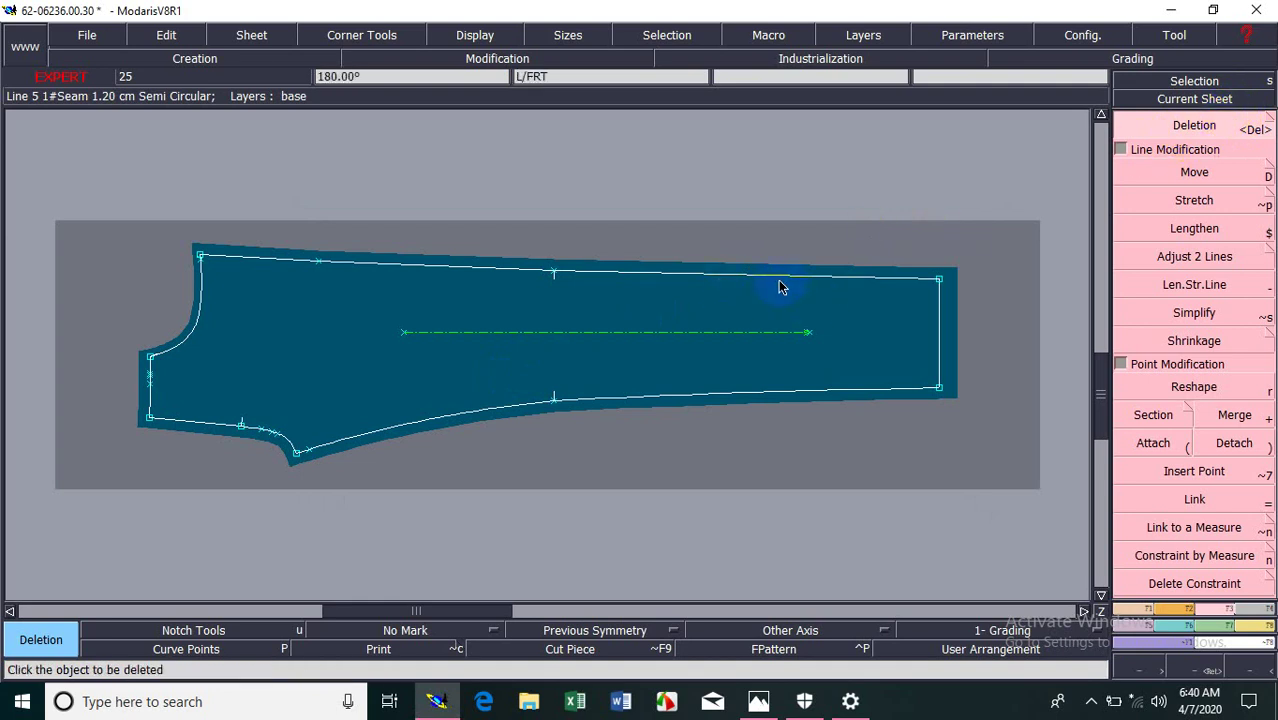
Step: With all sheets arranged on the desk, delete three small pocket-piece sheets from the row of the L/FRT front piece
key(j)
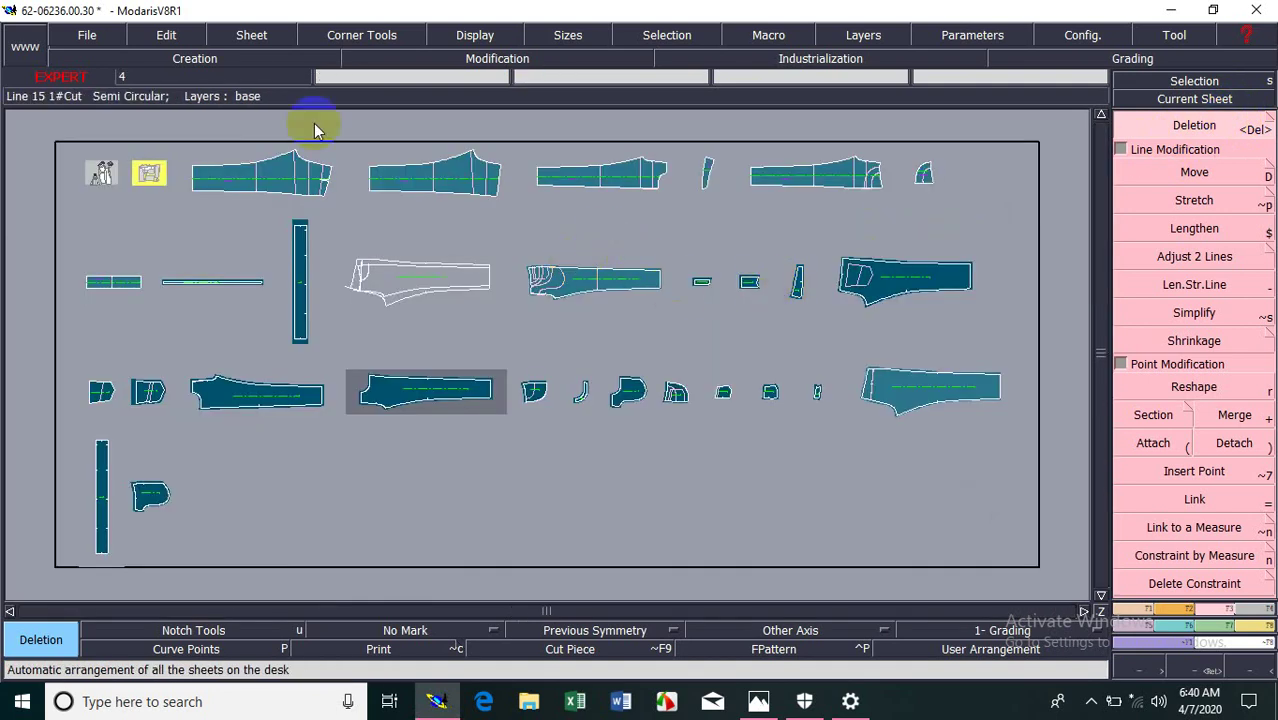
click(251, 38)
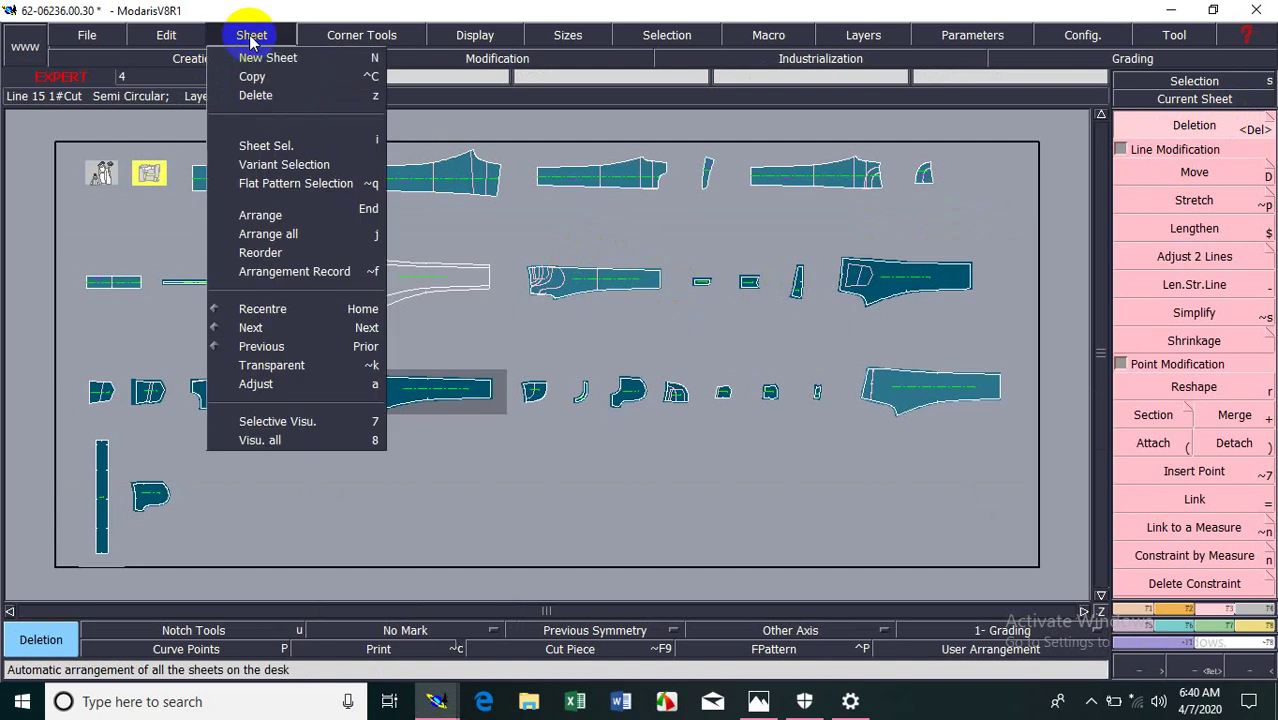
click(256, 96)
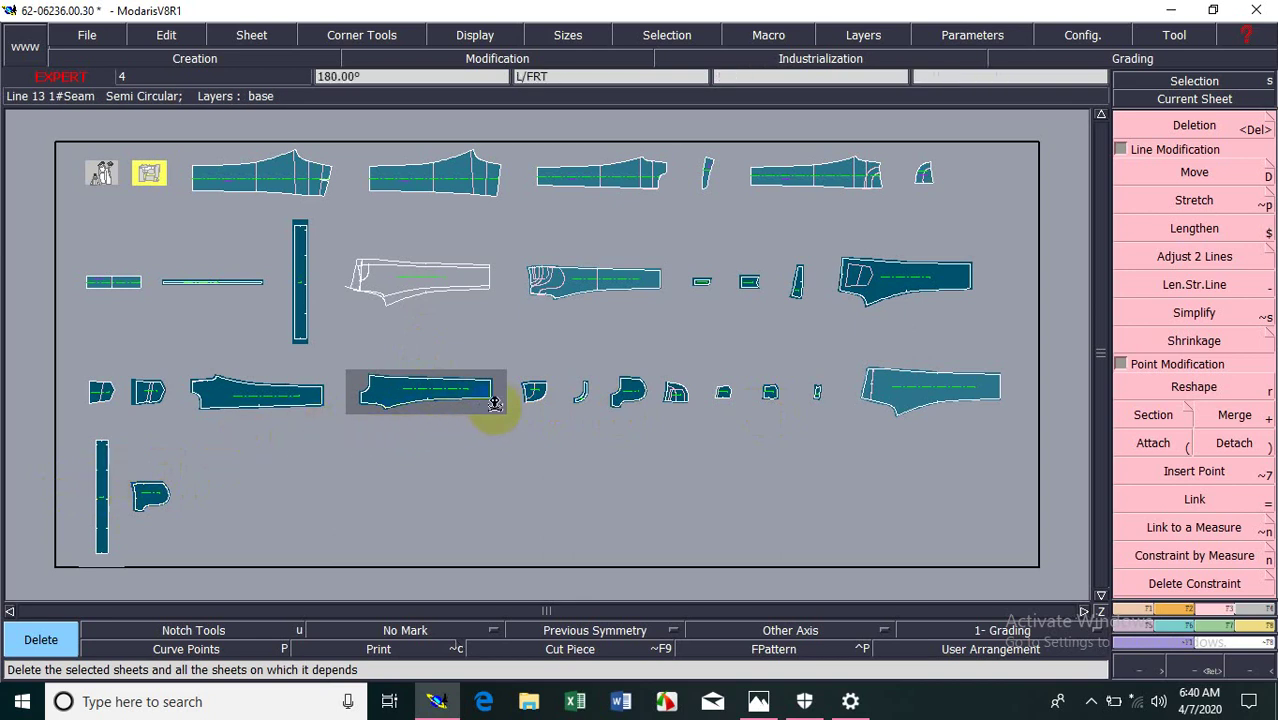
click(526, 395)
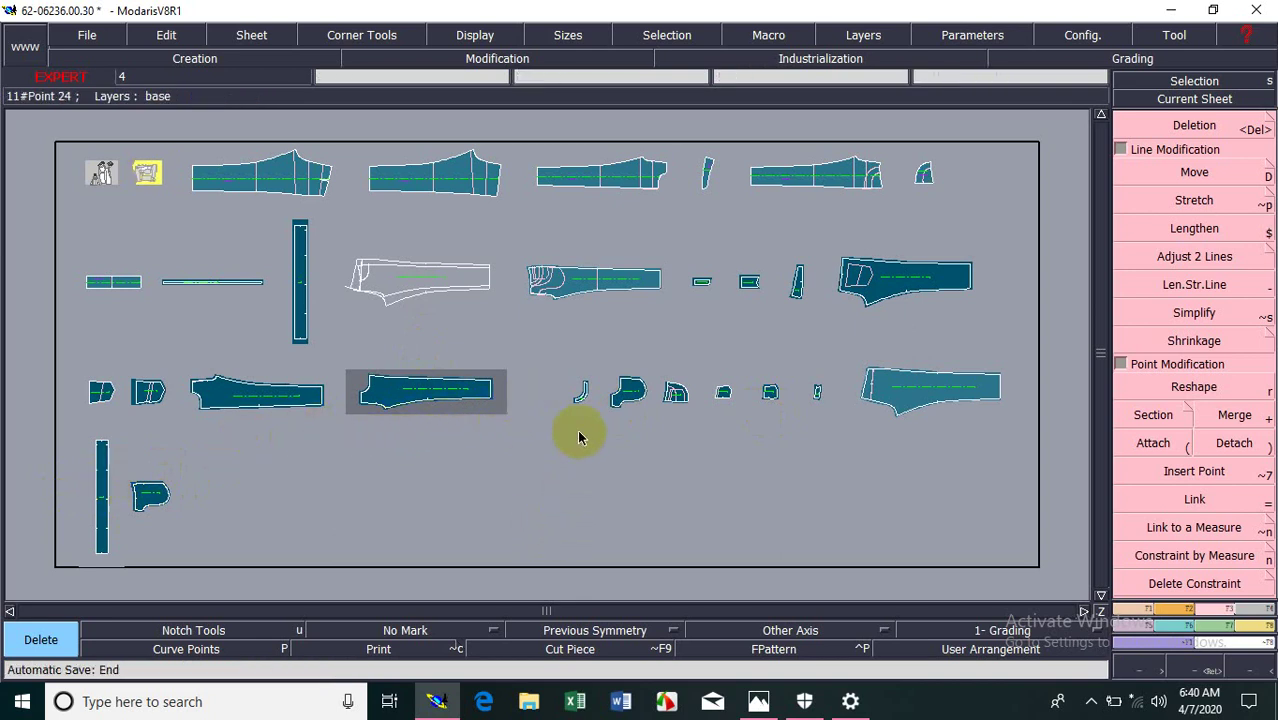
click(627, 390)
click(675, 392)
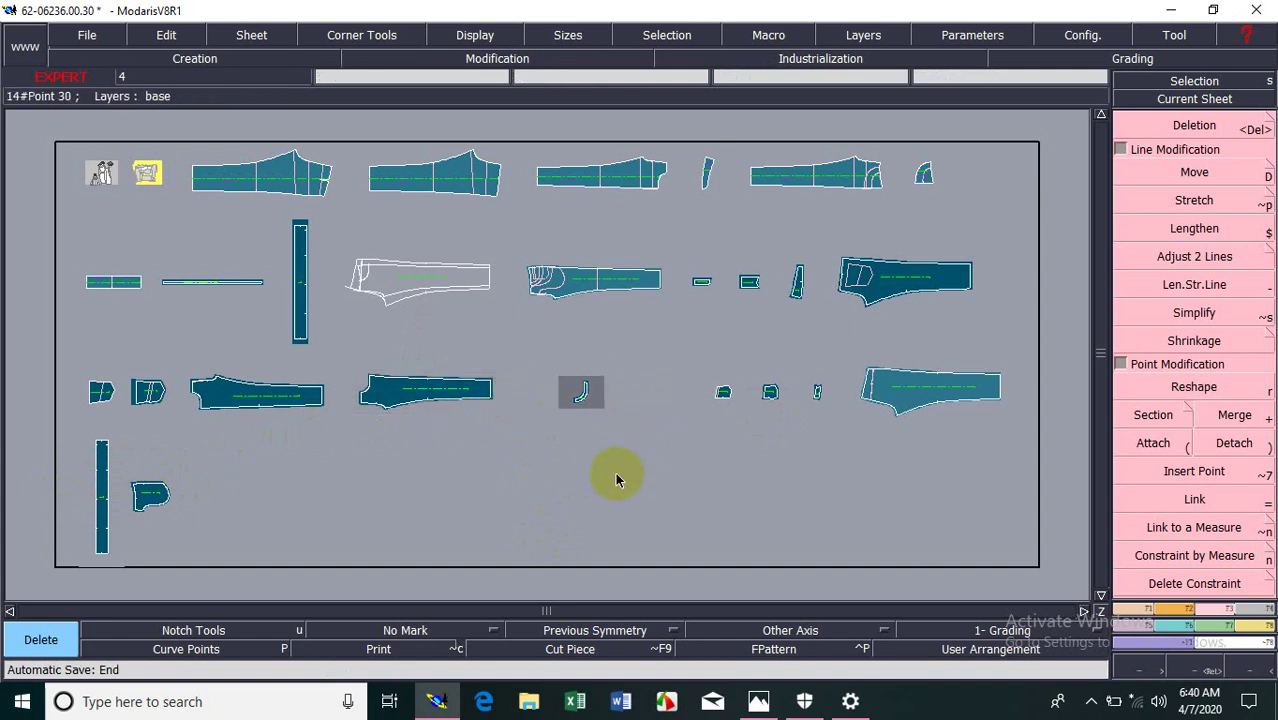
Step: Undo the three sheet deletions
key(ctrl+z)
key(ctrl+z)
key(ctrl+z)
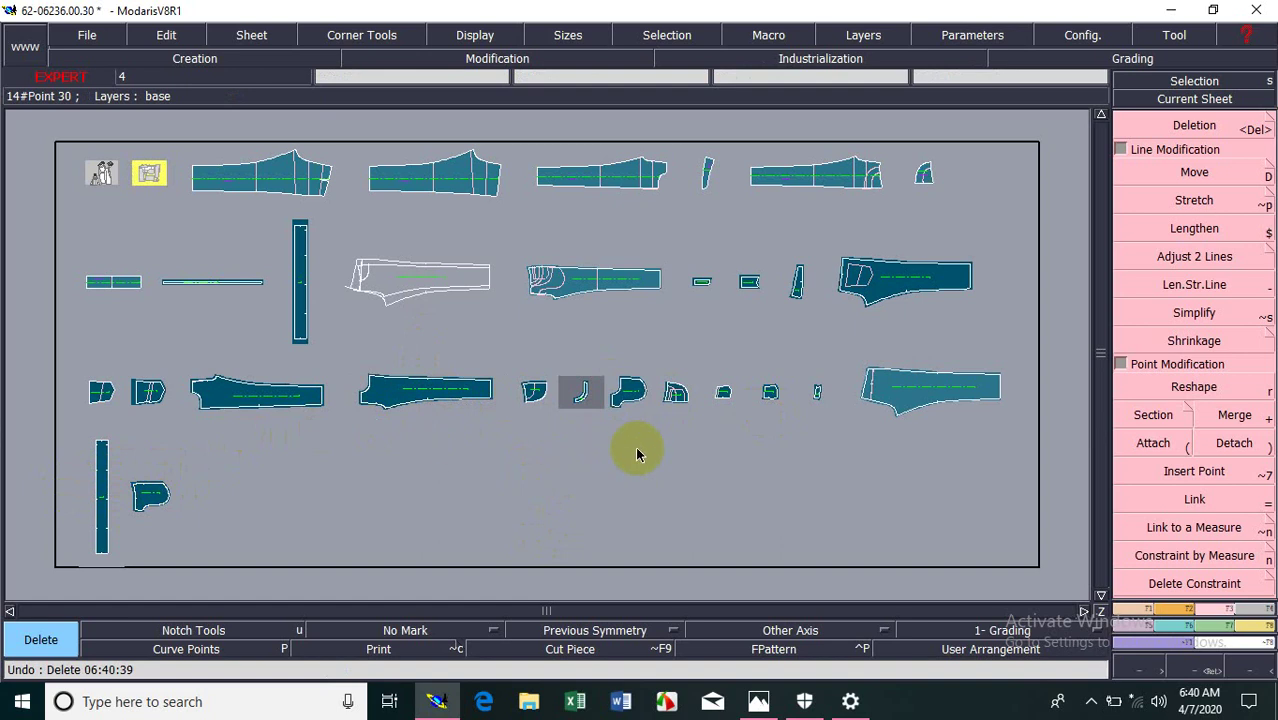
Step: Make the L/FRT front leg piece the current sheet and enlarge it in the work area
click(1212, 100)
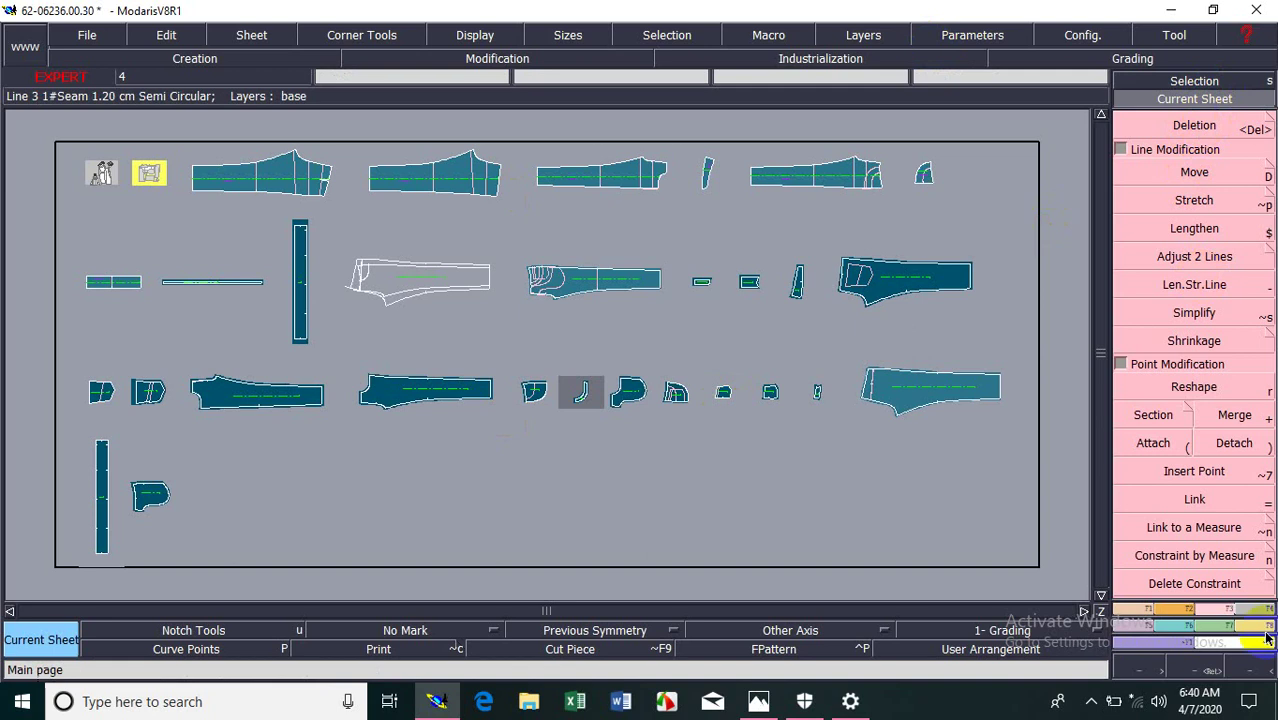
click(1194, 126)
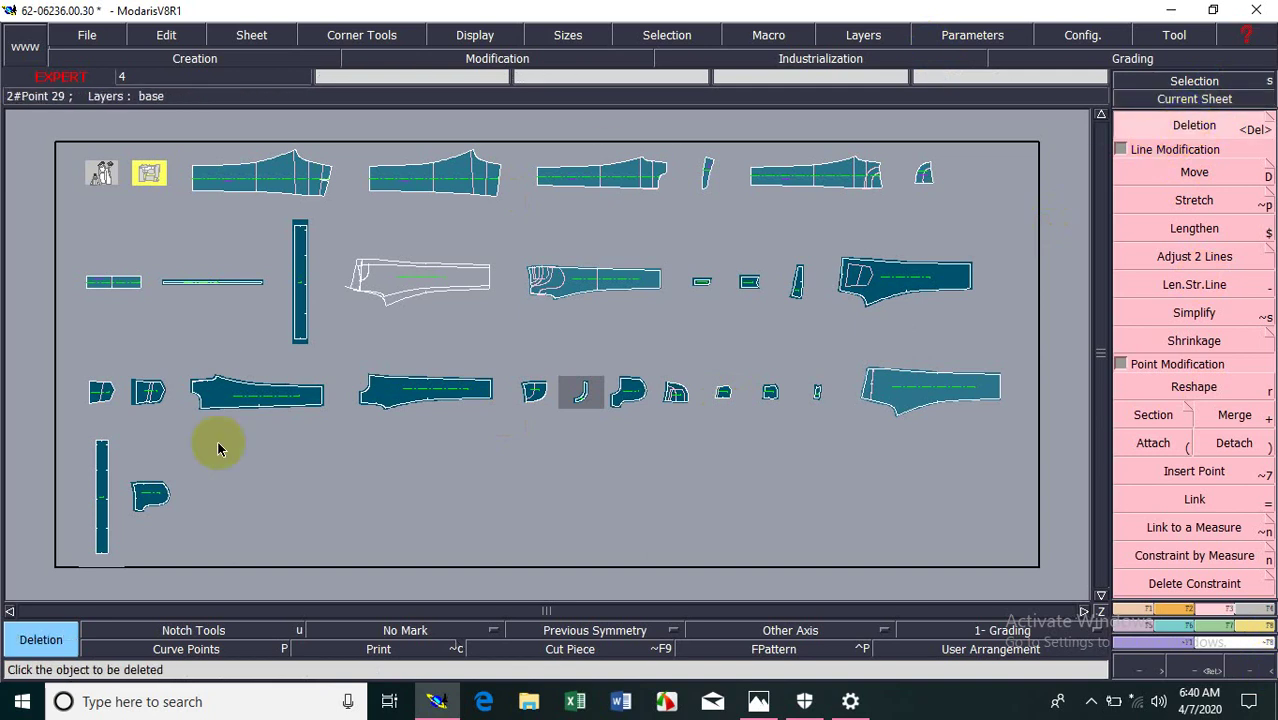
click(402, 413)
click(616, 459)
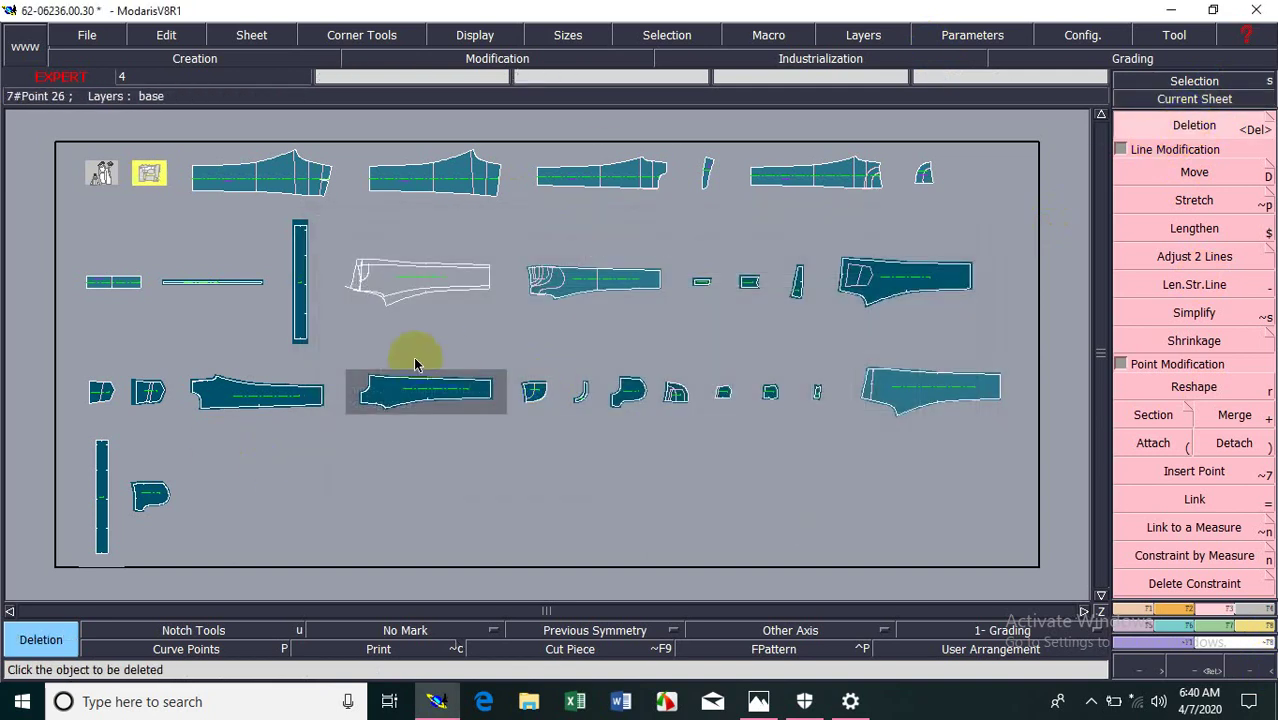
key(Return)
drag(354, 359, 527, 441)
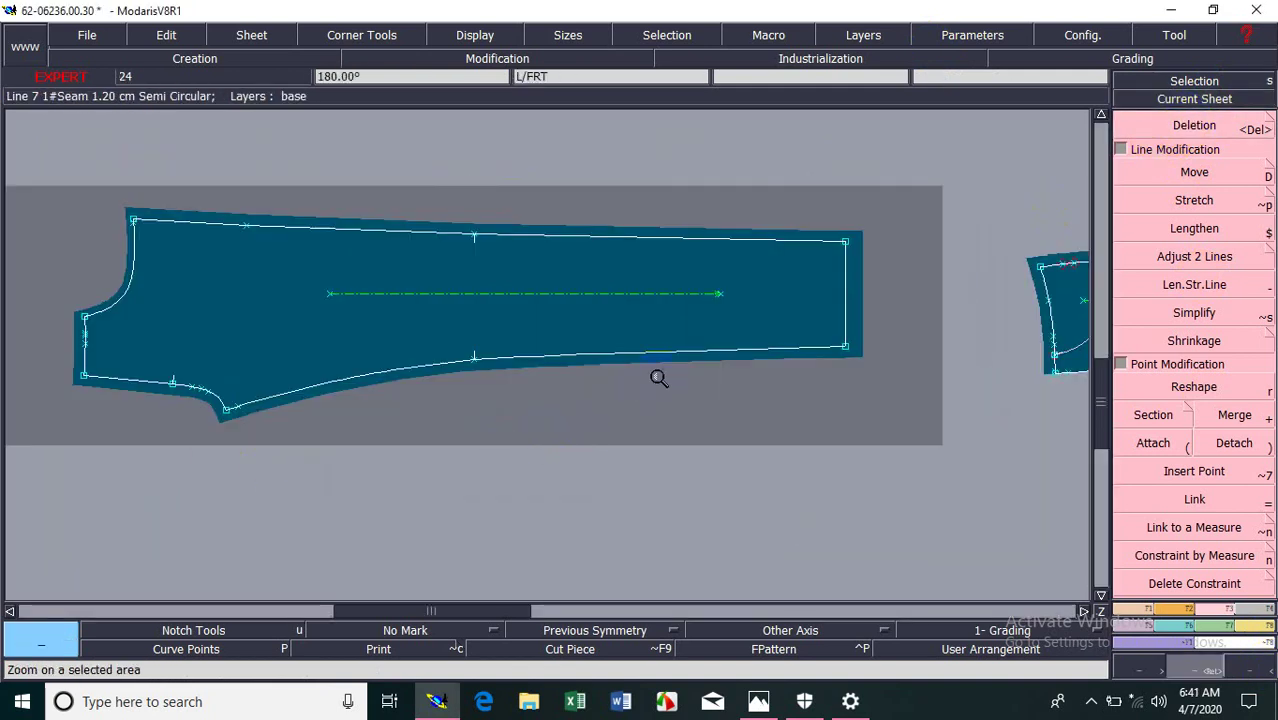
Step: Delete the curve point on the front piece's inseam beside the crotch corner, and undo the deletion
click(1198, 125)
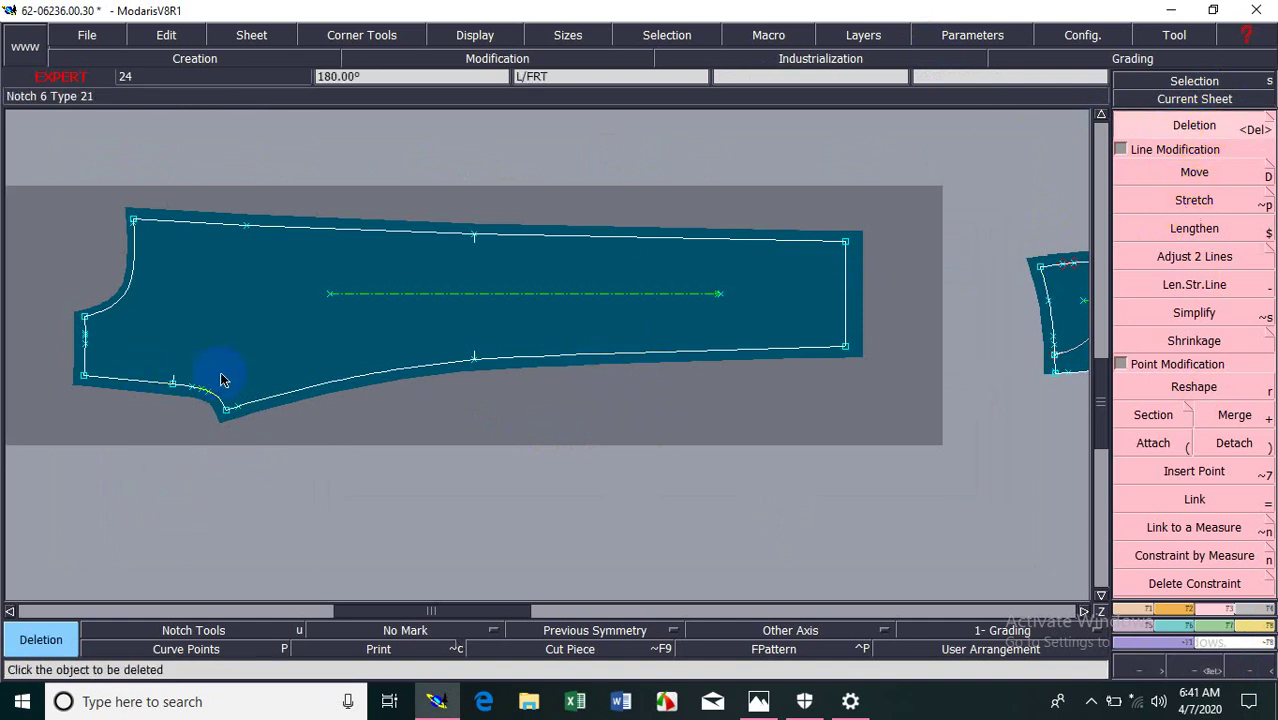
key(z)
drag(46, 257, 260, 451)
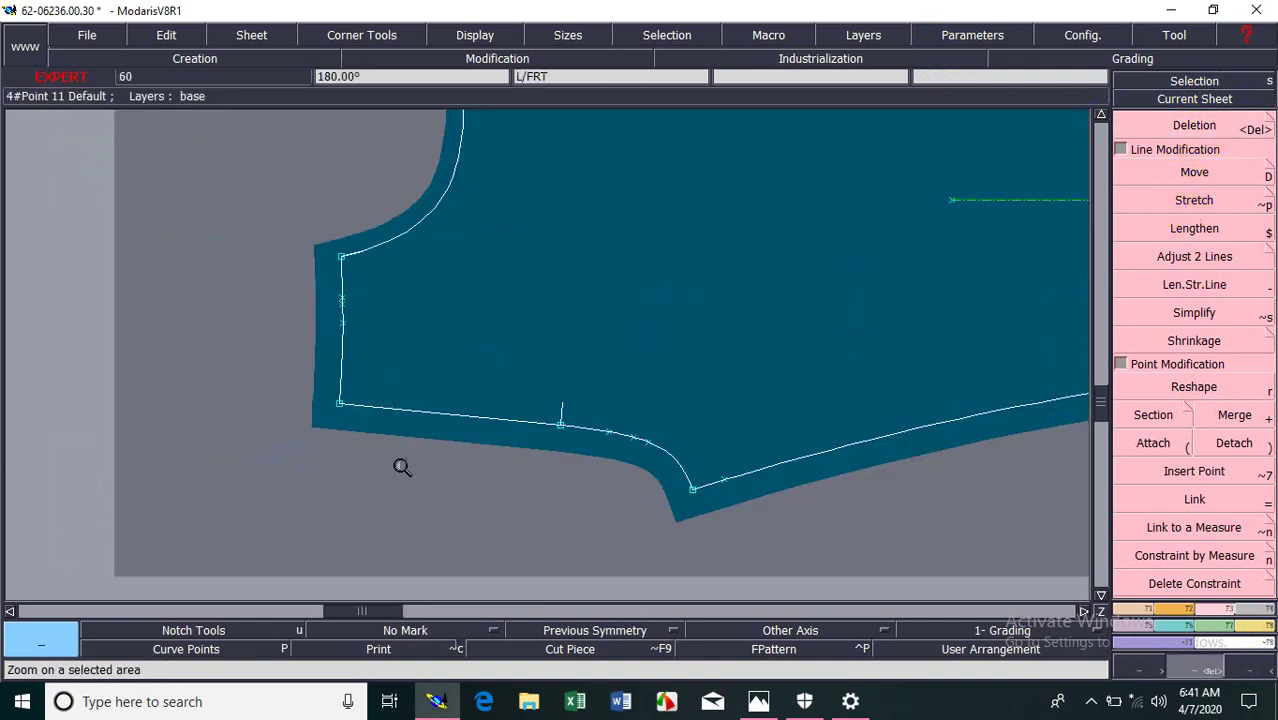
click(422, 633)
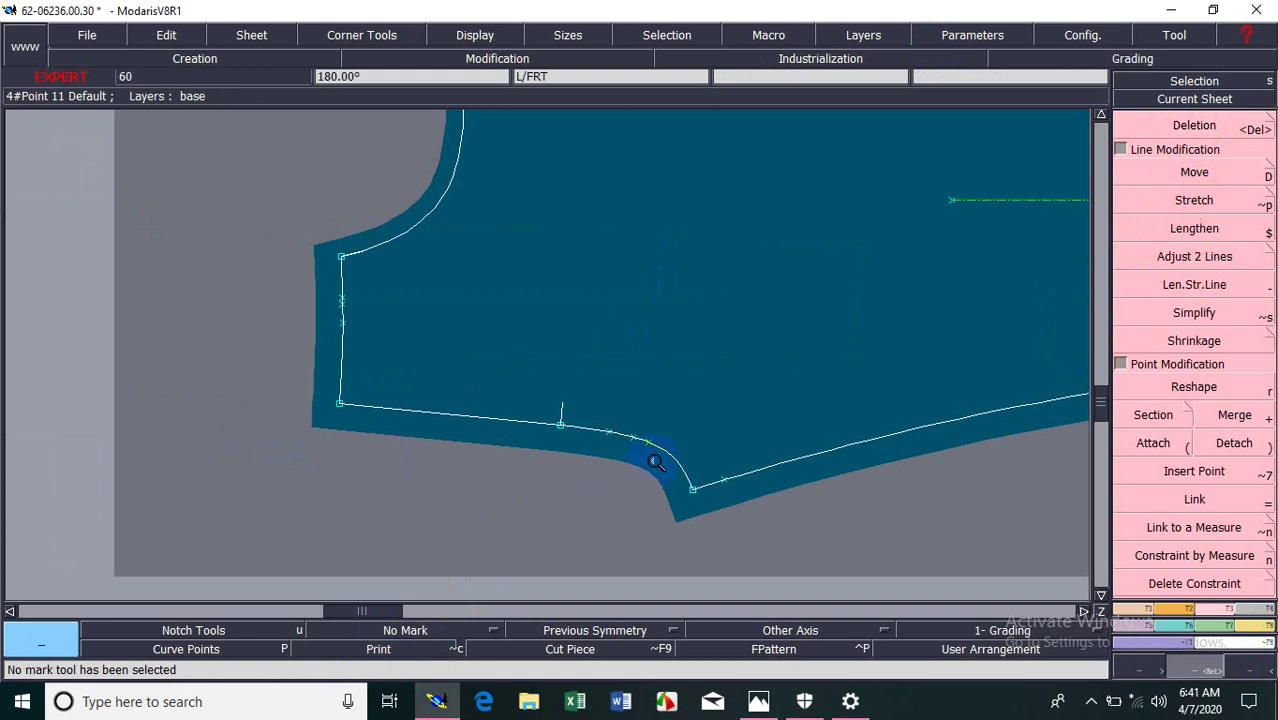
click(1130, 125)
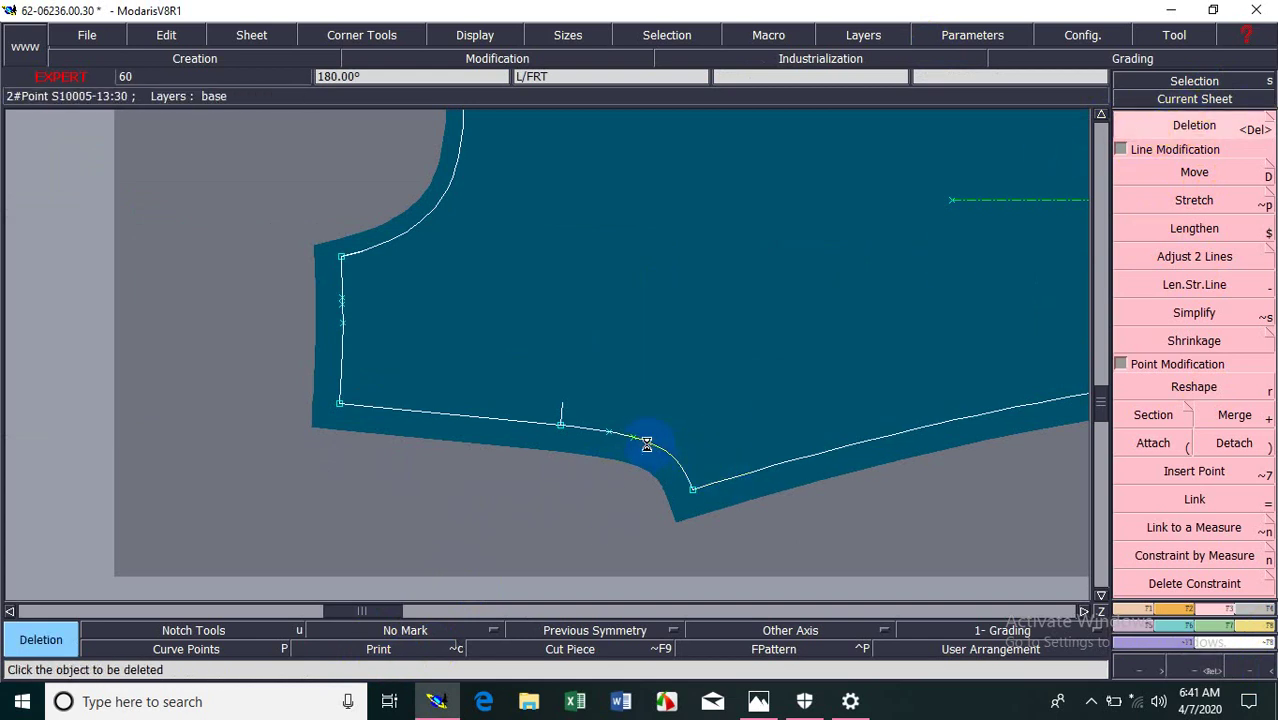
click(588, 449)
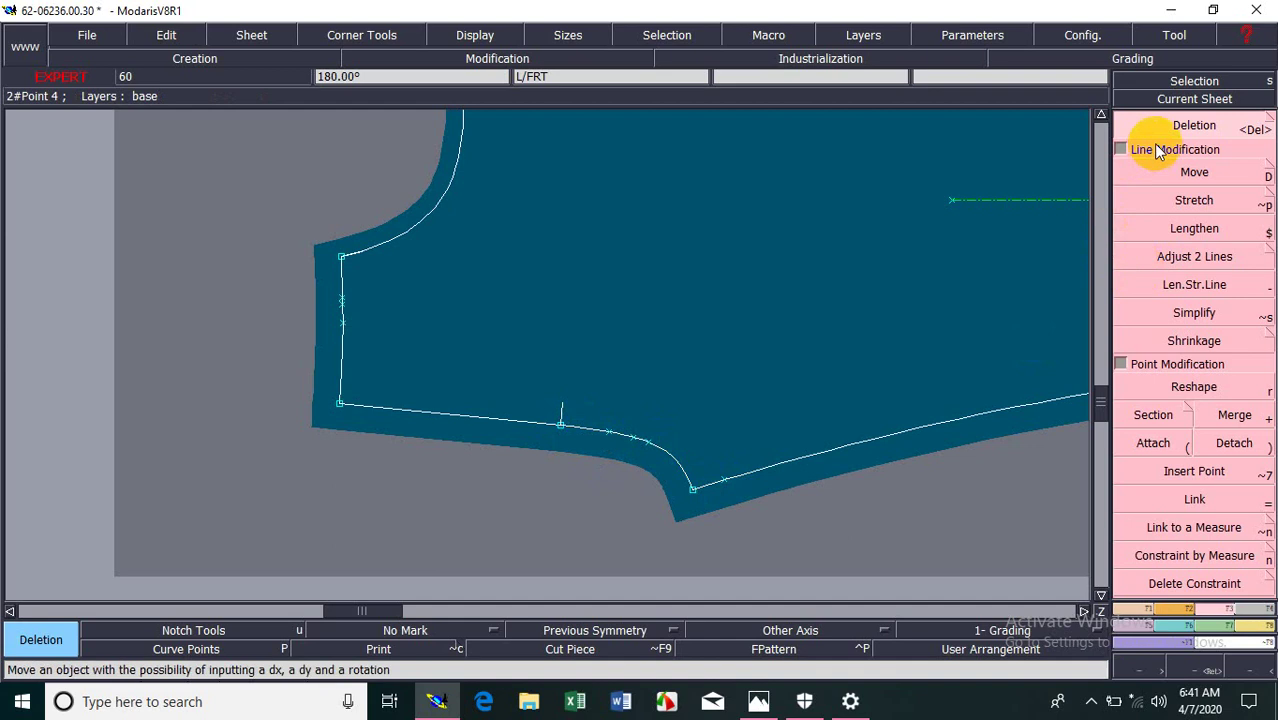
Step: Move the whole unpinned outline of the L/FRT piece a short distance up and to the left, grabbing it at the upper hem corner
click(1184, 173)
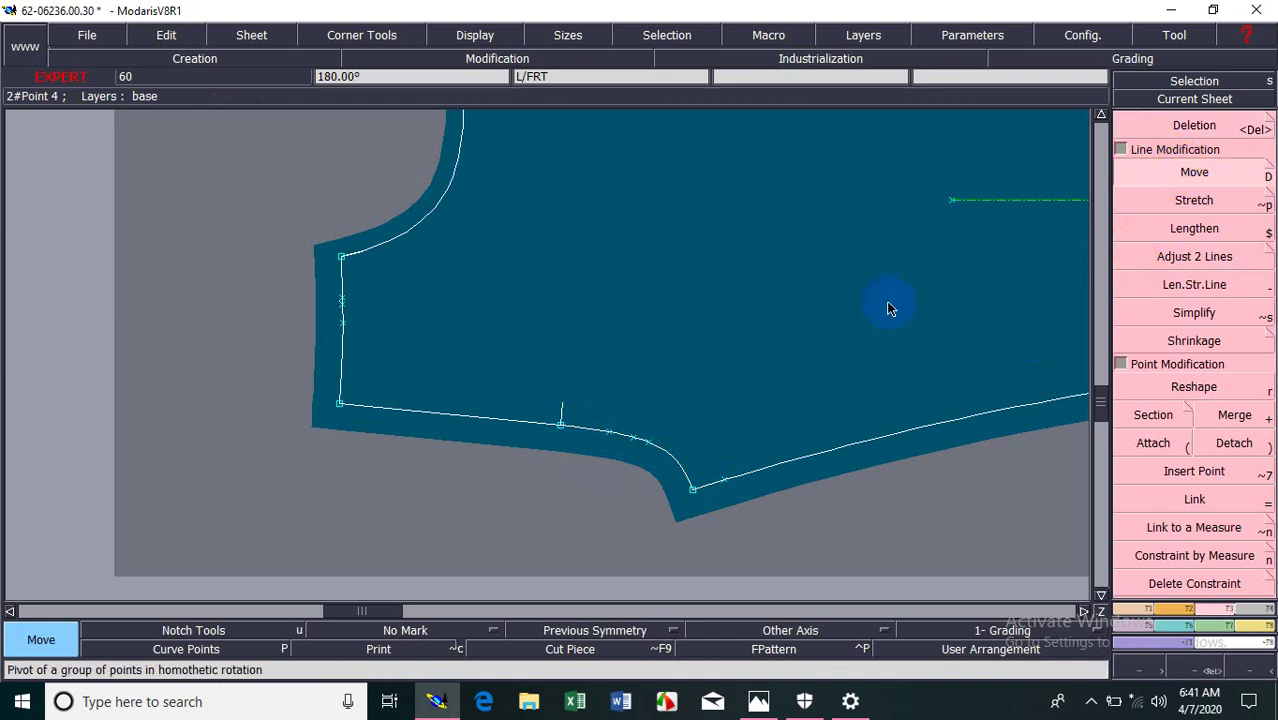
key(Home)
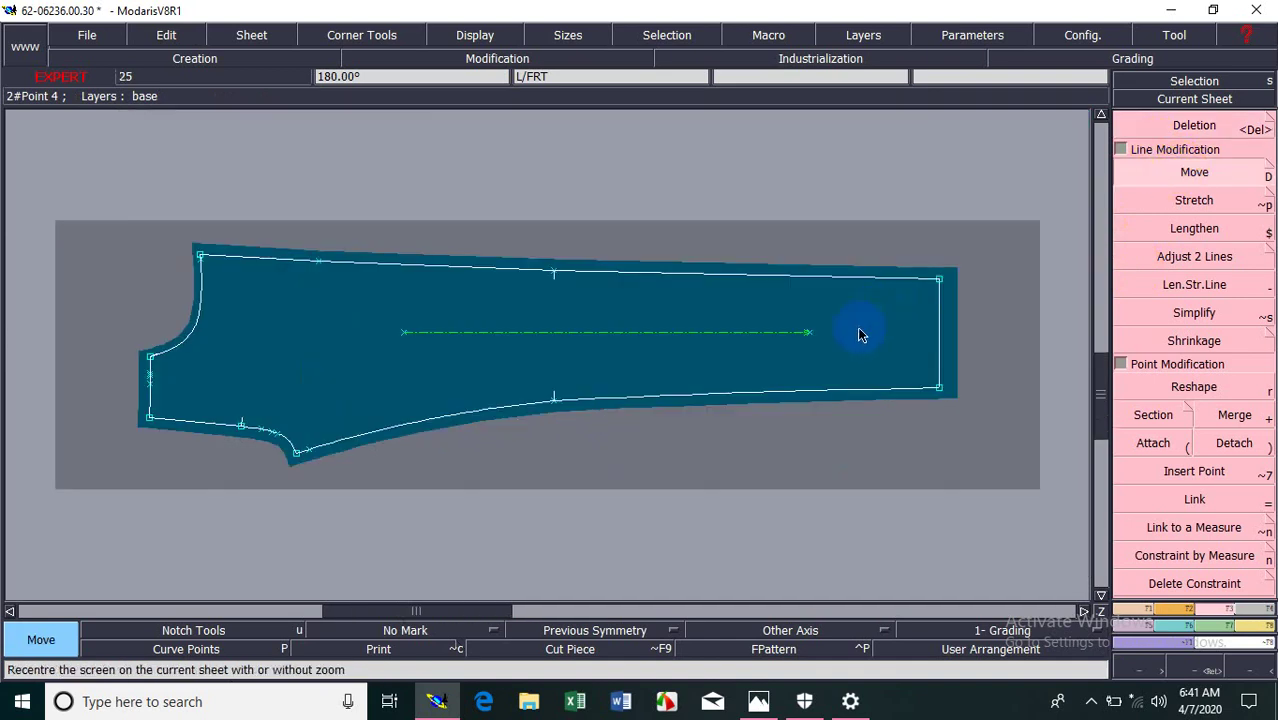
key(Return)
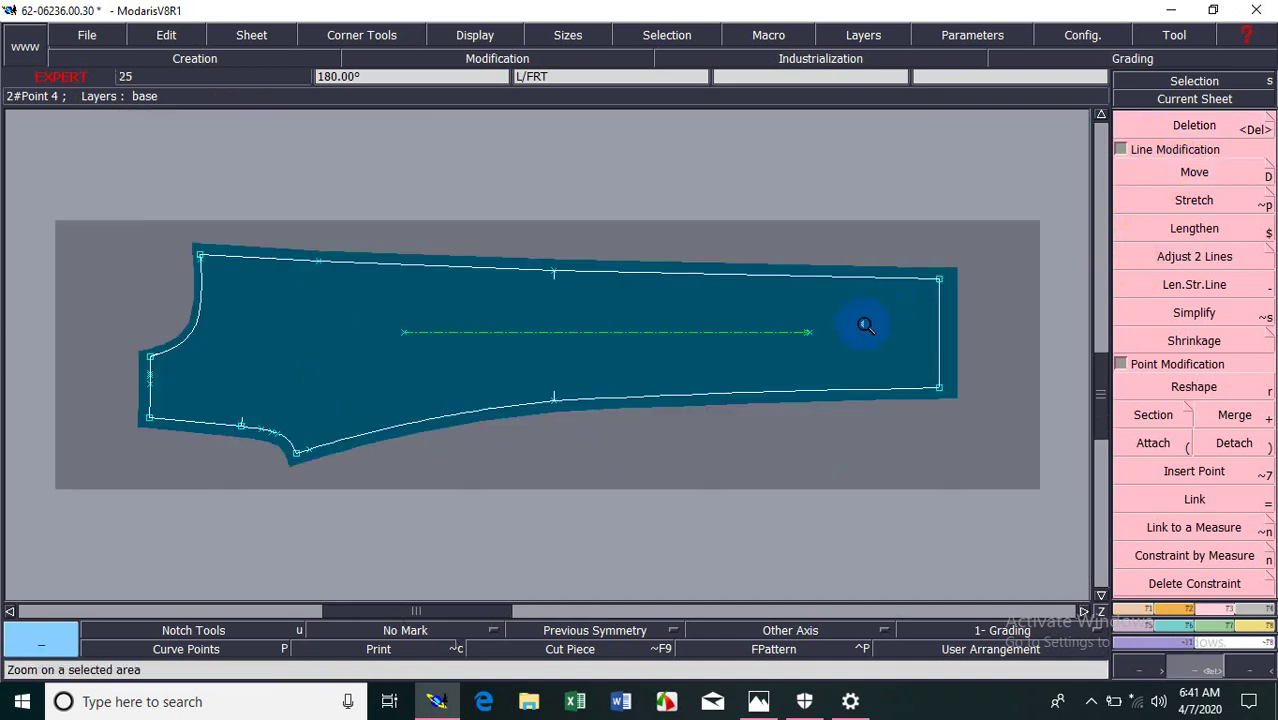
click(1188, 176)
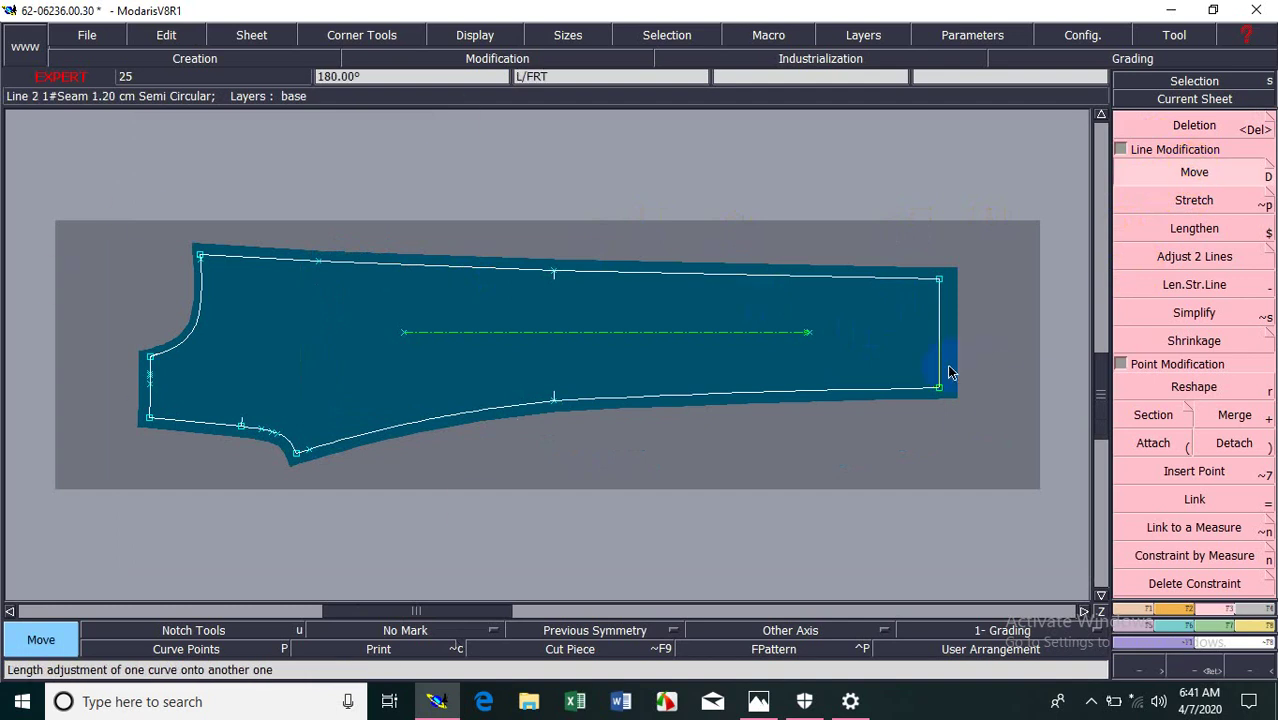
click(942, 285)
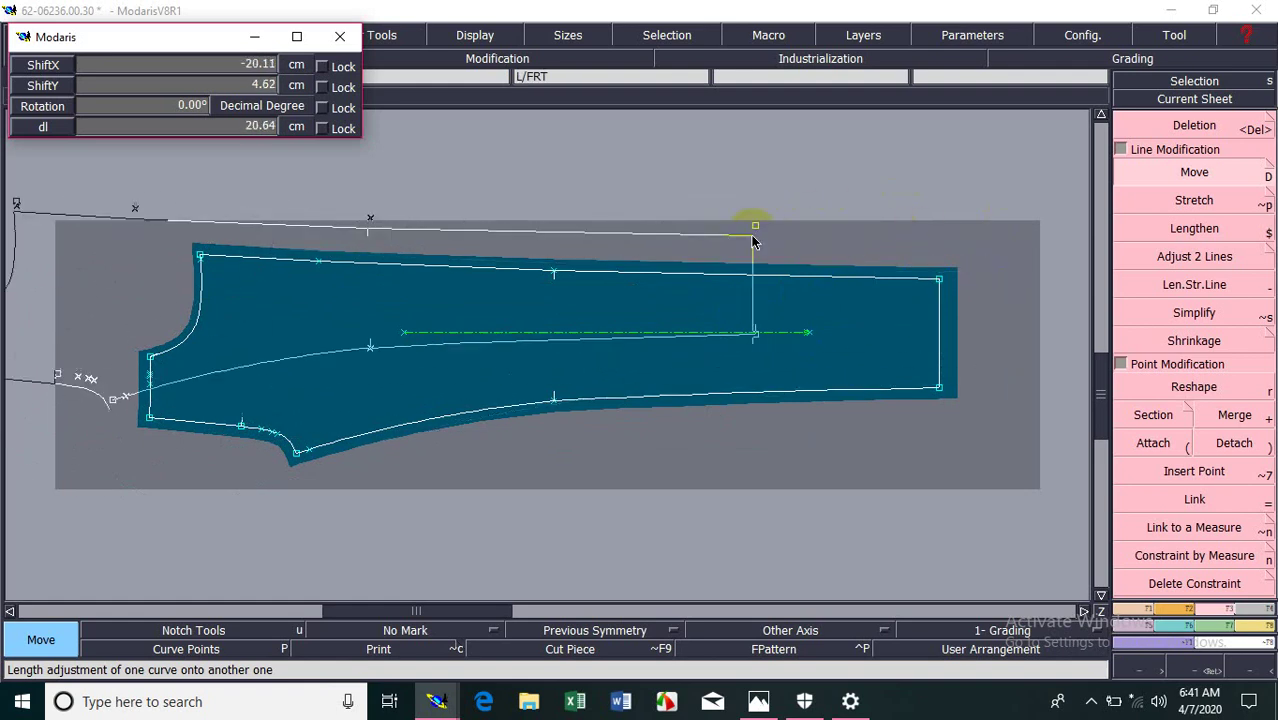
click(907, 258)
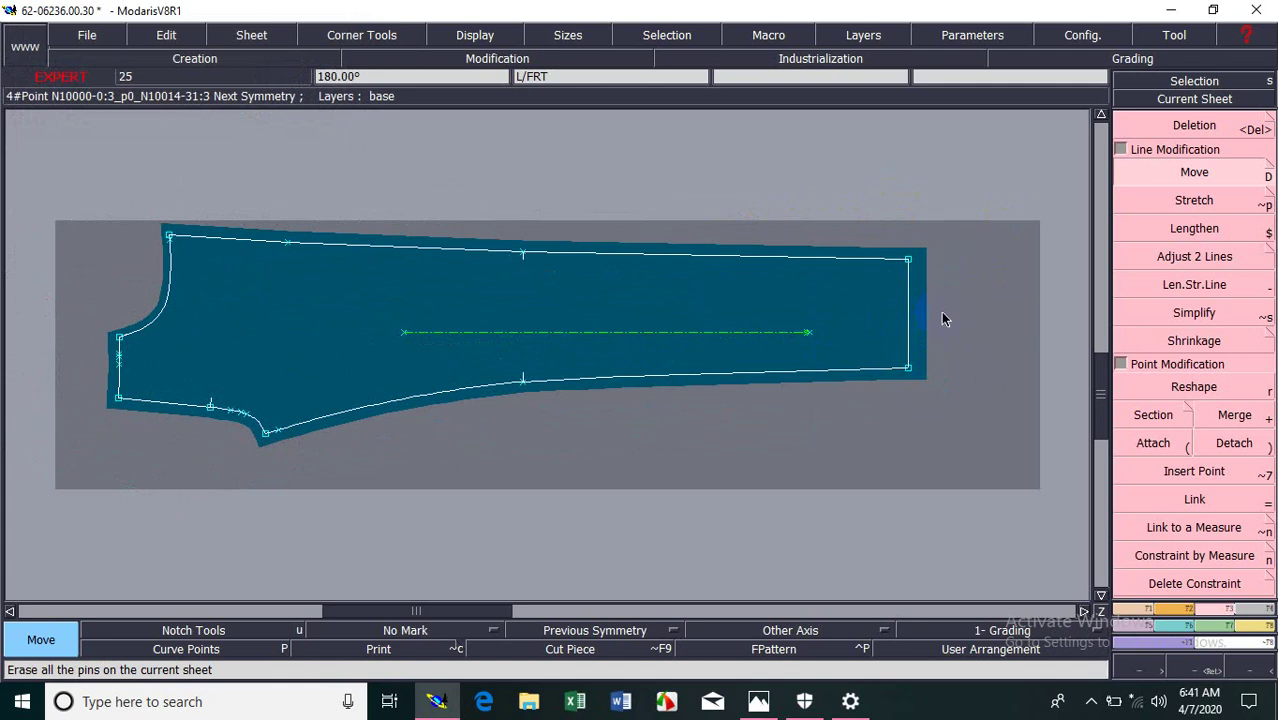
Step: Pin the graded and characteristic points of the front piece
click(1222, 180)
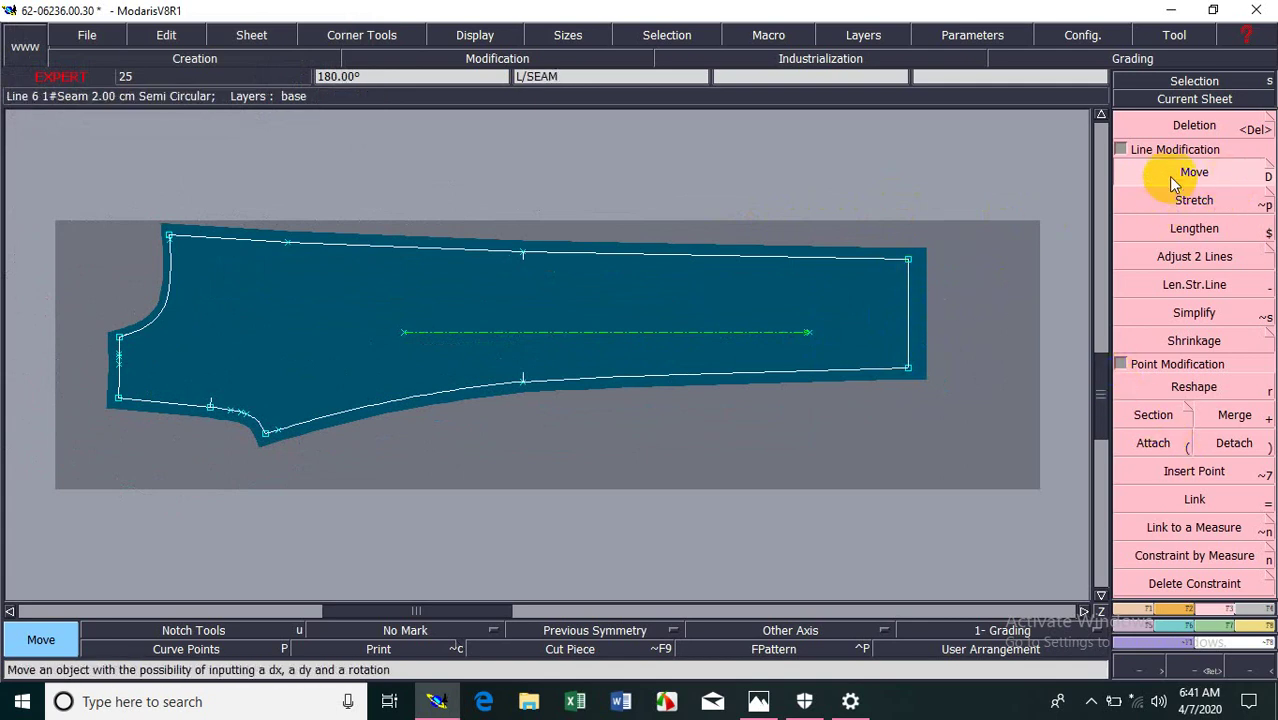
click(1121, 151)
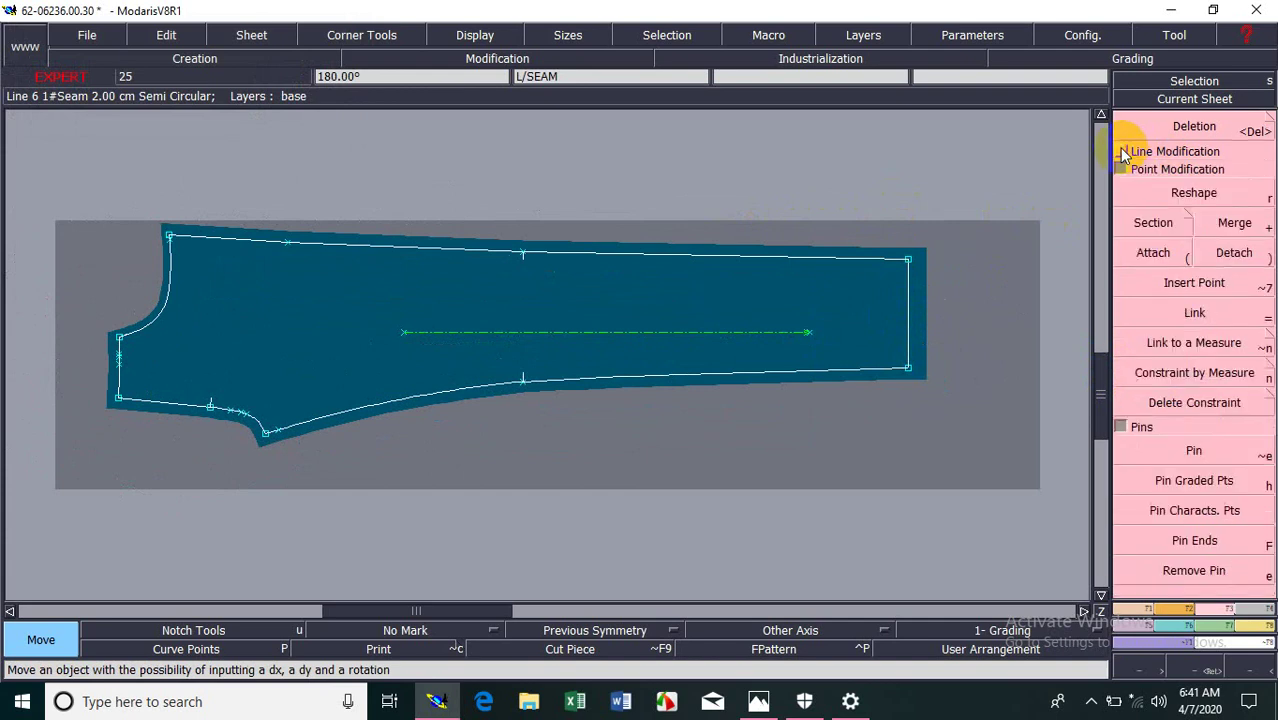
click(1194, 484)
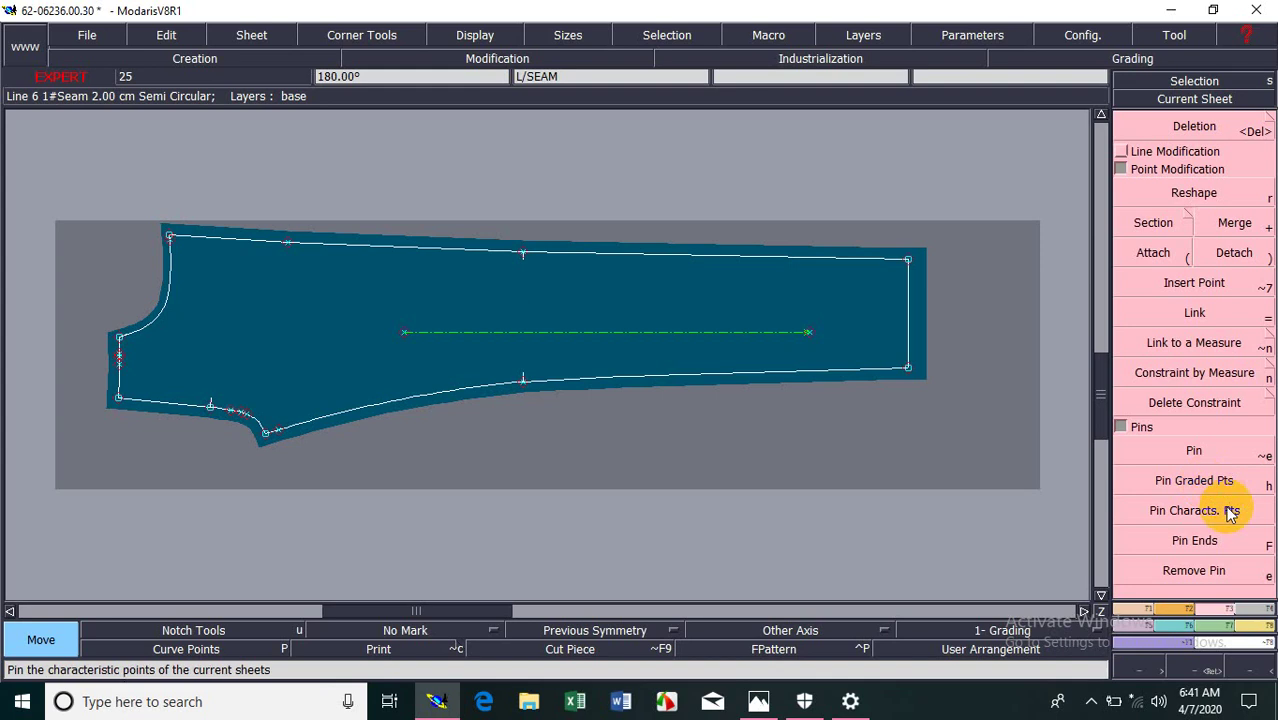
click(1172, 515)
Step: Select both hem corners of the pinned front piece and move the hem line by -5 cm in X and 0 cm in Y
click(1120, 132)
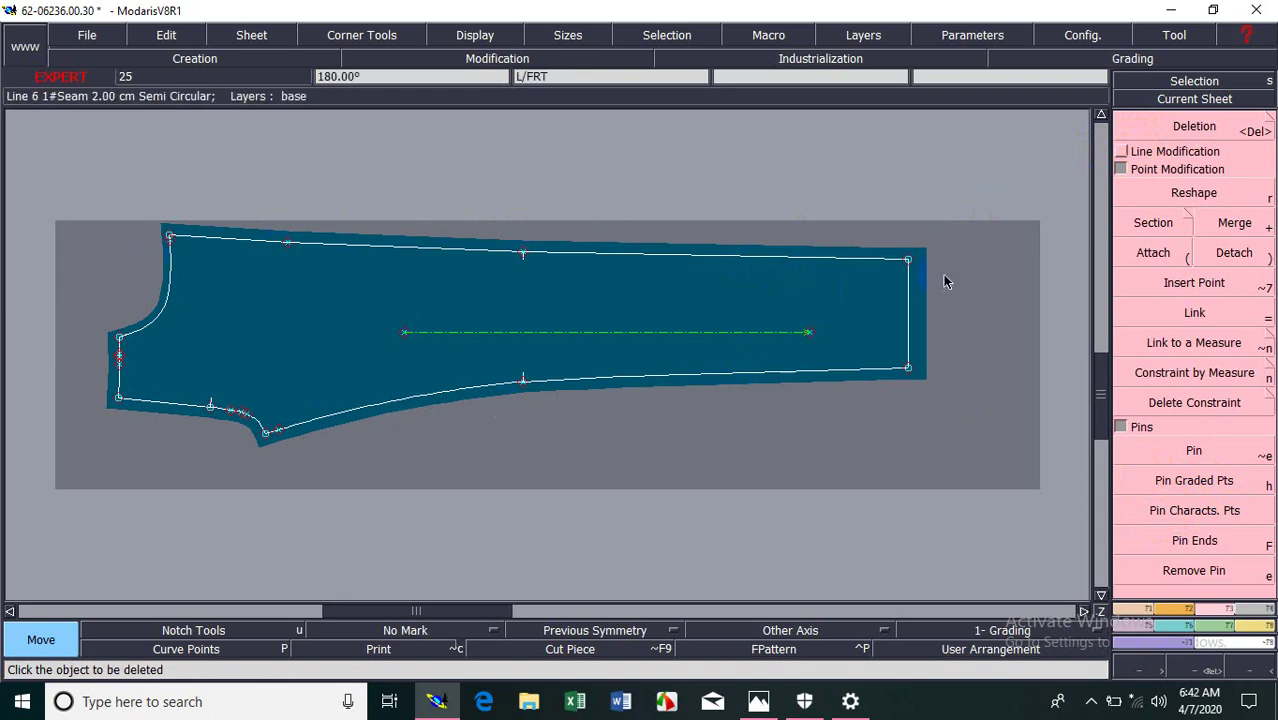
click(1121, 170)
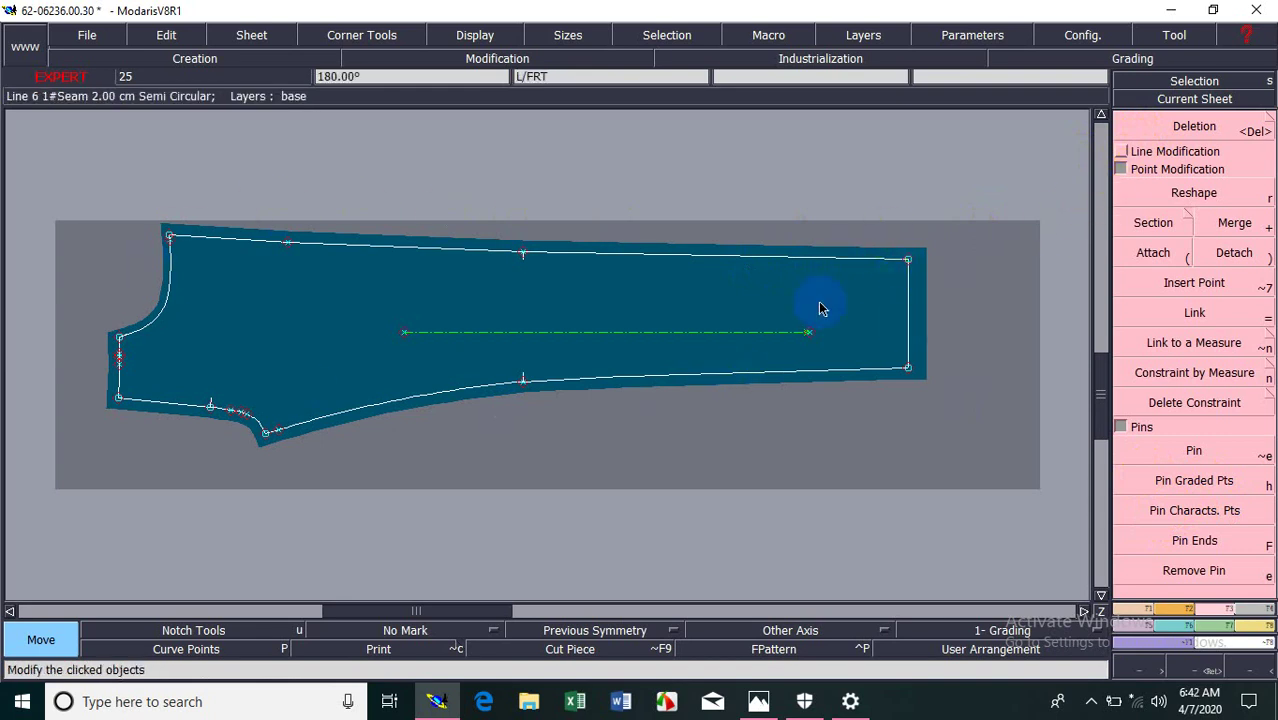
click(1145, 152)
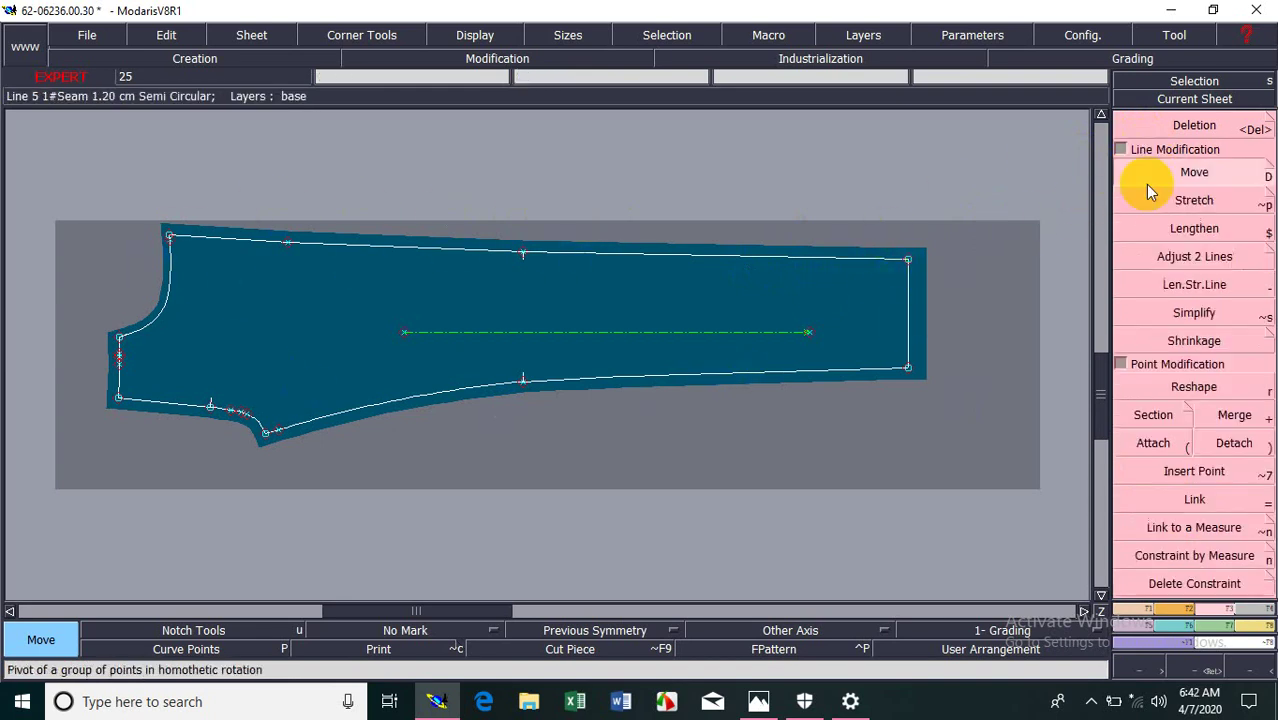
click(1193, 172)
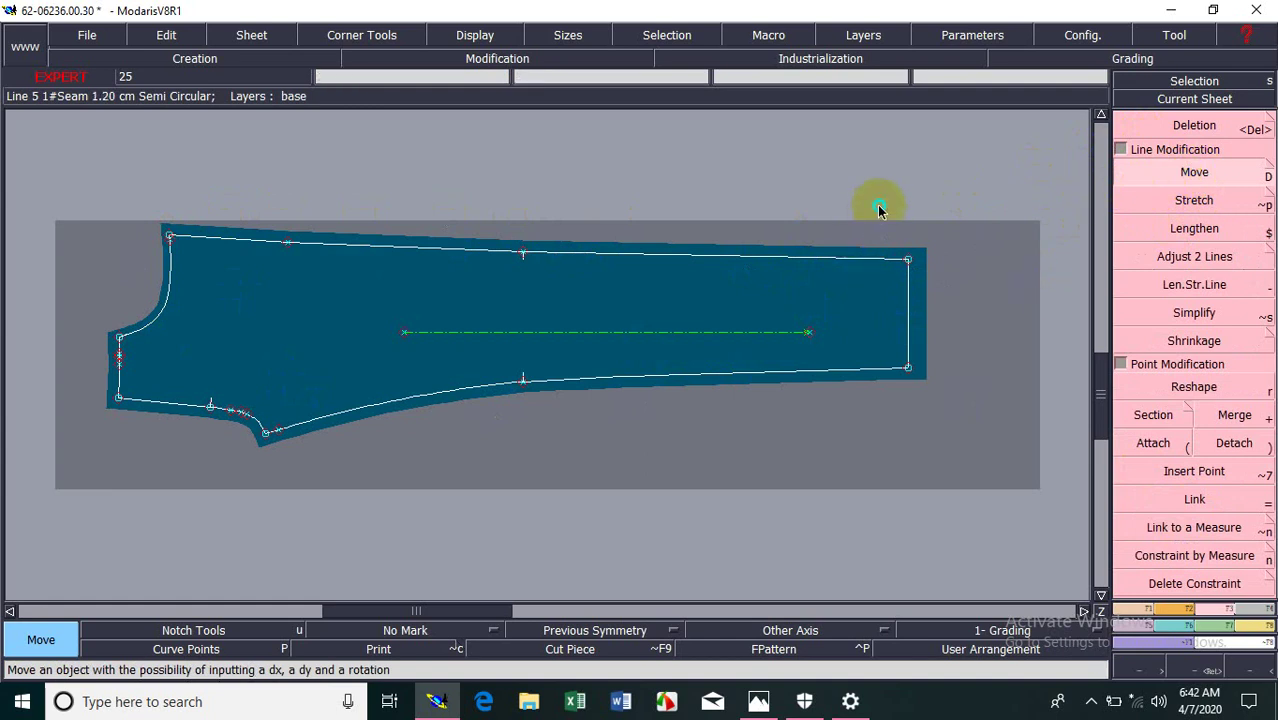
drag(879, 206, 950, 420)
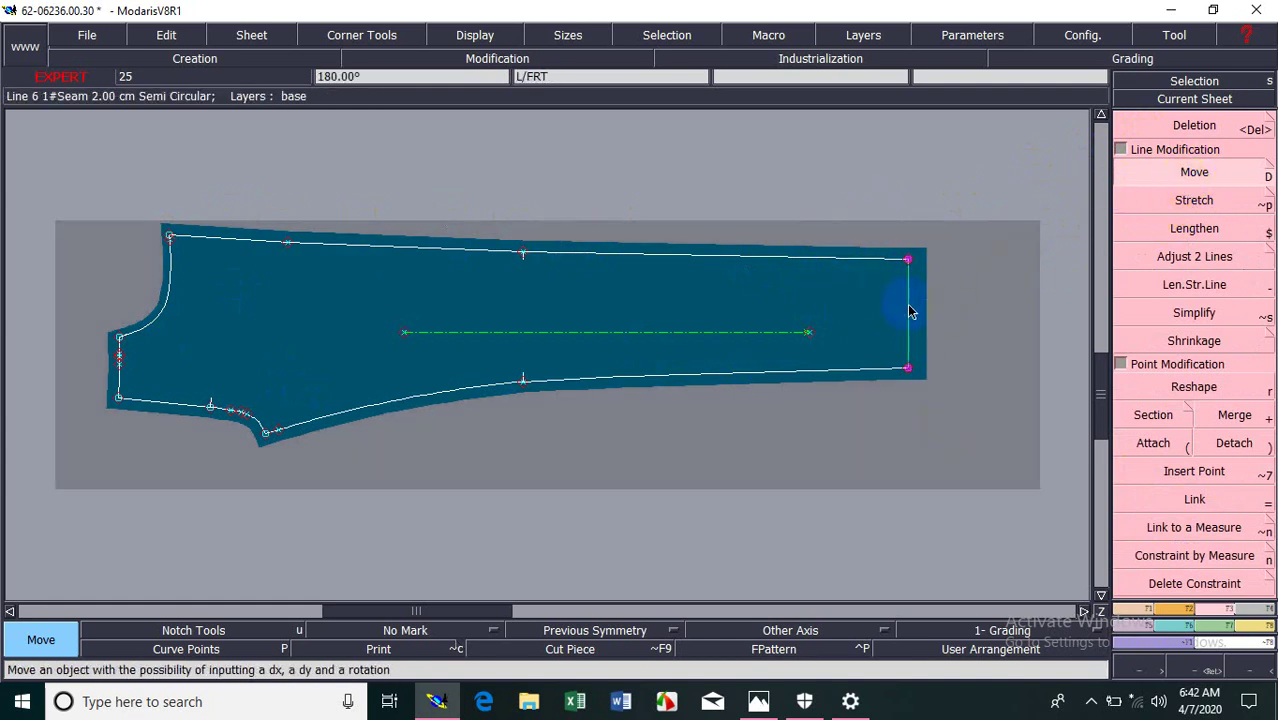
drag(910, 312, 867, 296)
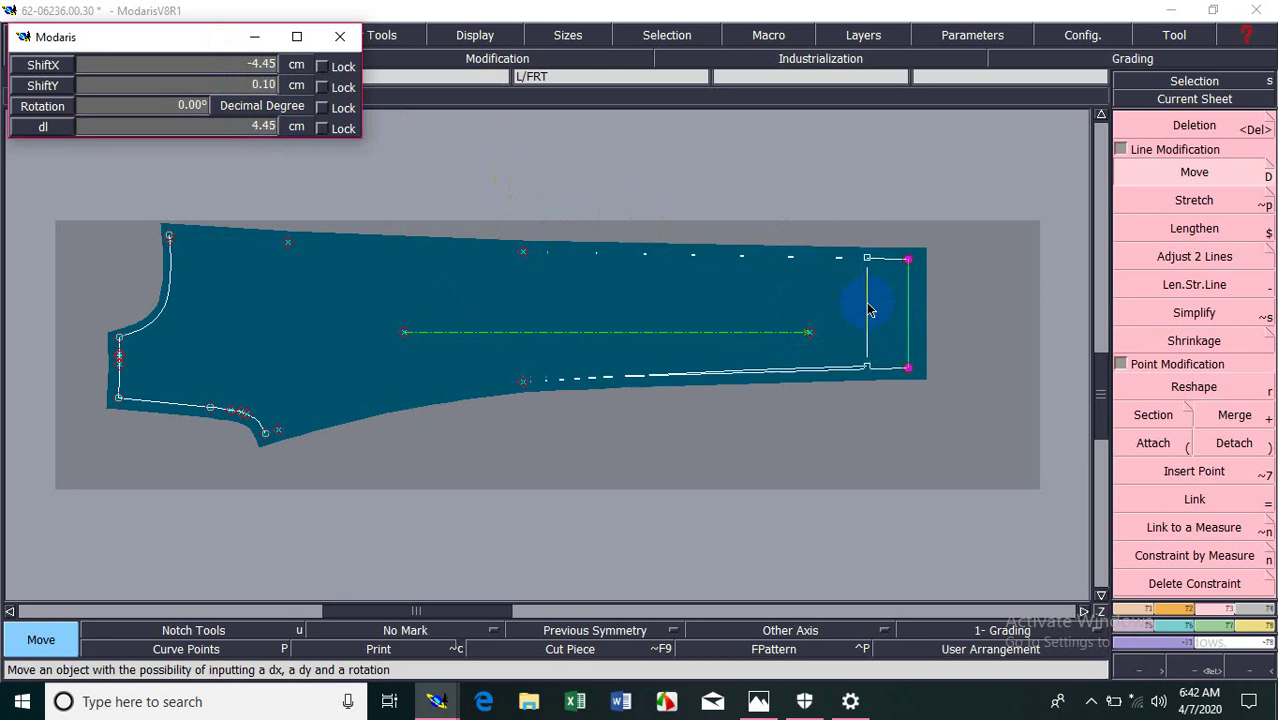
key(Down)
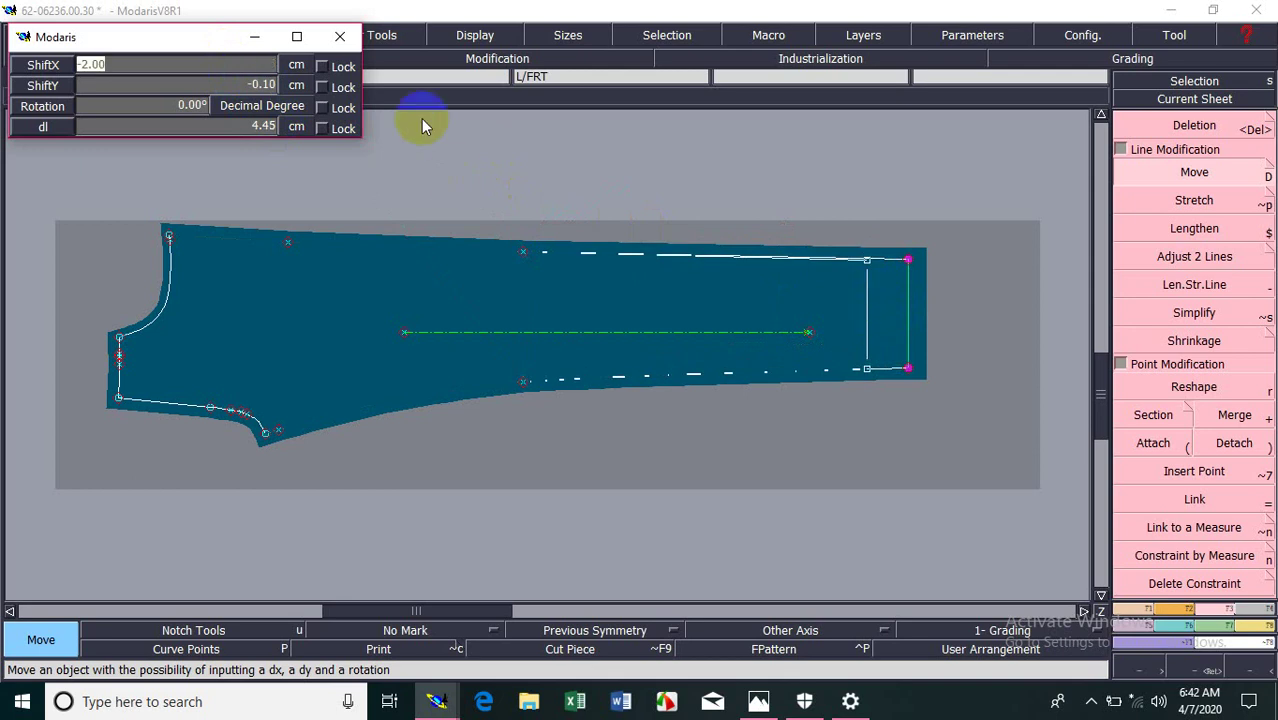
click(68, 72)
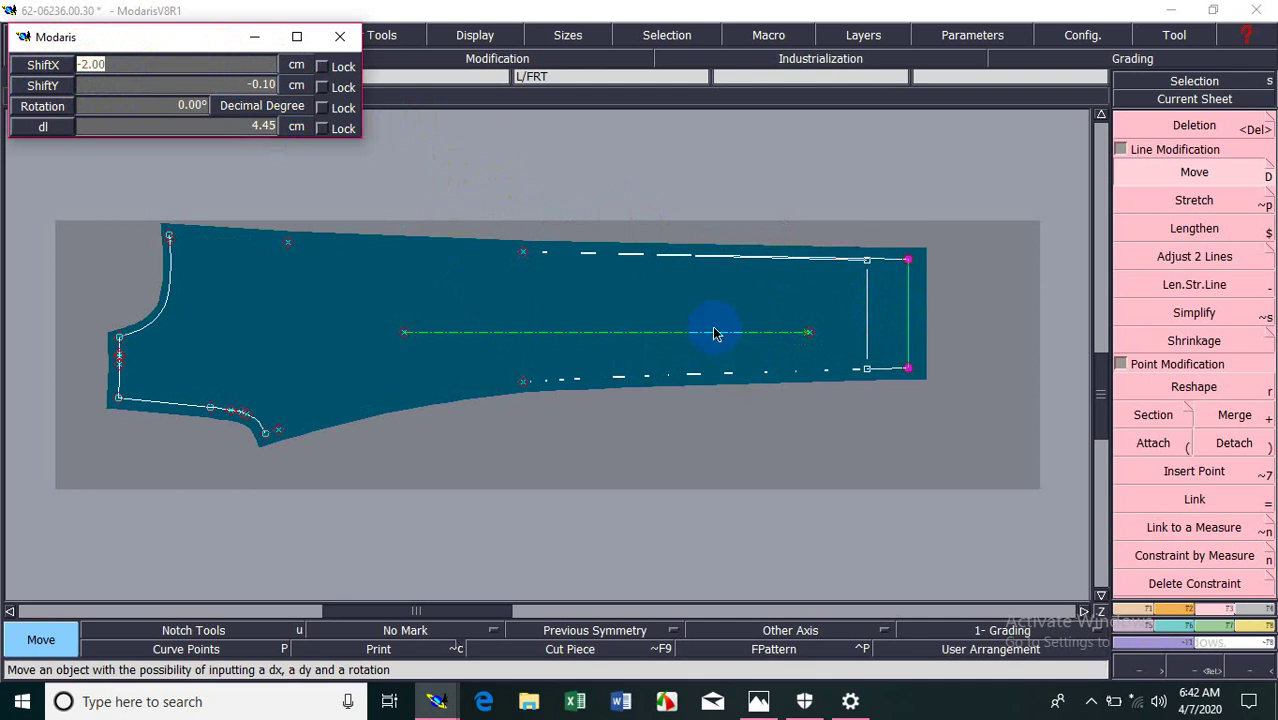
key(BackSpace)
key(Tab)
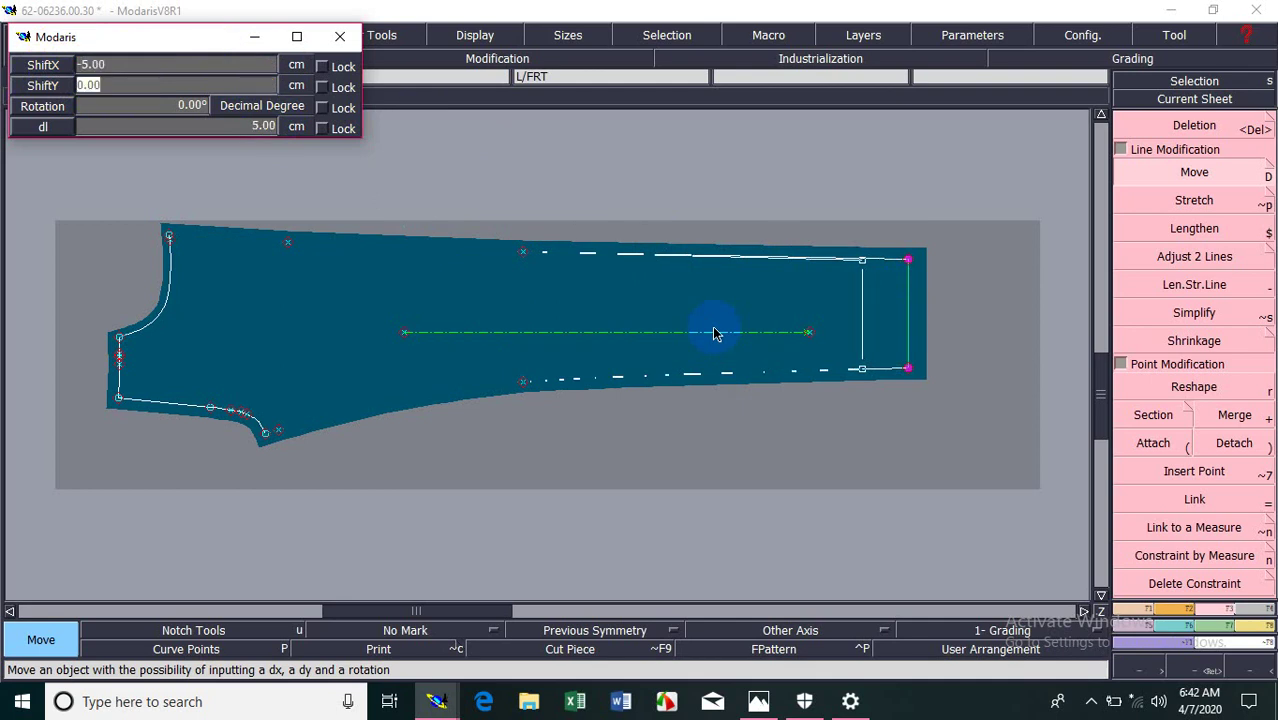
text(0)
key(Return)
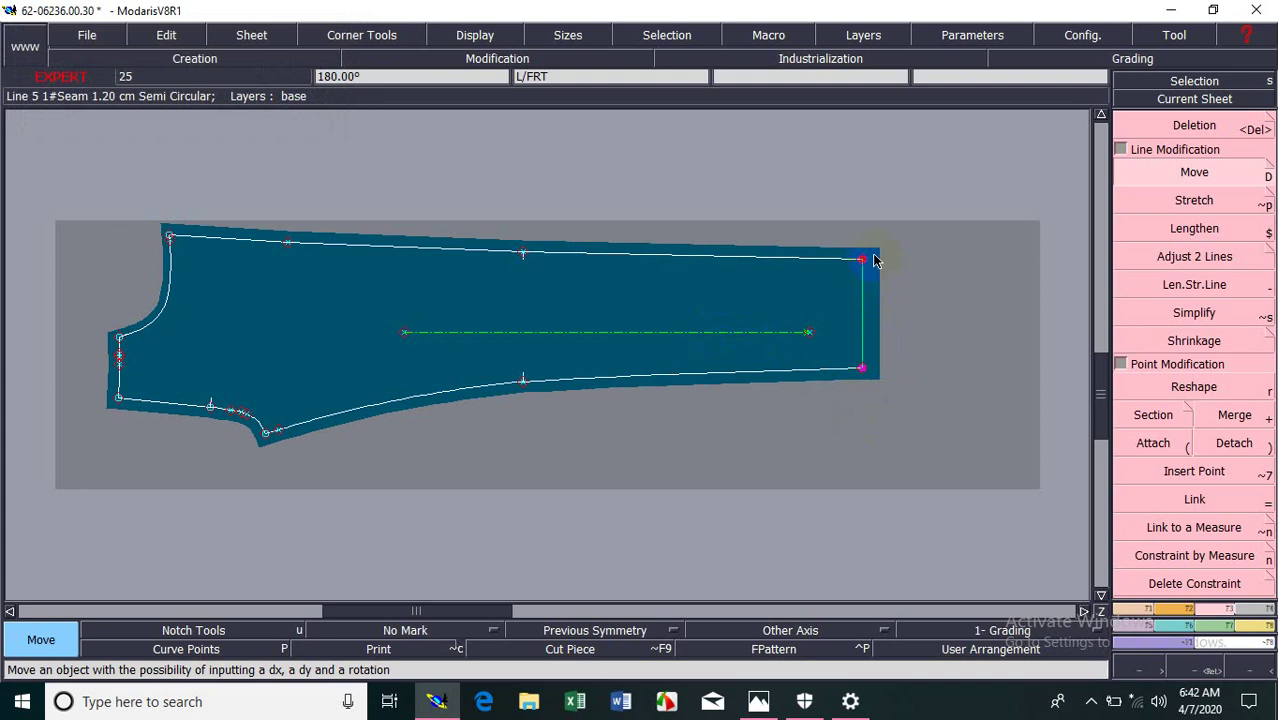
Step: Undo the hem line move and turn on Print to keep the plot of modified objects
click(816, 392)
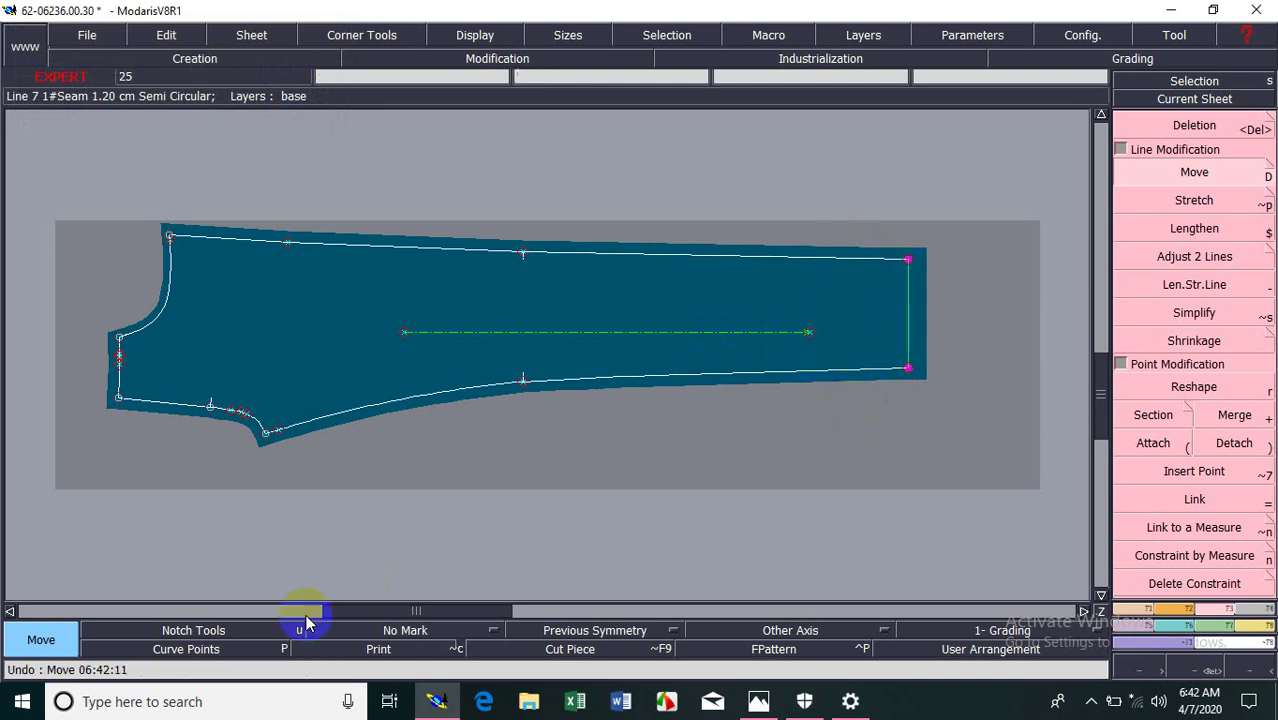
click(364, 653)
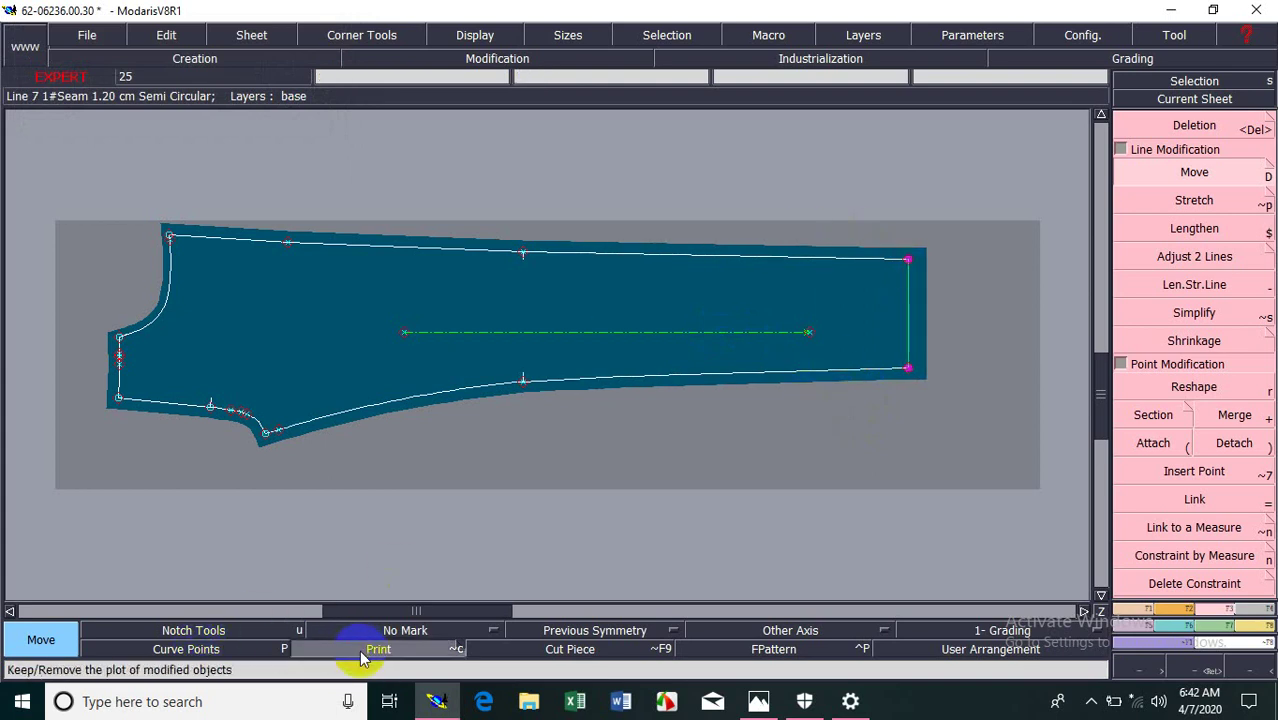
Step: Start moving the hem line again, and look at the arrow keys in the keyboard picture in Photos before returning to Modaris
click(1180, 168)
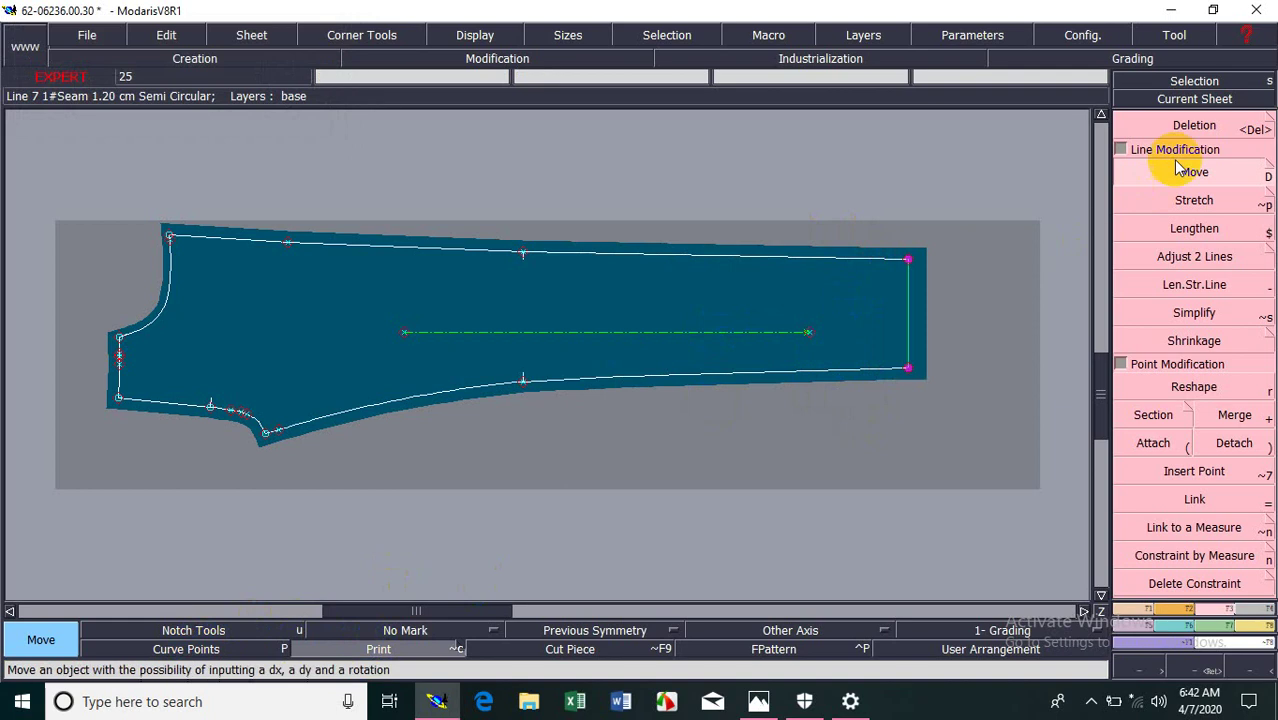
click(907, 302)
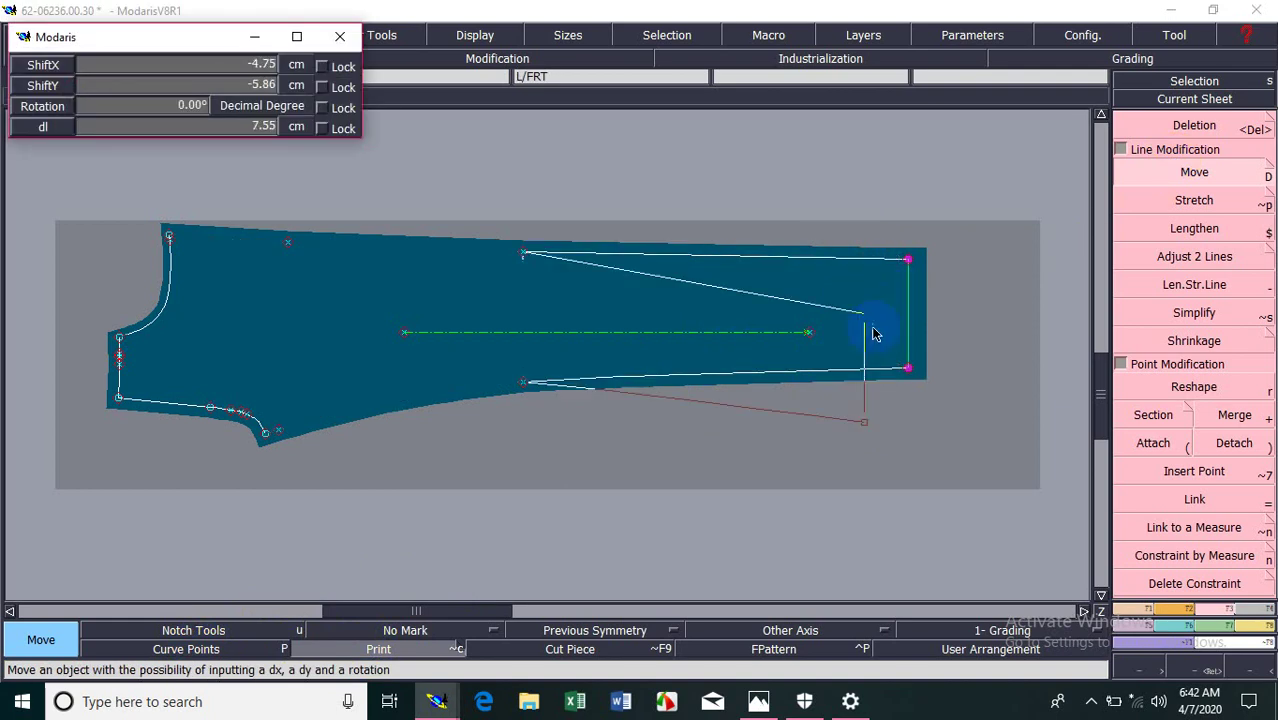
click(851, 702)
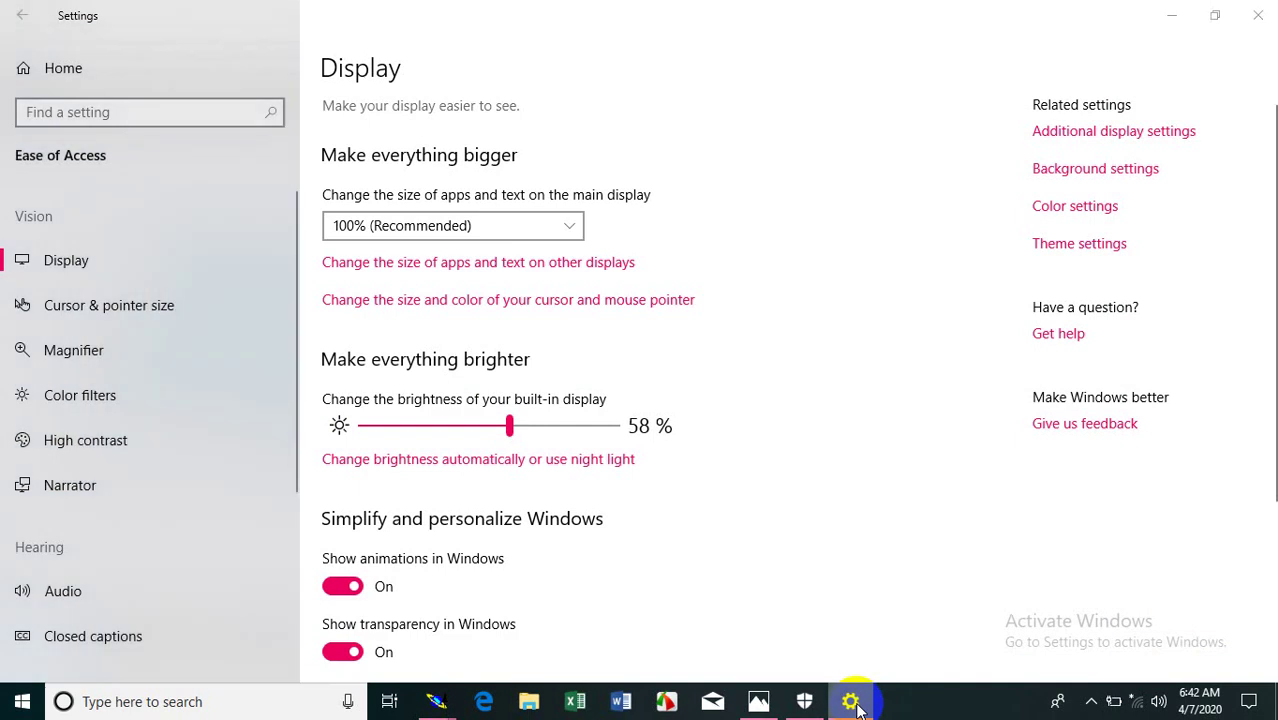
click(851, 702)
click(758, 702)
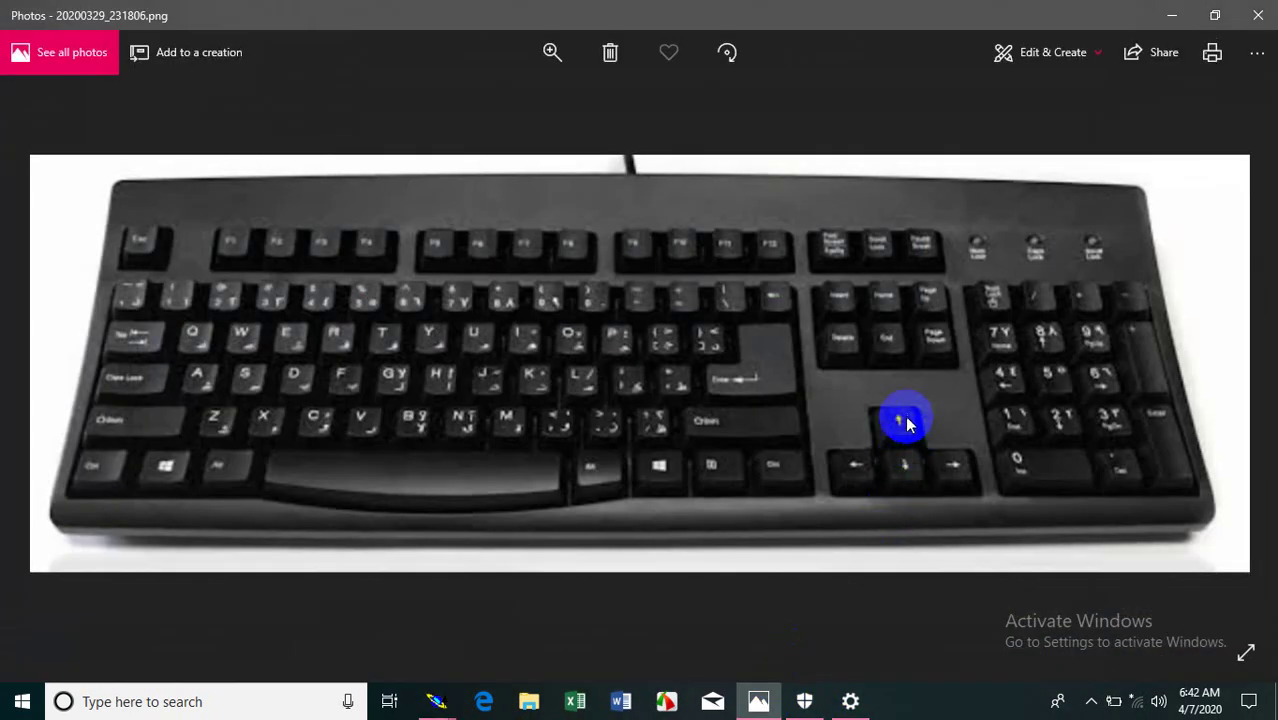
click(1171, 15)
Step: Apply the hem line move with ShiftX -5 cm and ShiftY 0 cm, and compare the new hem with its original plot
key(Down)
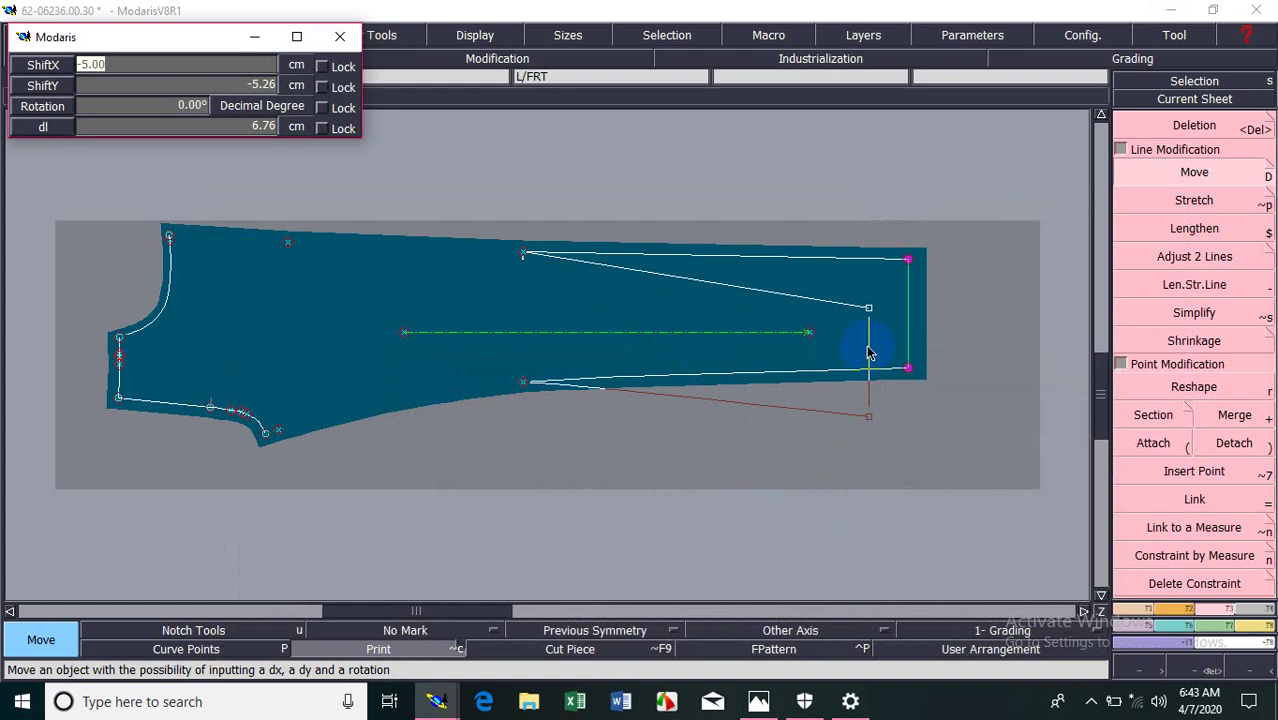
click(80, 64)
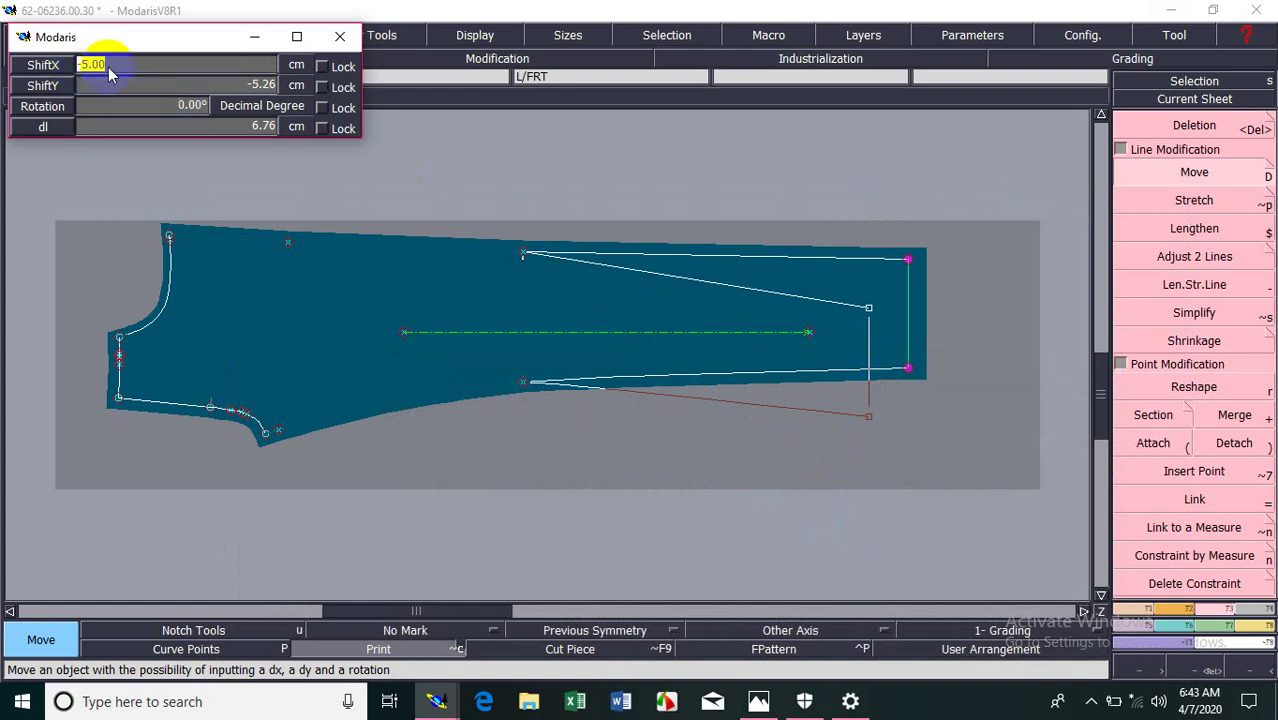
key(Return)
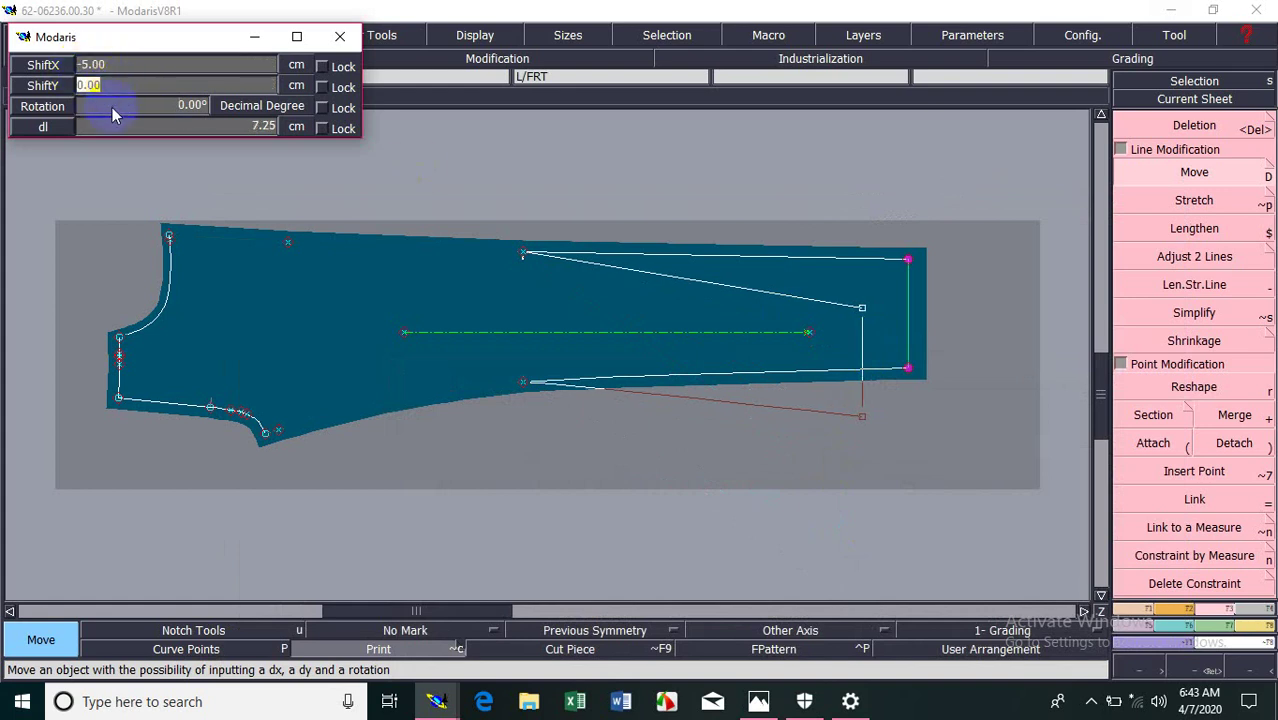
click(965, 318)
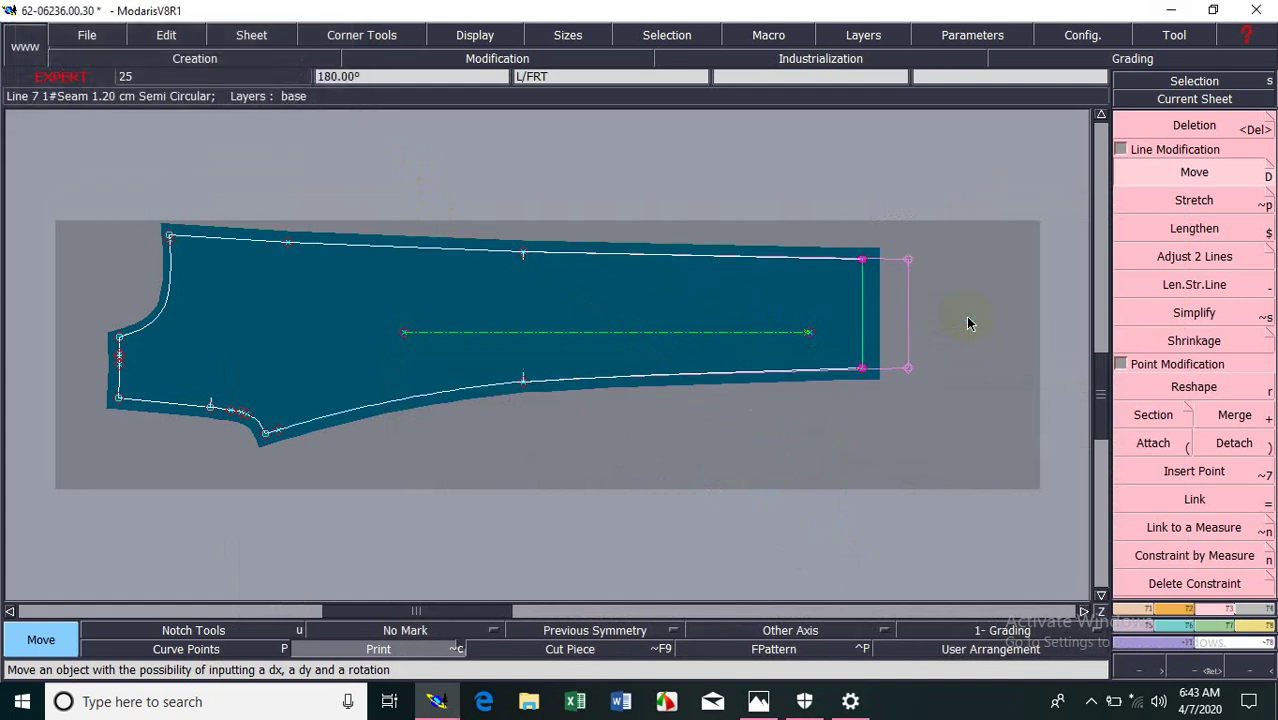
drag(794, 227, 956, 417)
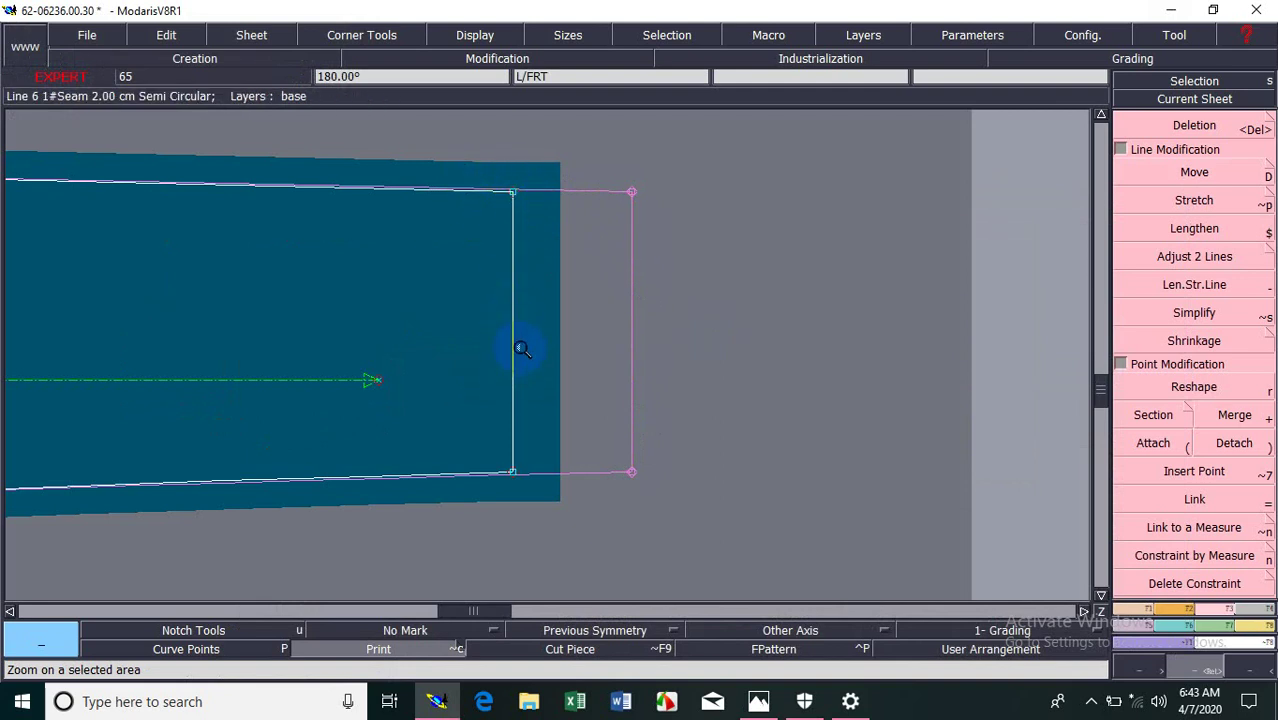
key(Home)
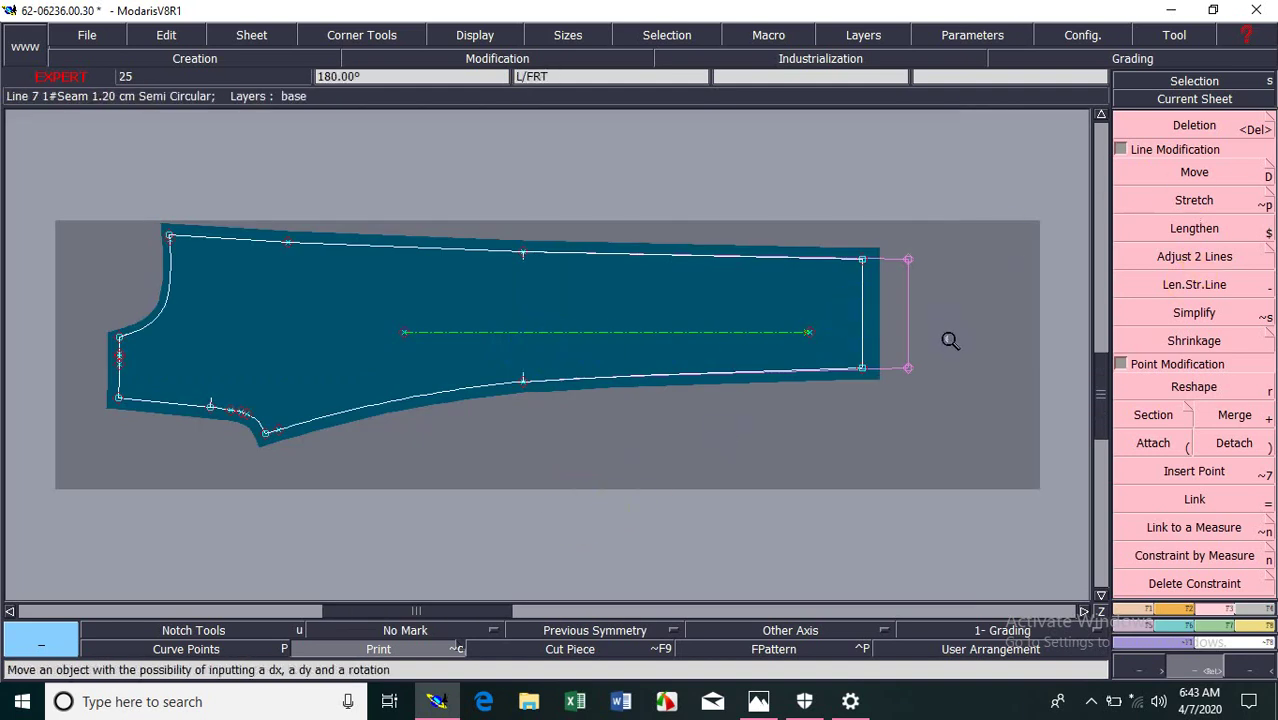
Step: Try moving the front piece's long upper side line slightly inward and its lower inseam line freehand, and undo these moves
click(1163, 183)
click(787, 285)
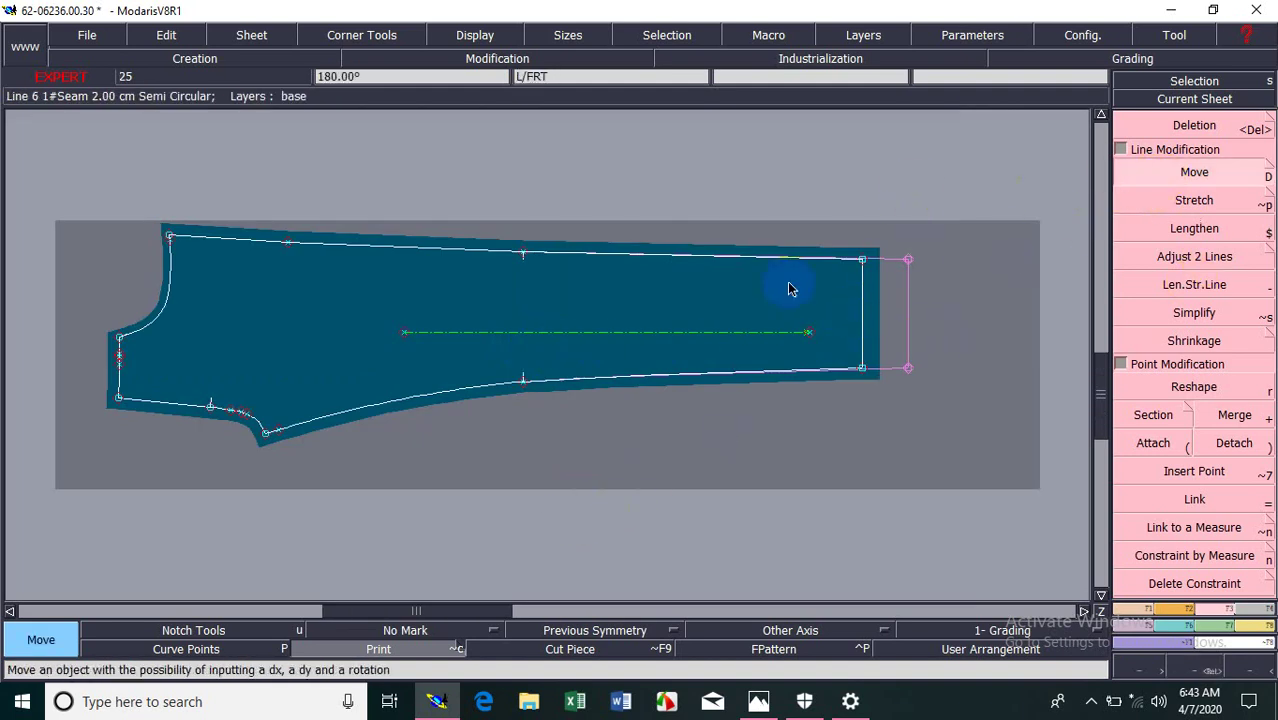
click(395, 249)
click(398, 262)
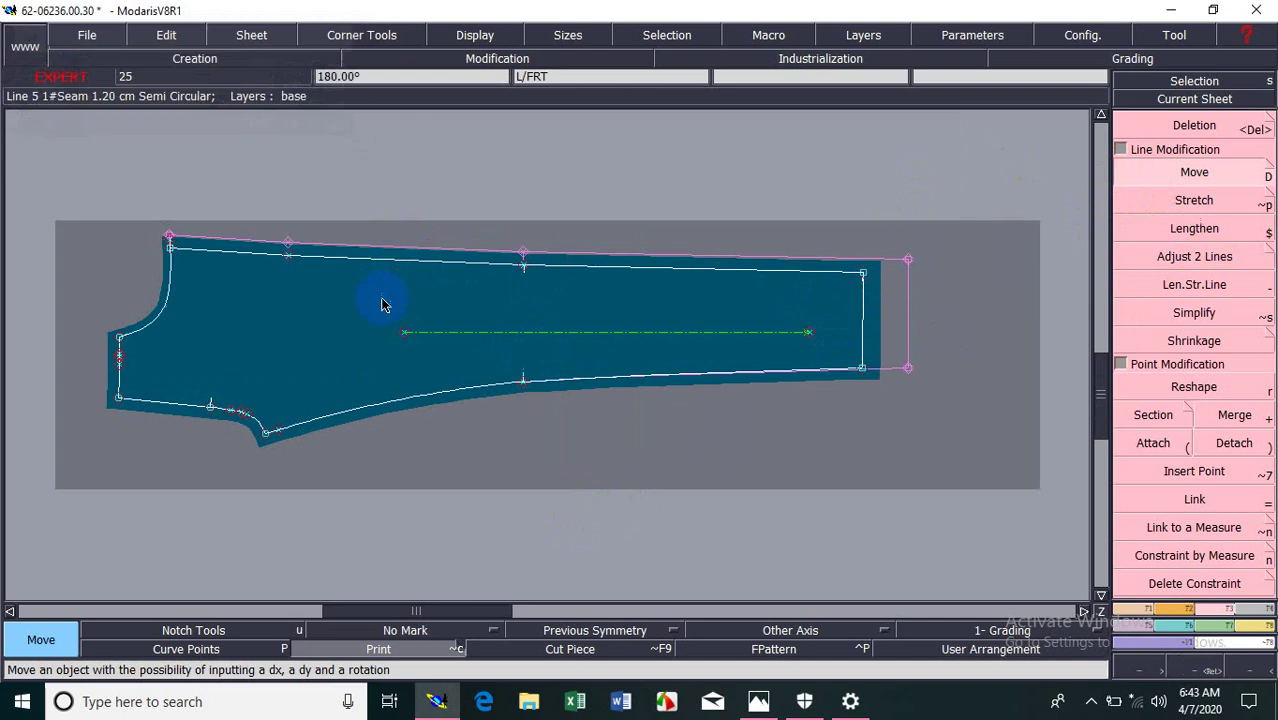
click(381, 406)
click(673, 484)
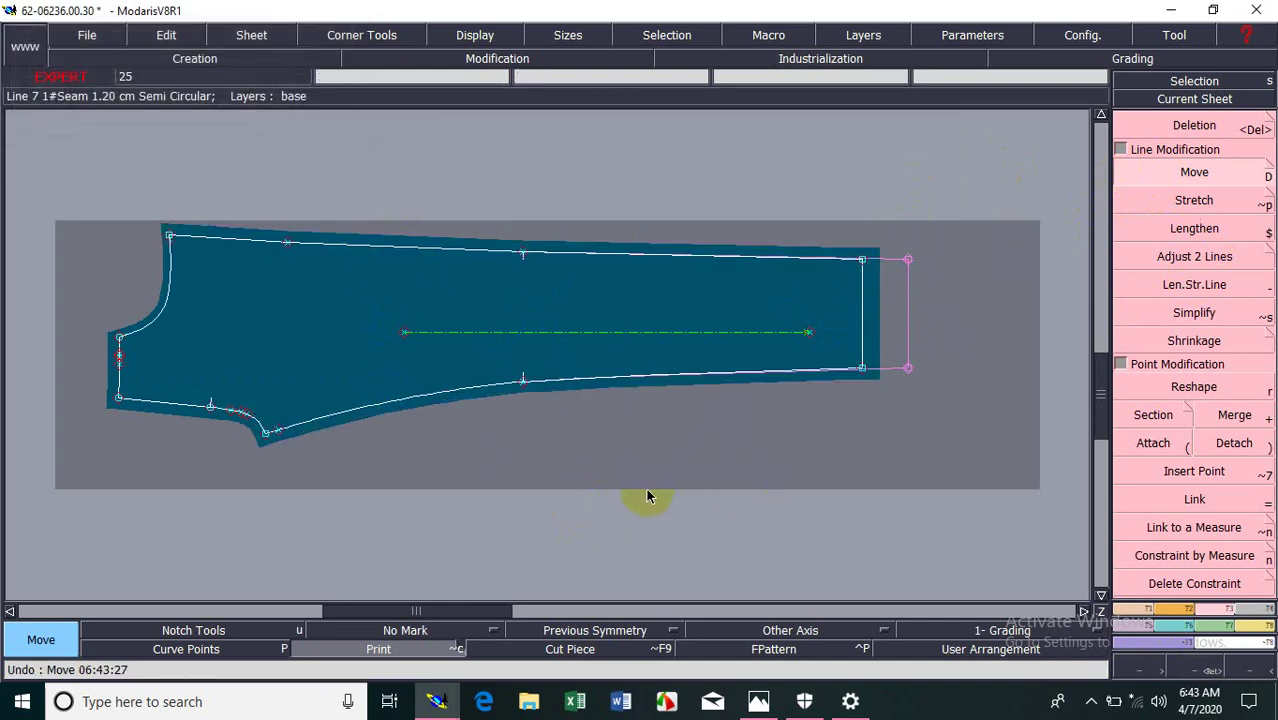
Step: Try stretching the inseam's hem corner from the crotch point with ShiftX 0 cm and ShiftY -1 cm, and undo the stretch
click(1194, 200)
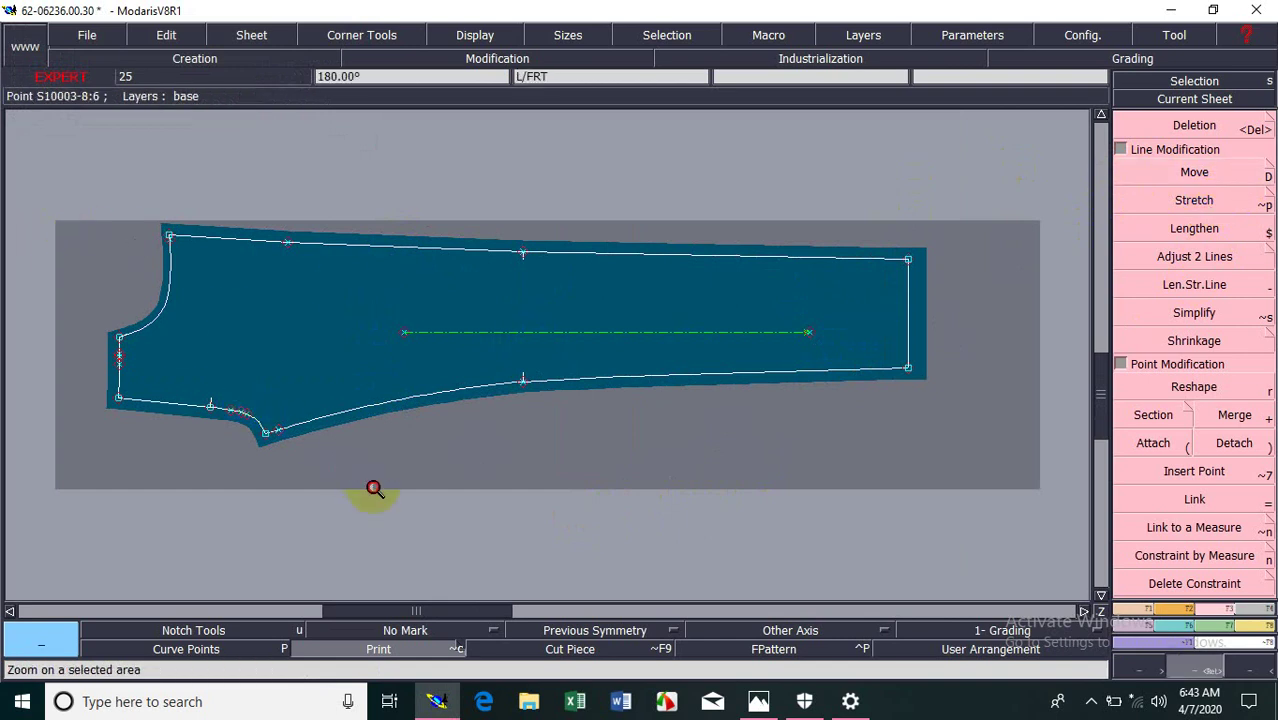
drag(373, 487, 1012, 490)
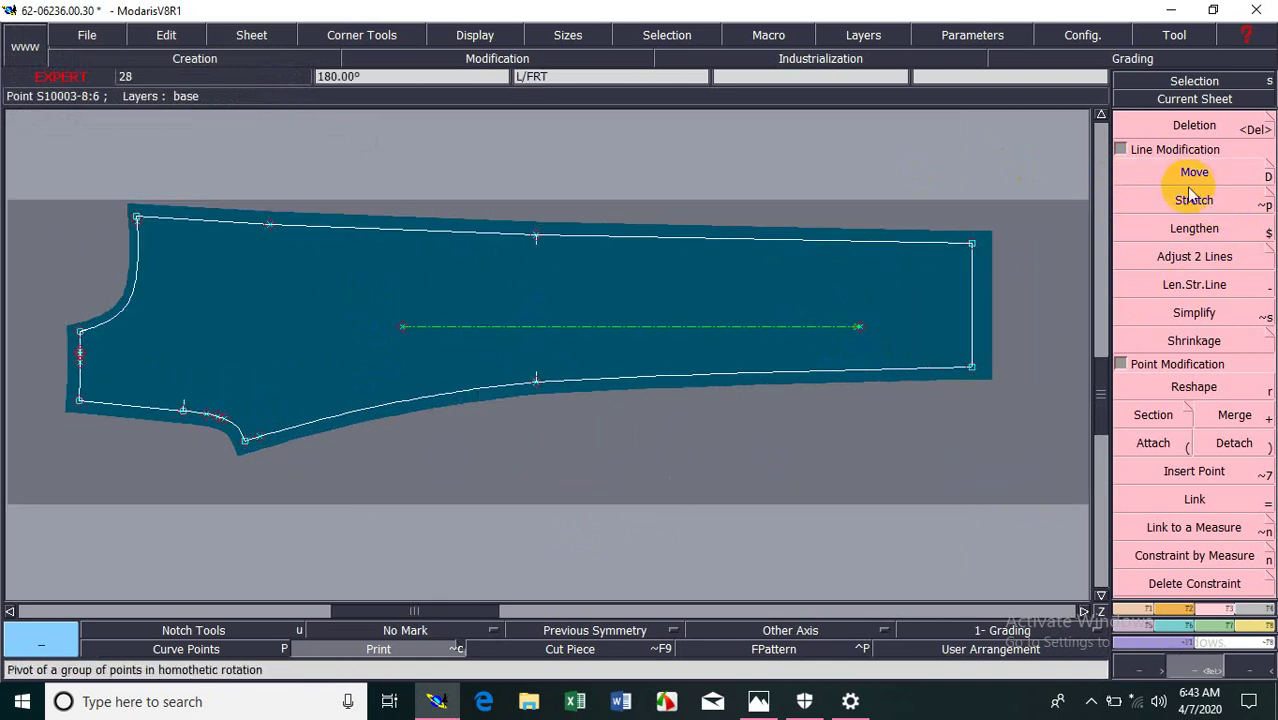
click(1192, 200)
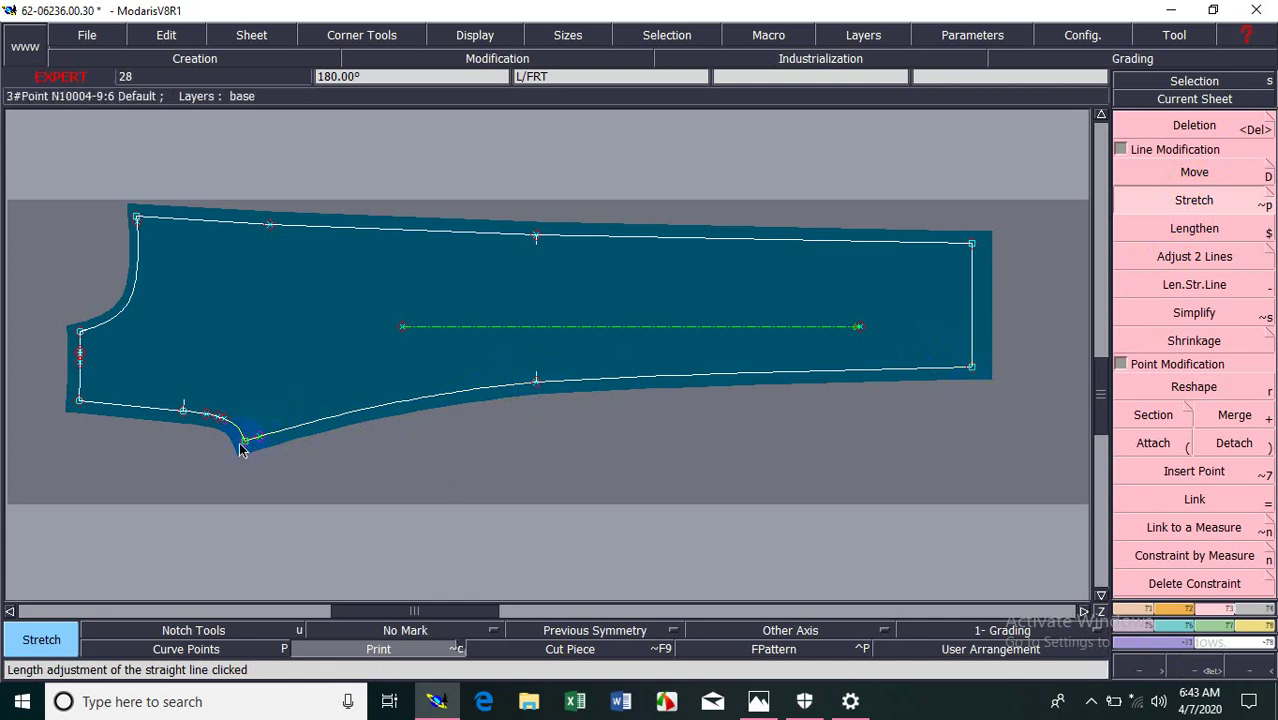
click(1137, 250)
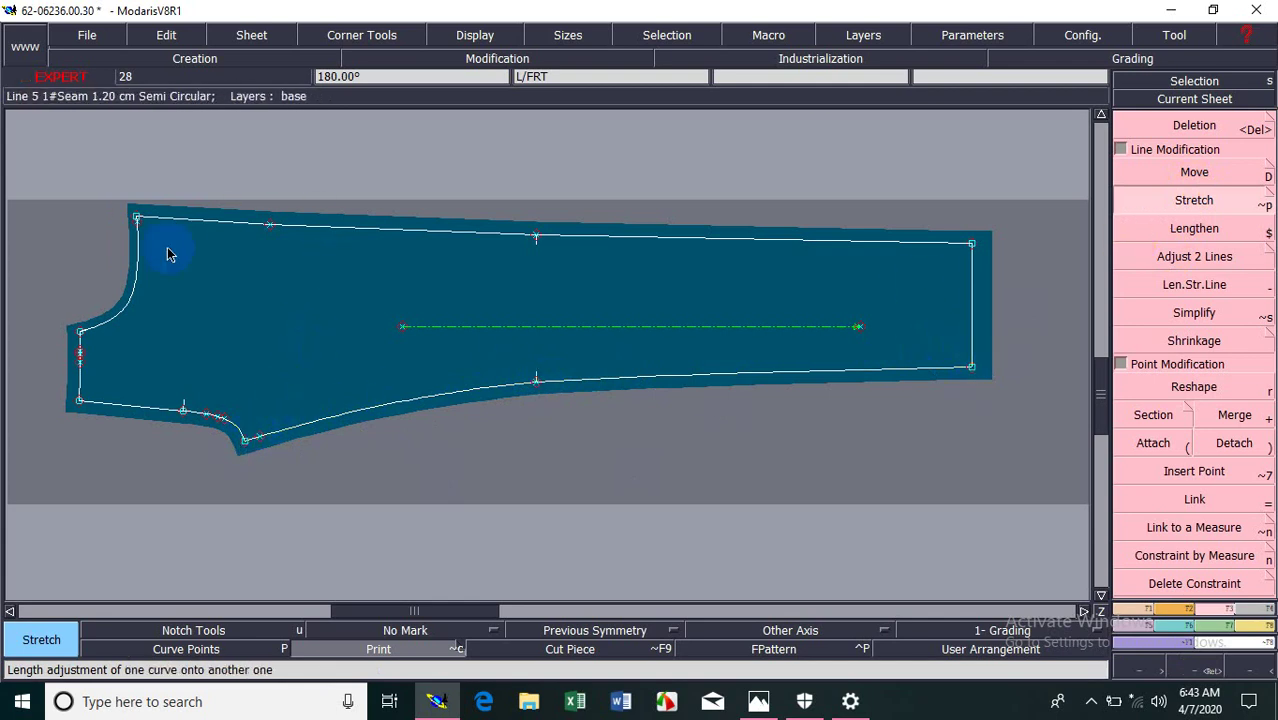
click(1150, 494)
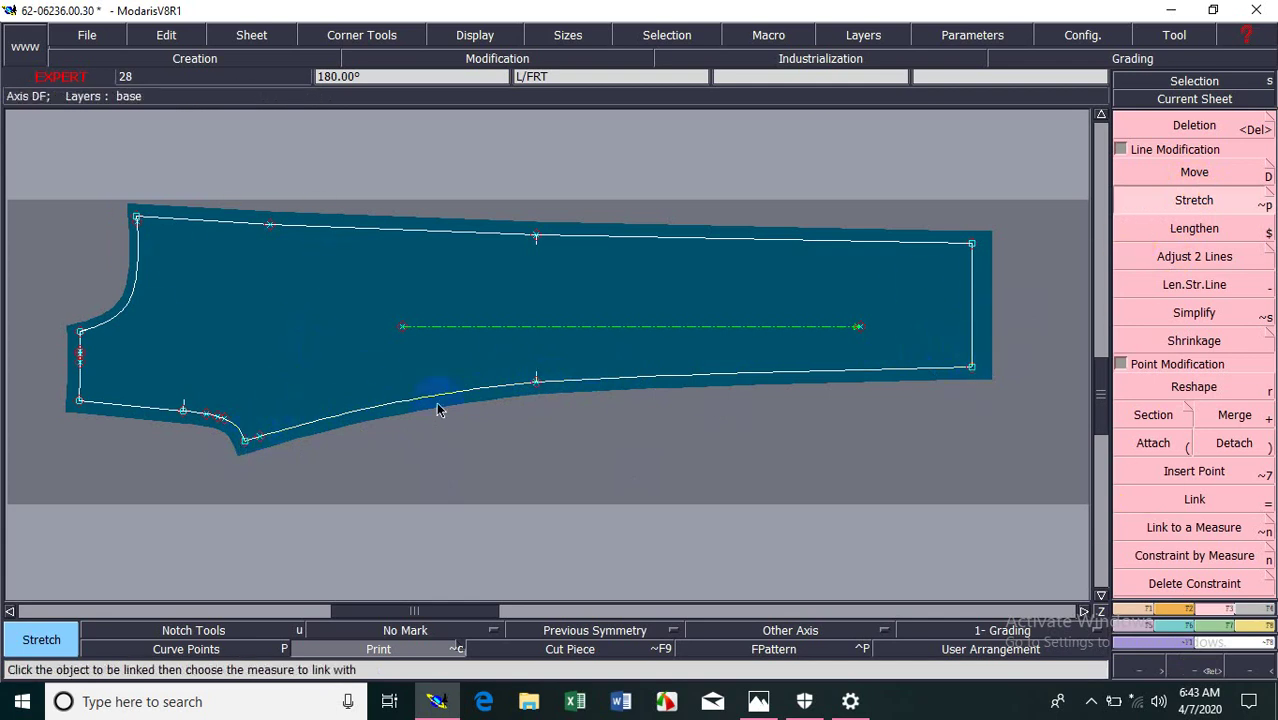
click(244, 438)
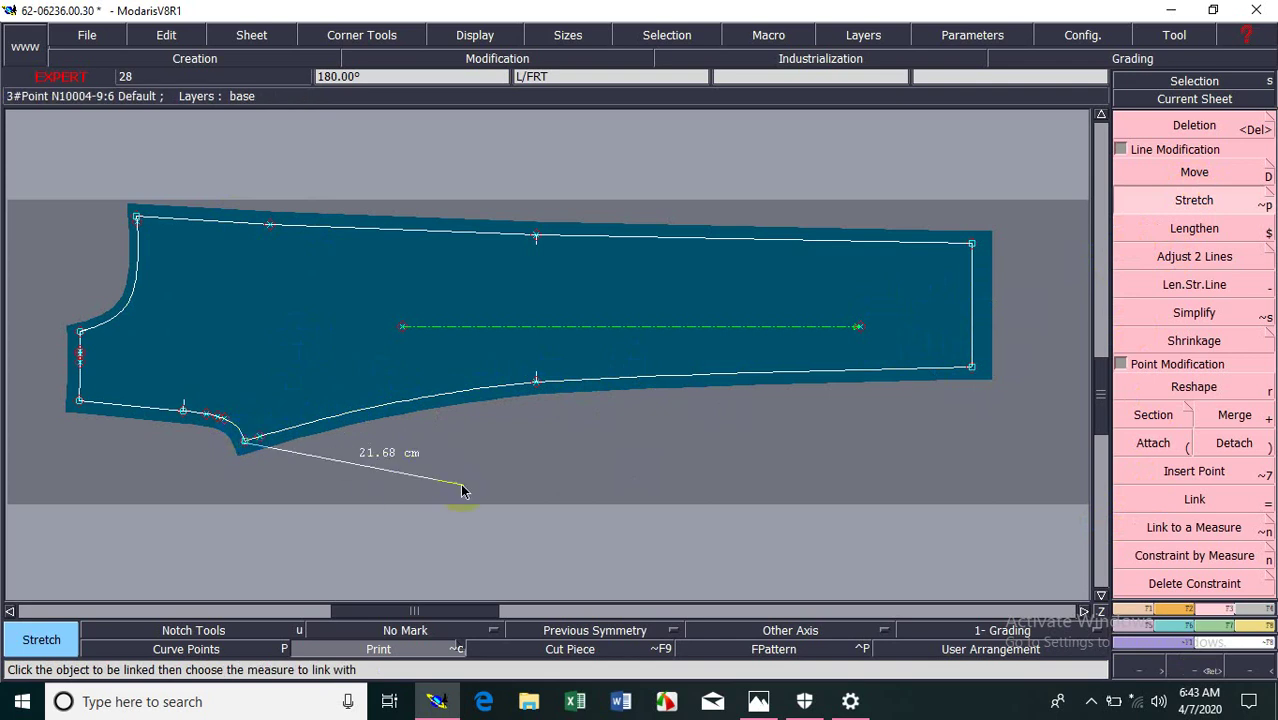
click(972, 370)
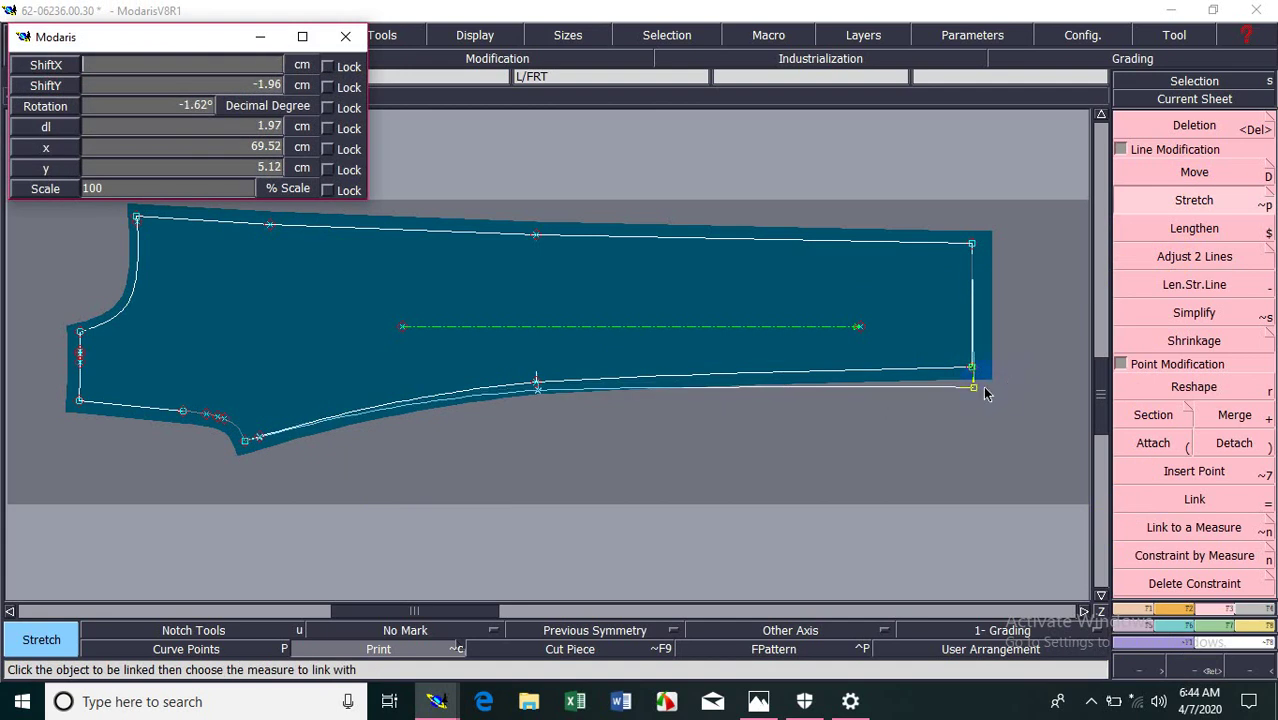
text(0)
key(Tab)
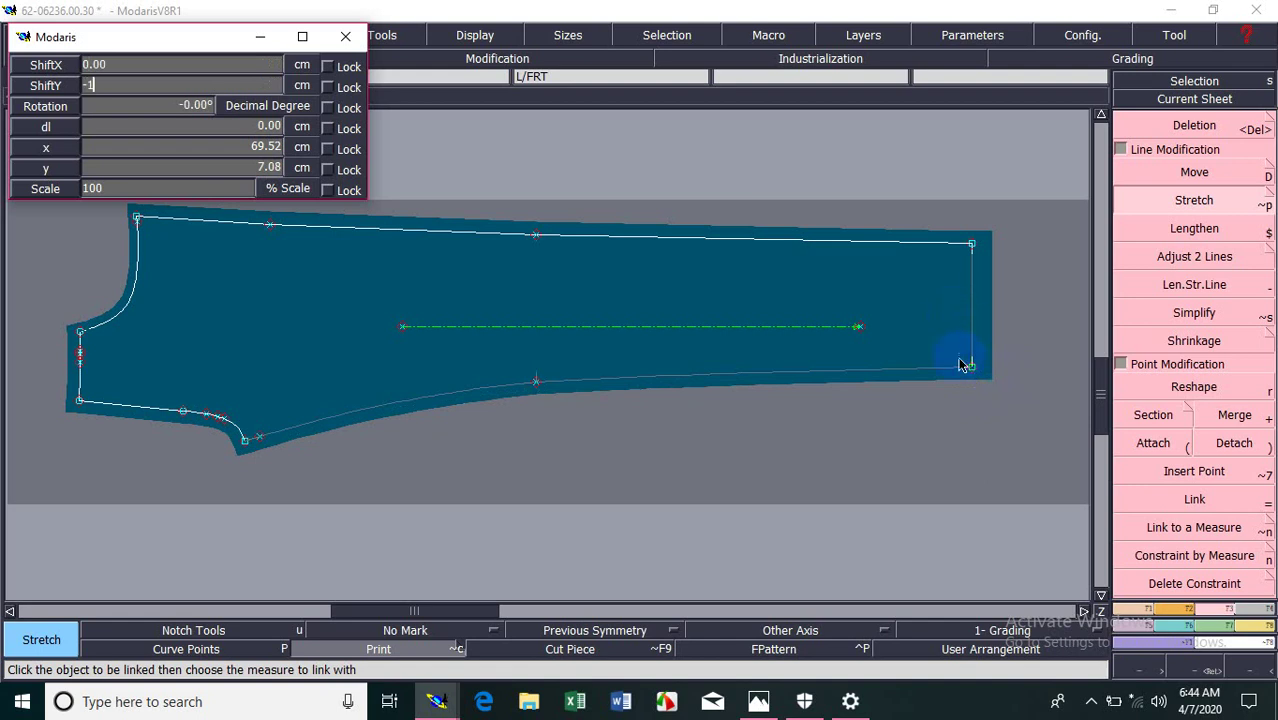
key(Return)
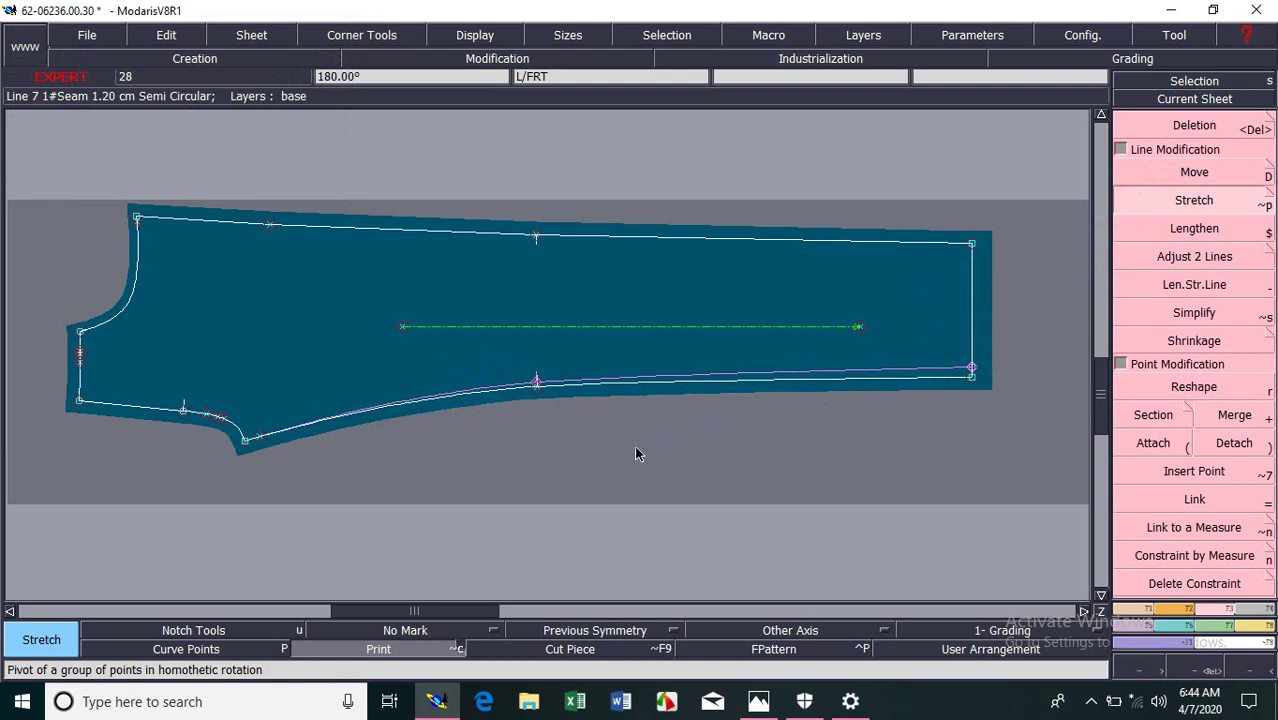
key(ctrl+z)
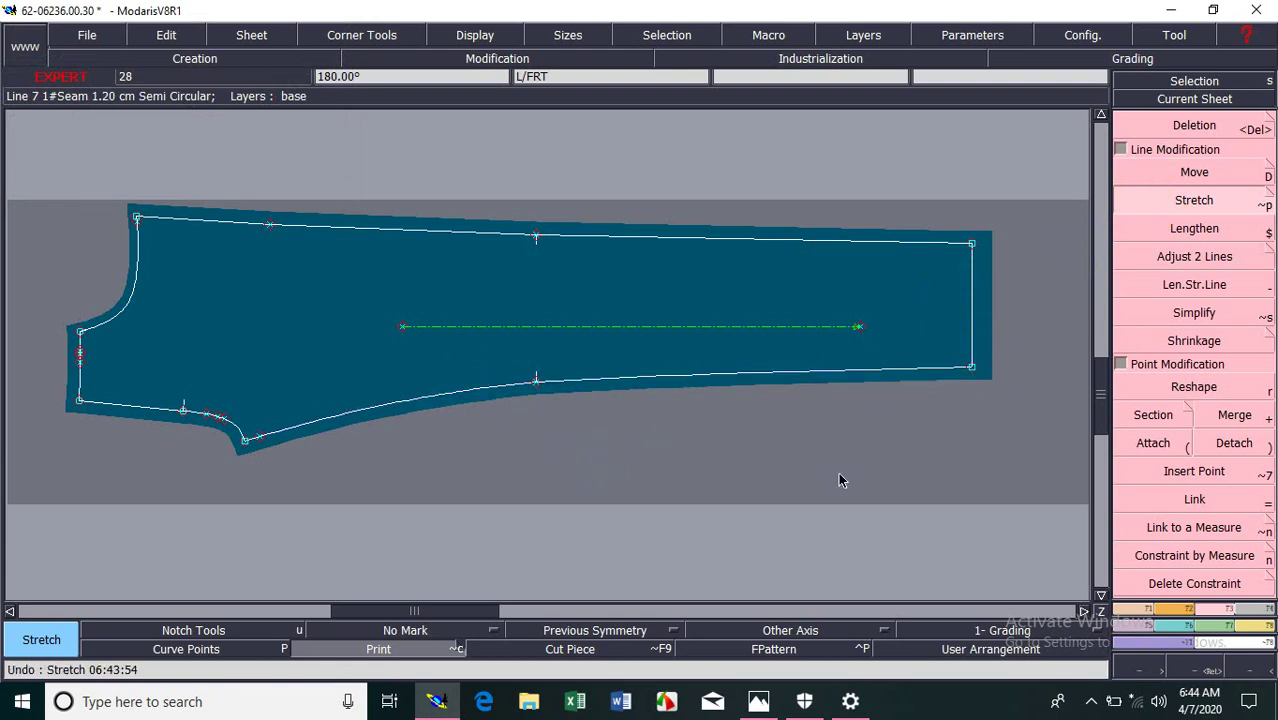
Step: Remove all pins from the front piece and turn off Print to clear the plot of modified objects
click(1120, 149)
click(1193, 535)
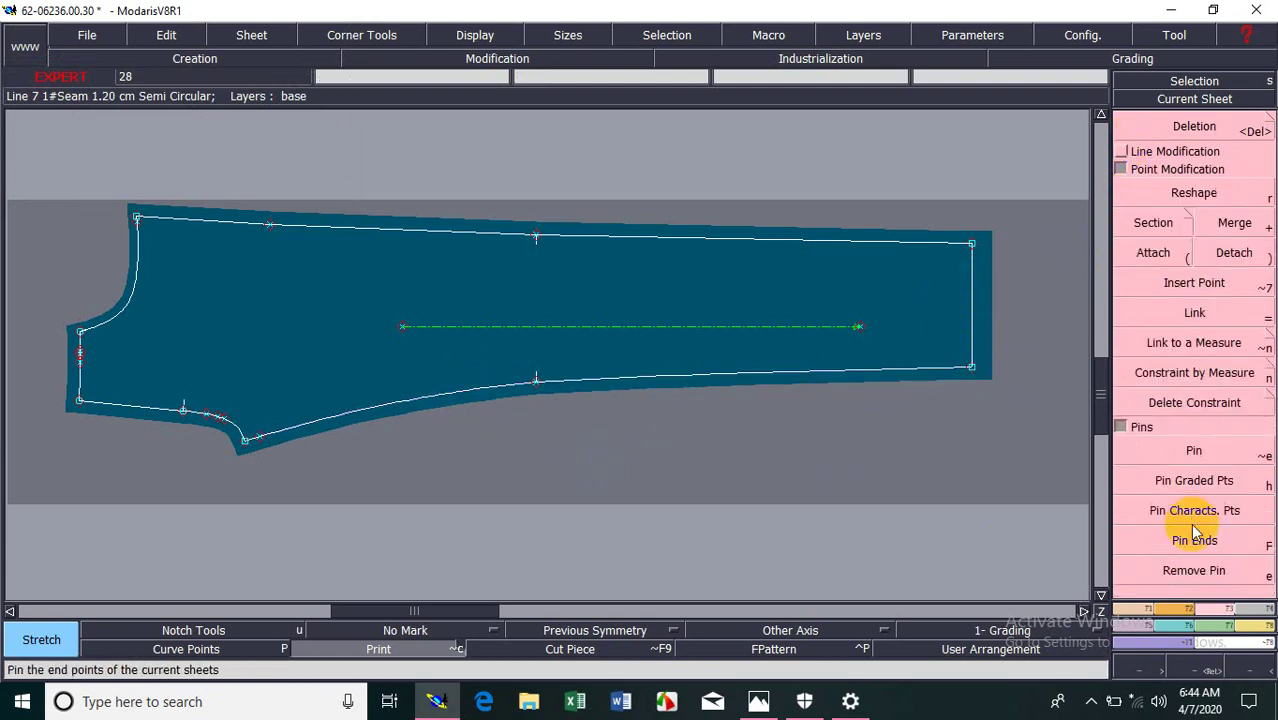
click(1220, 573)
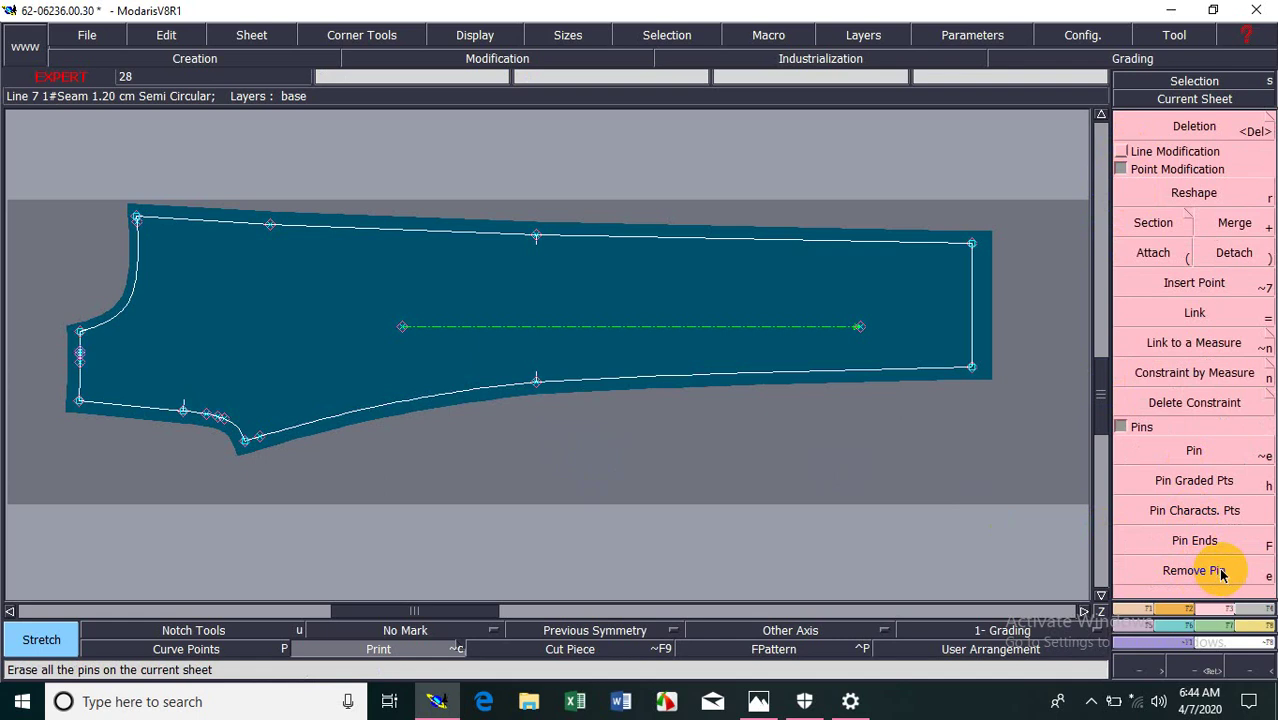
click(368, 655)
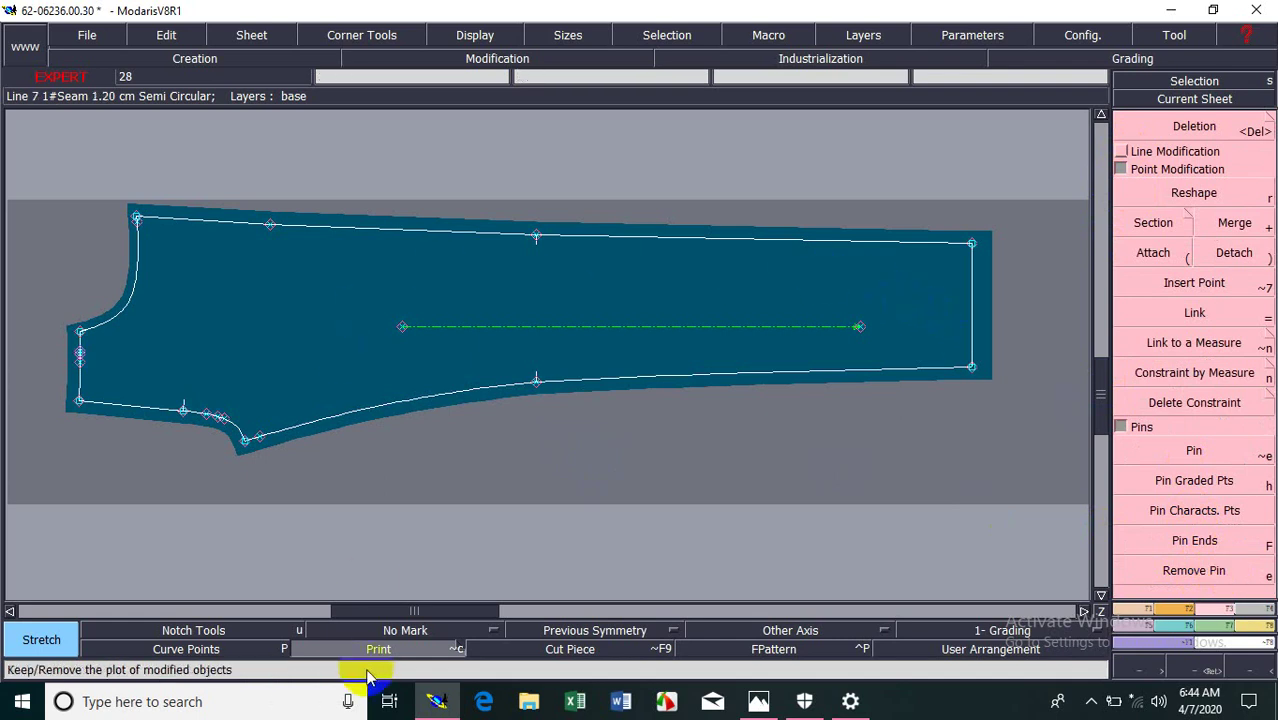
click(365, 657)
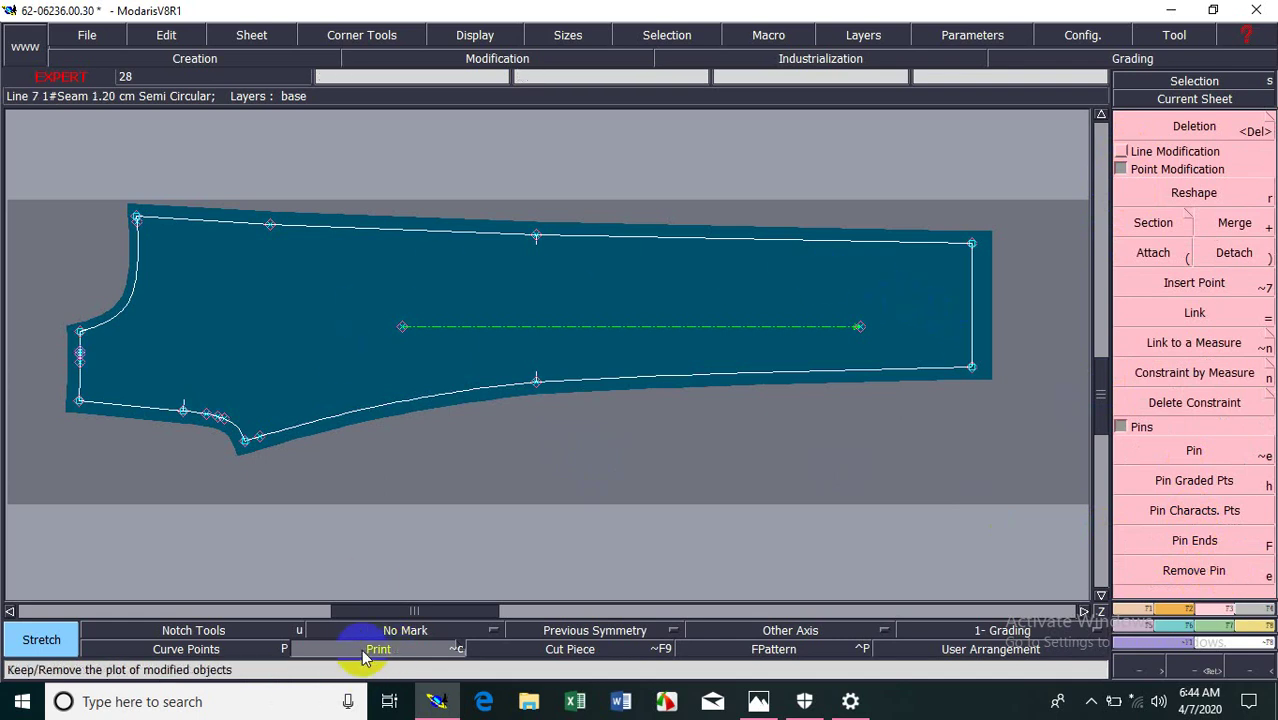
click(410, 630)
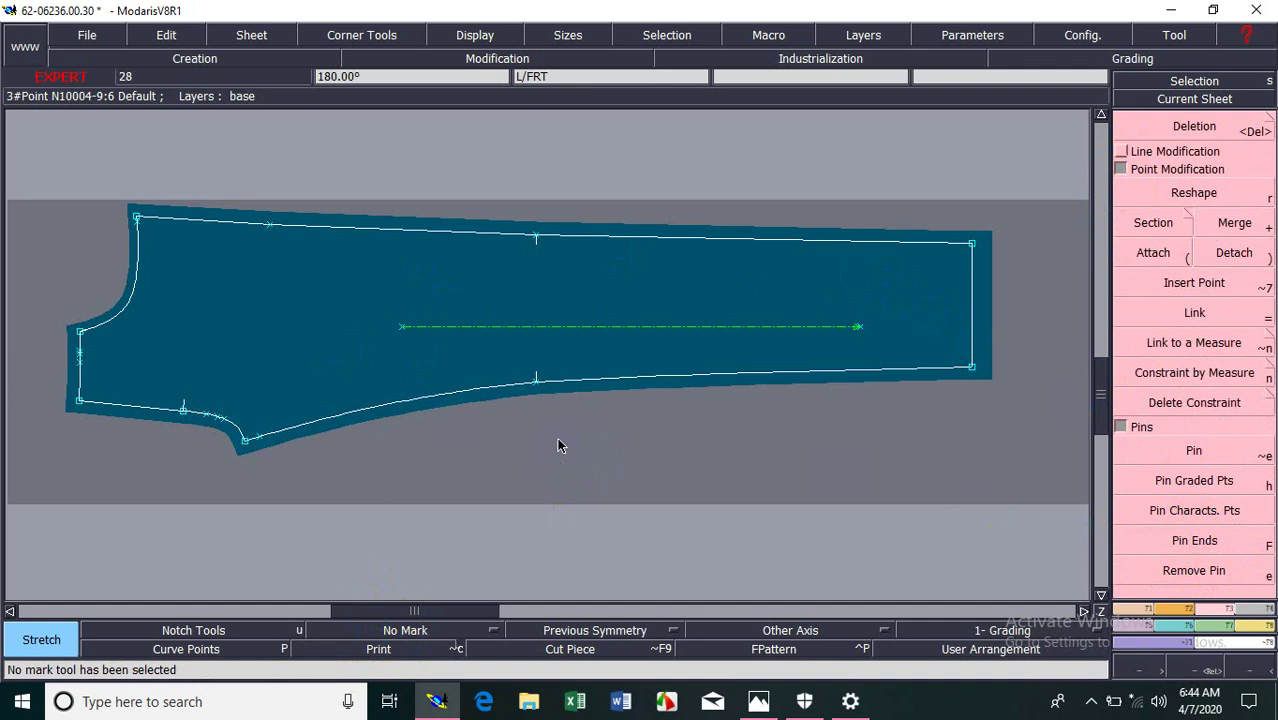
Step: Show all sheets, recentre on the front piece, and extend its side line straight past the hem corner with Len.Str.Line
click(1121, 151)
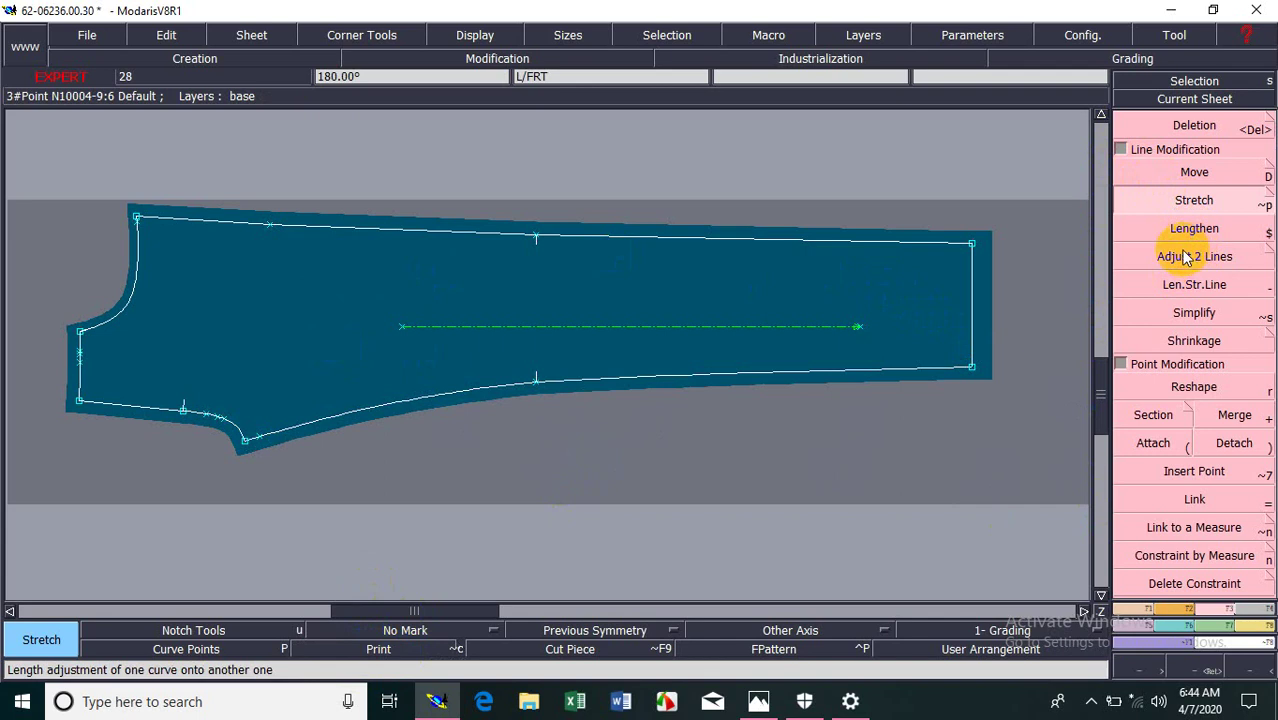
key(j)
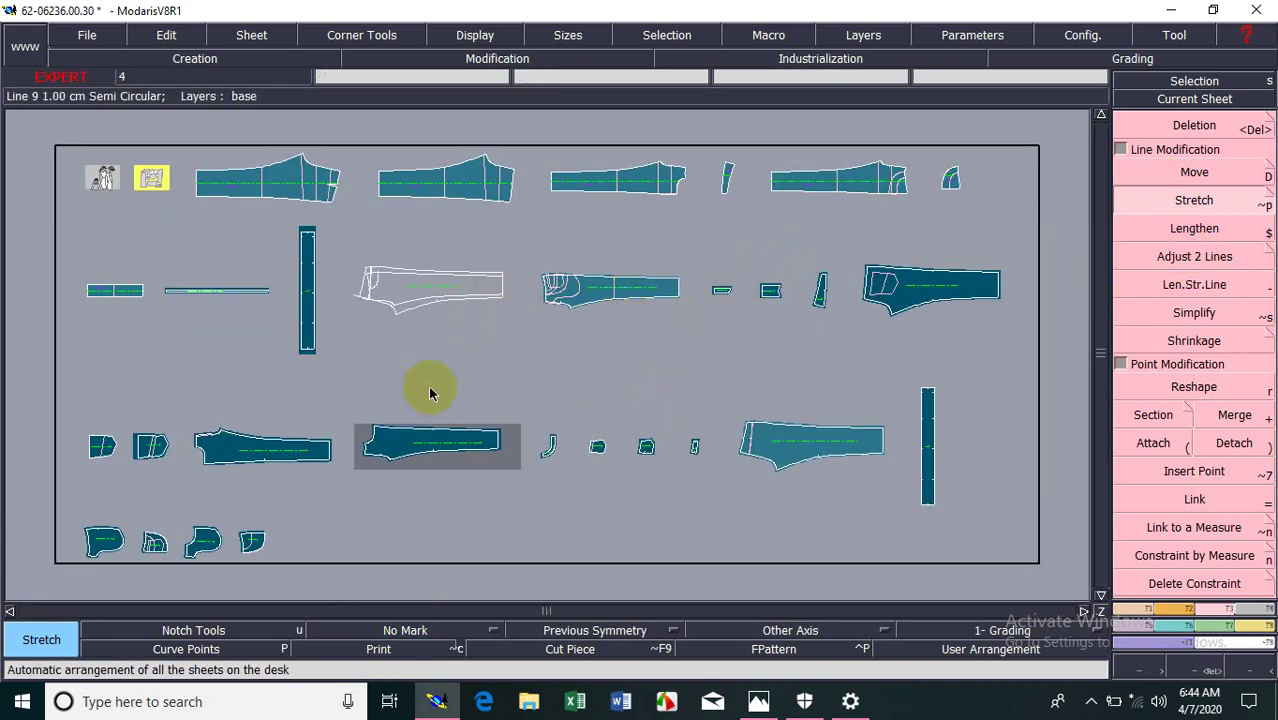
click(1153, 103)
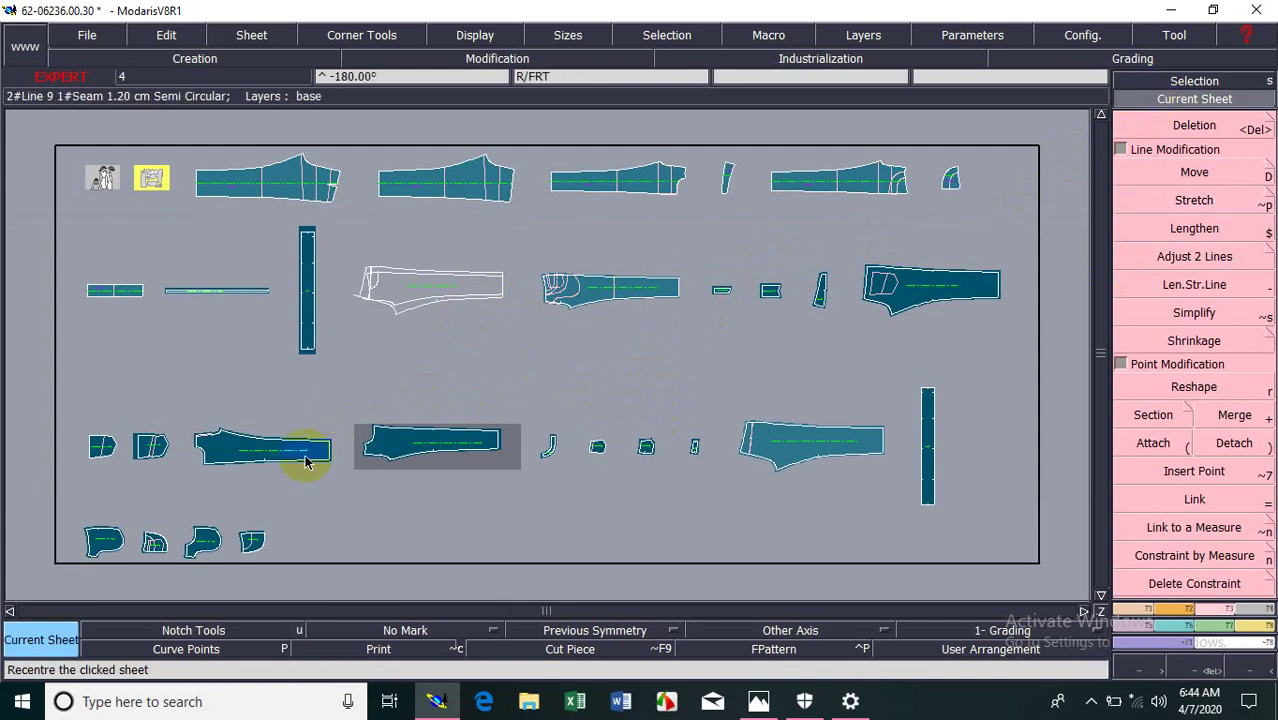
click(430, 443)
key(Return)
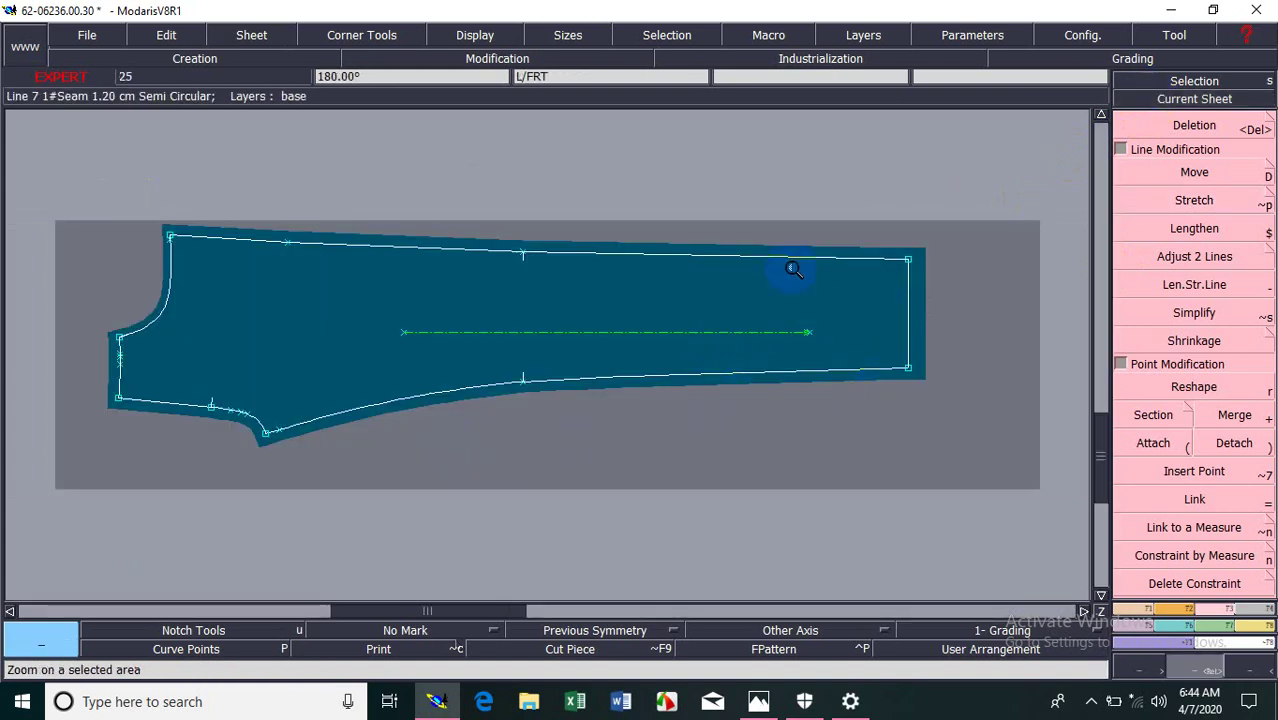
drag(484, 194, 987, 436)
click(987, 436)
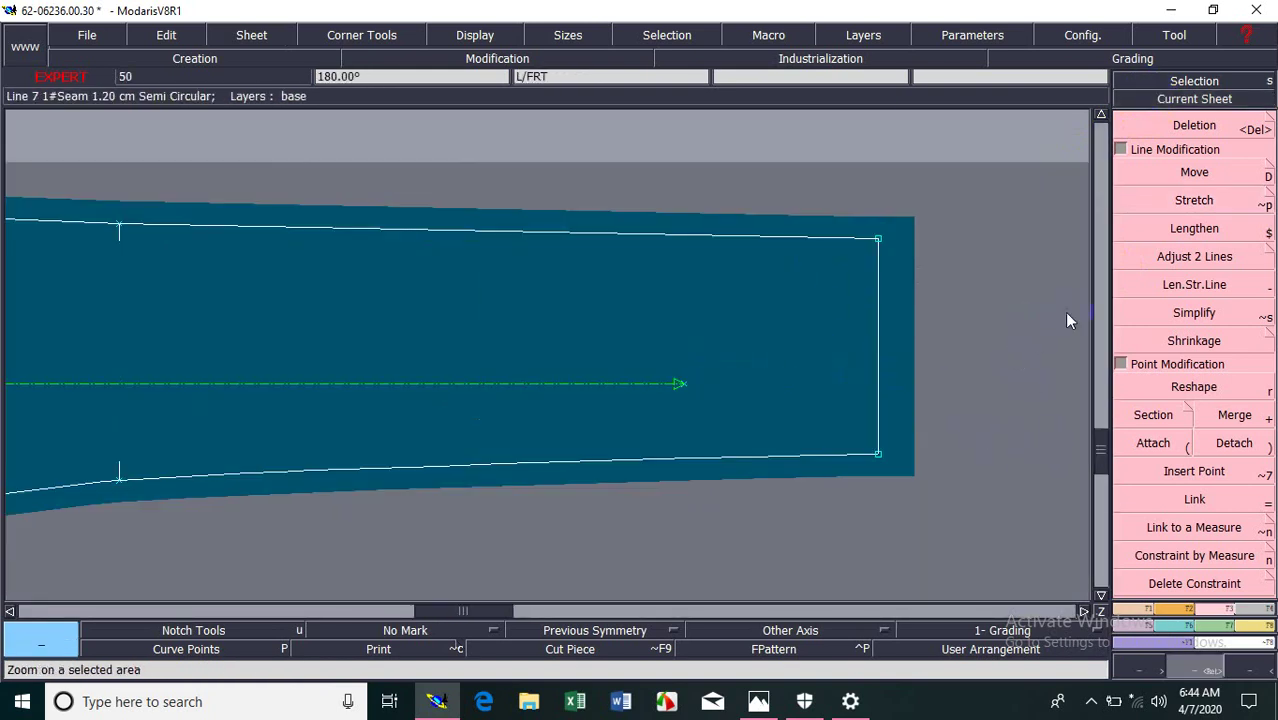
click(1199, 258)
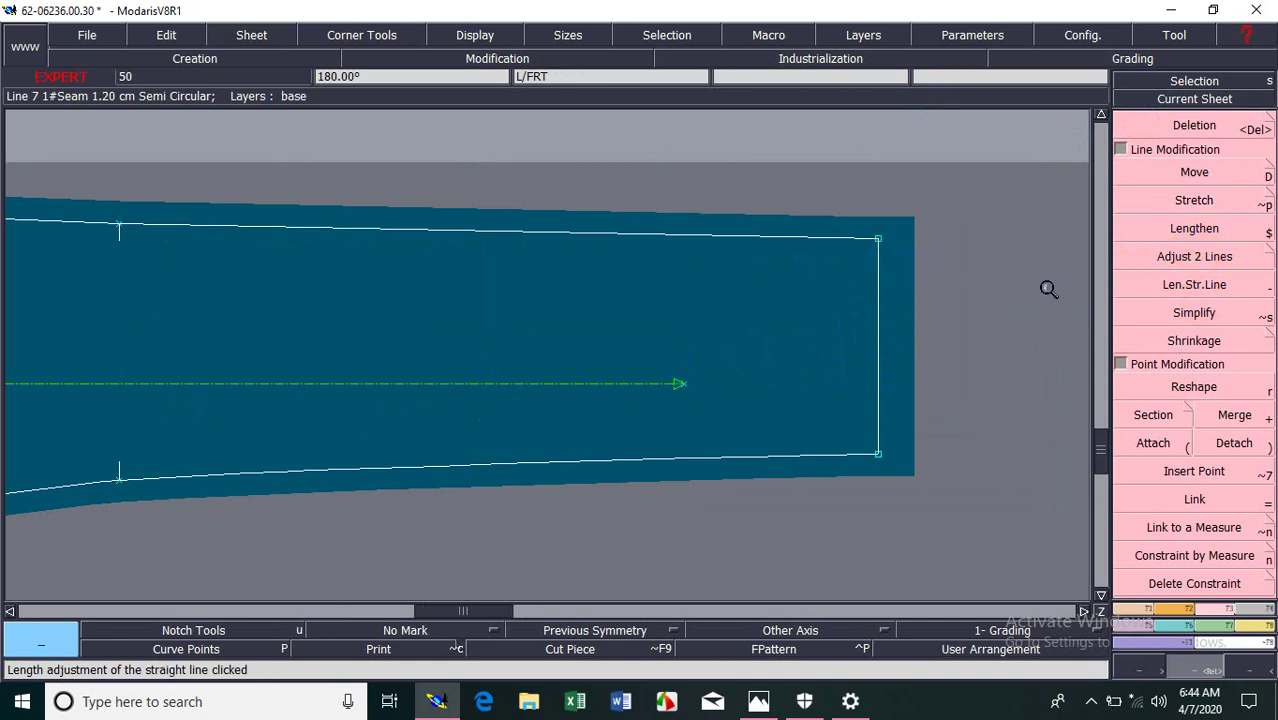
key(minus)
click(822, 241)
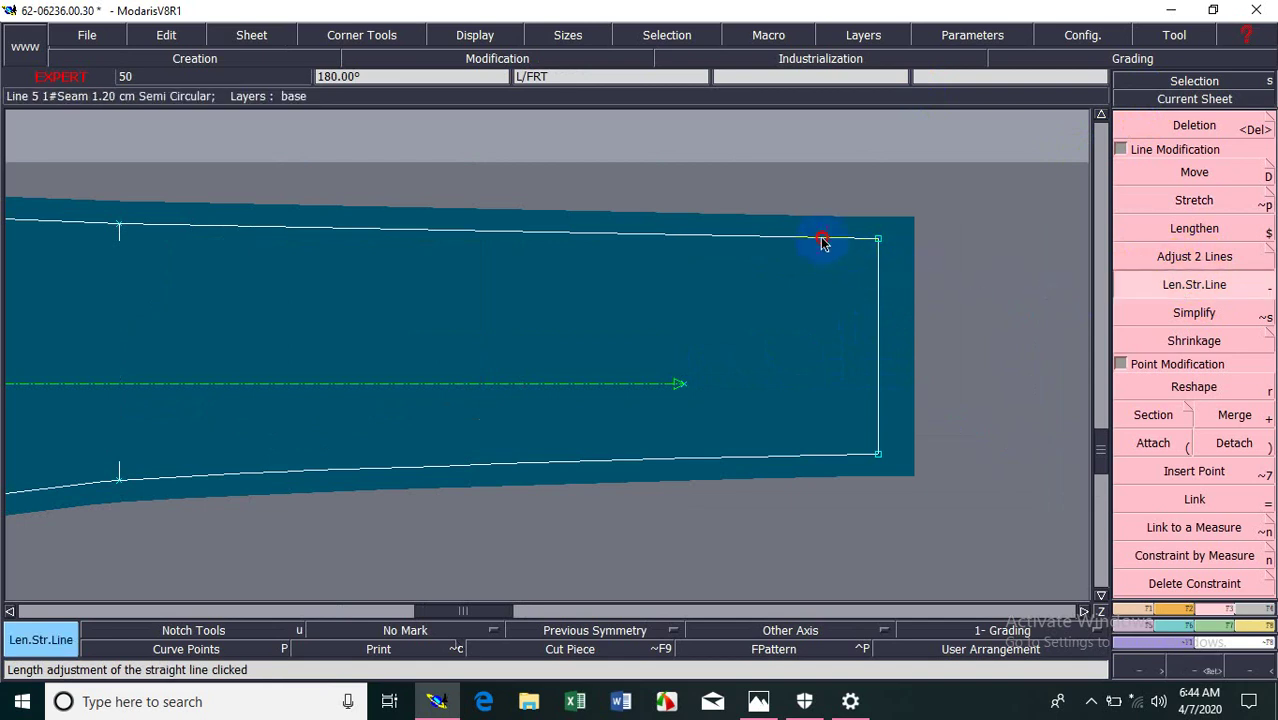
click(950, 265)
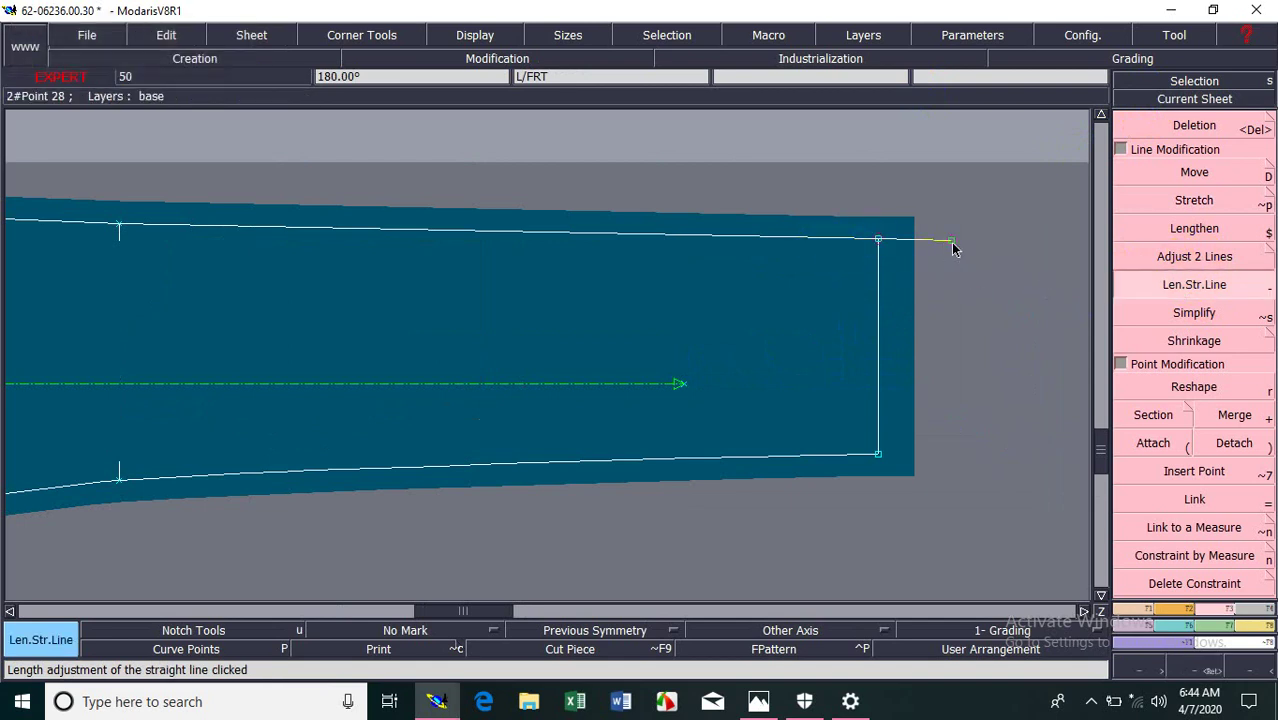
Step: Try trimming the extended side line at the hem line with Adjust 2 Lines, and undo both the adjustment and the extension
click(1172, 262)
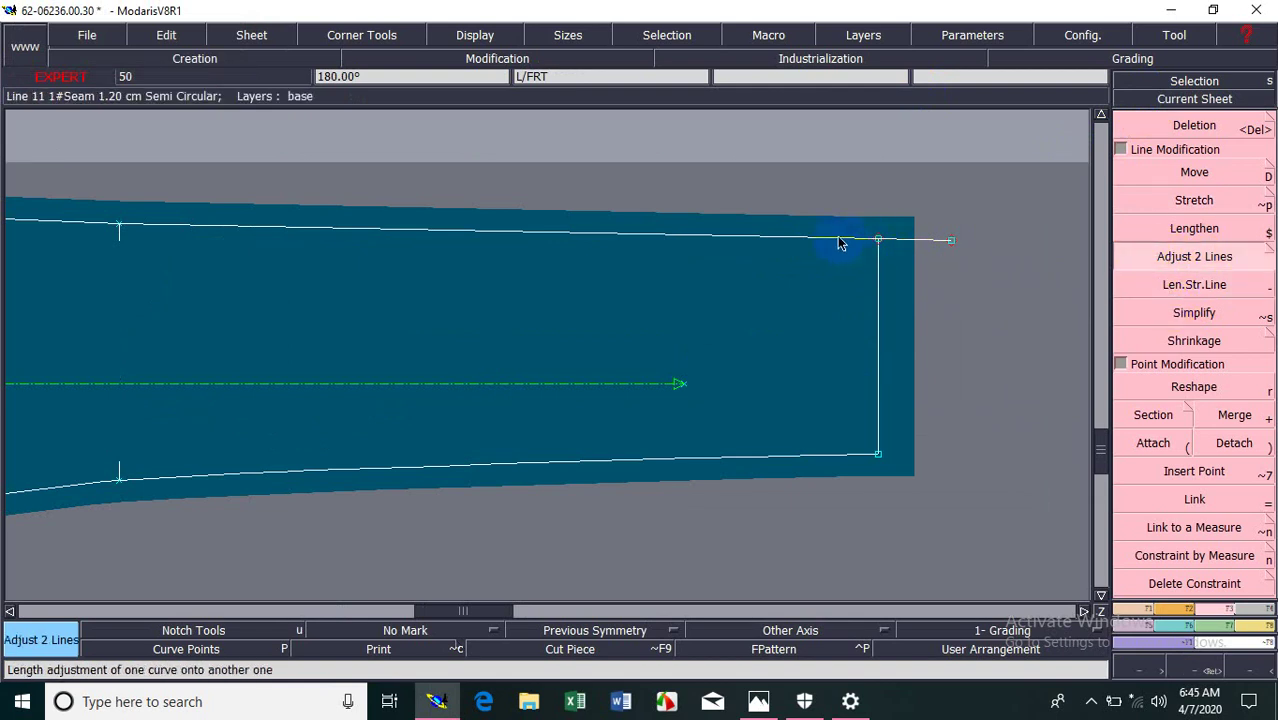
click(879, 268)
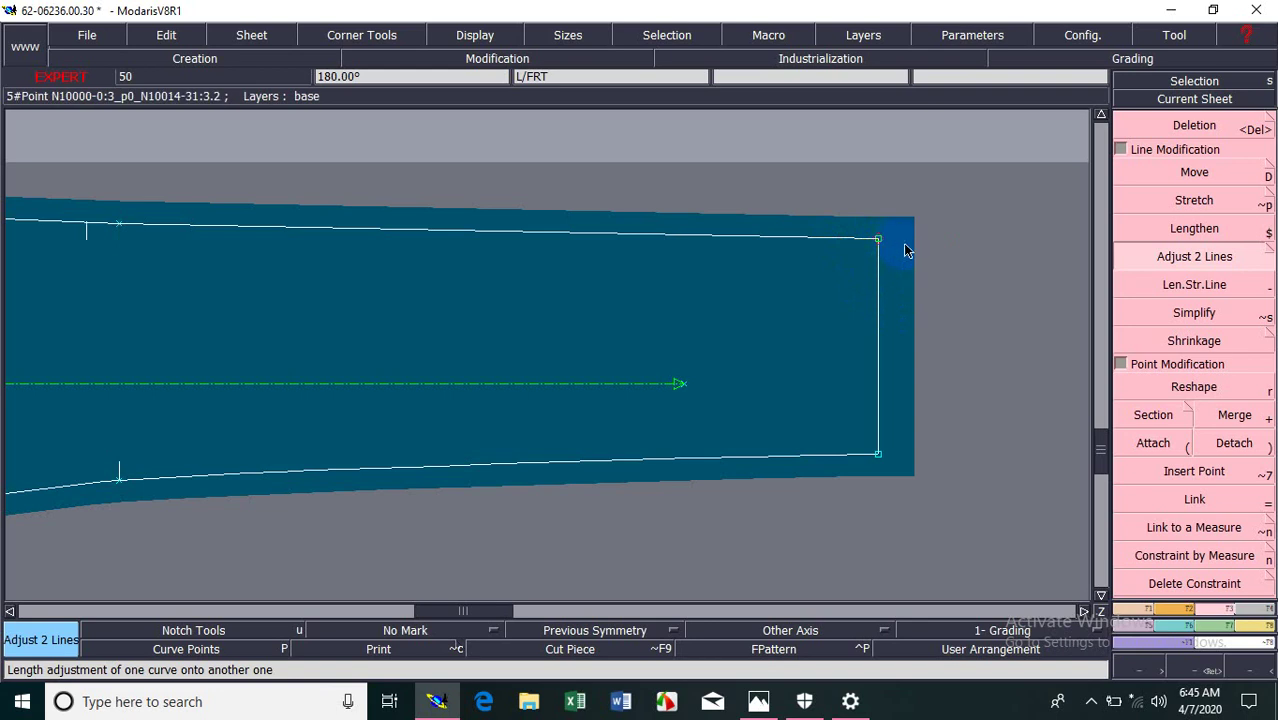
key(ctrl+z)
key(ctrl+z)
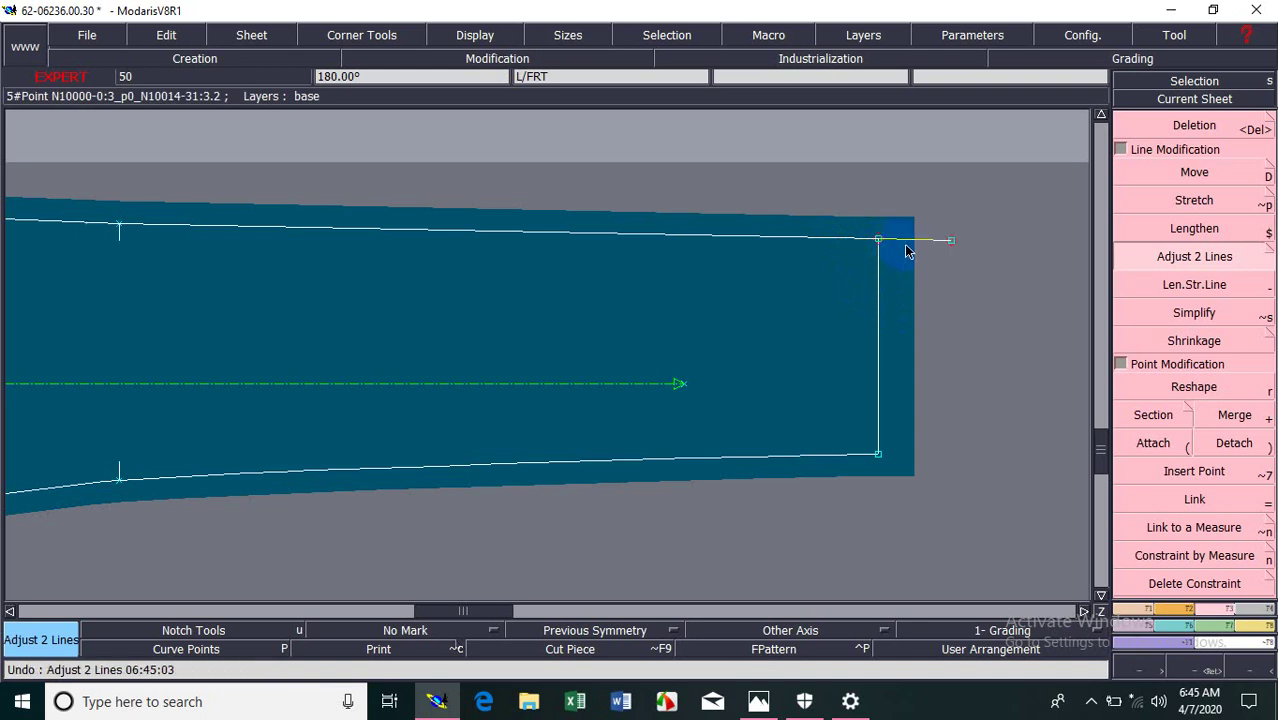
Step: Lengthen the side line straight past the hem, and the inseam line past the hem by about 6.4 cm, with Len.Str.Line
click(1170, 288)
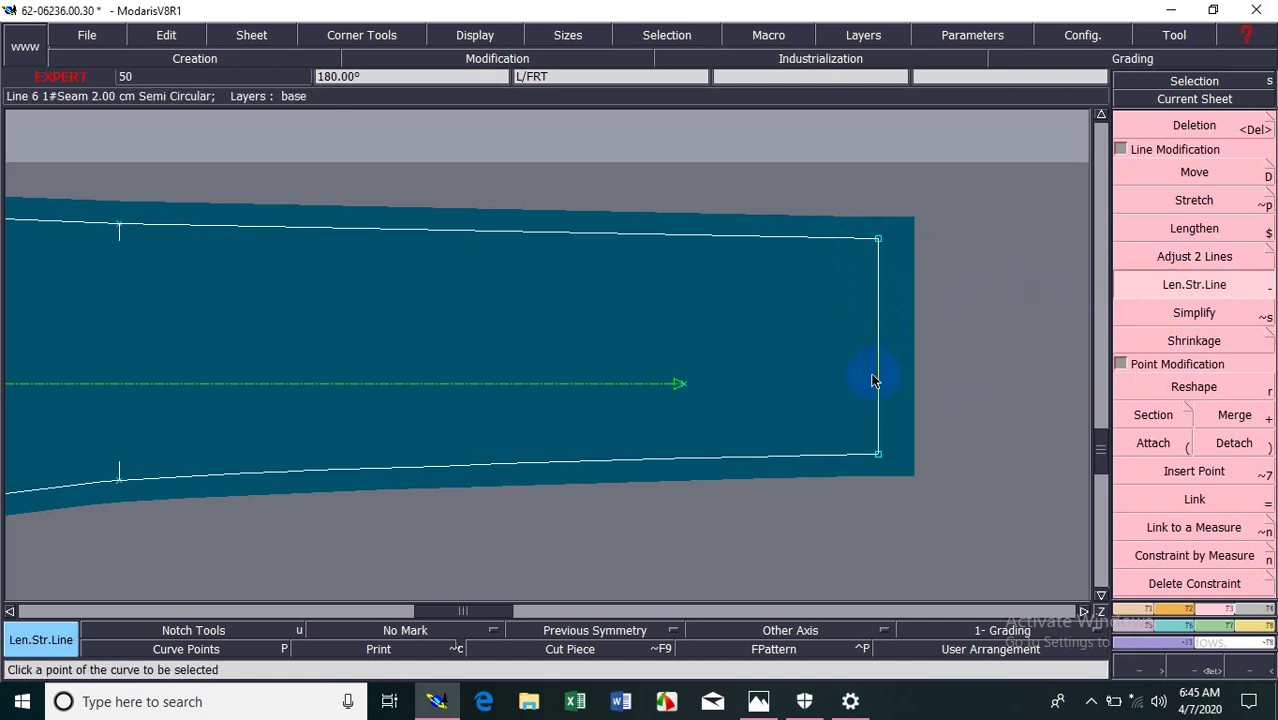
key(Home)
click(556, 214)
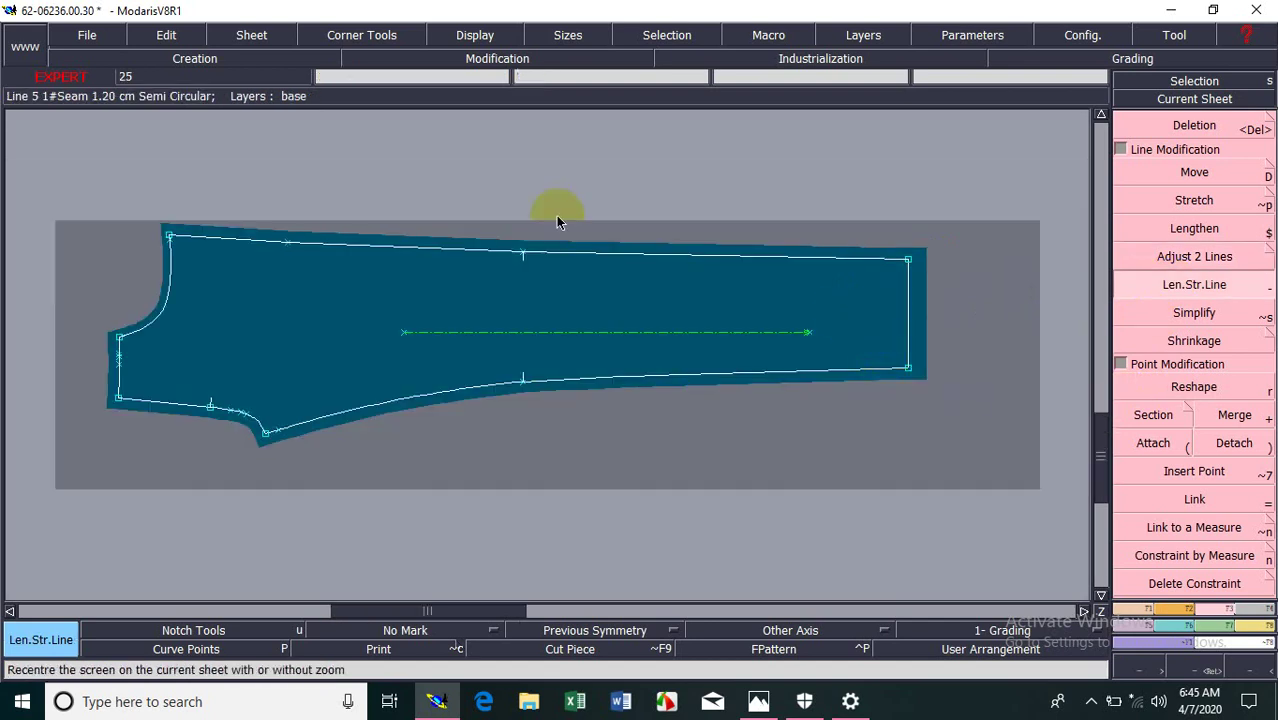
click(890, 265)
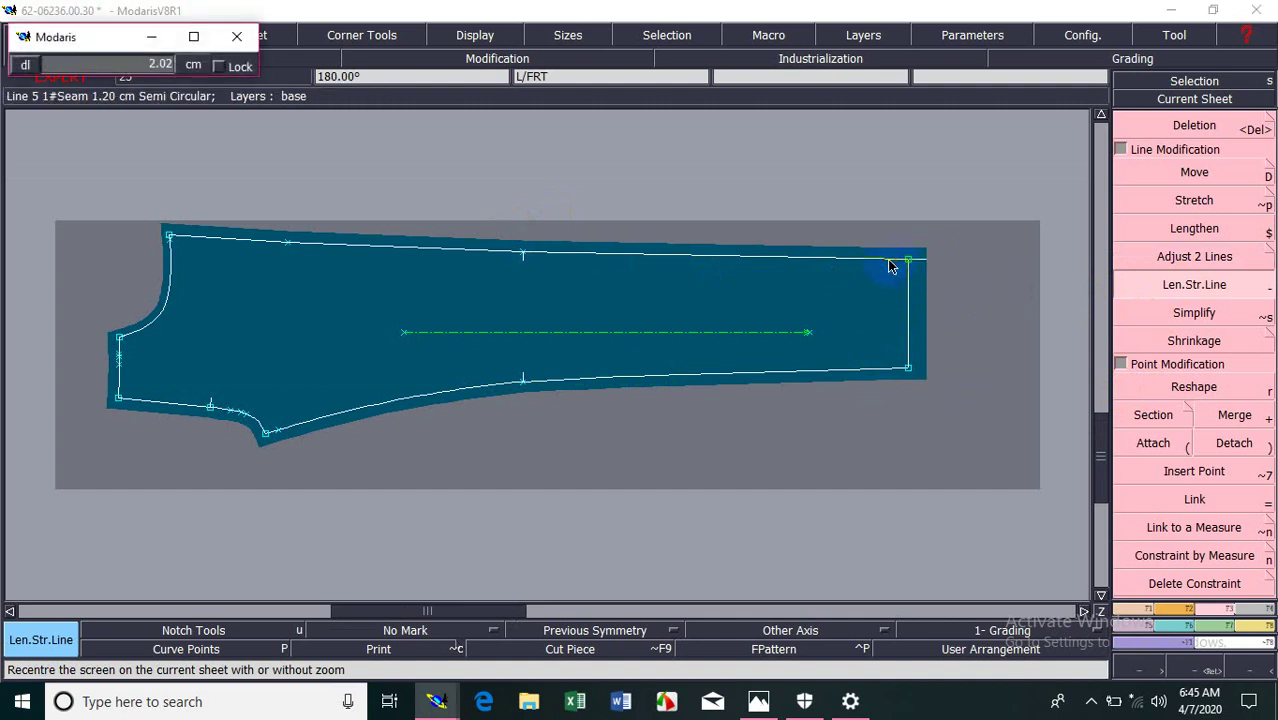
click(988, 276)
click(875, 372)
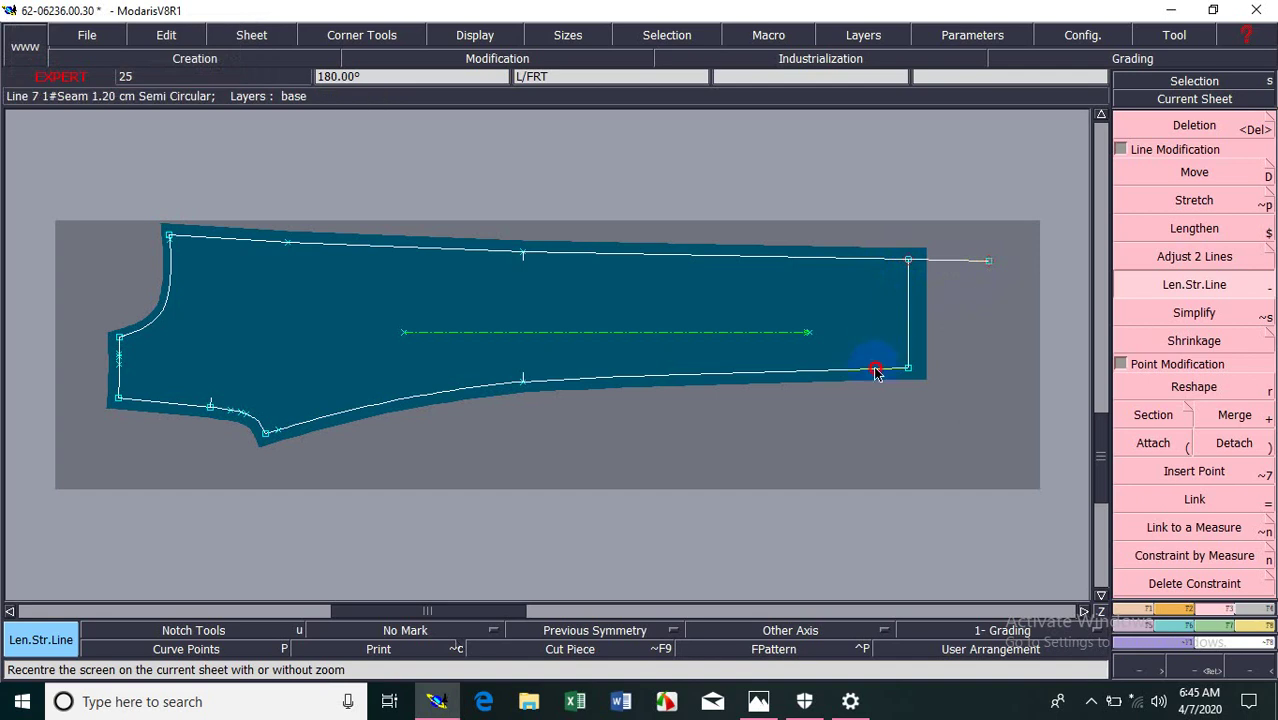
click(968, 372)
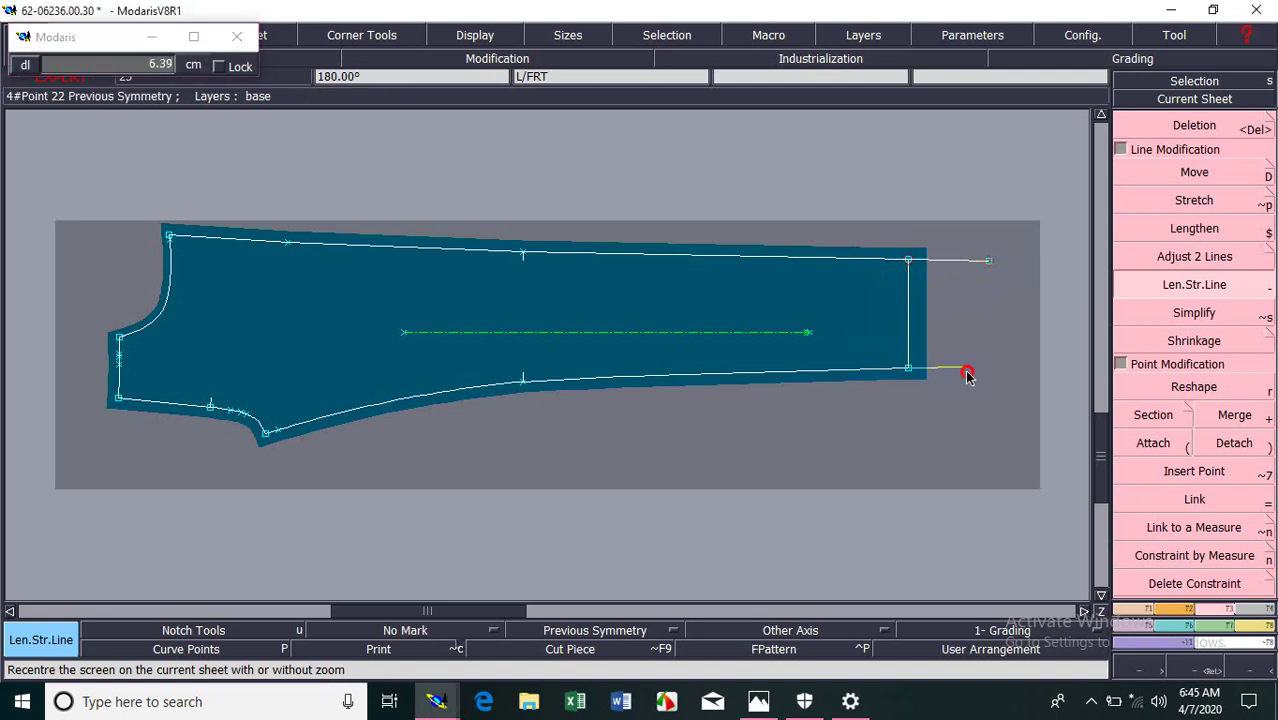
Step: Lengthen the hem line straight beyond both the inseam and the side line
click(909, 350)
click(932, 411)
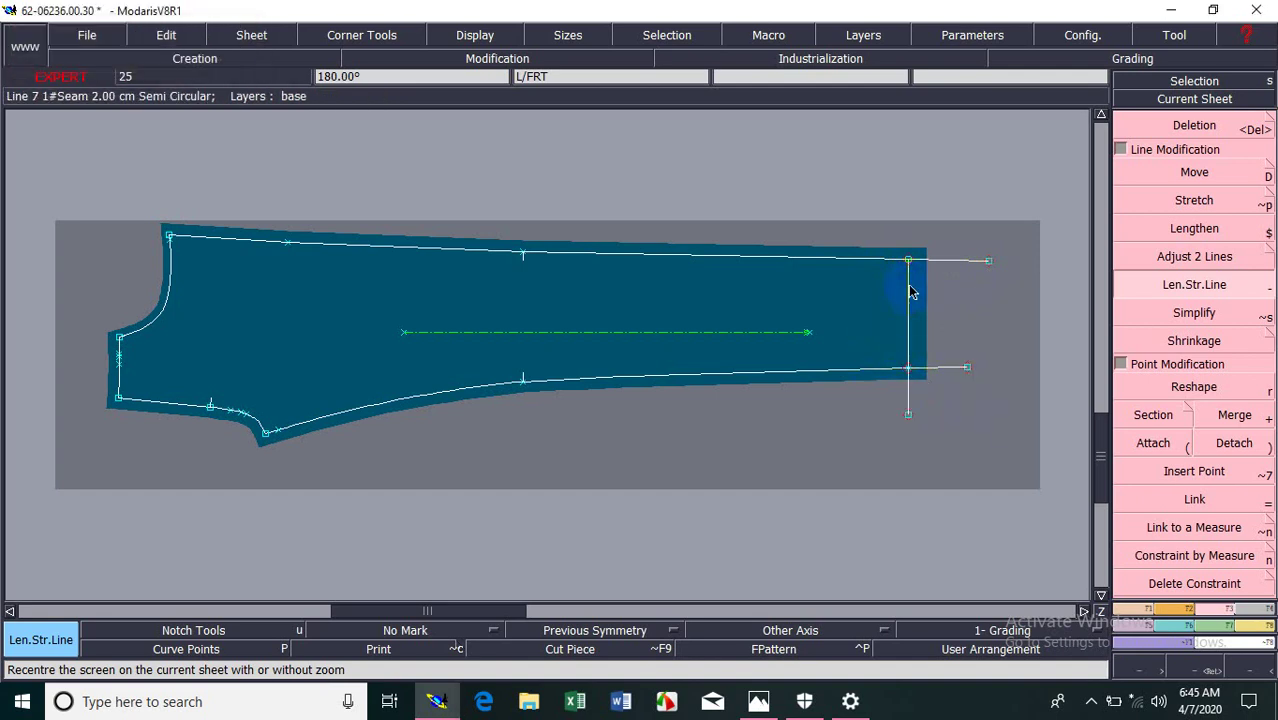
click(909, 288)
click(922, 210)
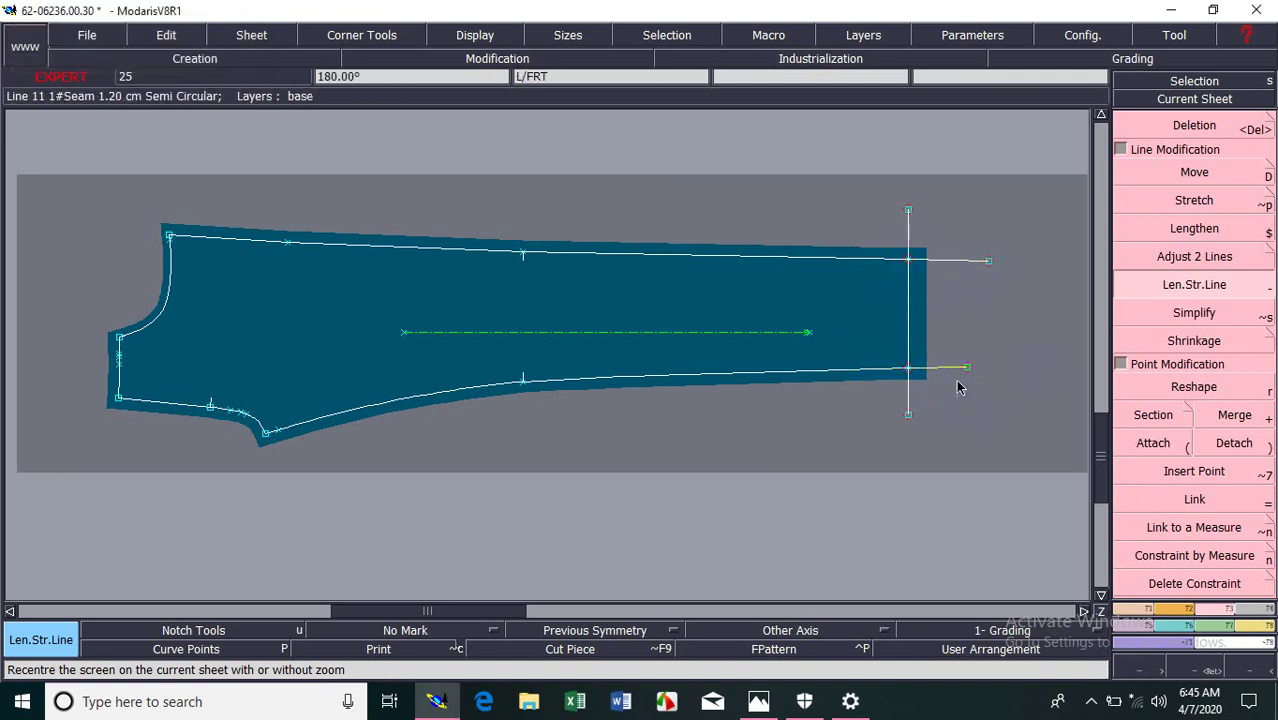
Step: Lengthen the side line and the pocket opening curve straight past their shared corner on the front piece with Len.Str.Line
click(192, 245)
click(130, 240)
click(174, 257)
click(191, 200)
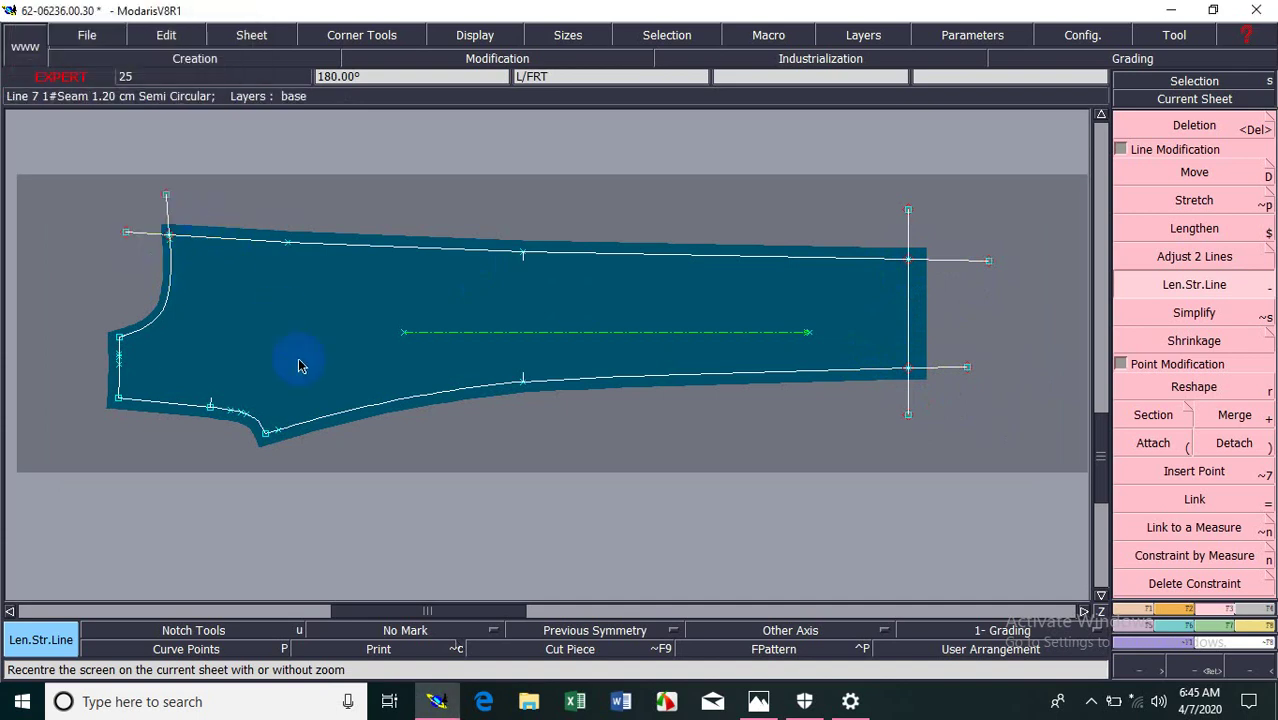
Step: Lengthen the waist line past the fly corner, the crotch curve and inseam past the crotch point, and the pocket curve past the waist
click(118, 387)
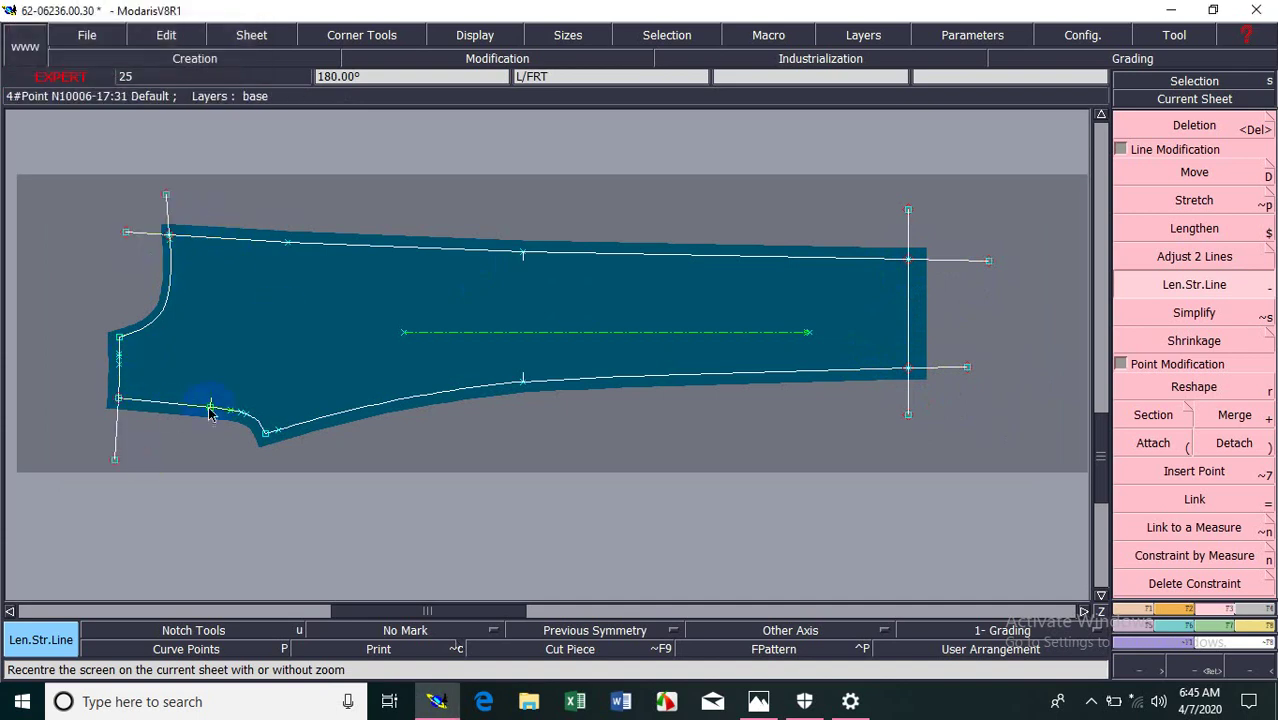
click(309, 466)
click(264, 433)
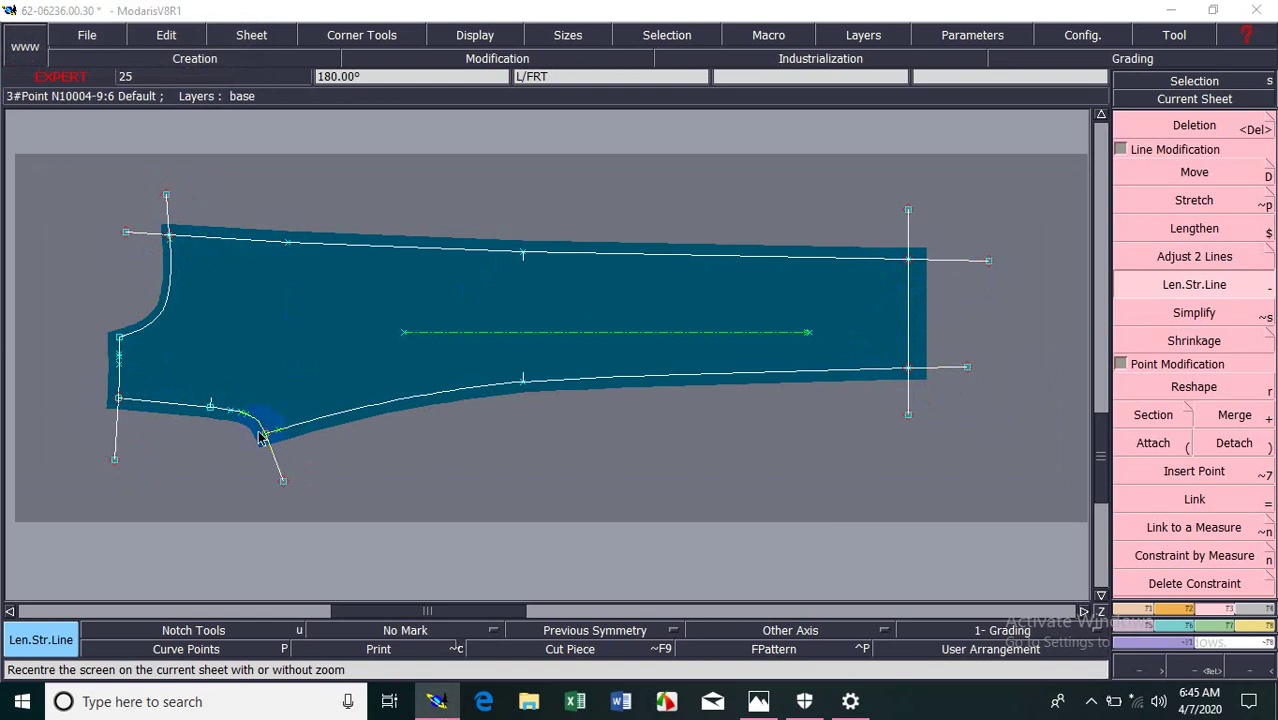
click(225, 453)
click(128, 335)
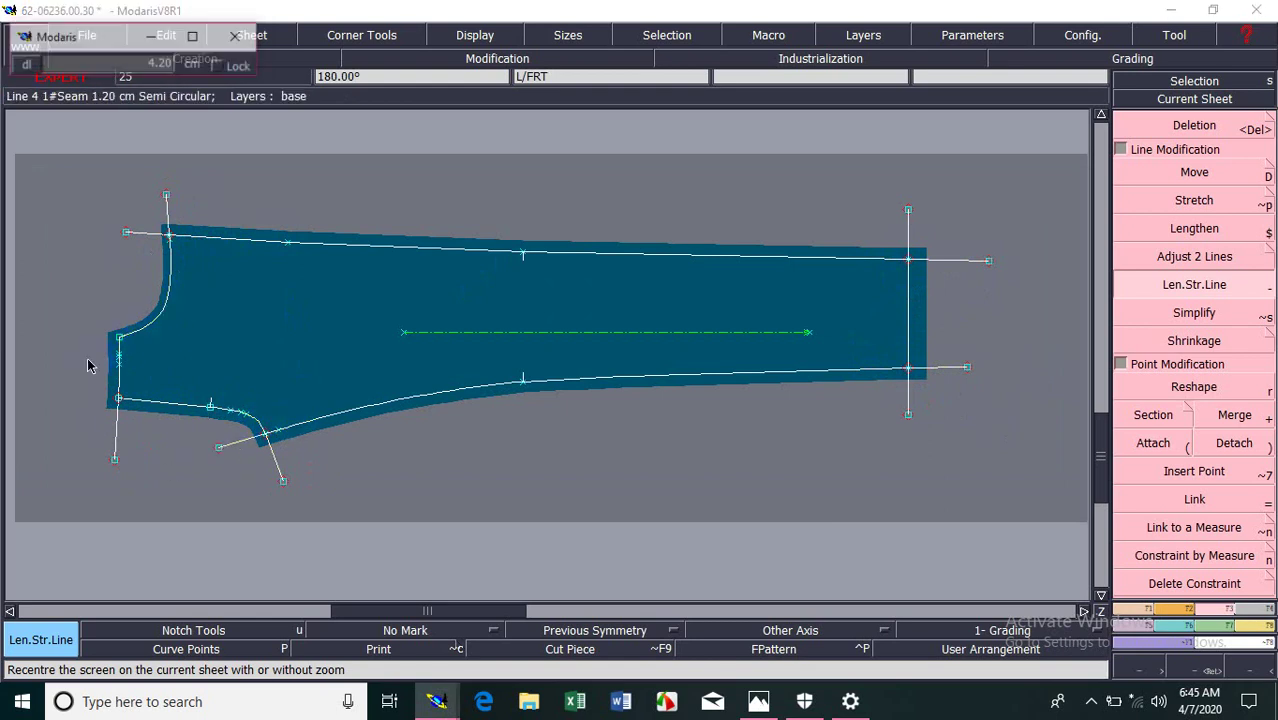
click(82, 356)
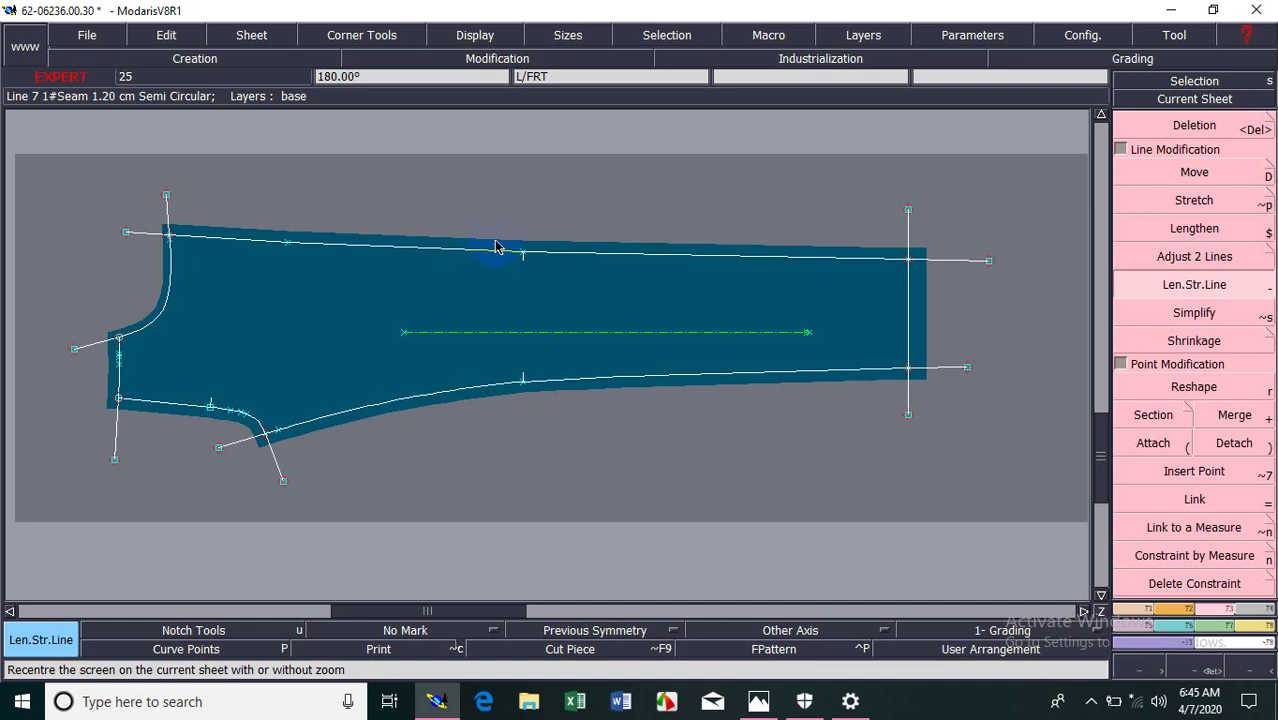
Step: Undo all the straight line extensions on the front piece
key(ctrl+z)
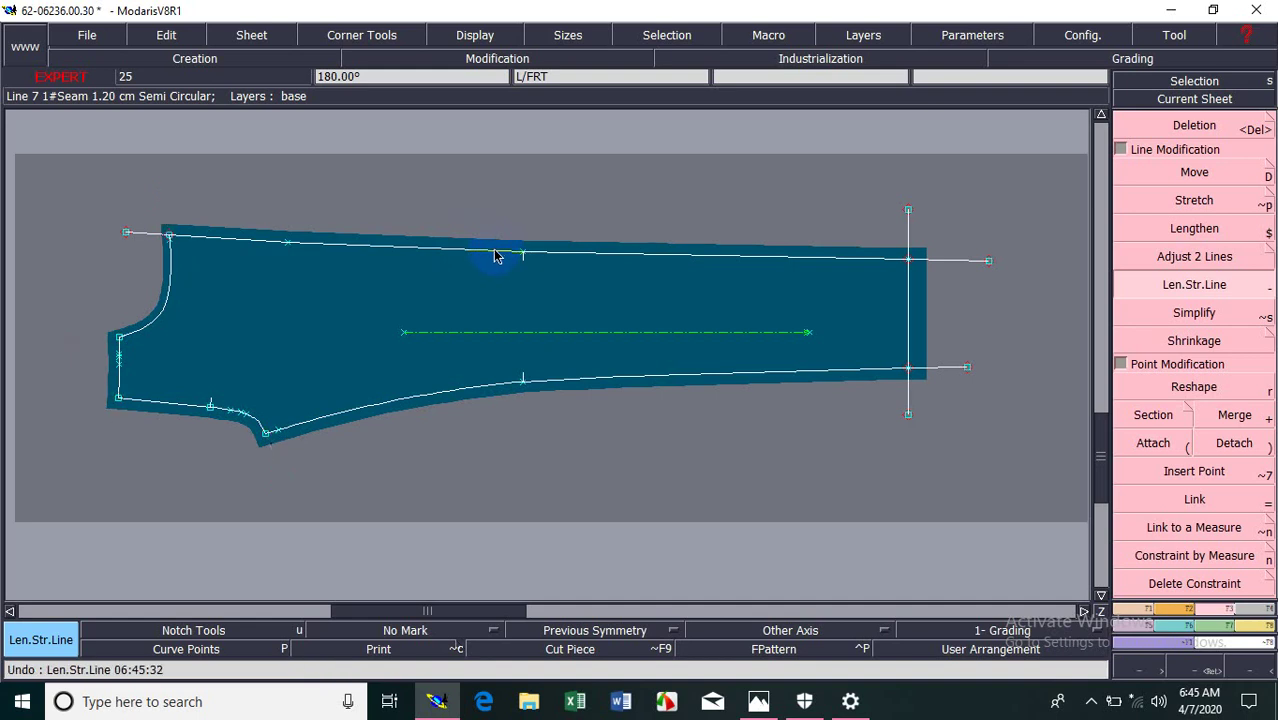
key(ctrl+z)
key(ctrl+z)
key(ctrl+z)
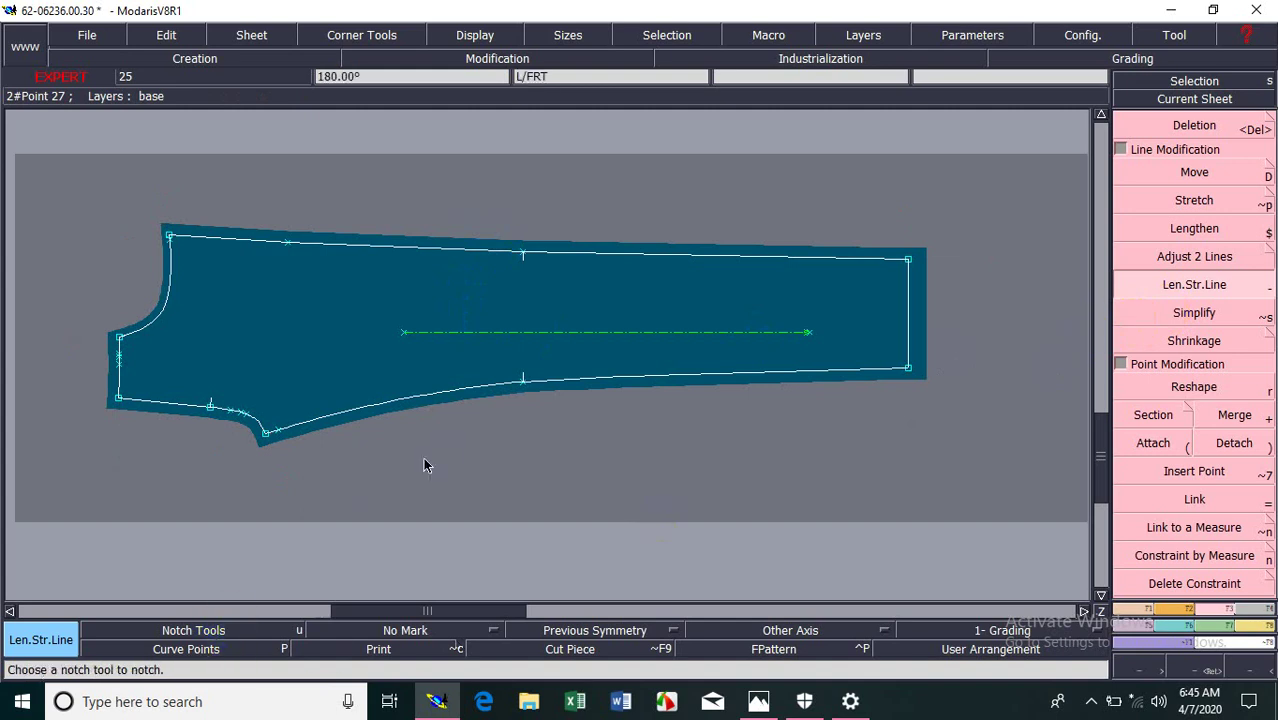
Step: Show all sheets, zoom in on the trouser draft without seam allowance, and toggle its curve points on and off
key(j)
key(Return)
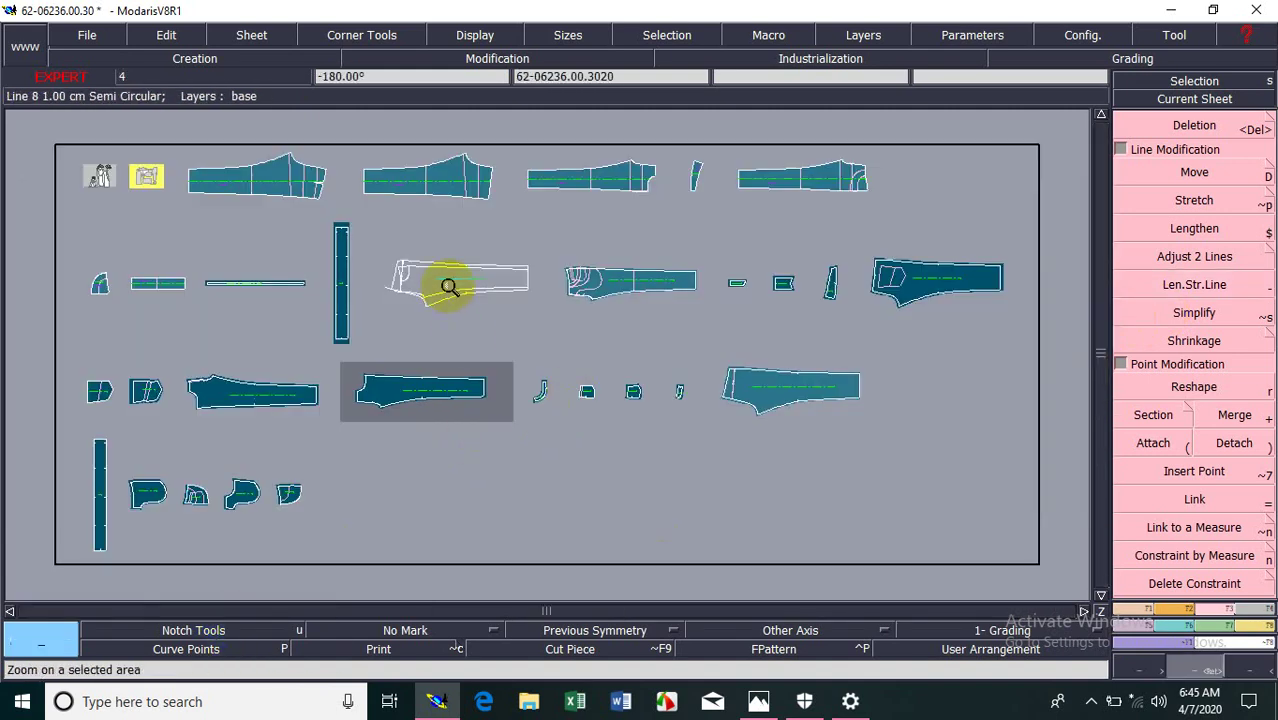
drag(392, 258, 521, 315)
click(1153, 442)
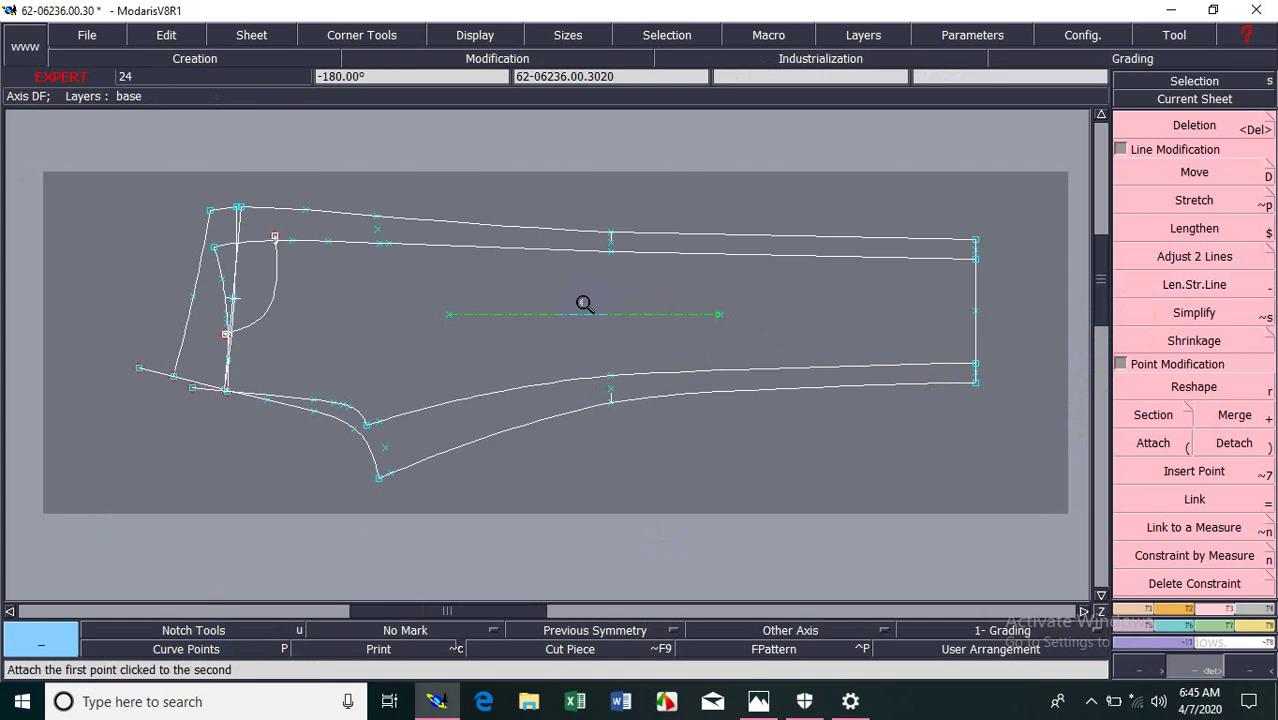
key(p)
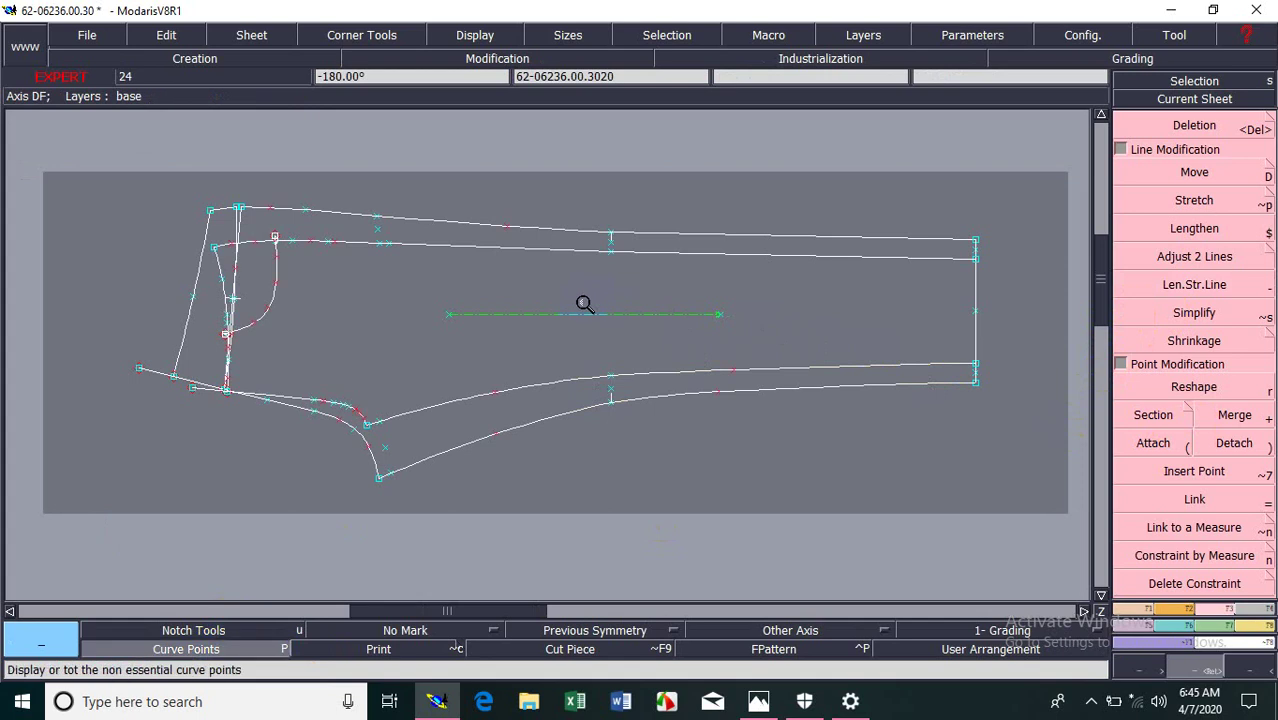
key(p)
Step: Show all sheets, zoom in on the F PKTING pocket piece, and display its curve points
key(j)
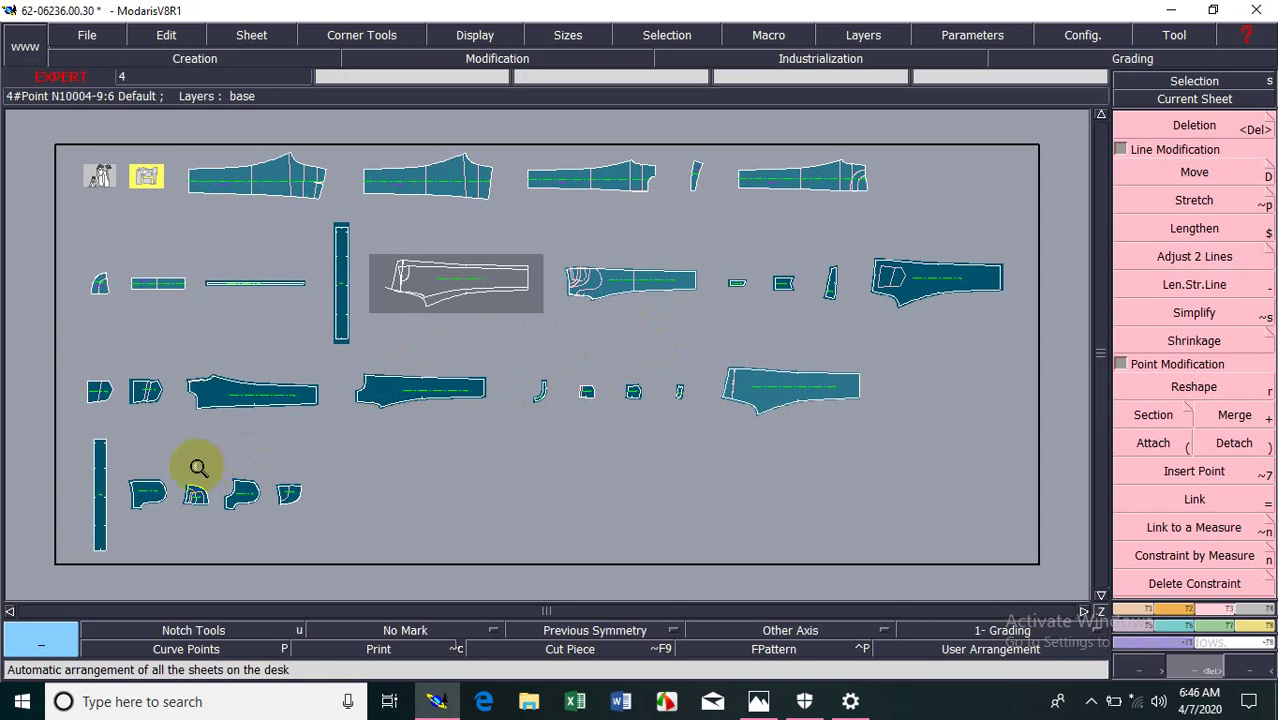
drag(235, 476, 312, 540)
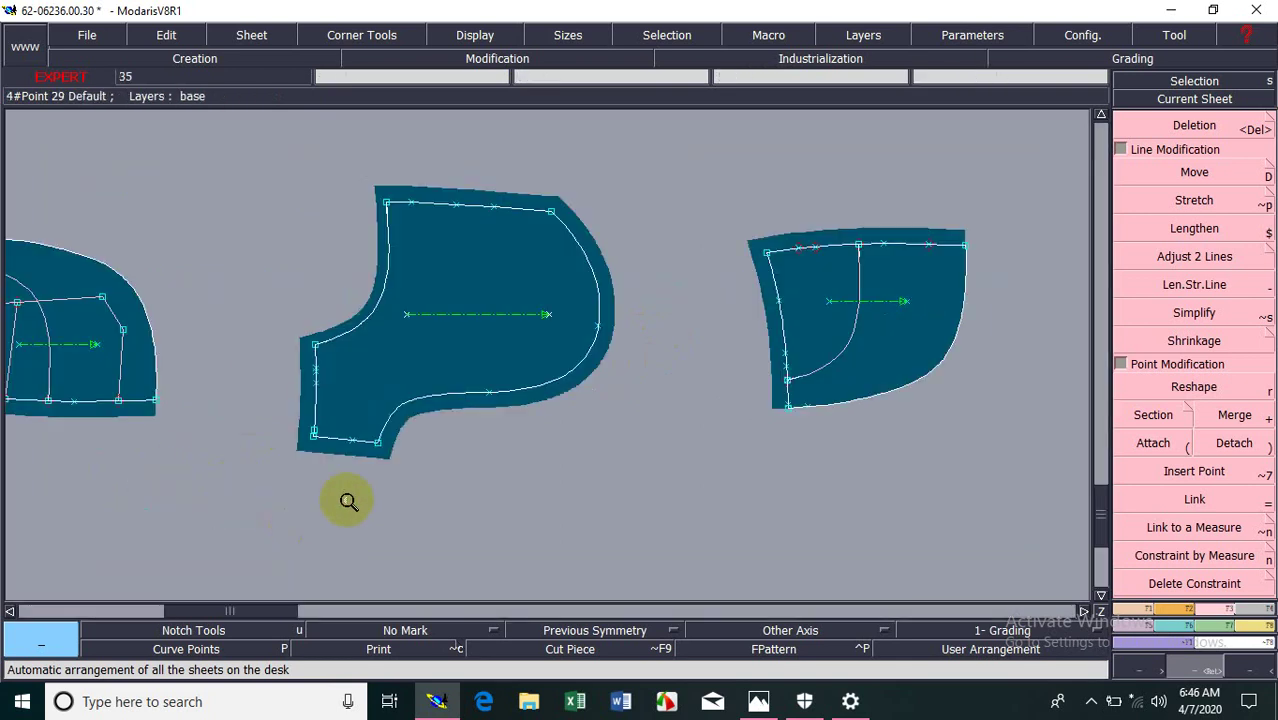
click(357, 208)
drag(452, 347, 654, 505)
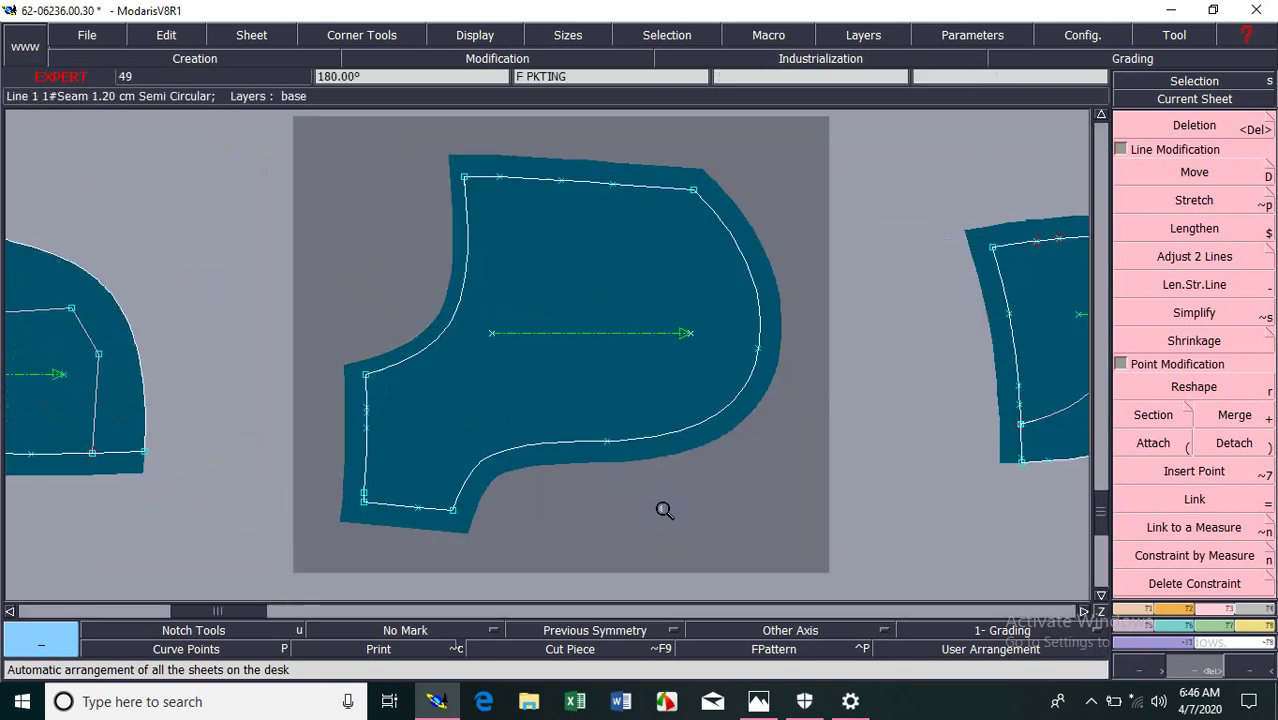
click(203, 652)
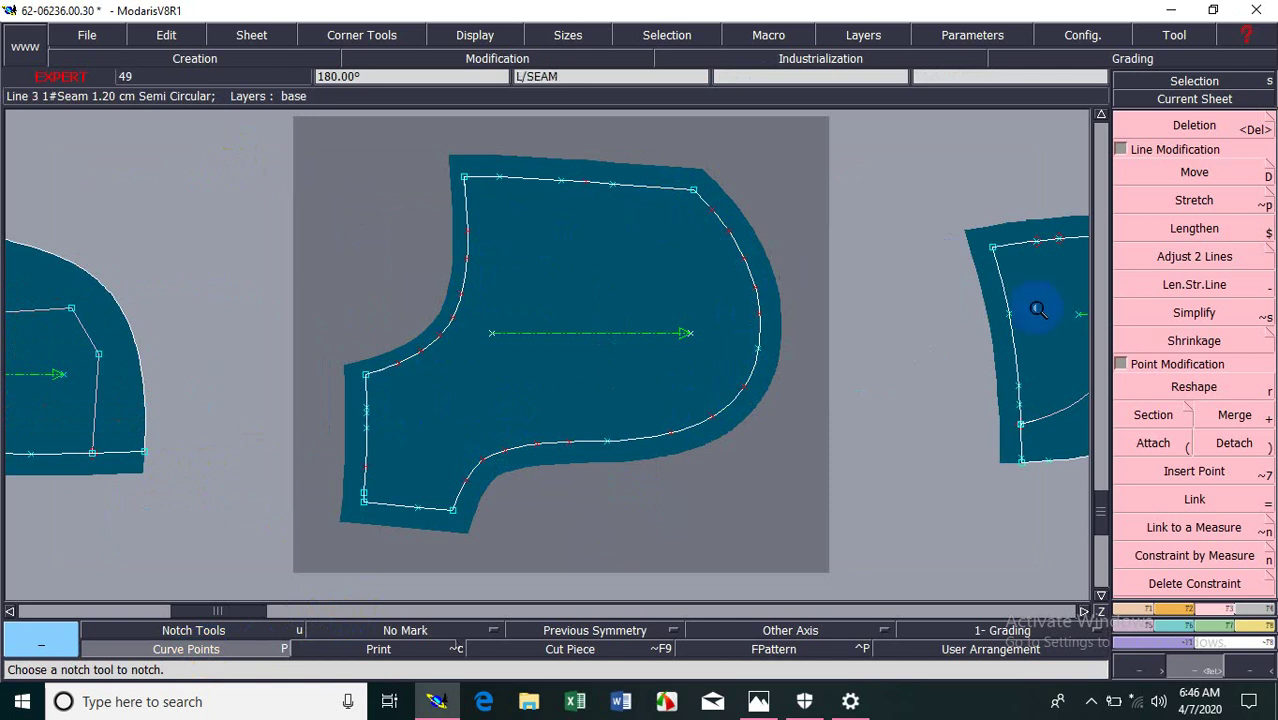
Step: Remove redundant curve points from the pocket piece's rounded outer line using Simplify with a tolerance of 0.10 cm
click(1194, 312)
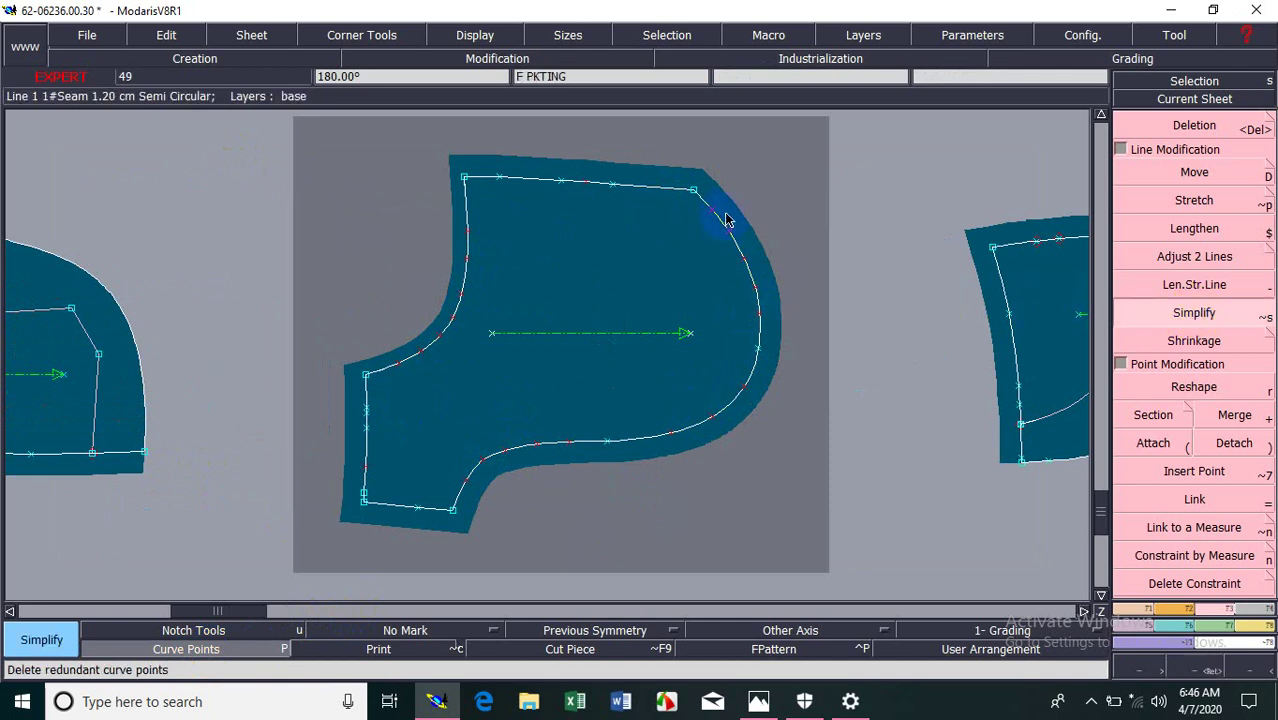
key(Return)
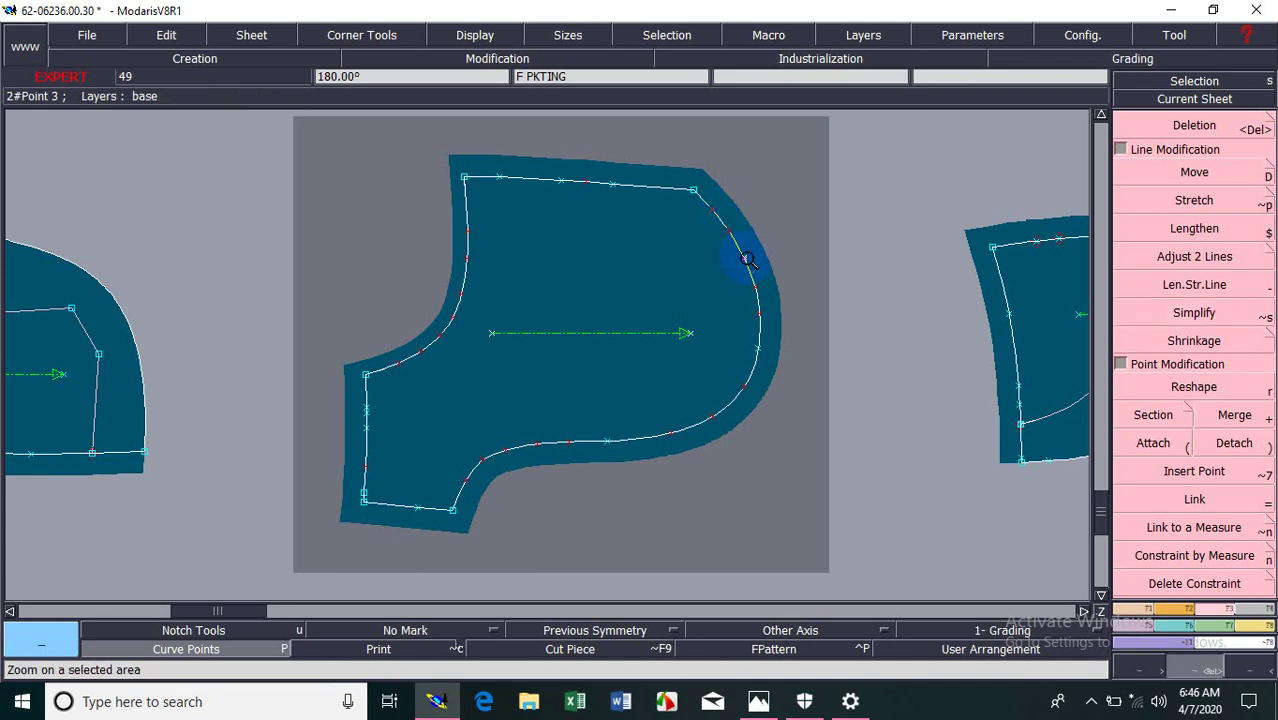
drag(730, 410, 803, 470)
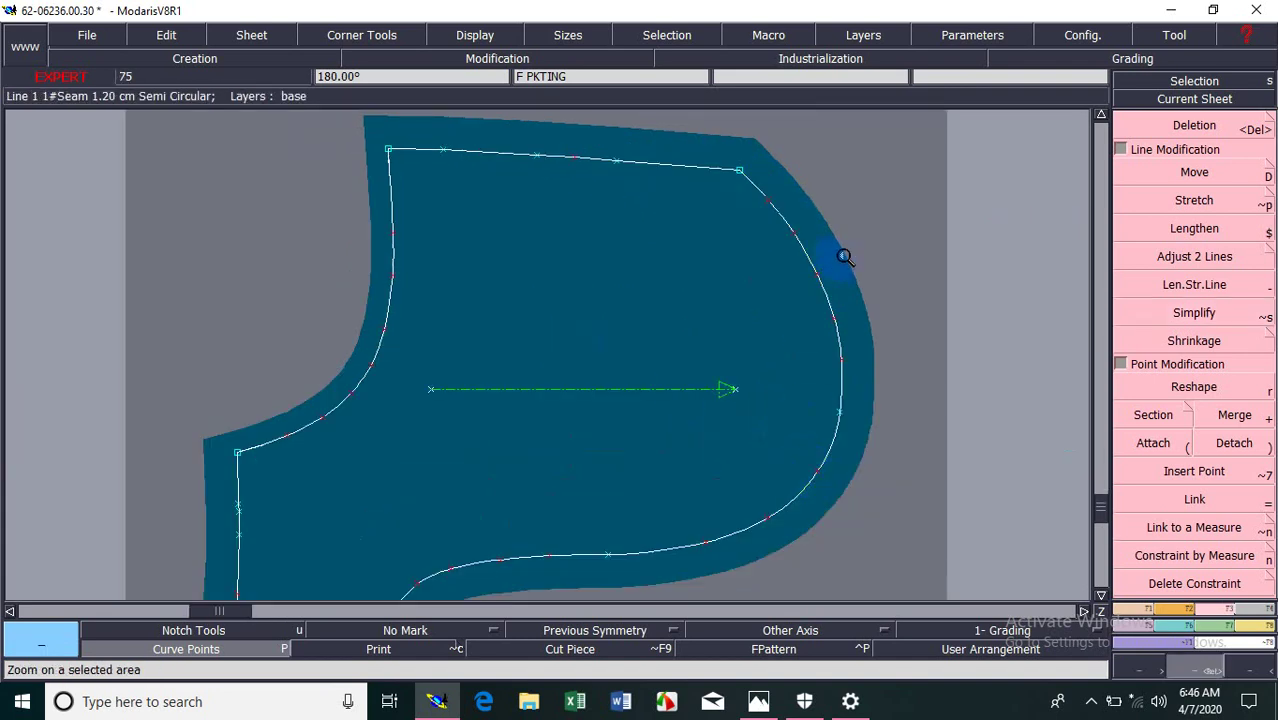
click(1180, 315)
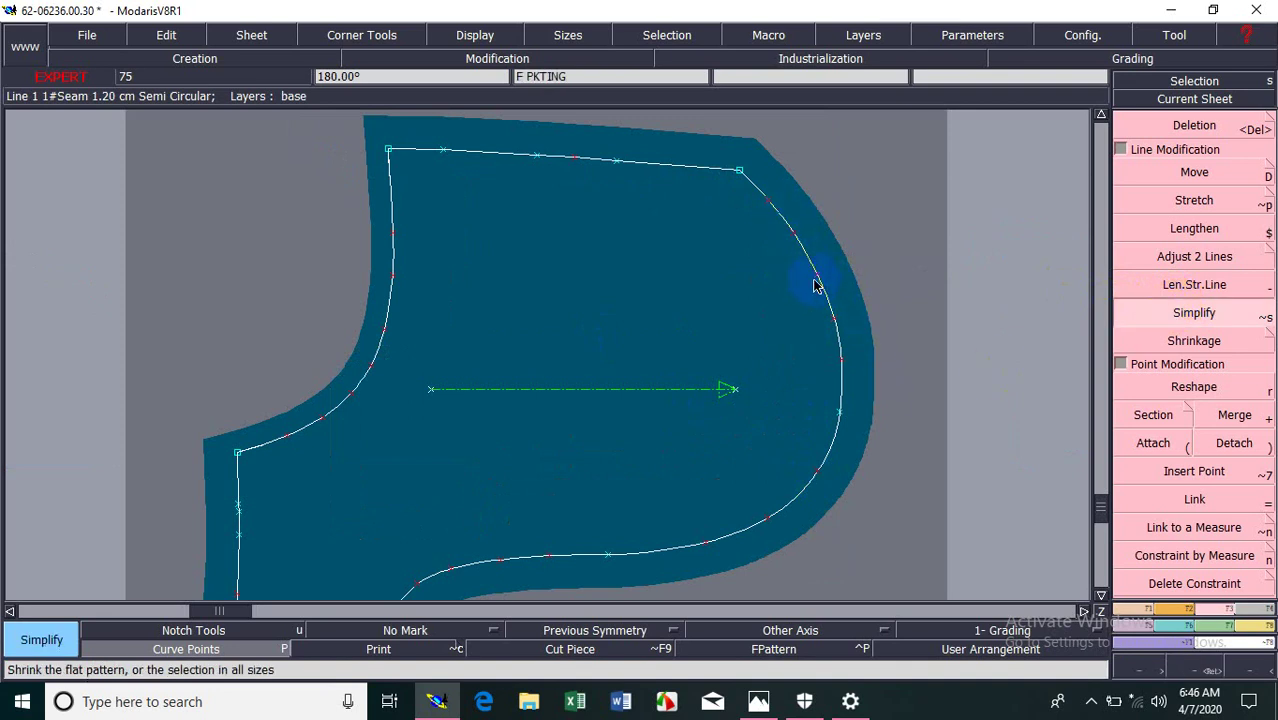
click(269, 651)
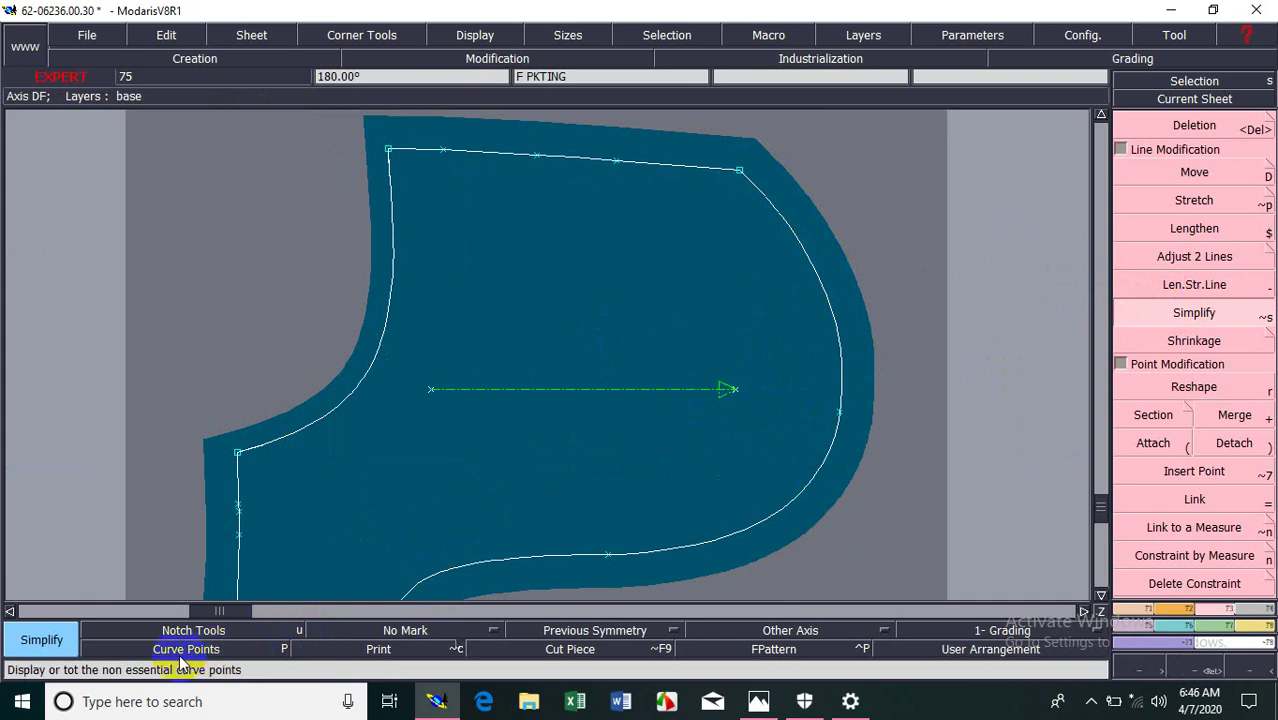
click(248, 652)
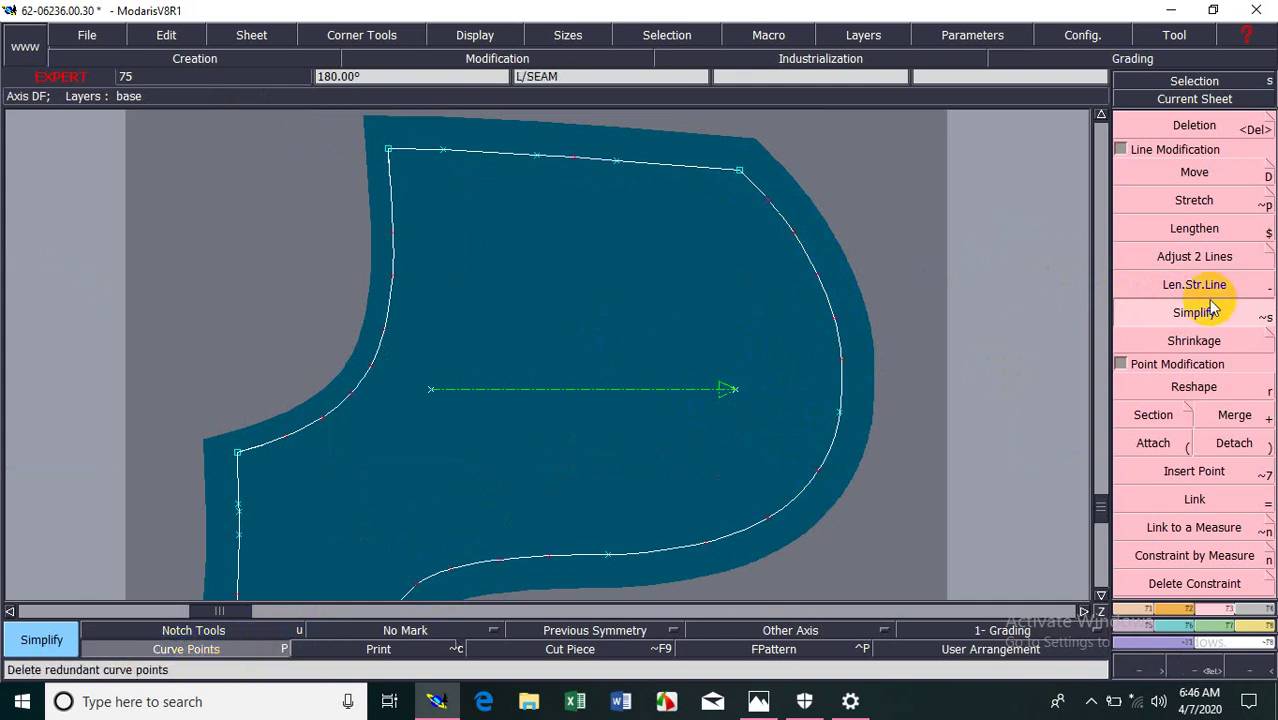
click(816, 282)
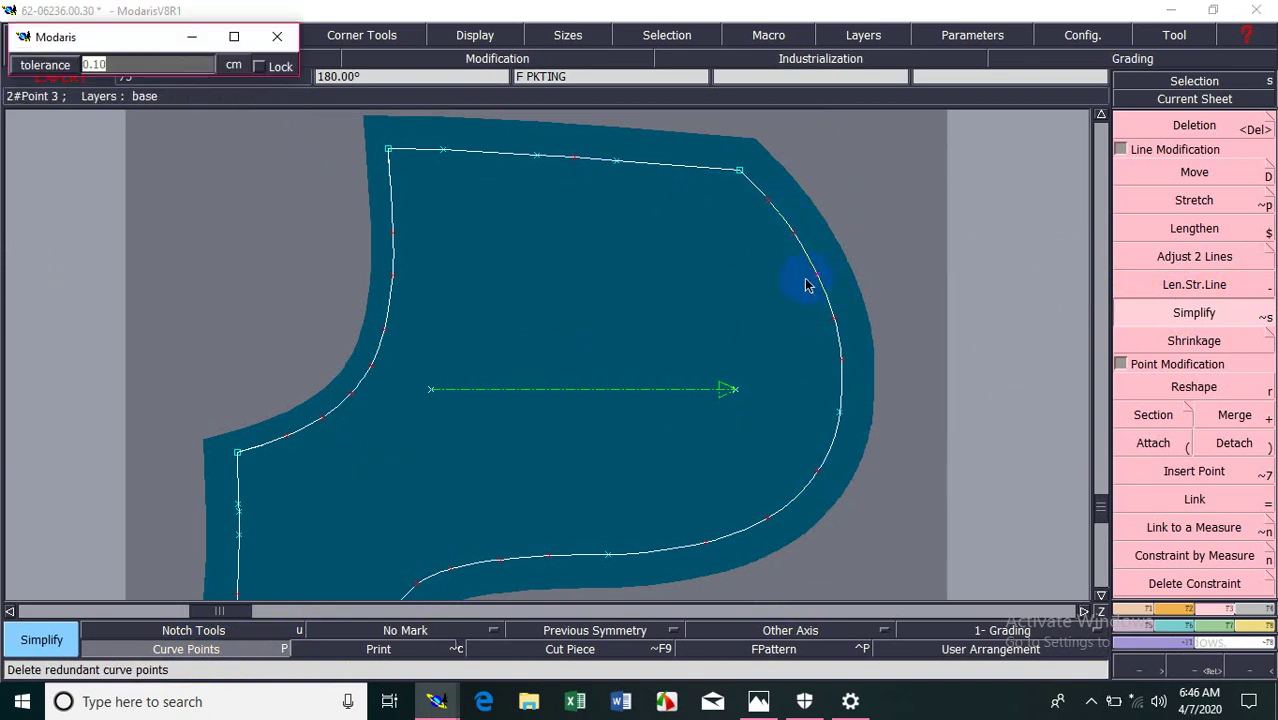
double_click(94, 66)
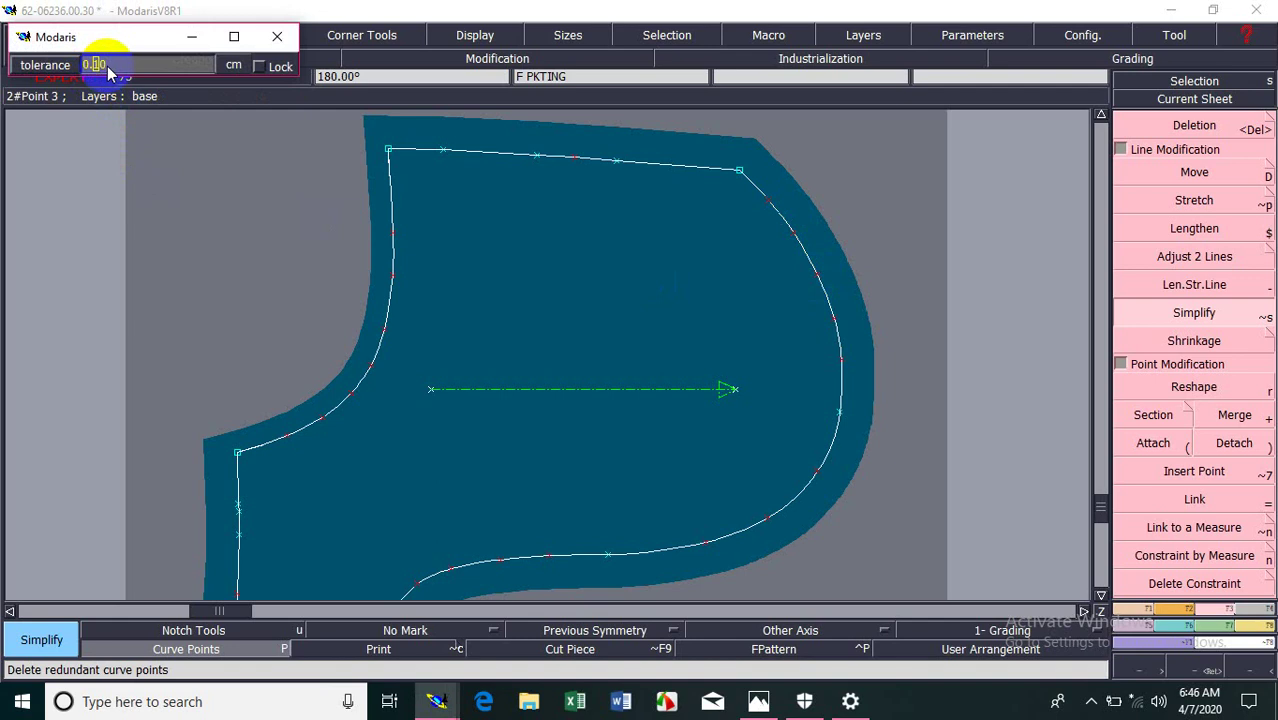
click(124, 67)
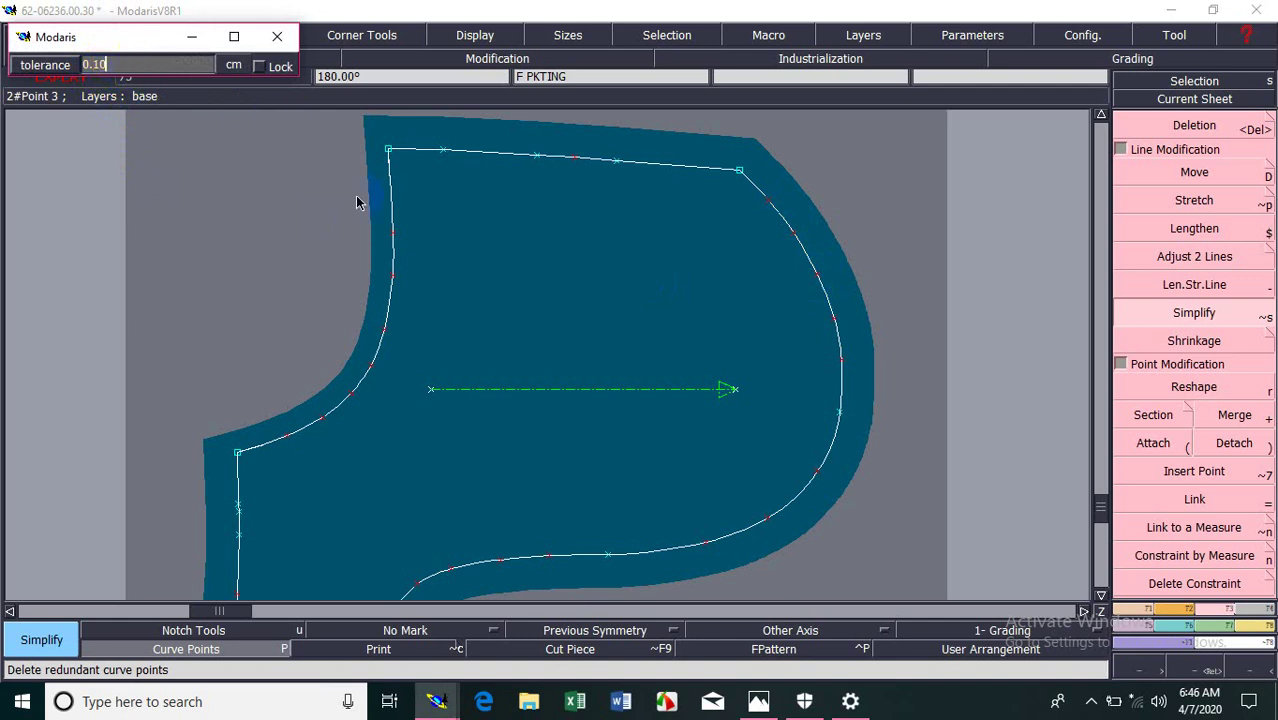
click(781, 337)
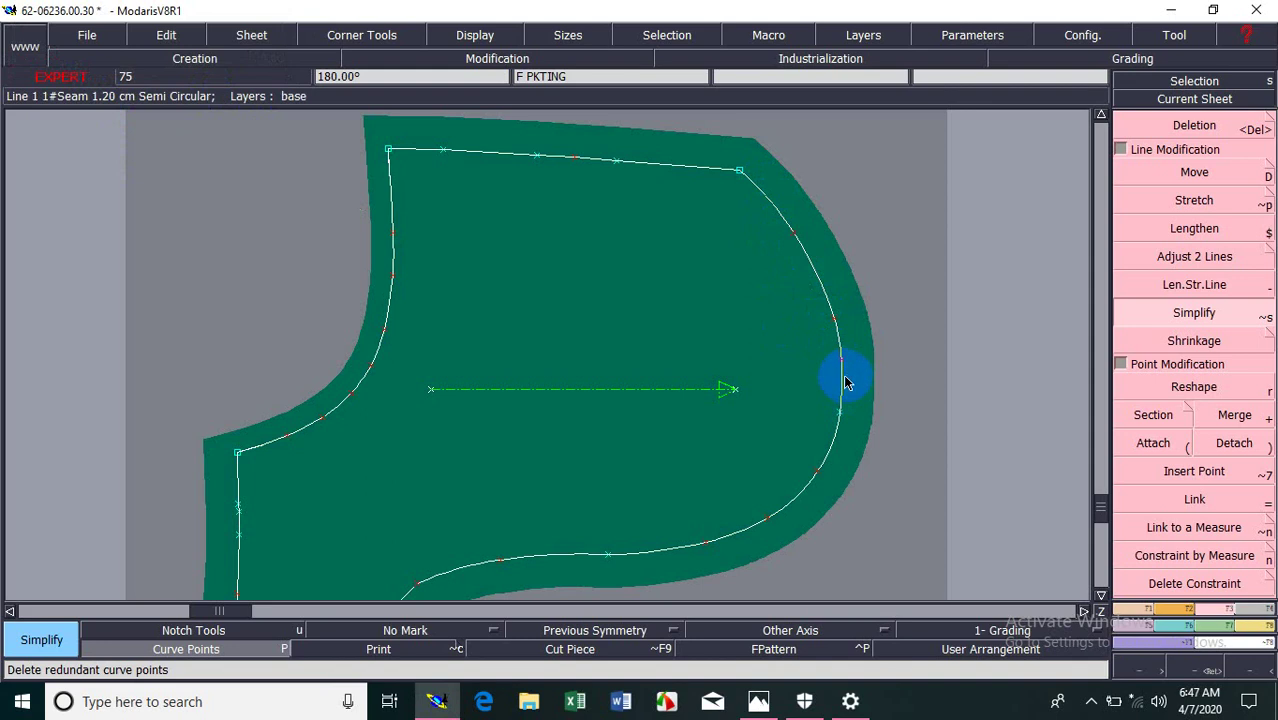
Step: Simplify the pocket piece's concave pocket opening curve with a tolerance of 0.10 cm
click(397, 377)
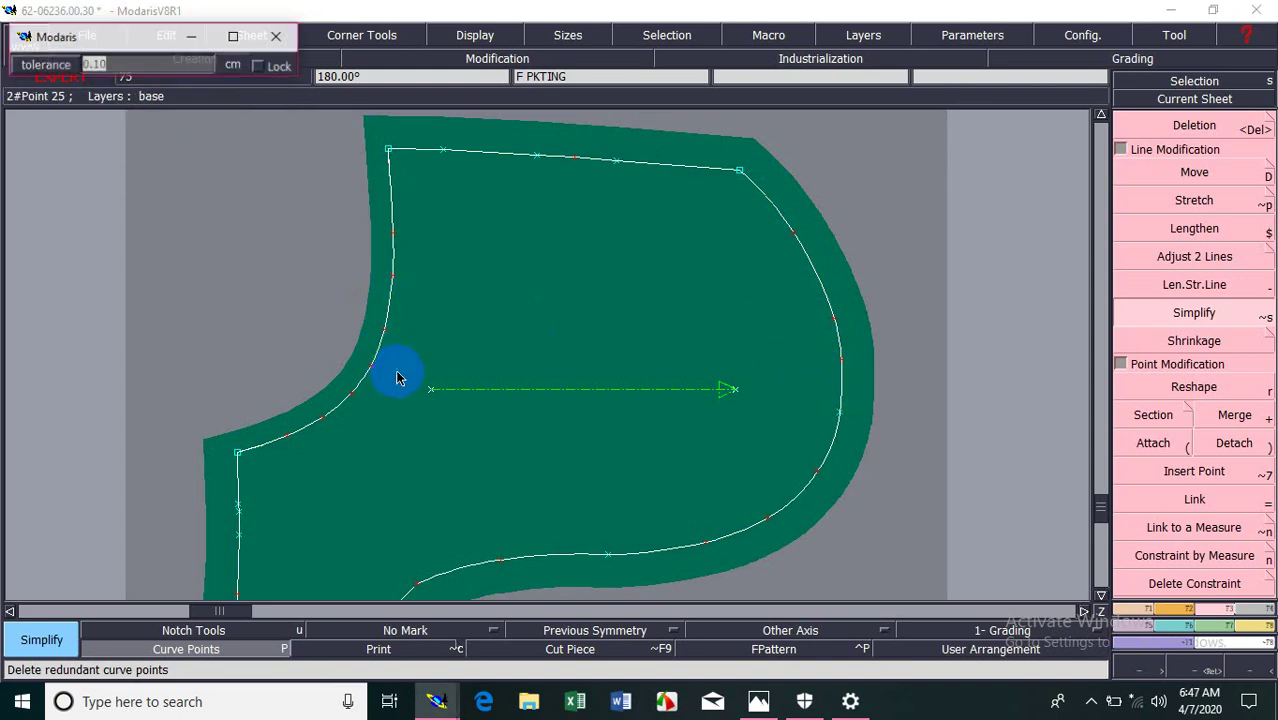
key(Return)
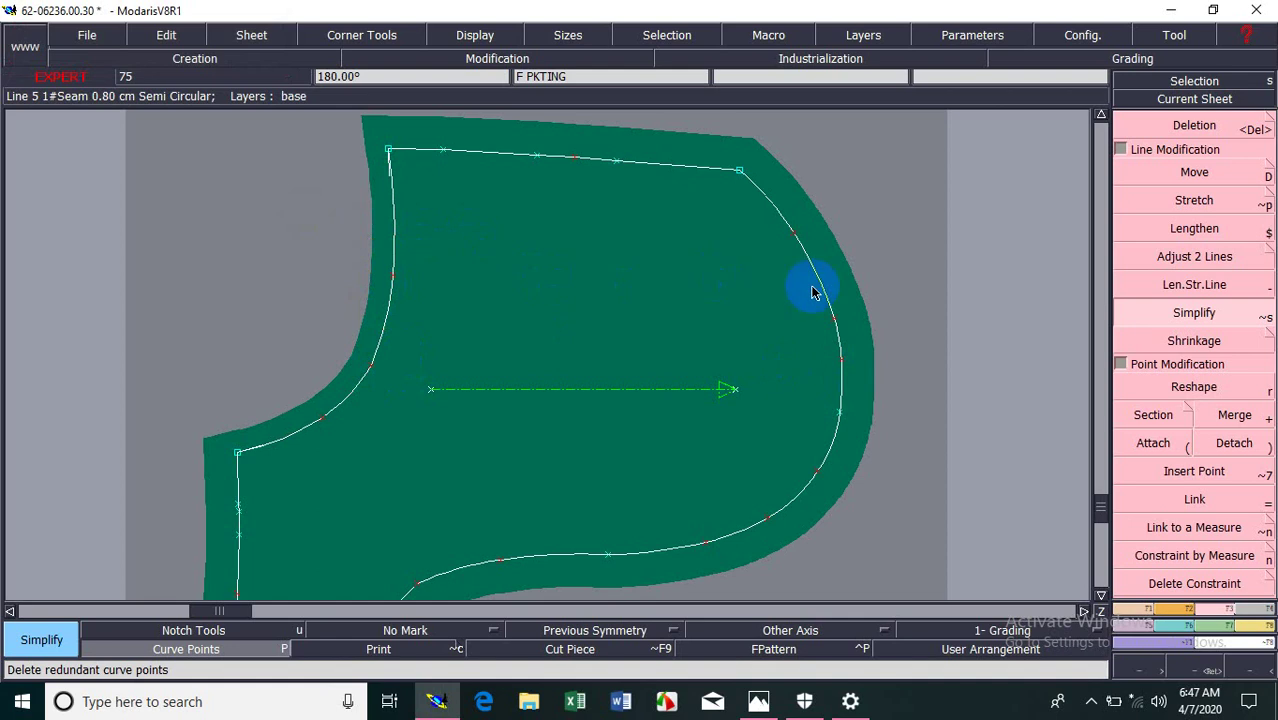
click(1228, 313)
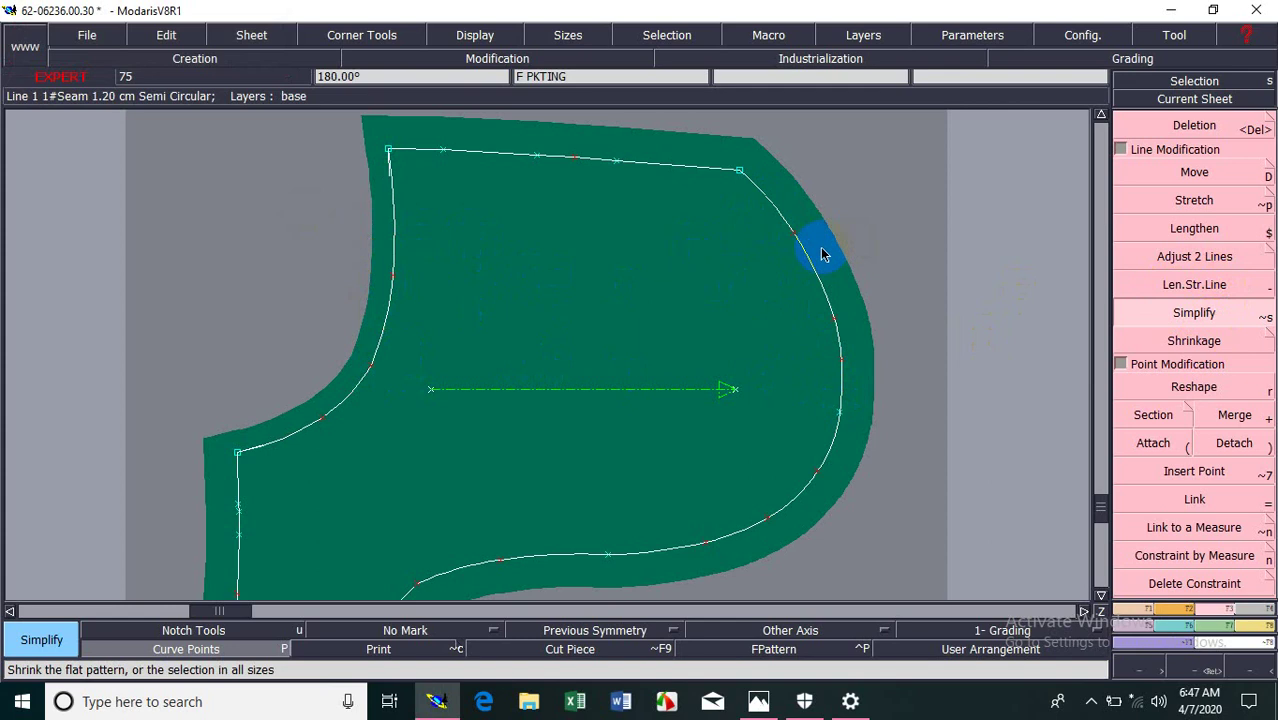
Step: Reshape the pocket piece by moving a curve point on the rounded edge about 1 cm and another slightly along the concave curve
click(1170, 398)
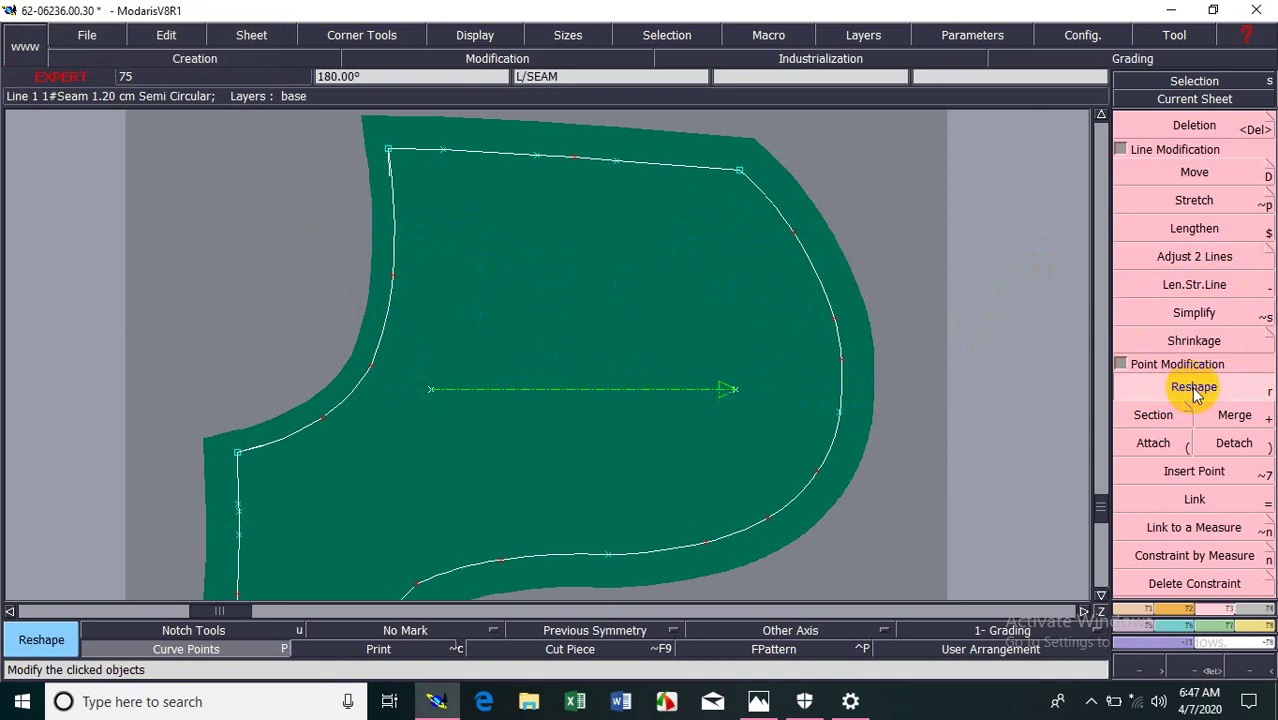
click(836, 322)
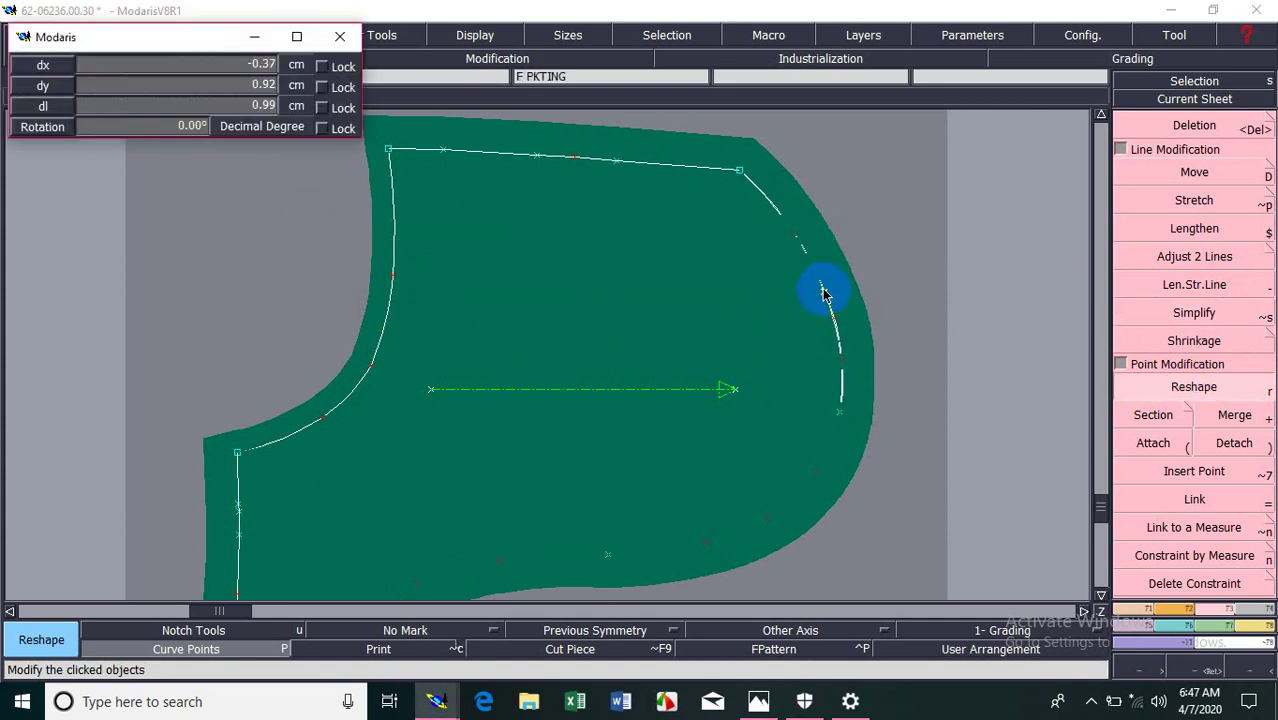
click(823, 292)
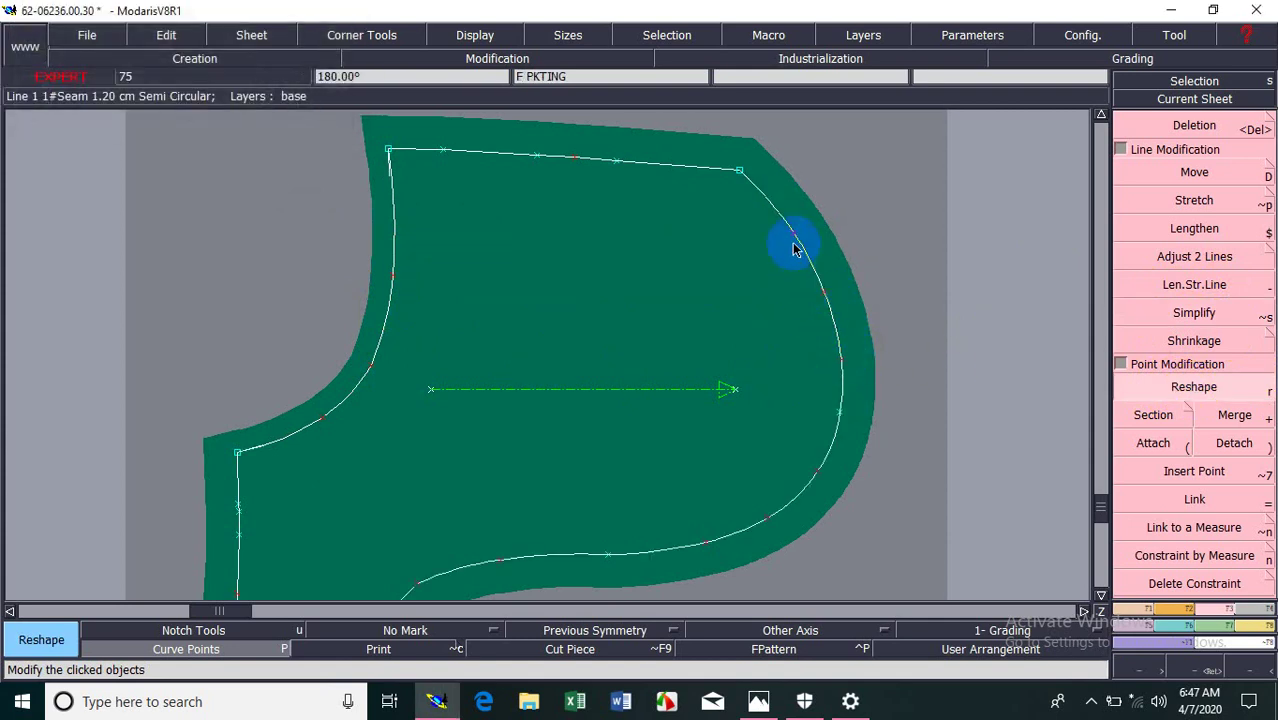
click(371, 363)
click(379, 350)
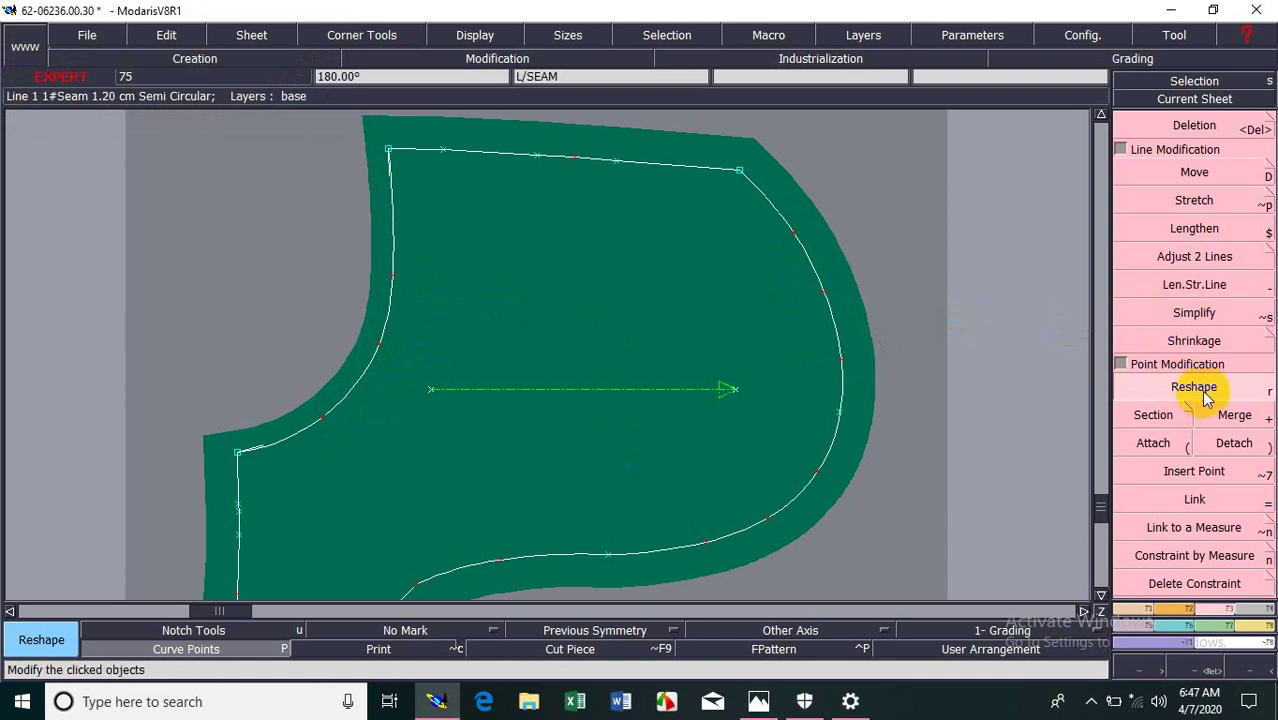
click(688, 391)
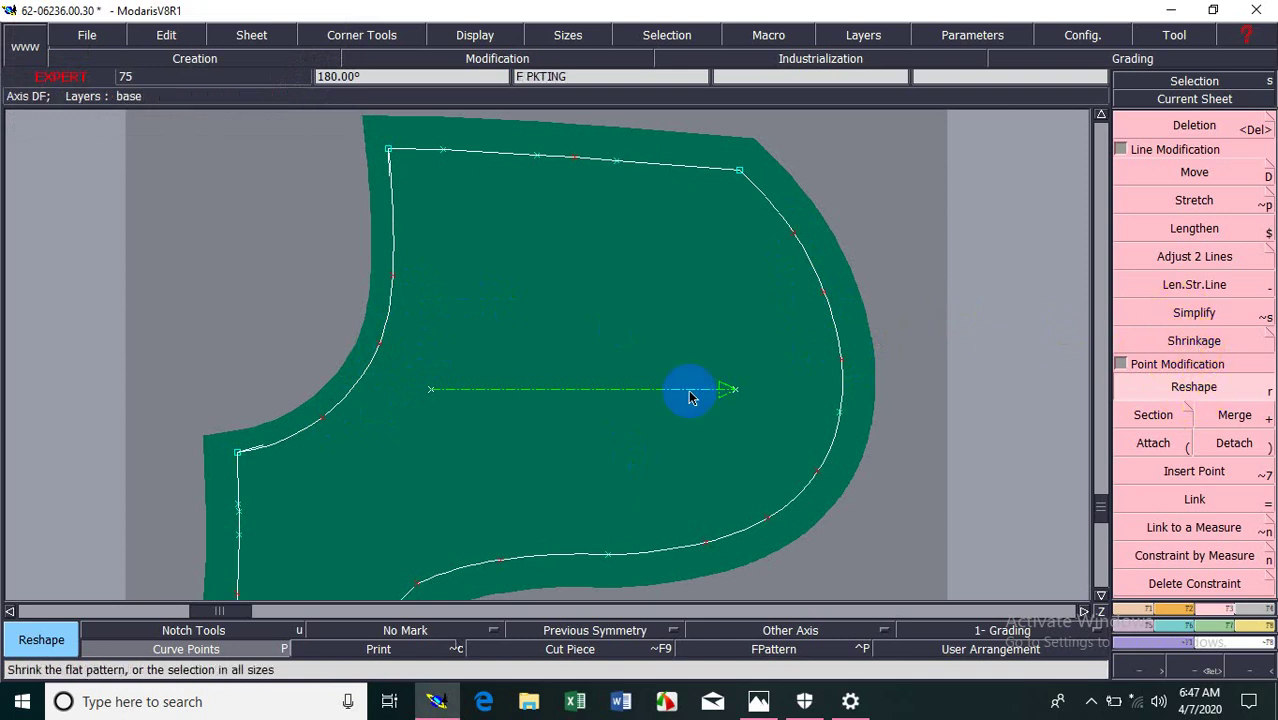
Step: Show all sheets and open the piece article table of variant 62-06236
key(j)
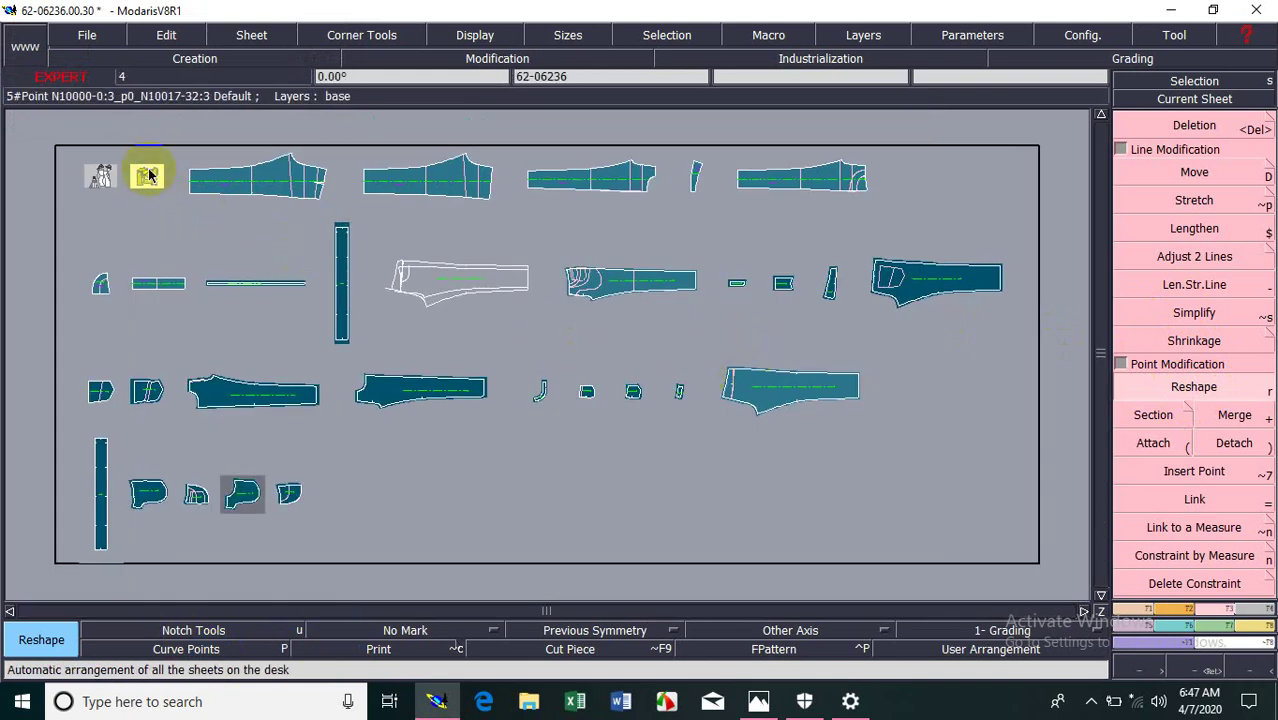
double_click(147, 178)
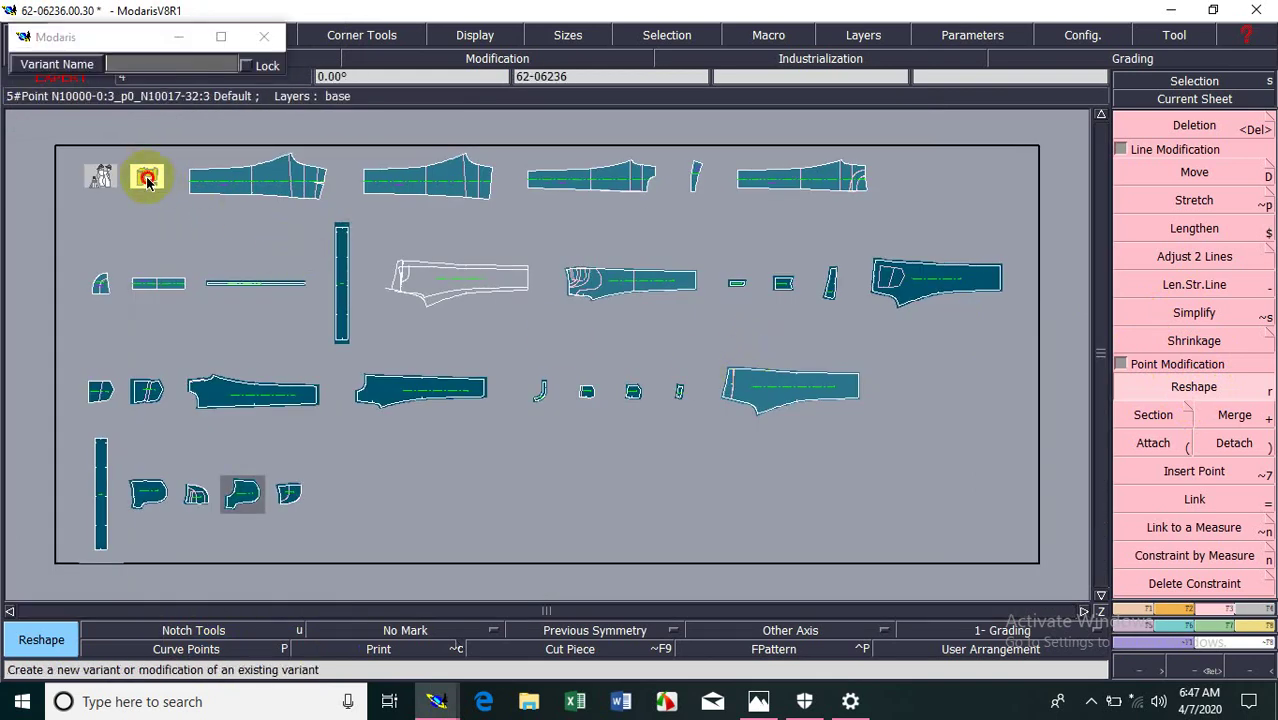
click(1178, 14)
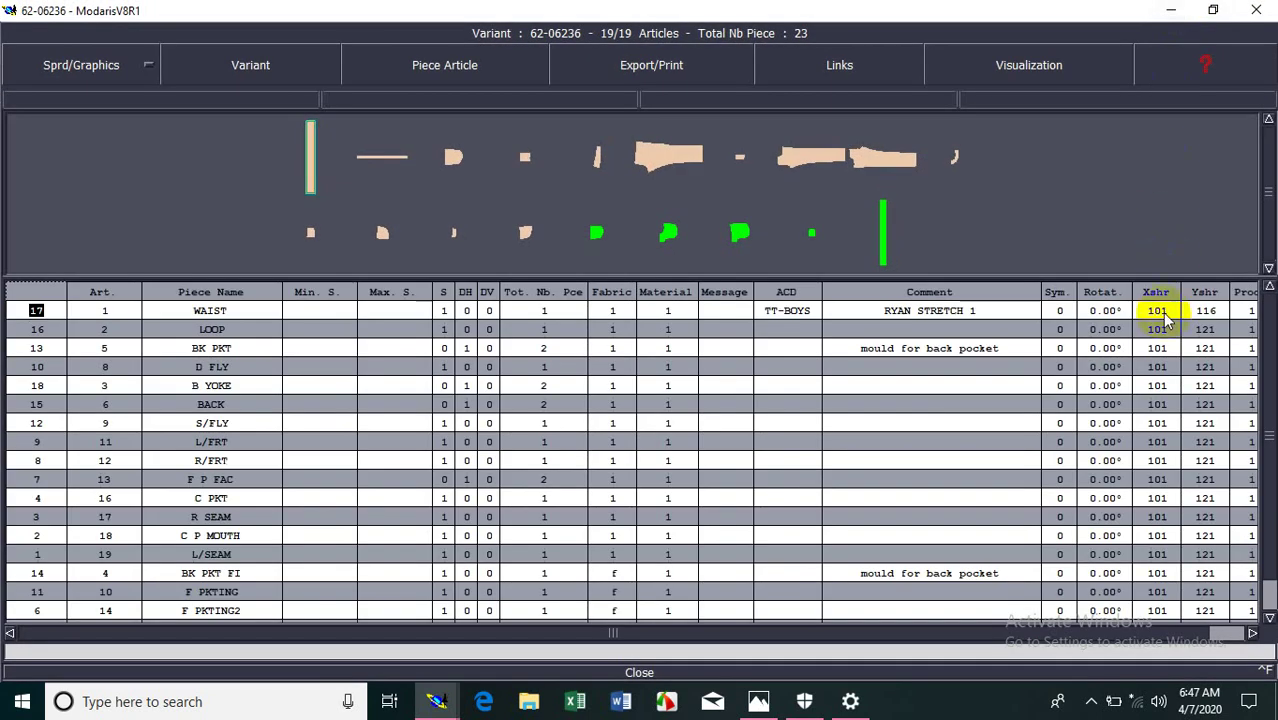
Step: Examine the Xshr and Yshr shrinkage values of the listed articles from WAIST to F PKTING2, and close the article table
drag(1163, 318, 1160, 617)
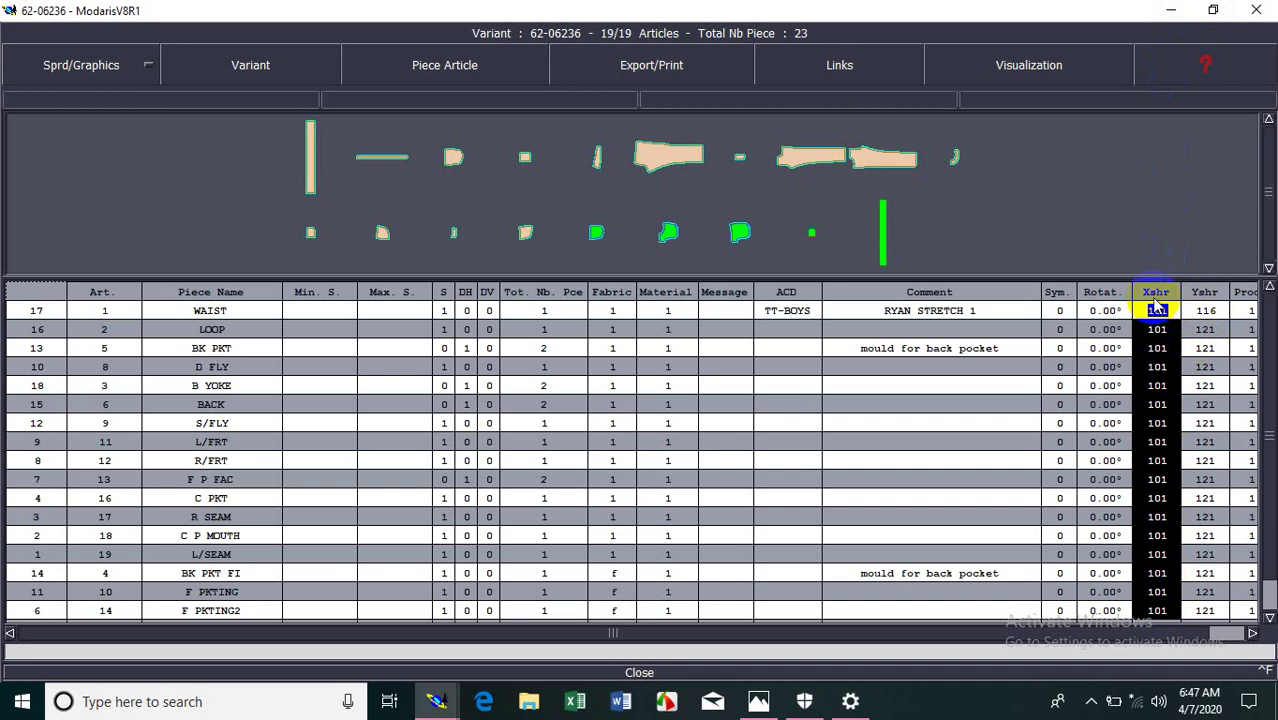
drag(1155, 310, 1153, 592)
shift+click(1156, 610)
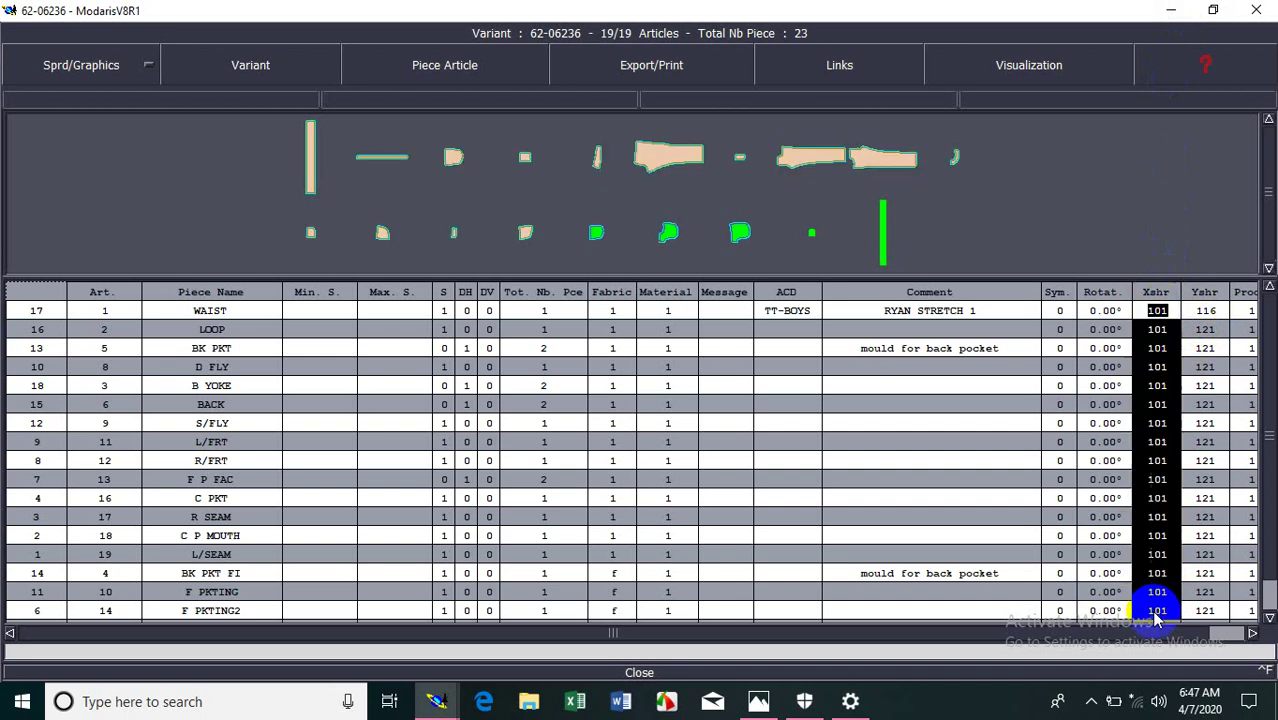
click(1205, 311)
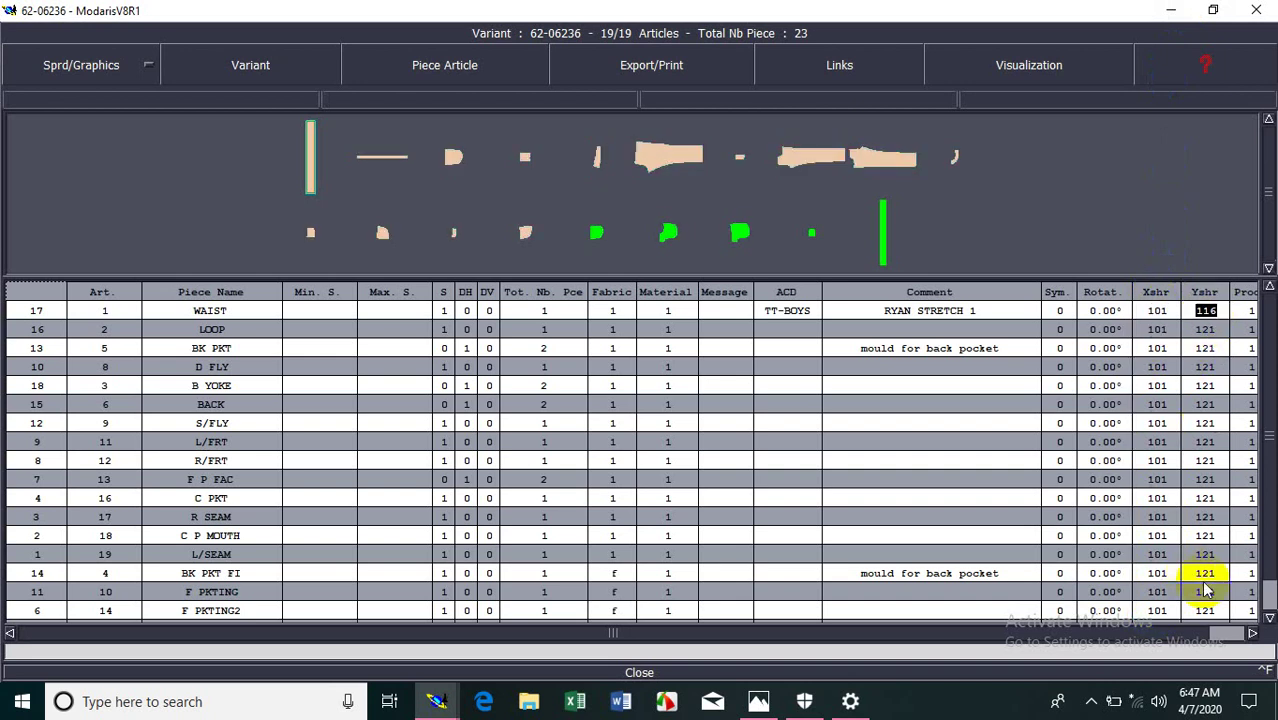
shift+click(1207, 610)
click(1152, 313)
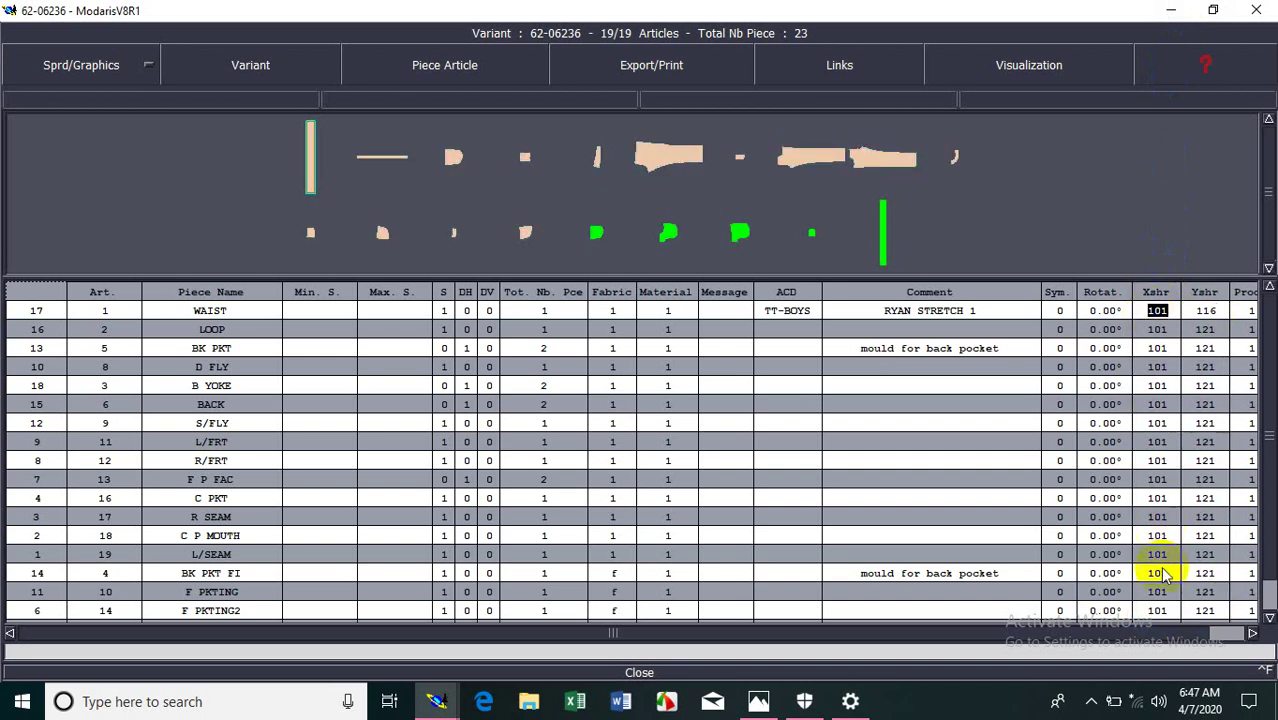
shift+click(1157, 611)
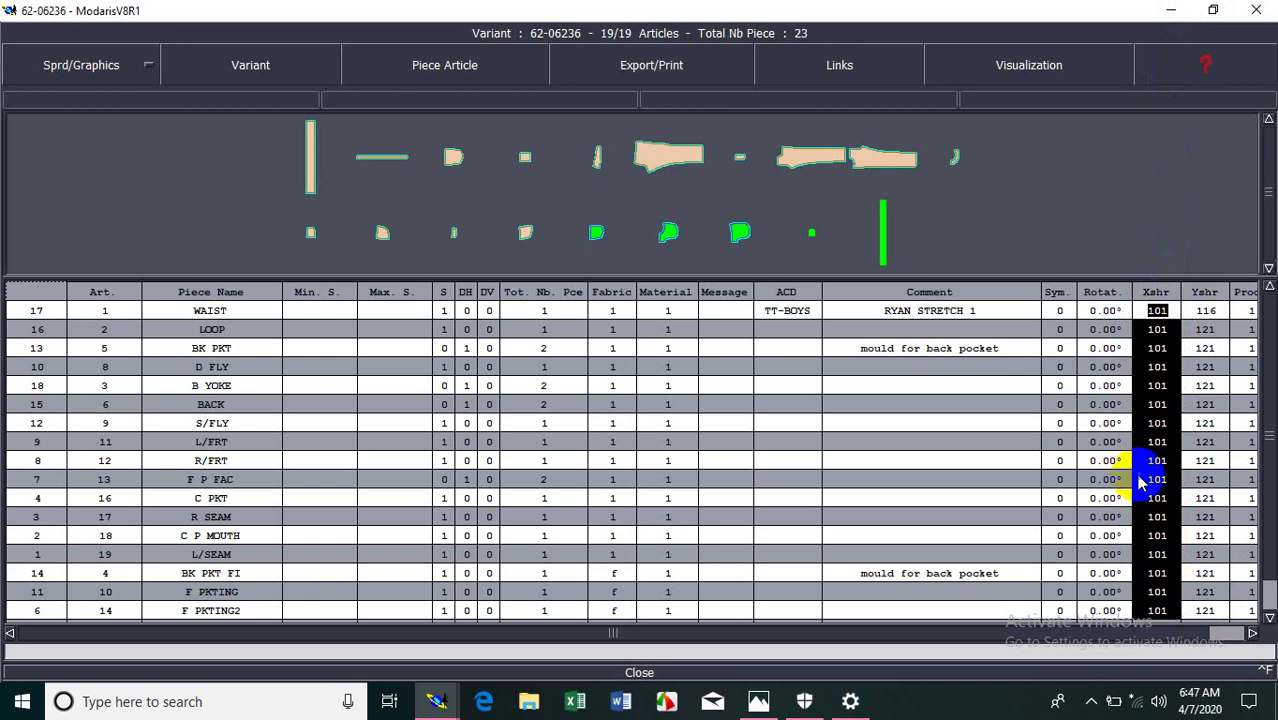
click(1147, 591)
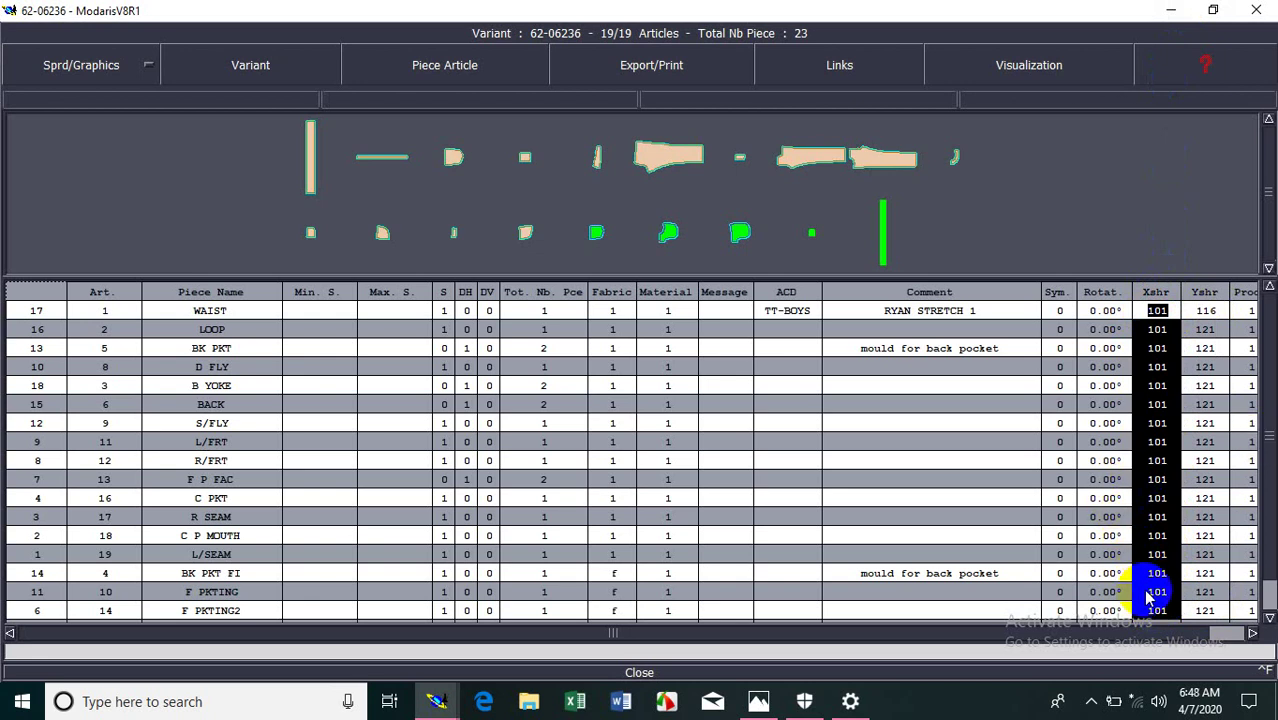
click(1163, 318)
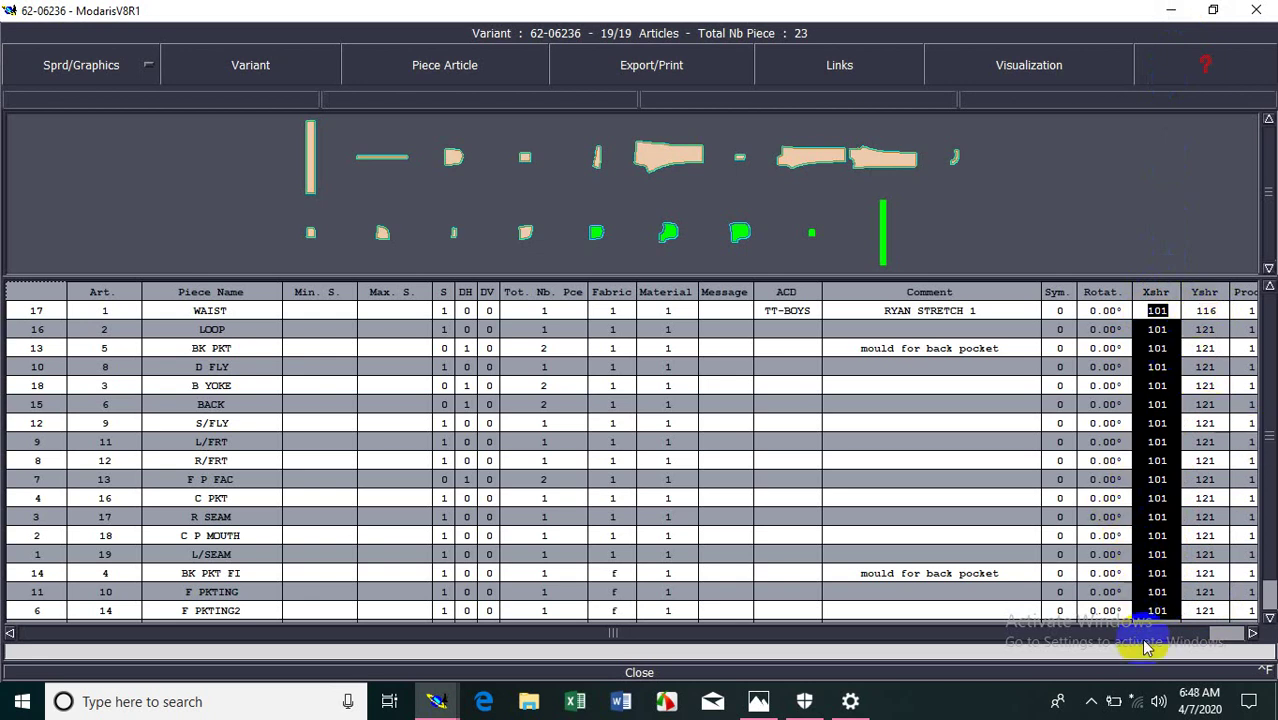
click(1141, 674)
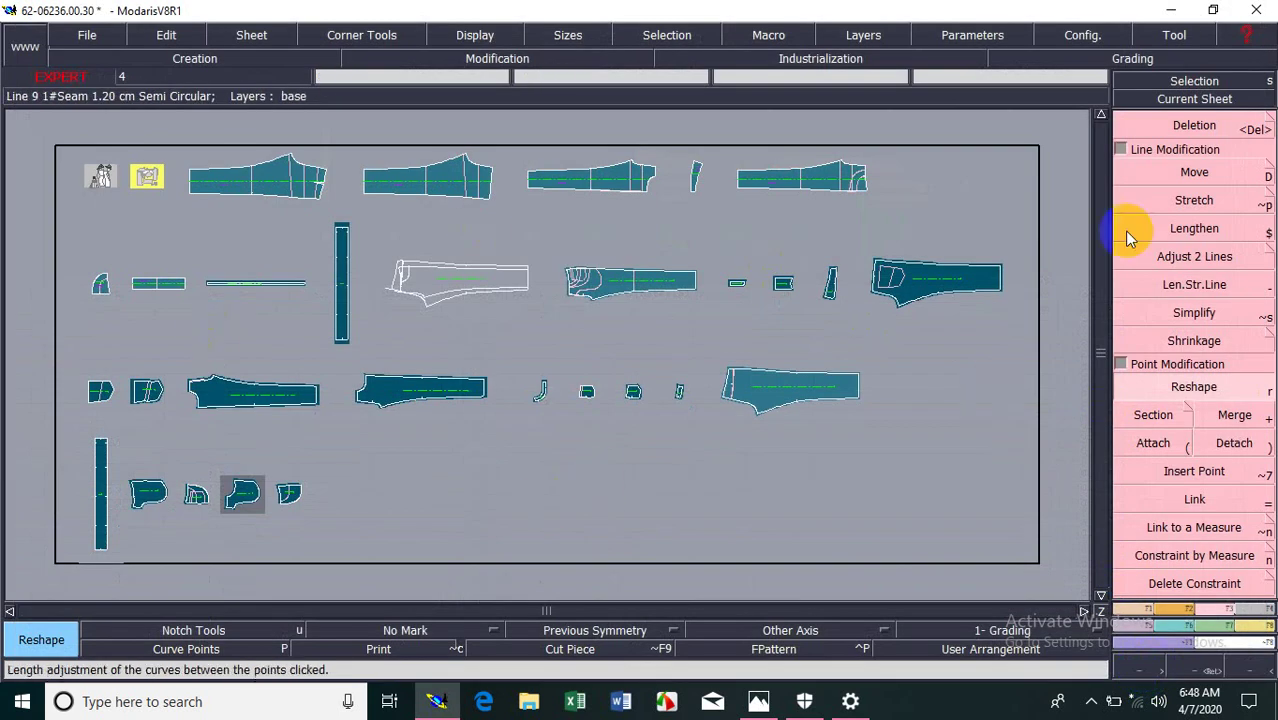
Step: Display the F PKTING pocket piece as the current sheet and start Shrinkage on it, with the x factor expressed as % Scale
click(1165, 99)
click(290, 497)
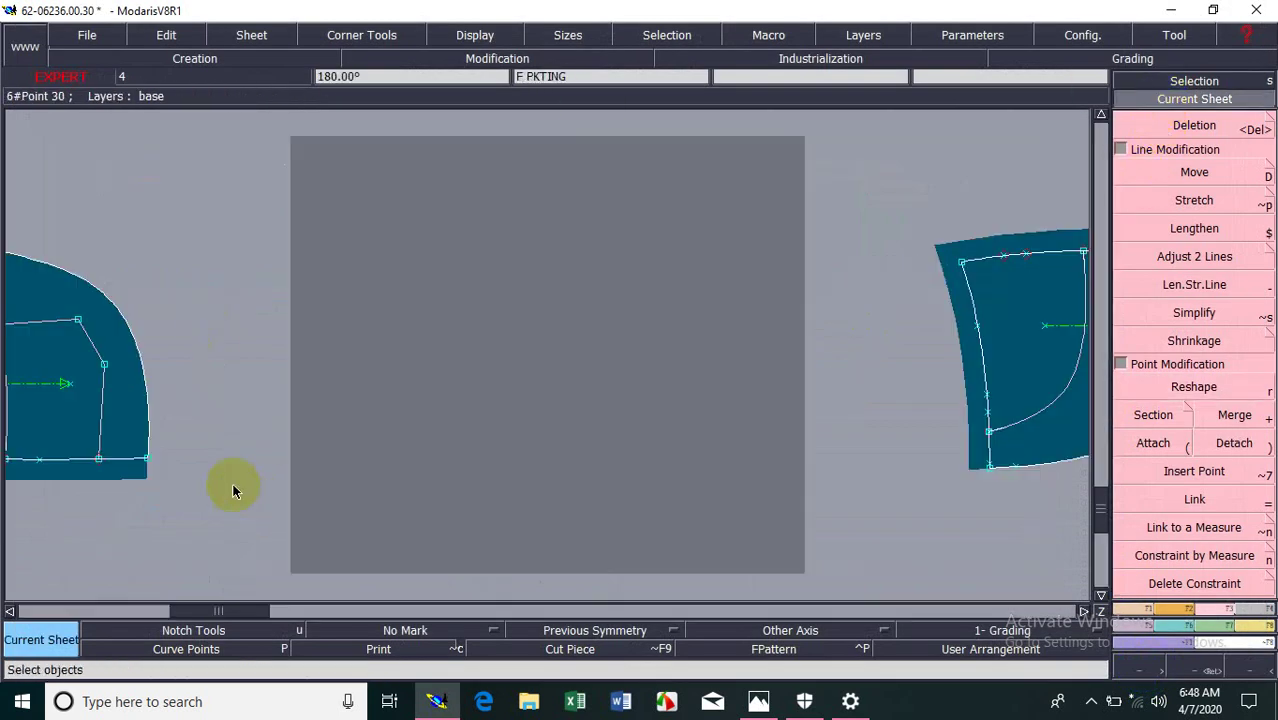
click(622, 258)
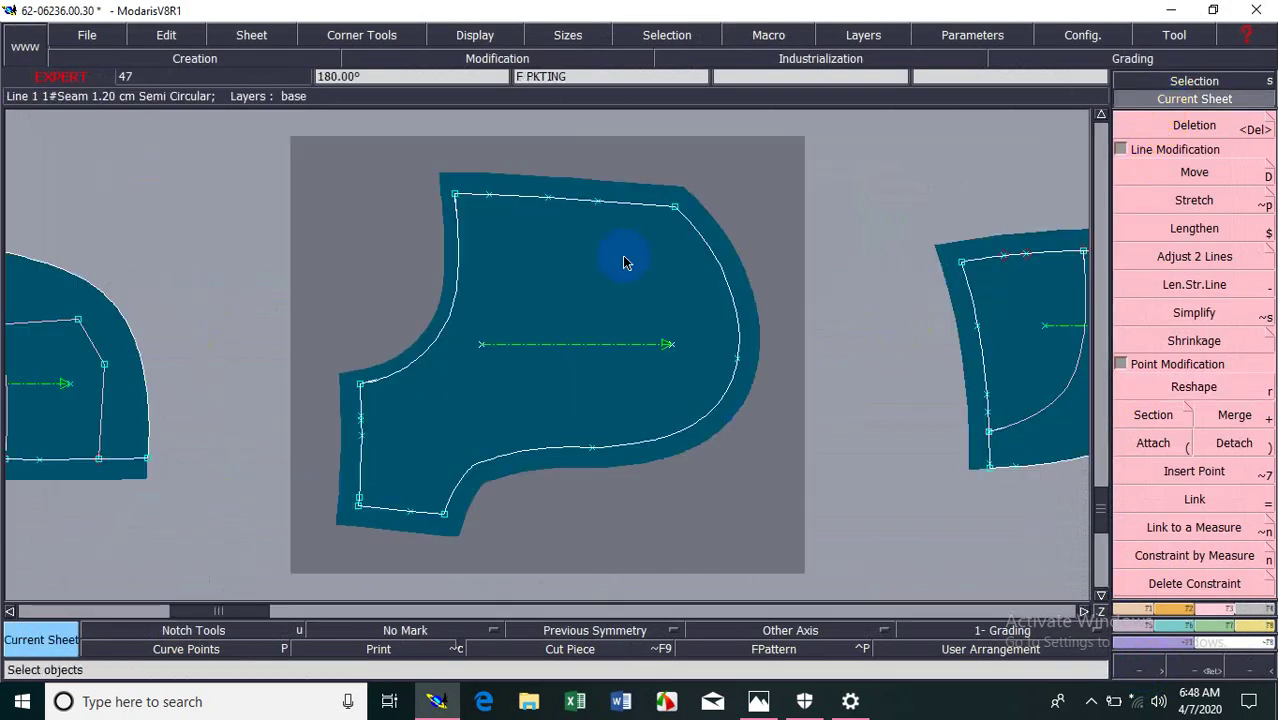
click(1215, 341)
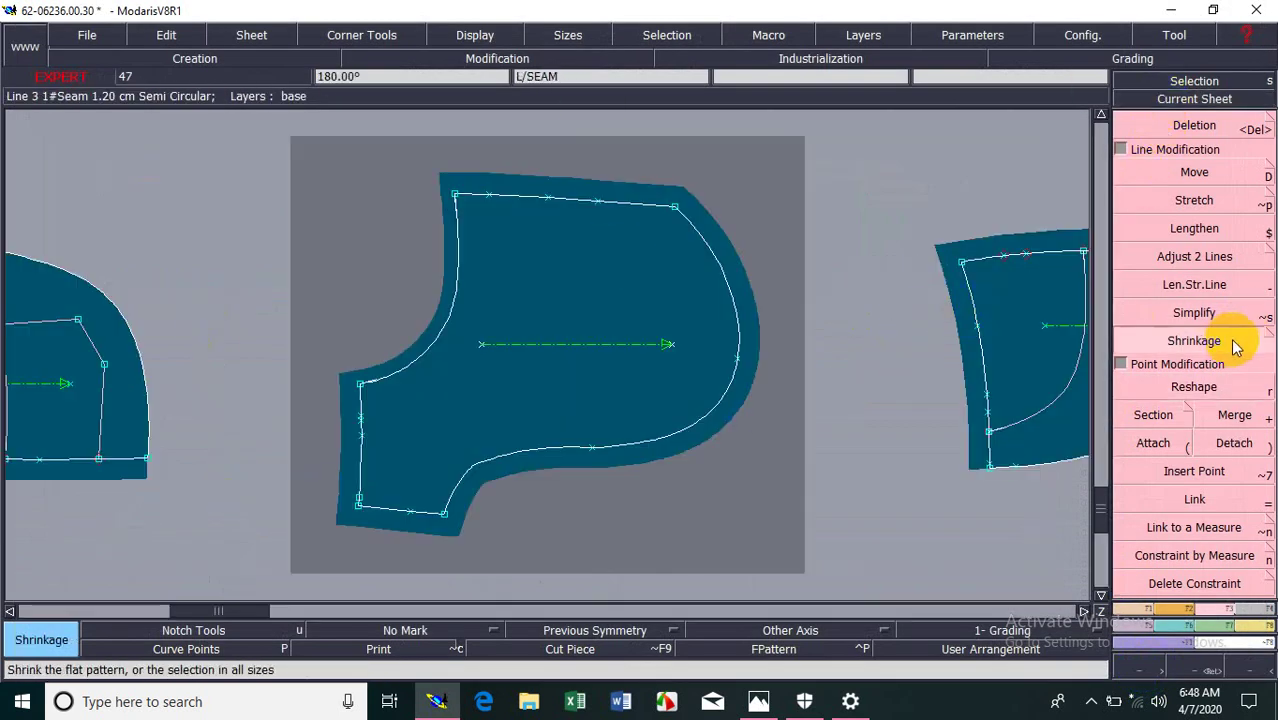
click(614, 313)
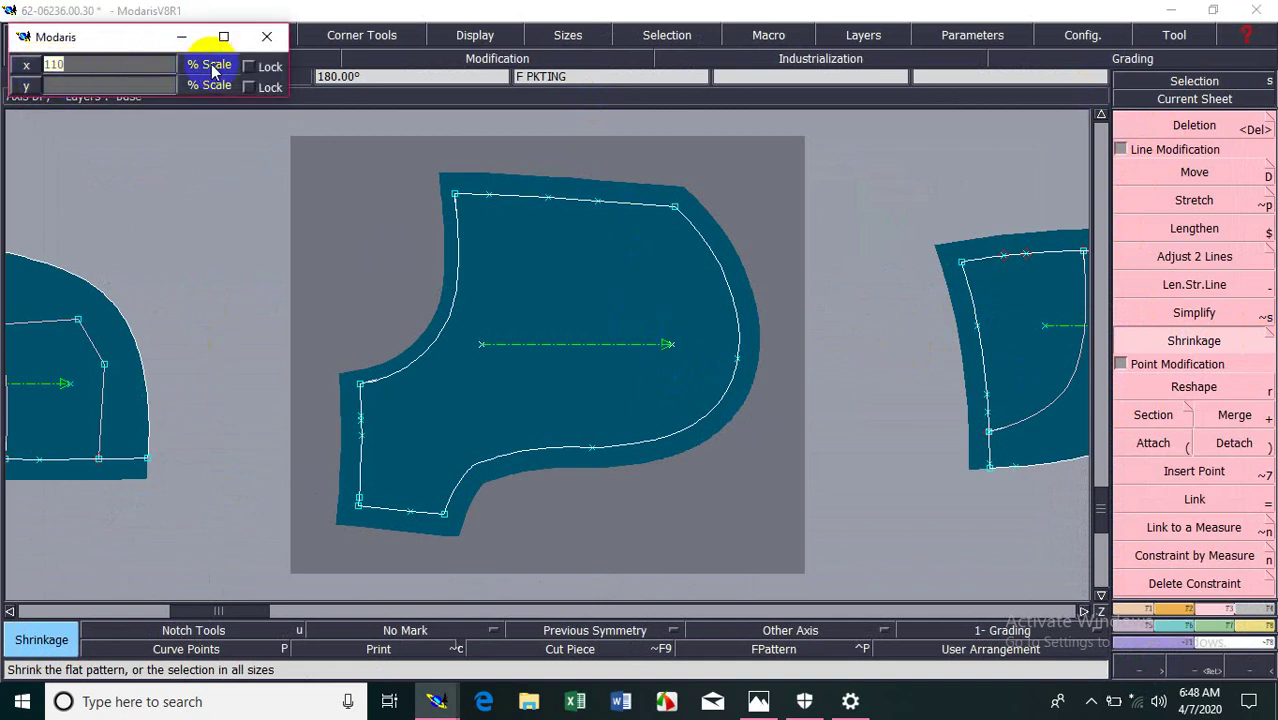
click(228, 87)
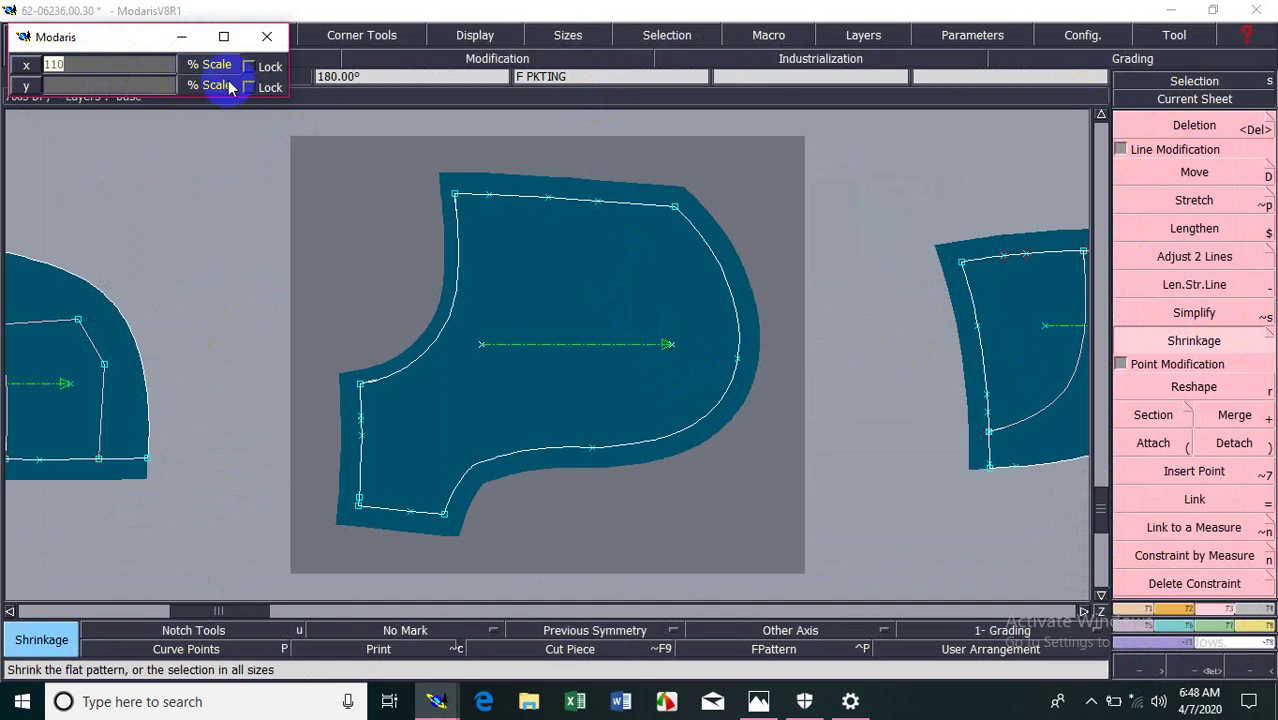
click(214, 68)
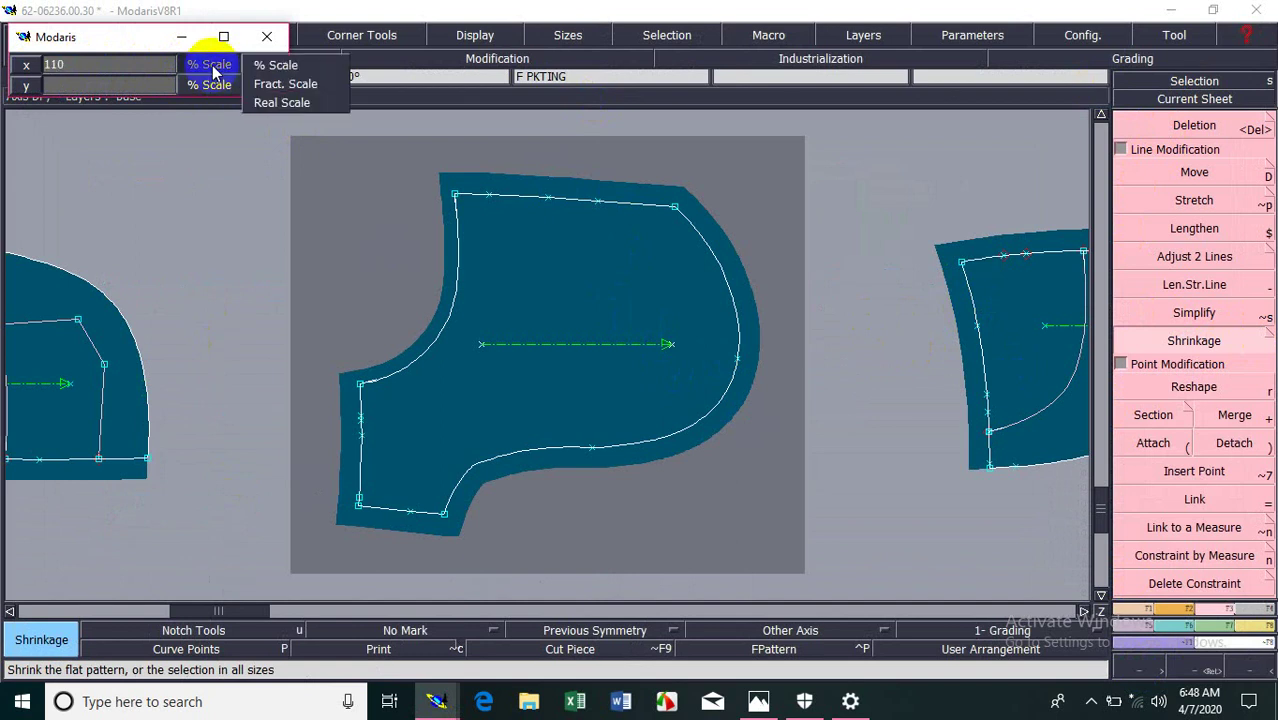
click(258, 67)
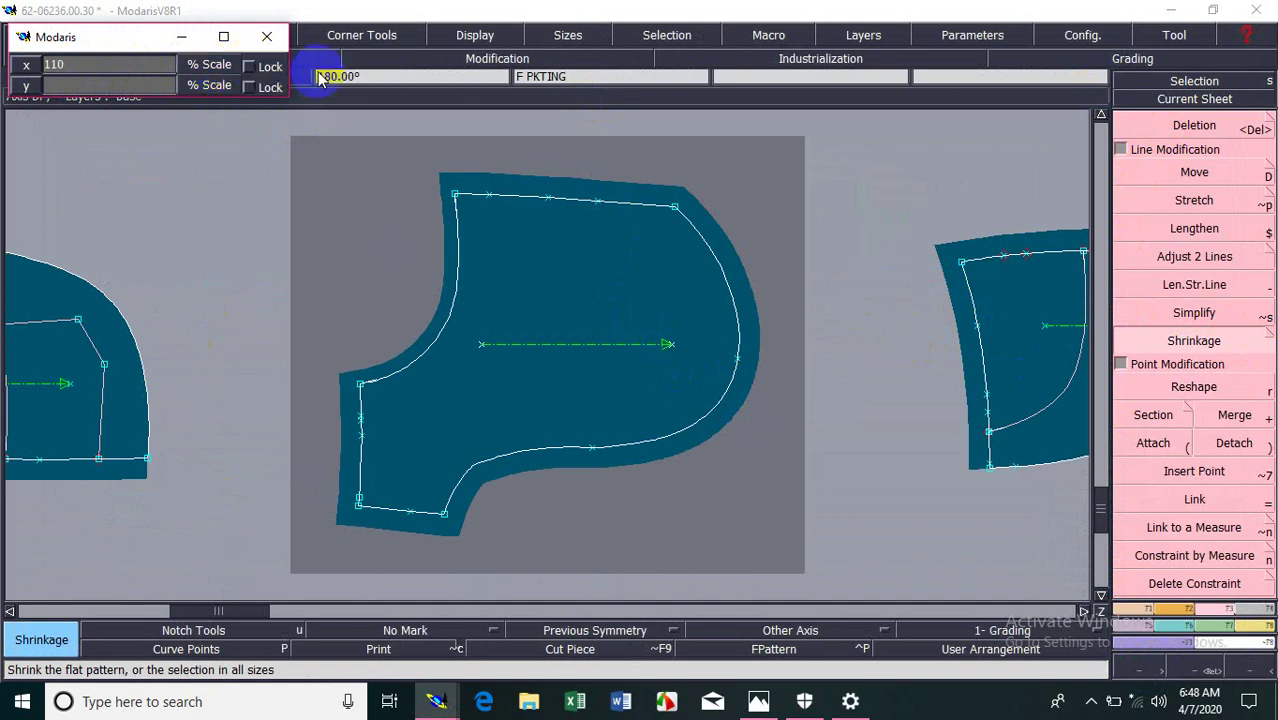
click(270, 88)
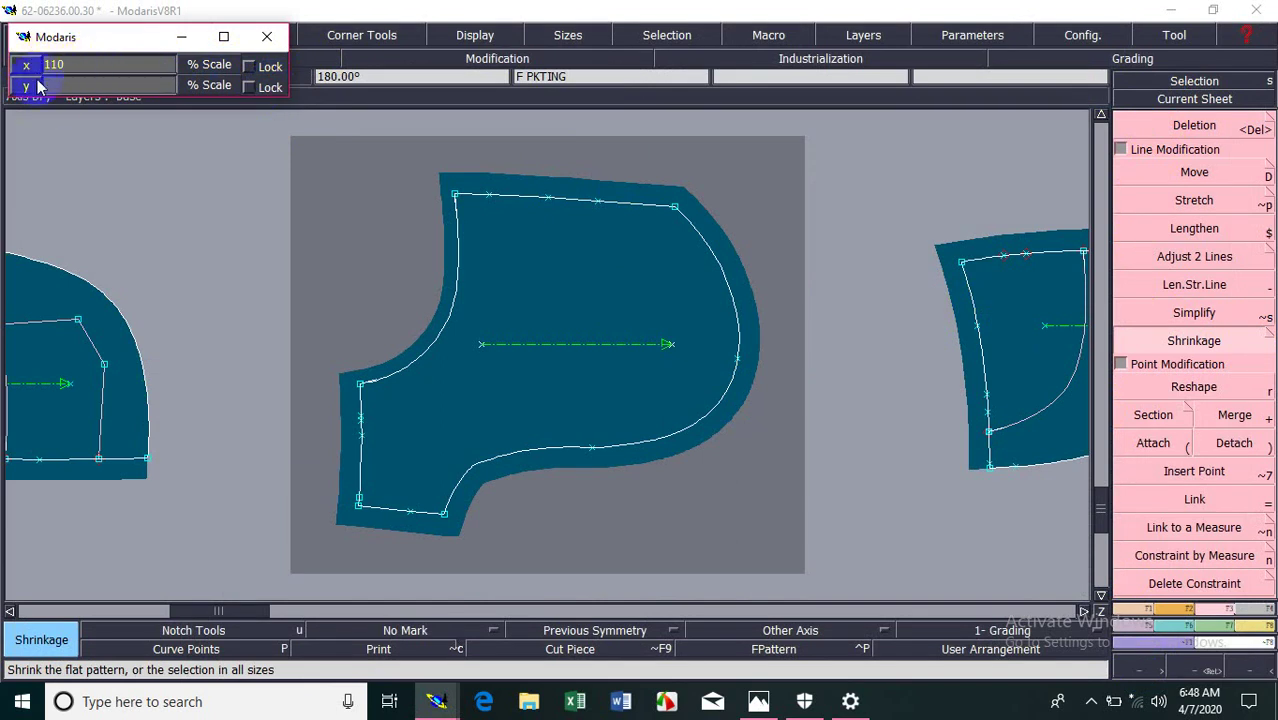
Step: Apply Shrinkage to the pocket piece with 100% scale in both x and y
double_click(82, 66)
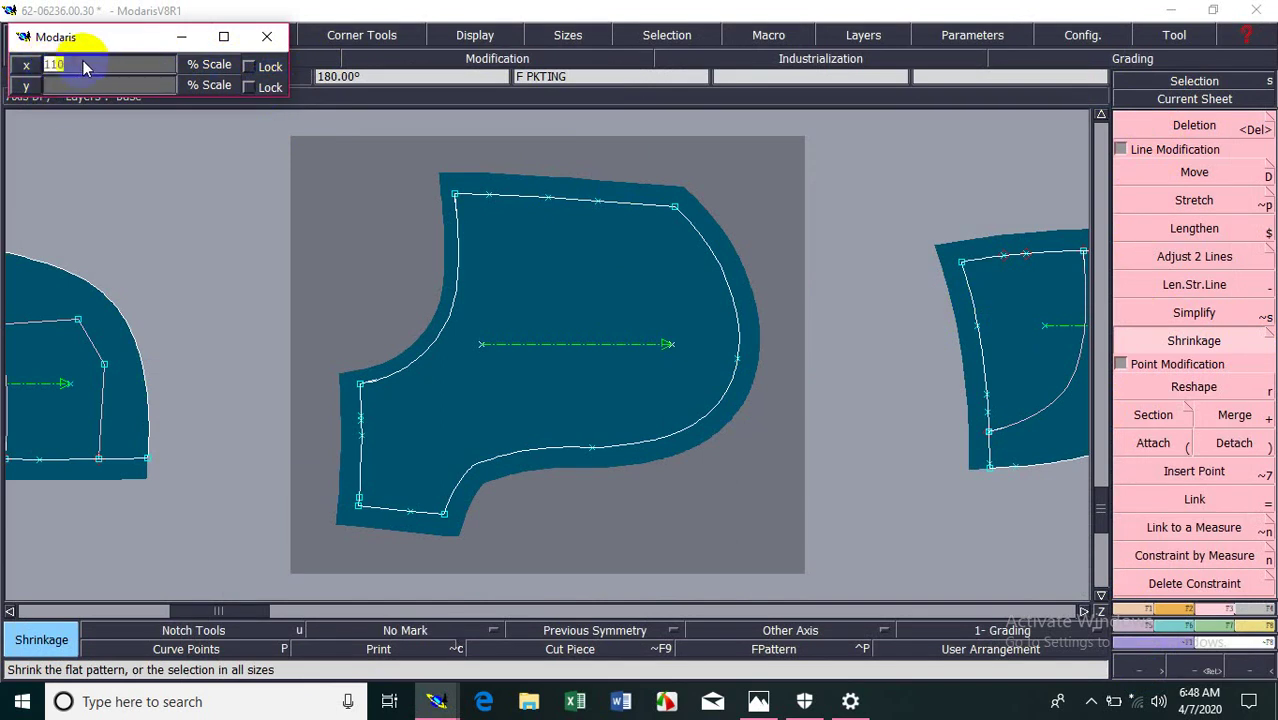
click(126, 48)
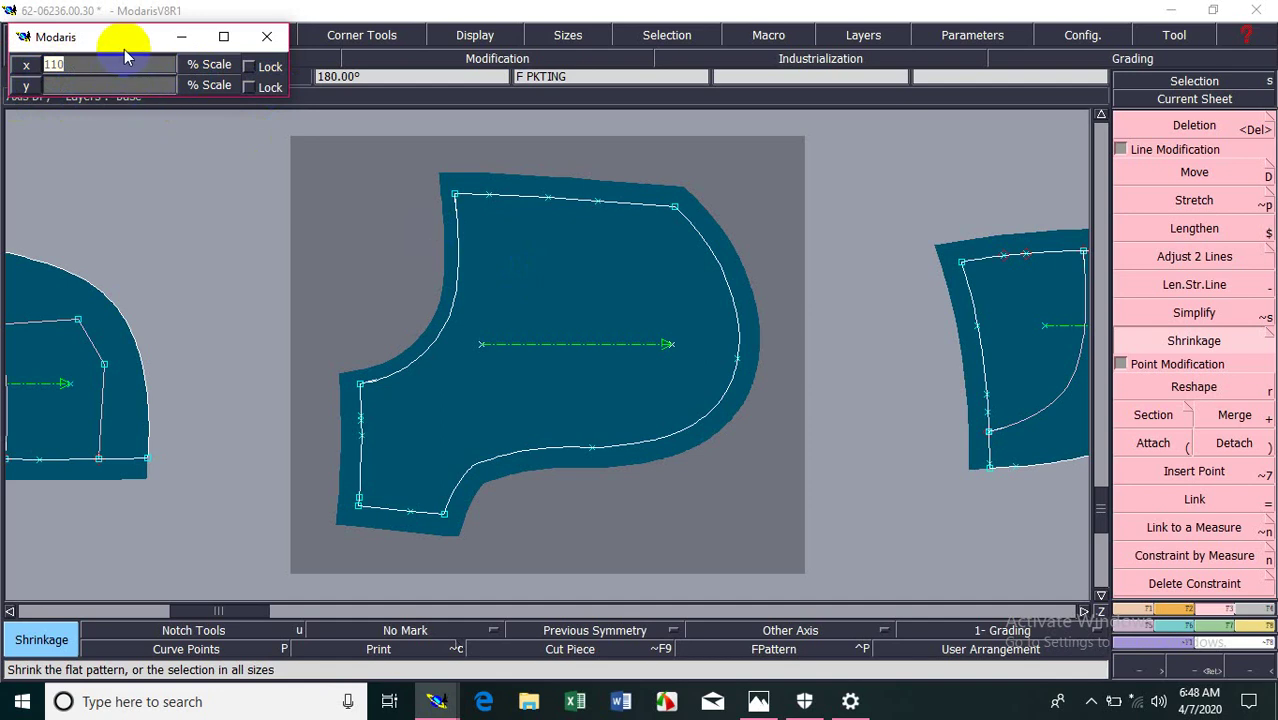
click(90, 66)
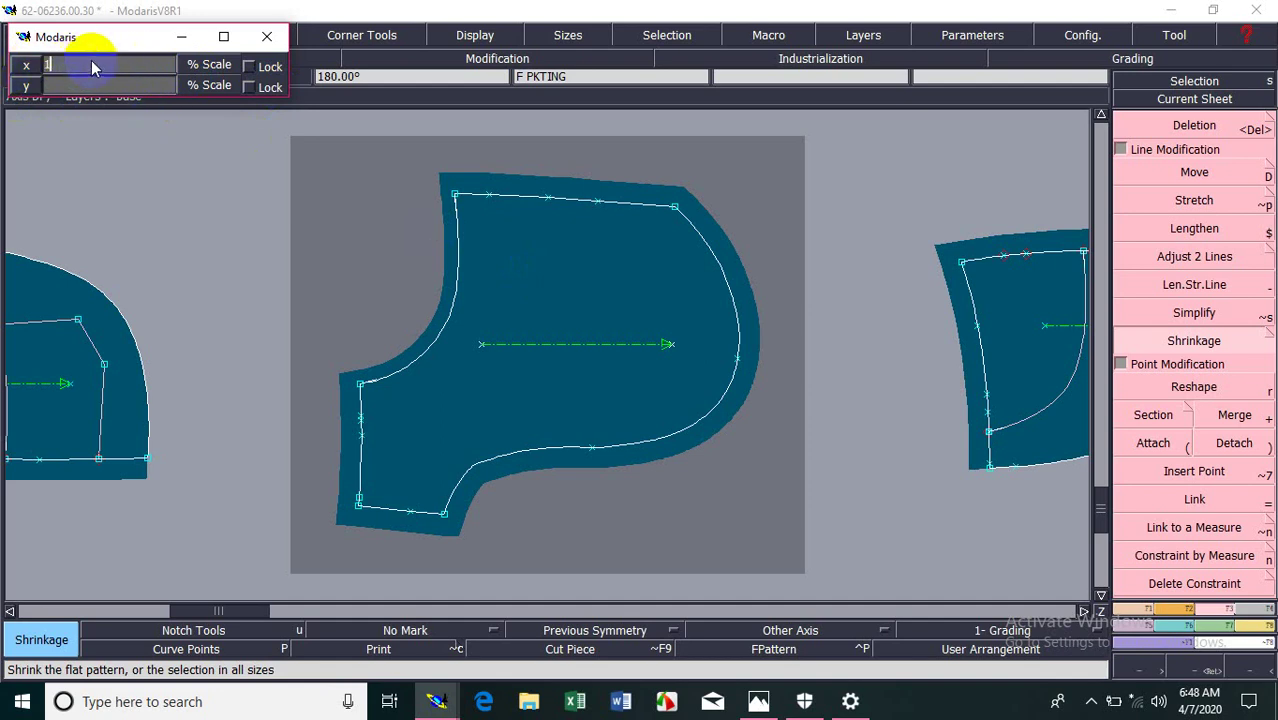
text(0)
key(Tab)
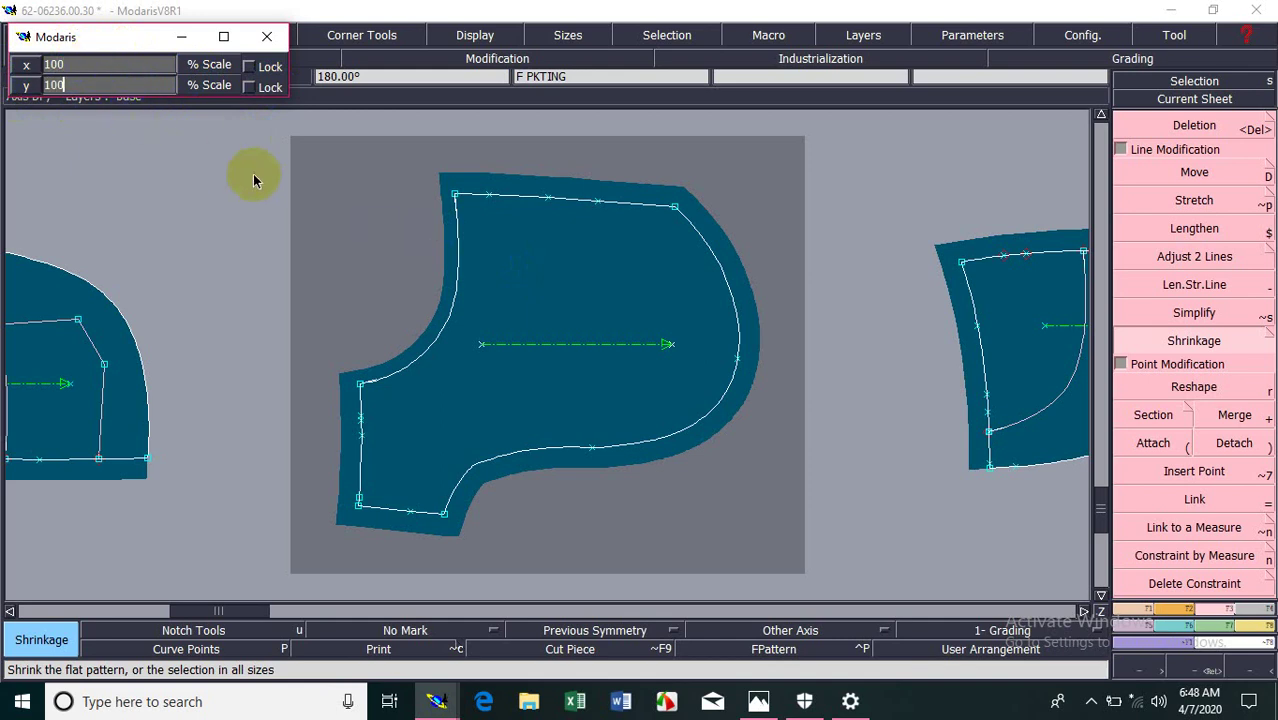
click(376, 222)
click(433, 440)
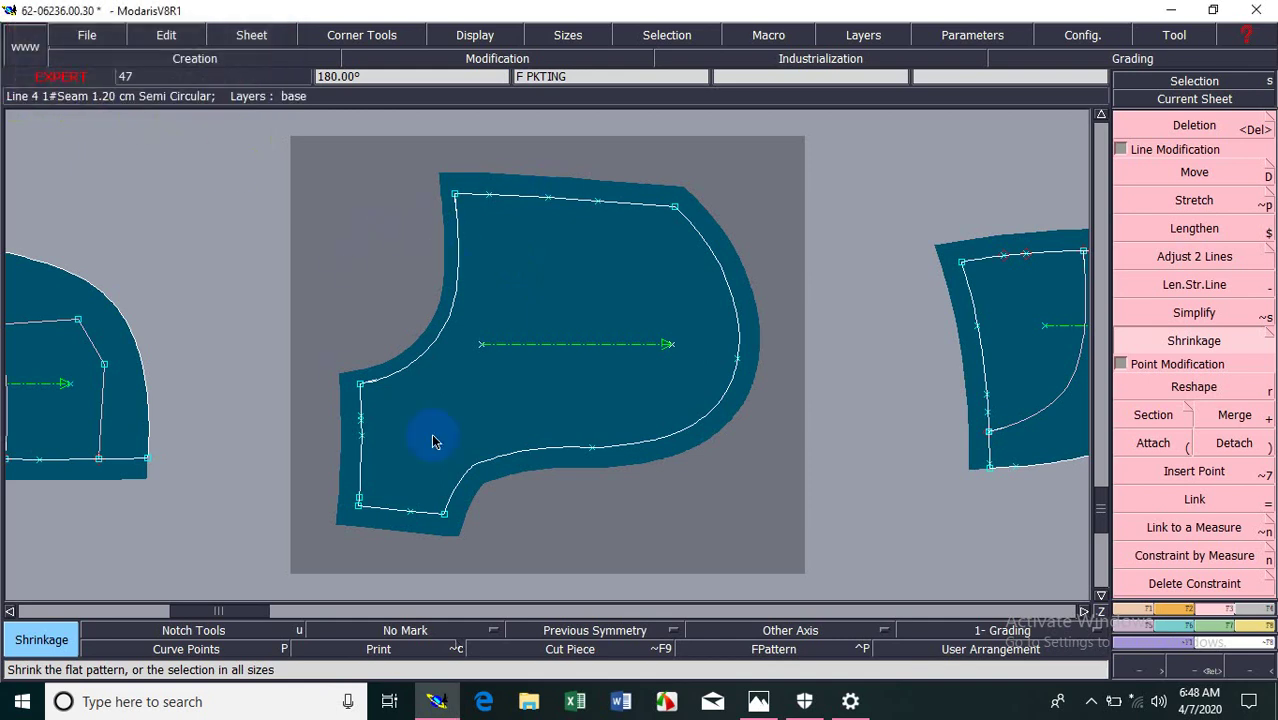
click(667, 340)
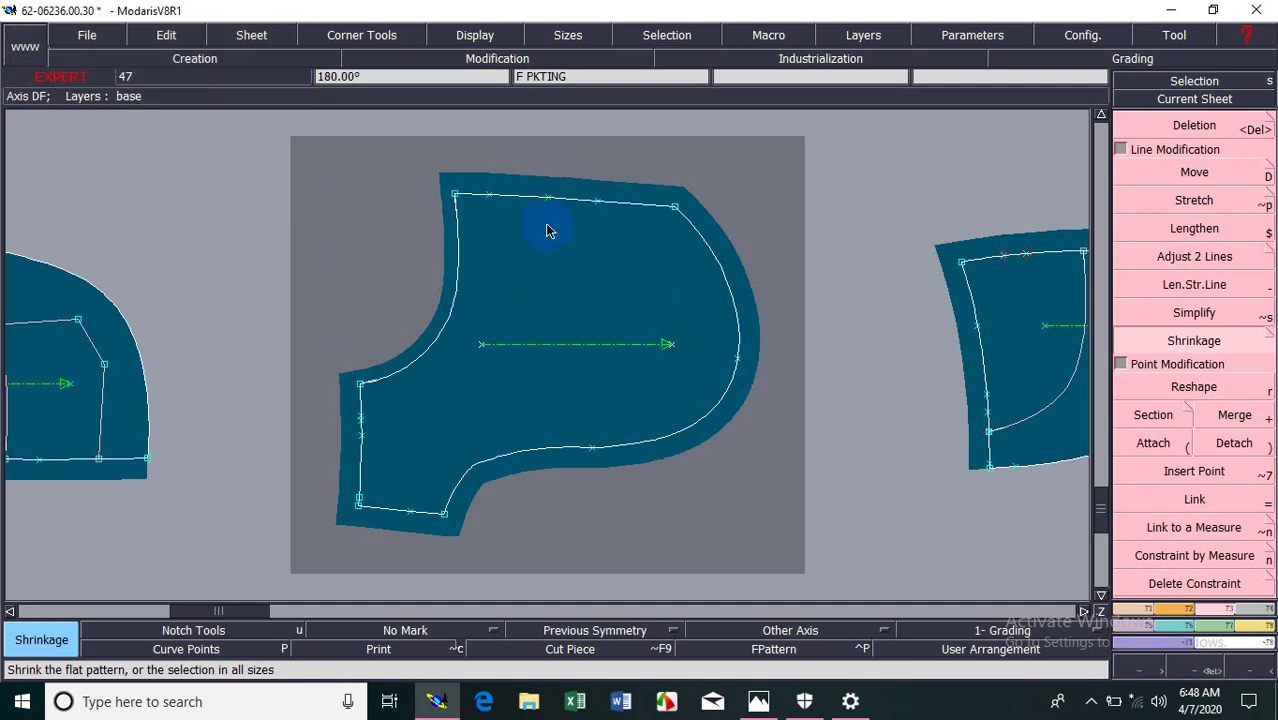
Step: Try Shrinkage on the pocket piece with 105% scale in x and 112% in y, and undo it
click(522, 287)
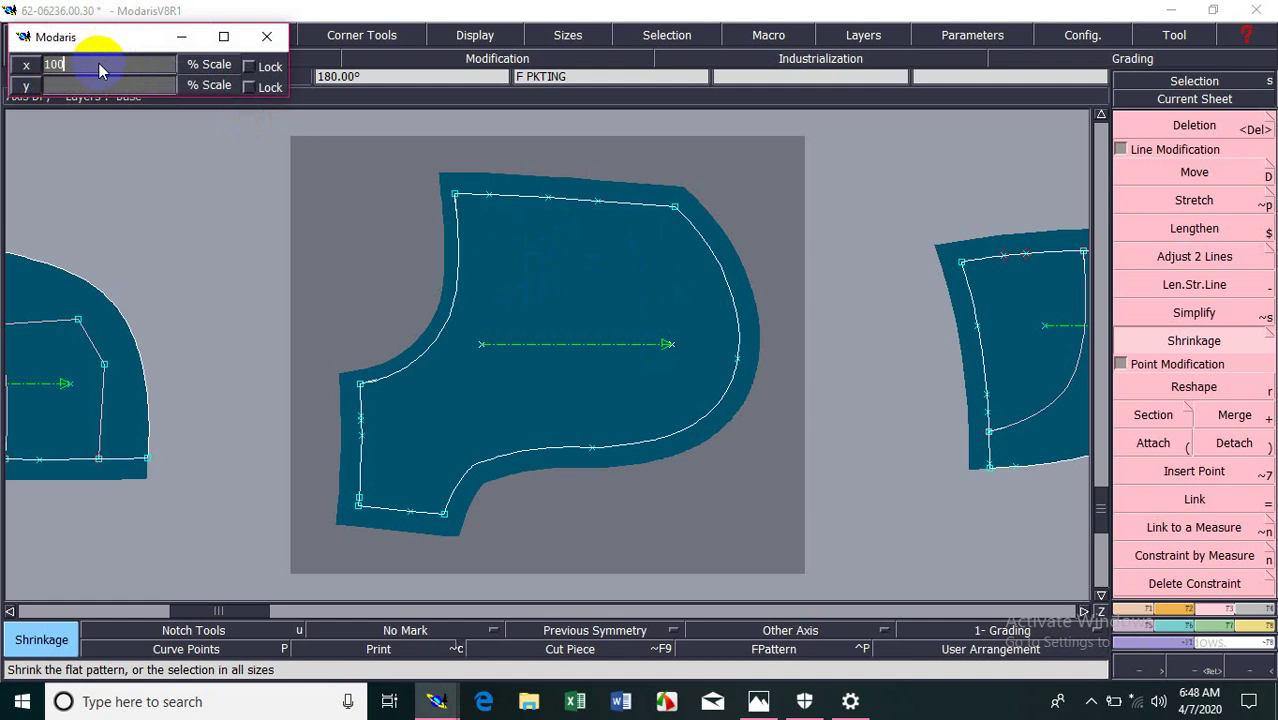
key(BackSpace)
key(BackSpace)
text(05)
key(Tab)
text(112)
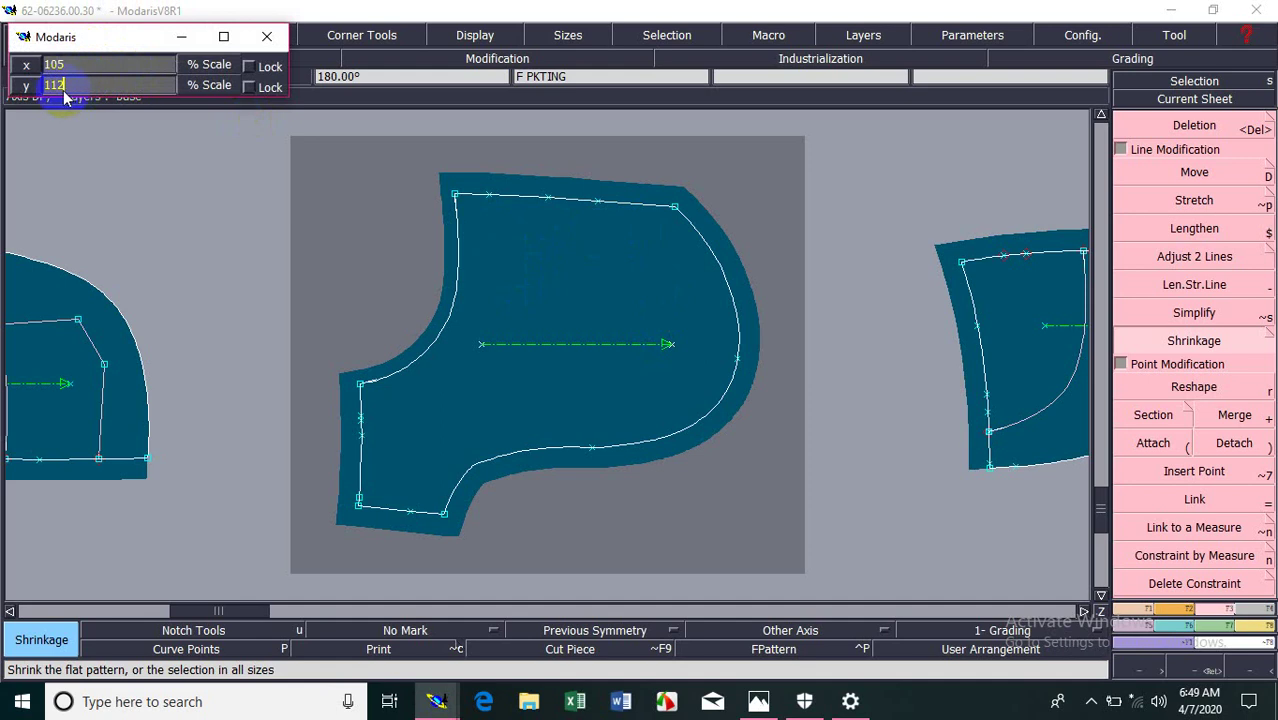
click(57, 90)
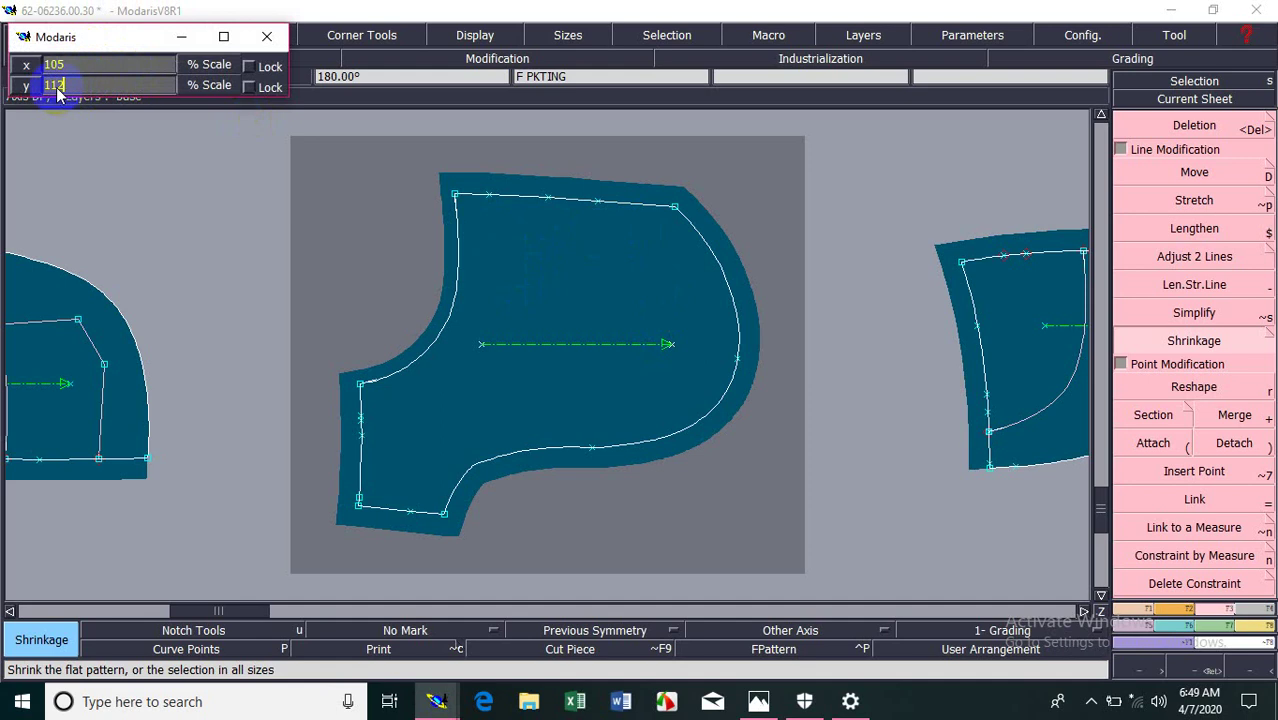
click(365, 225)
click(553, 207)
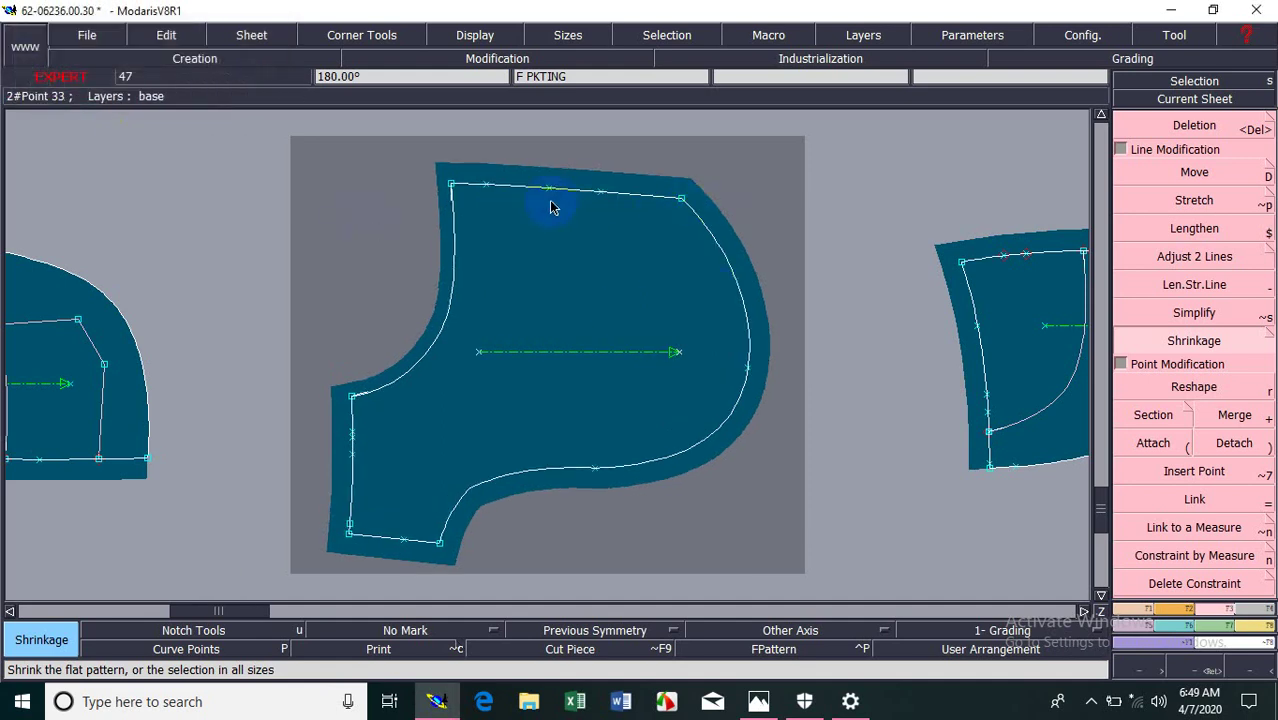
click(393, 496)
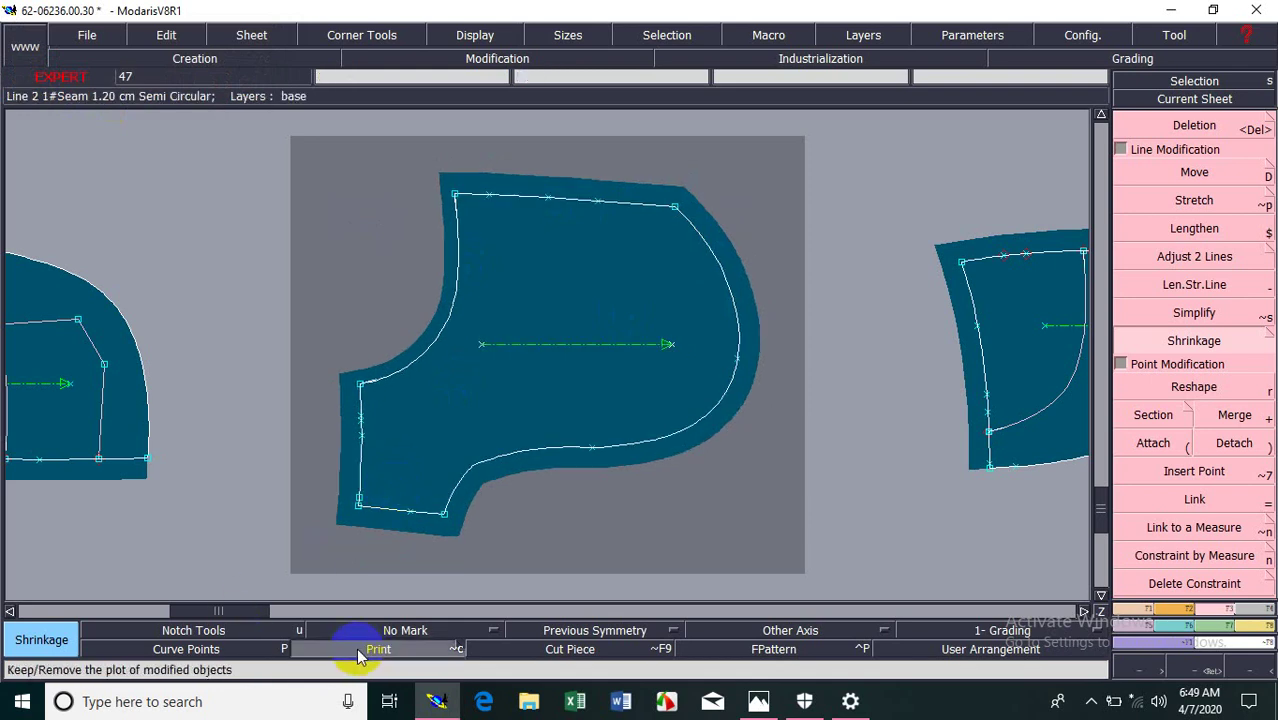
Step: Apply Shrinkage at 105% in x to the pocket piece with Print keeping its original outline, turn Print off and undo the shrinkage
click(740, 318)
click(573, 313)
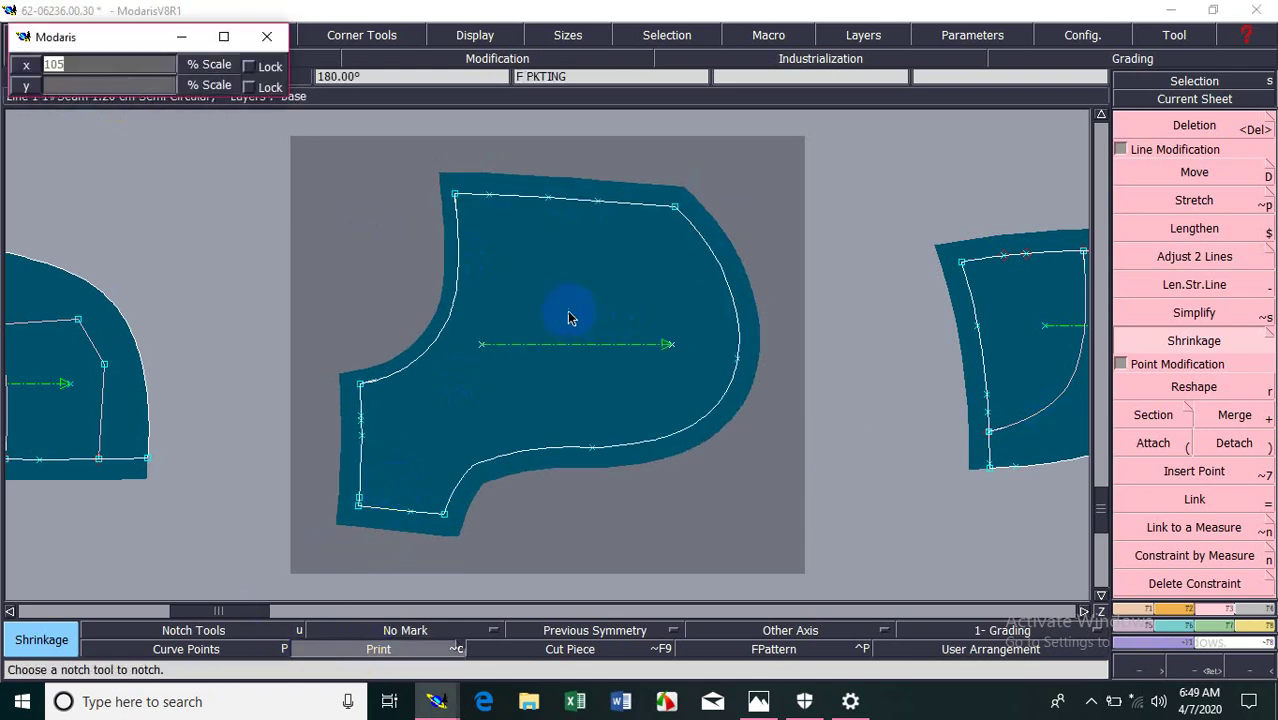
key(Tab)
key(Return)
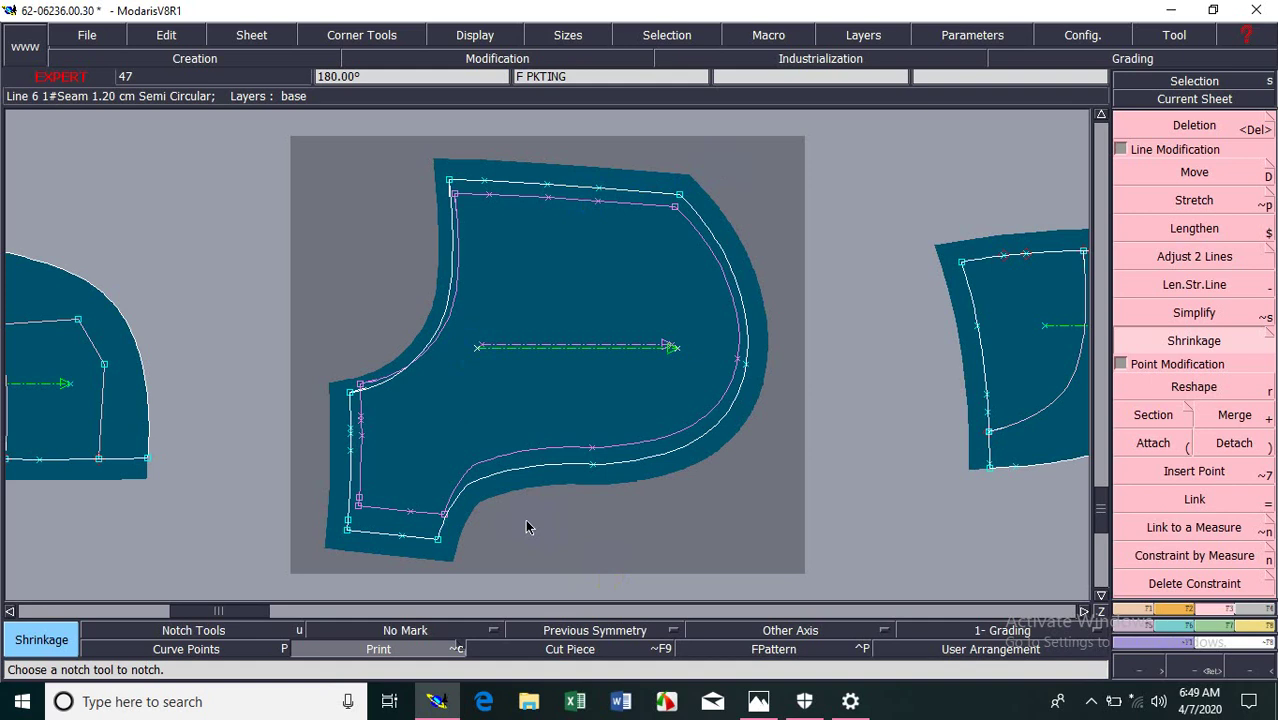
click(335, 627)
click(345, 648)
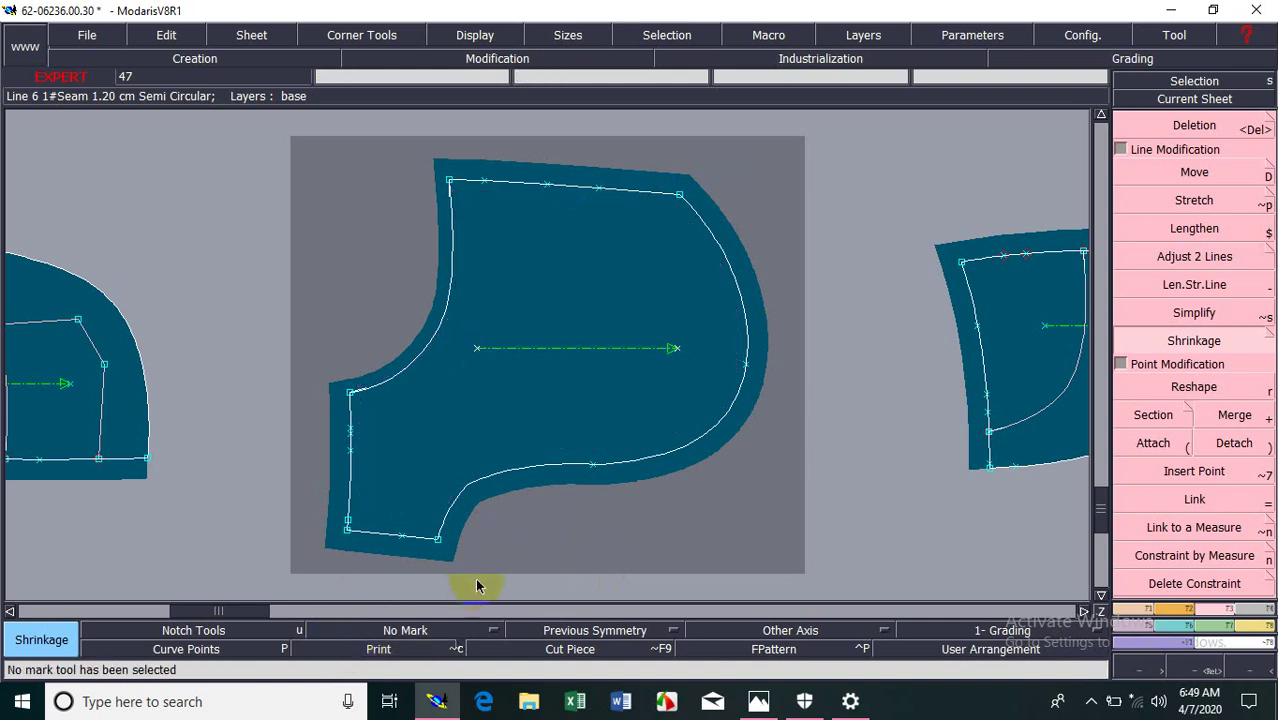
click(521, 546)
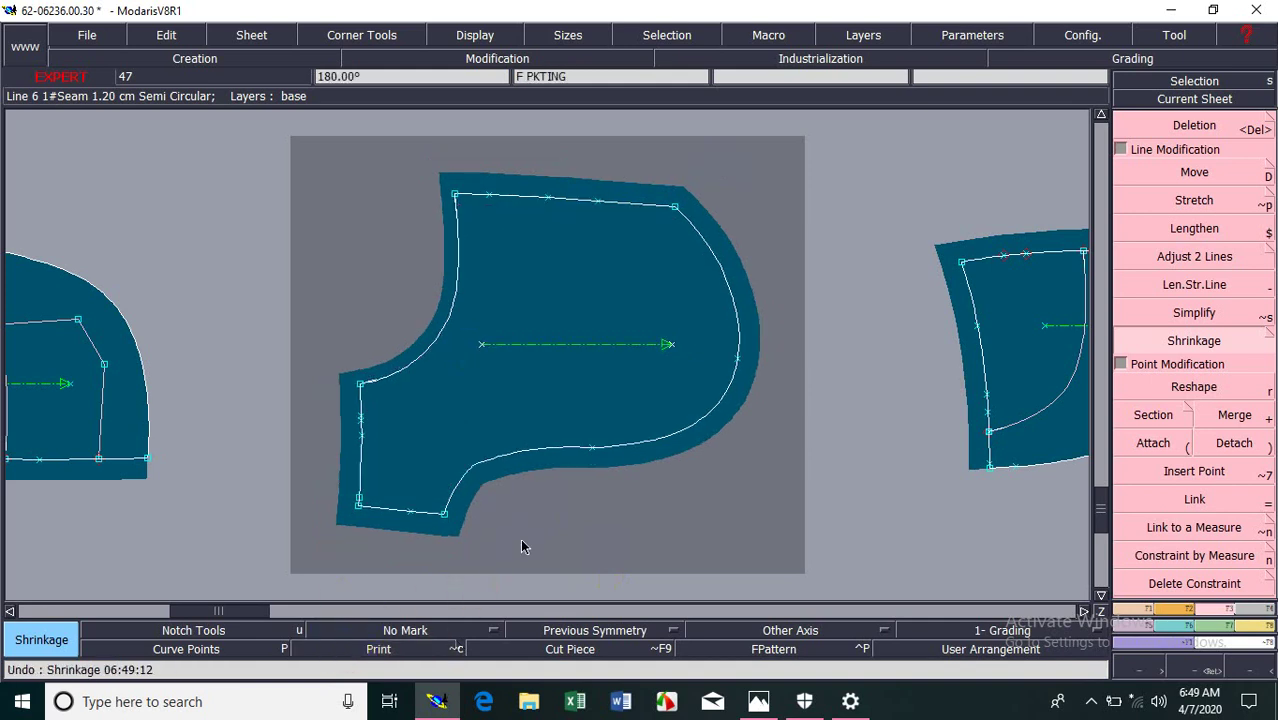
Step: Show all sheets, bring up the R/FRT right front piece and apply Shrinkage to it with 105% scale in x
key(j)
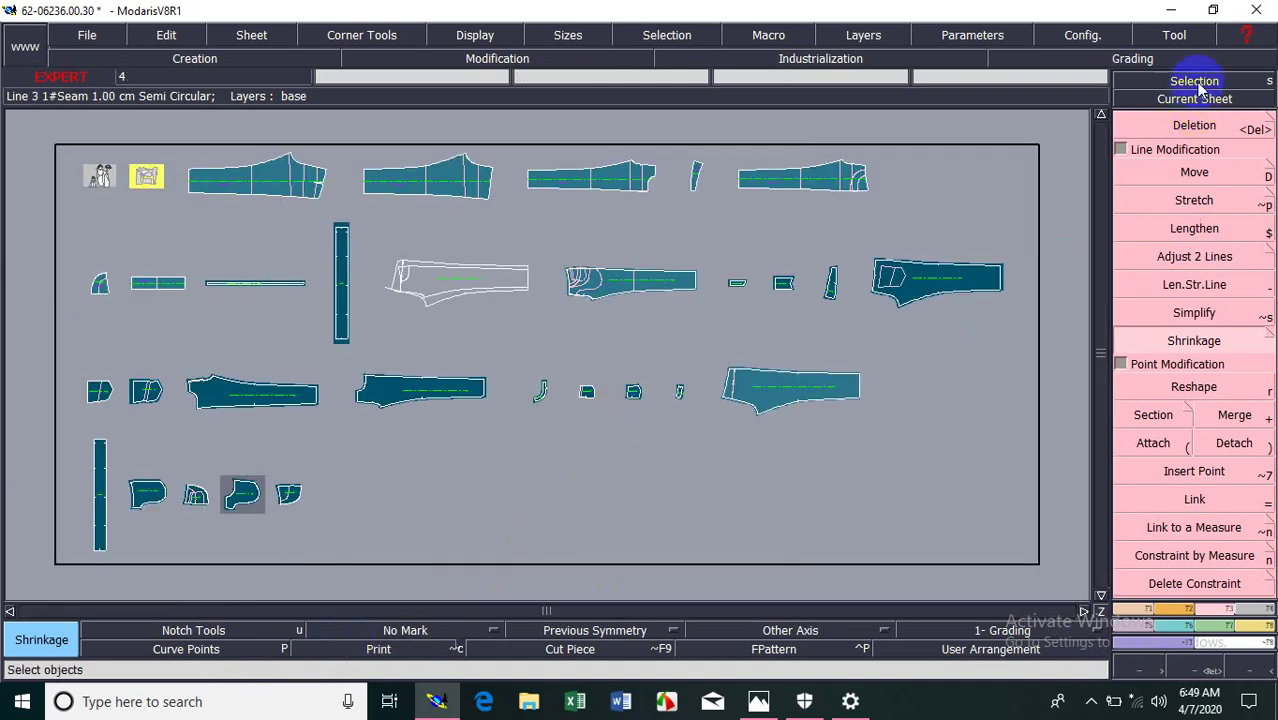
click(1150, 105)
click(252, 380)
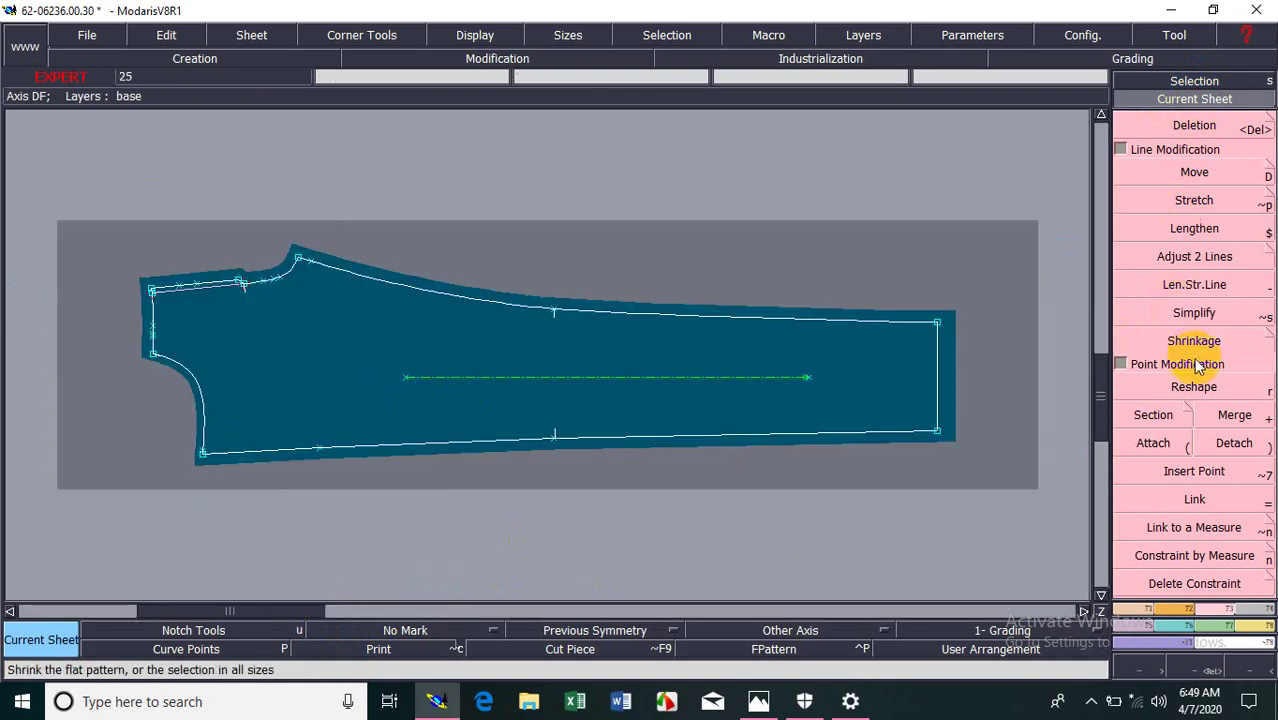
click(1194, 341)
click(548, 356)
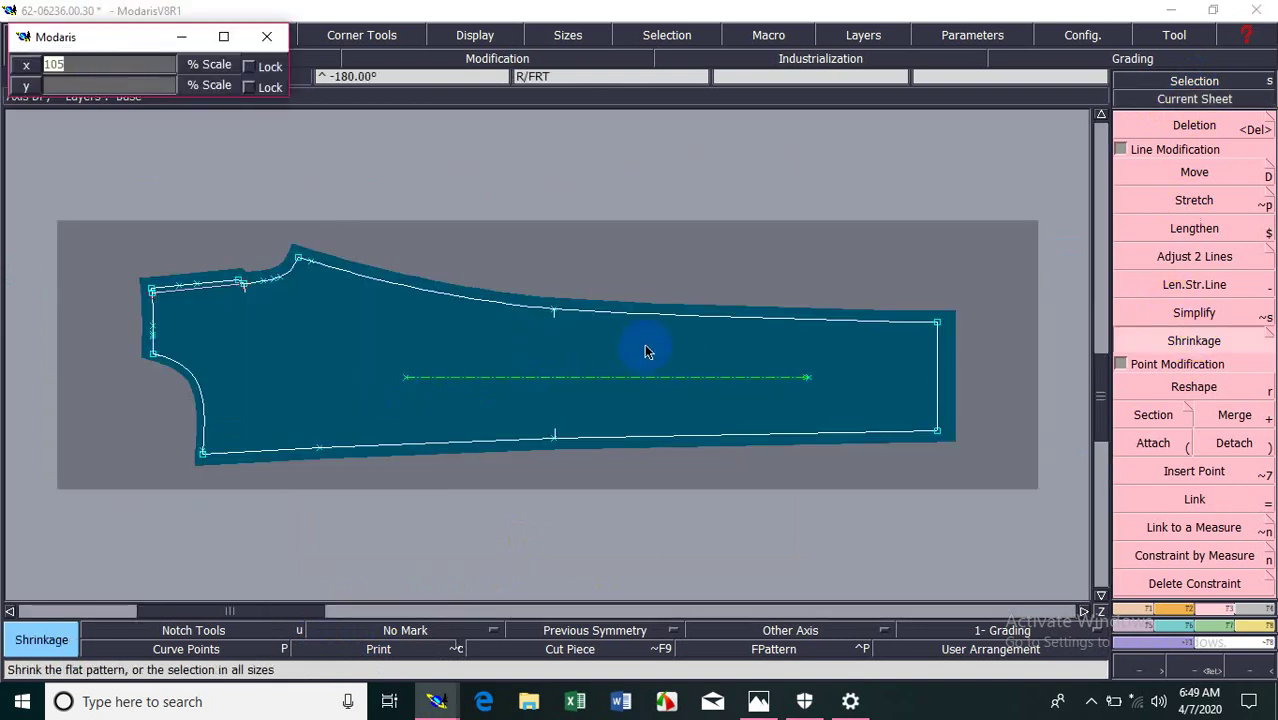
key(Return)
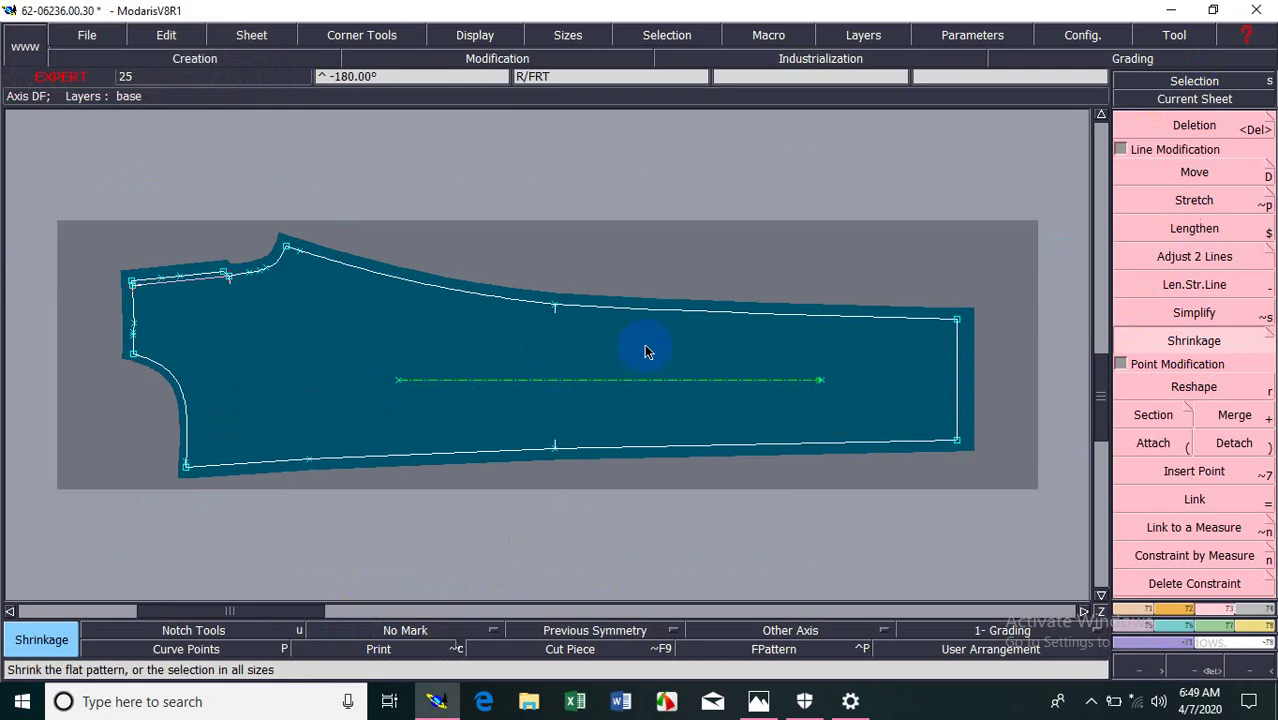
Step: Undo the shrinkage on the R/FRT right front piece and move on to the L/FRT left front piece
key(ctrl+z)
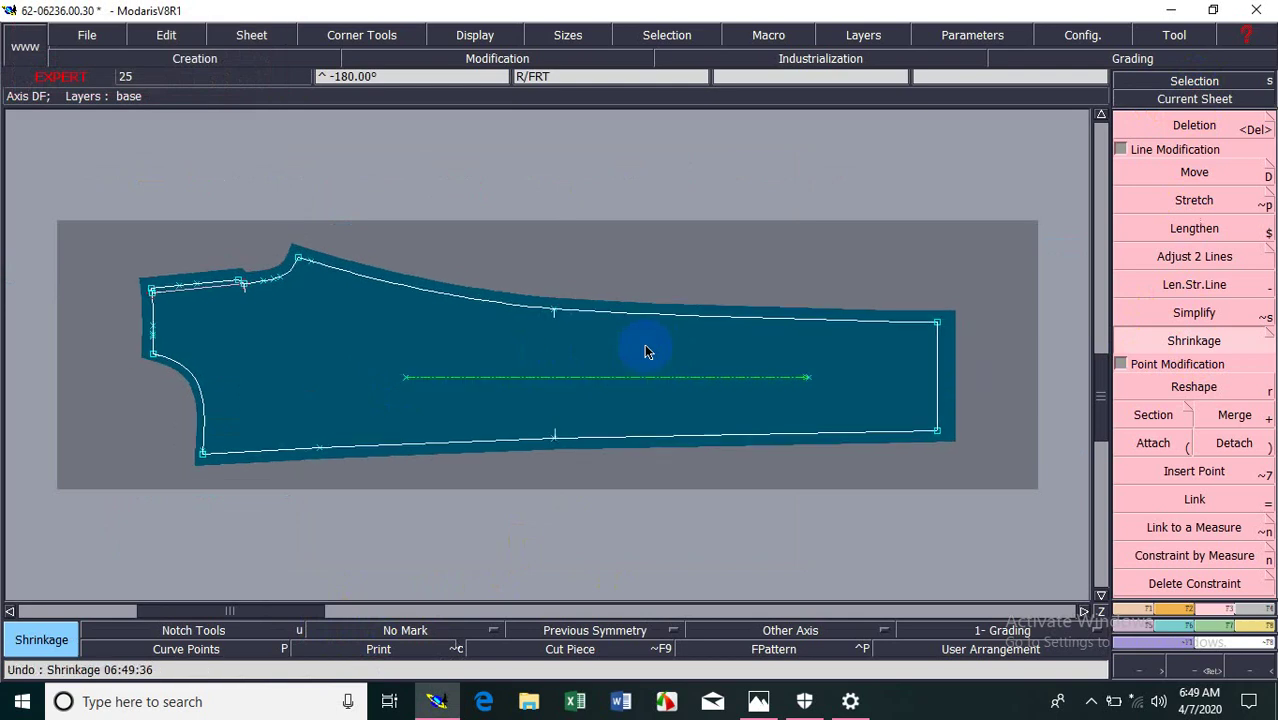
click(1178, 390)
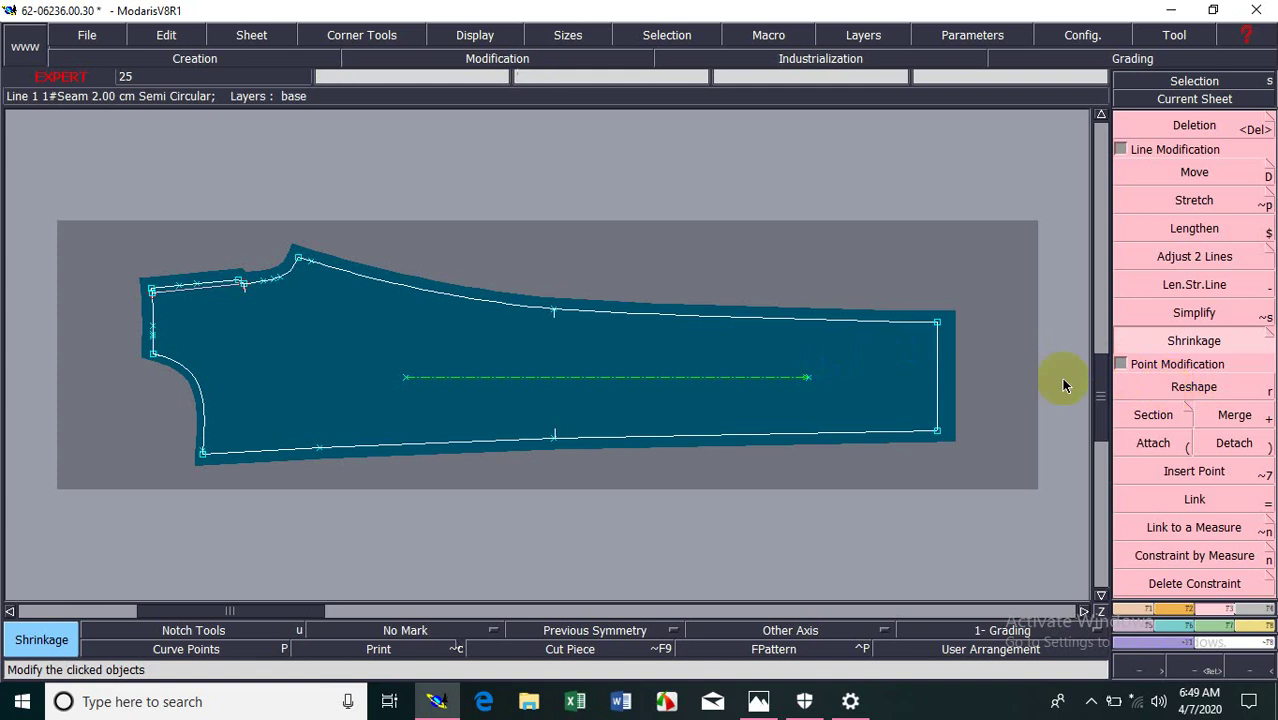
key(Page_Down)
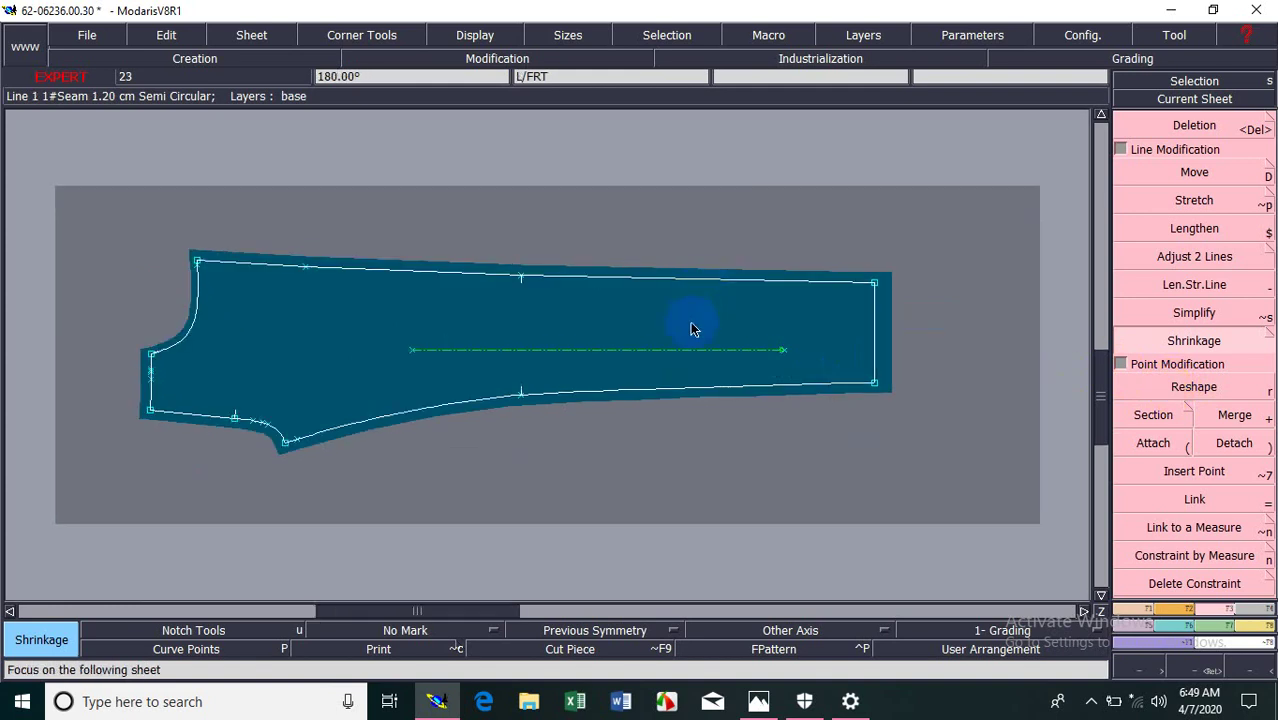
Step: Try Reshape on a characteristic point in the L/FRT piece's front crotch curve, moving it slightly outward
click(1151, 392)
key(Return)
drag(108, 336, 368, 476)
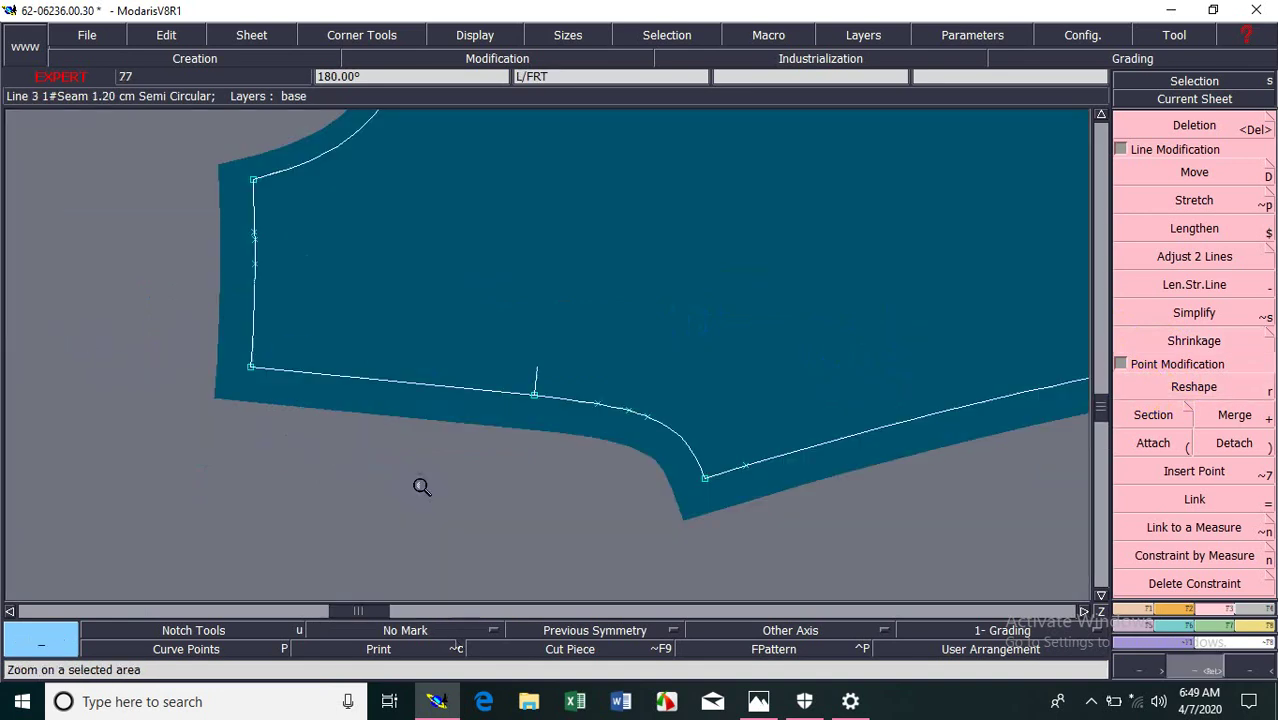
drag(285, 334, 759, 551)
click(1222, 416)
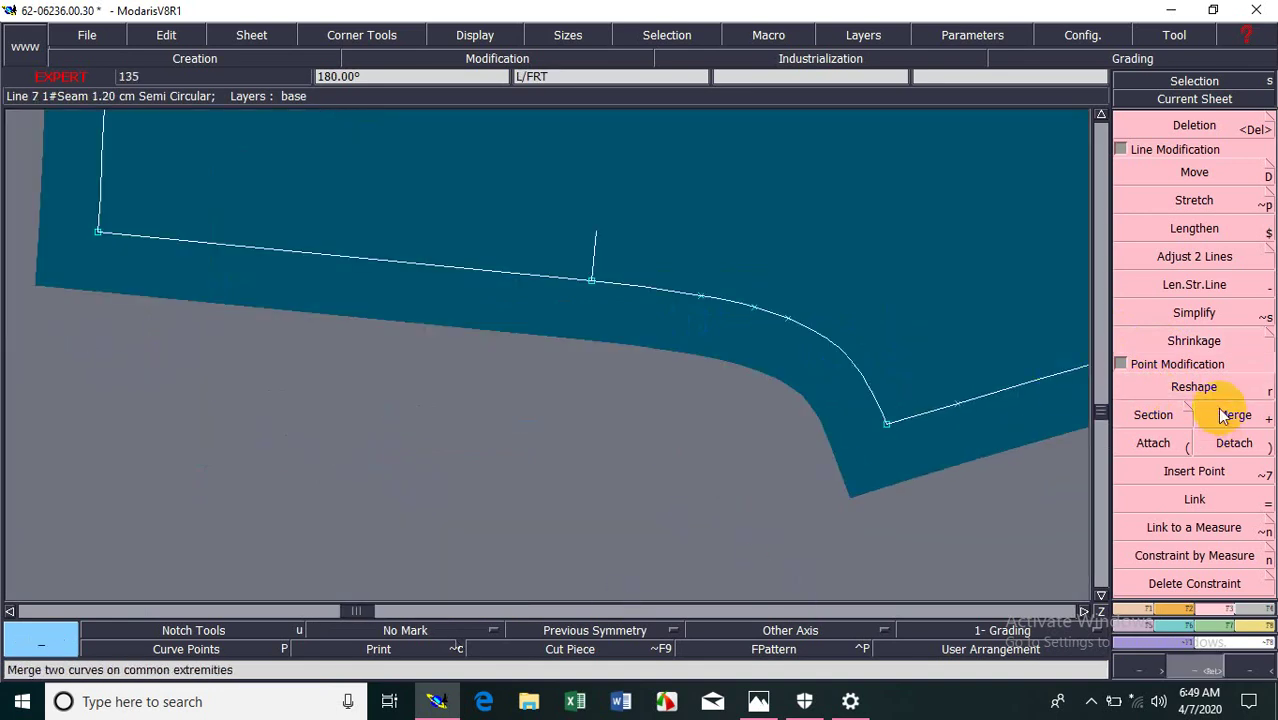
click(1203, 388)
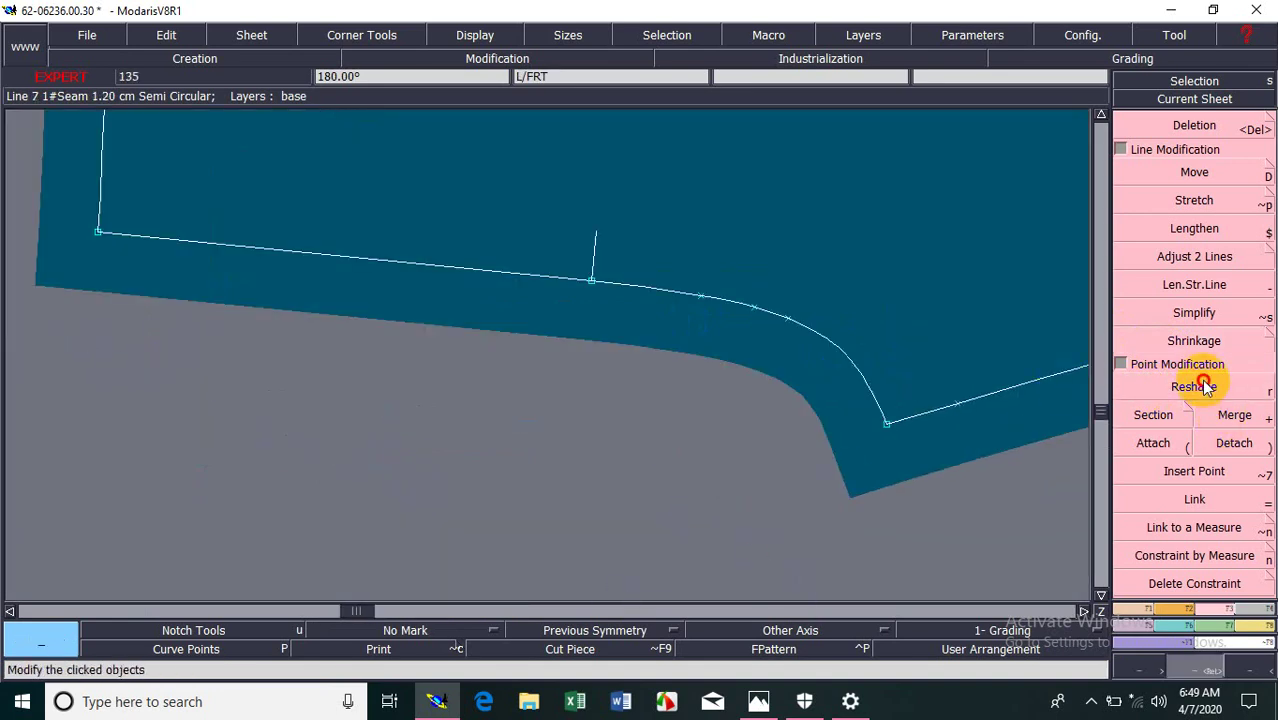
click(788, 319)
click(789, 323)
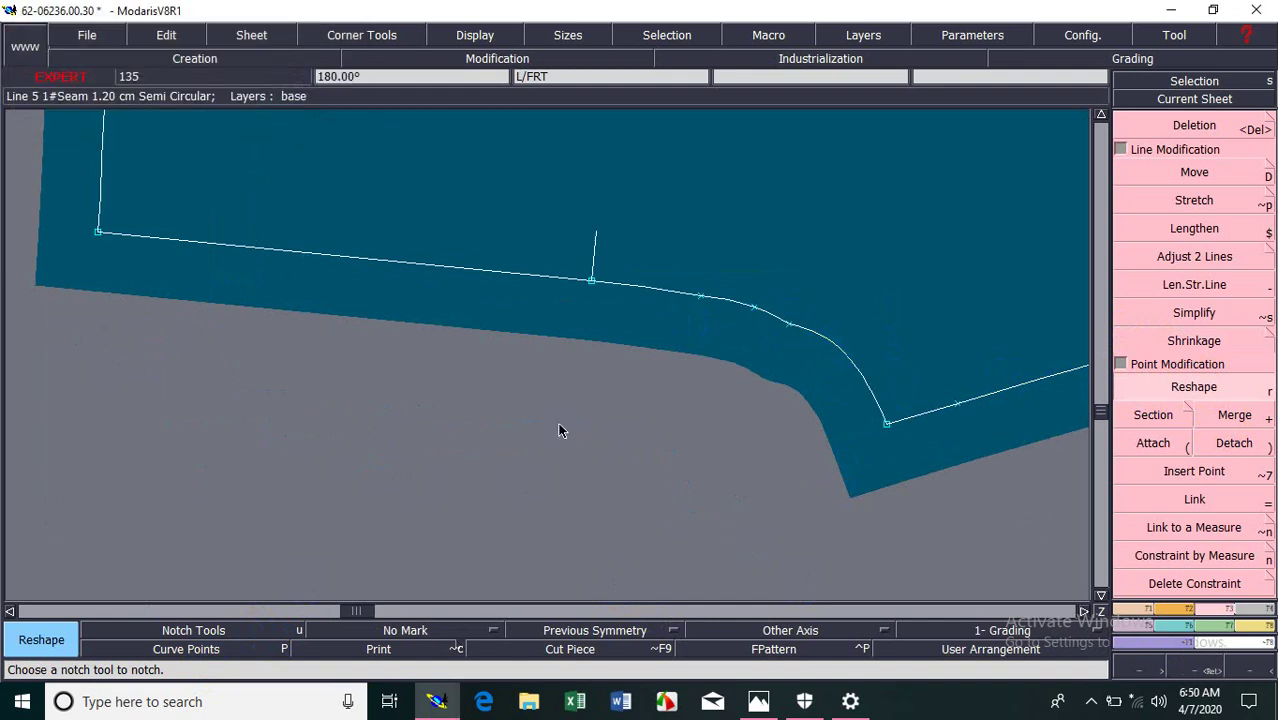
Step: Try Reshape on the notched point above the L/FRT crotch curve, moving it about 0.25 cm, and undo it
click(592, 282)
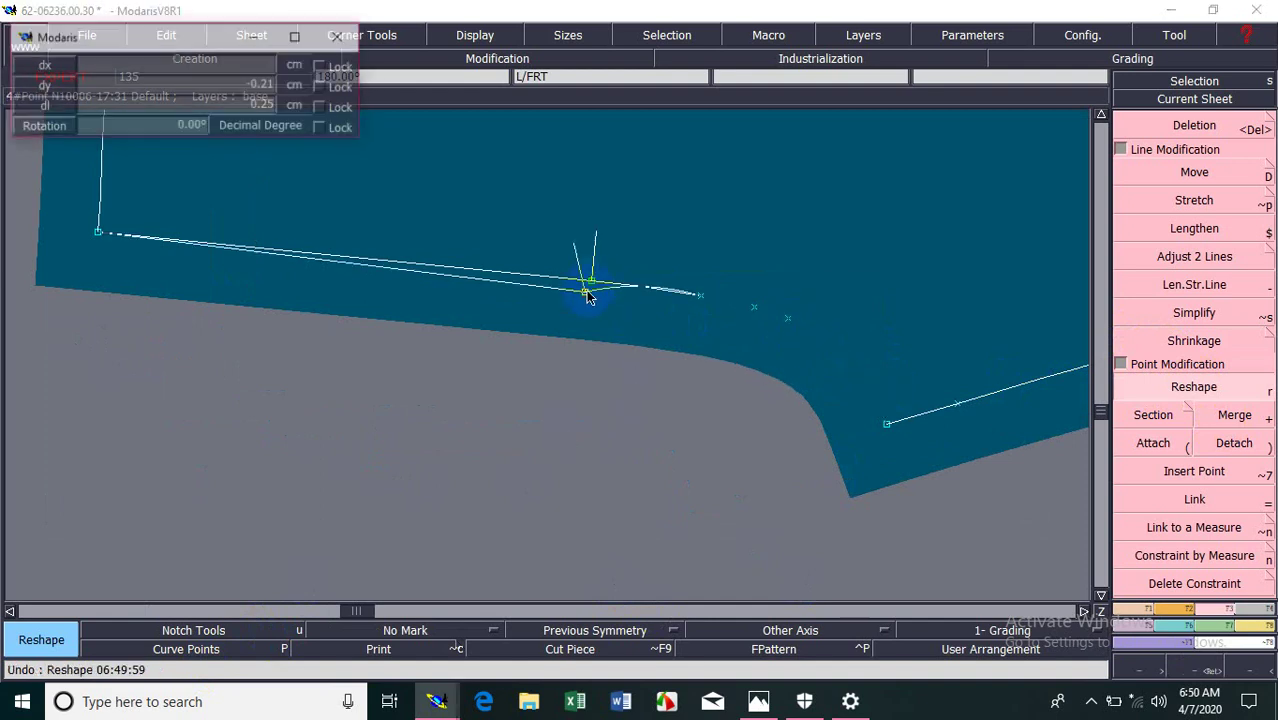
click(589, 293)
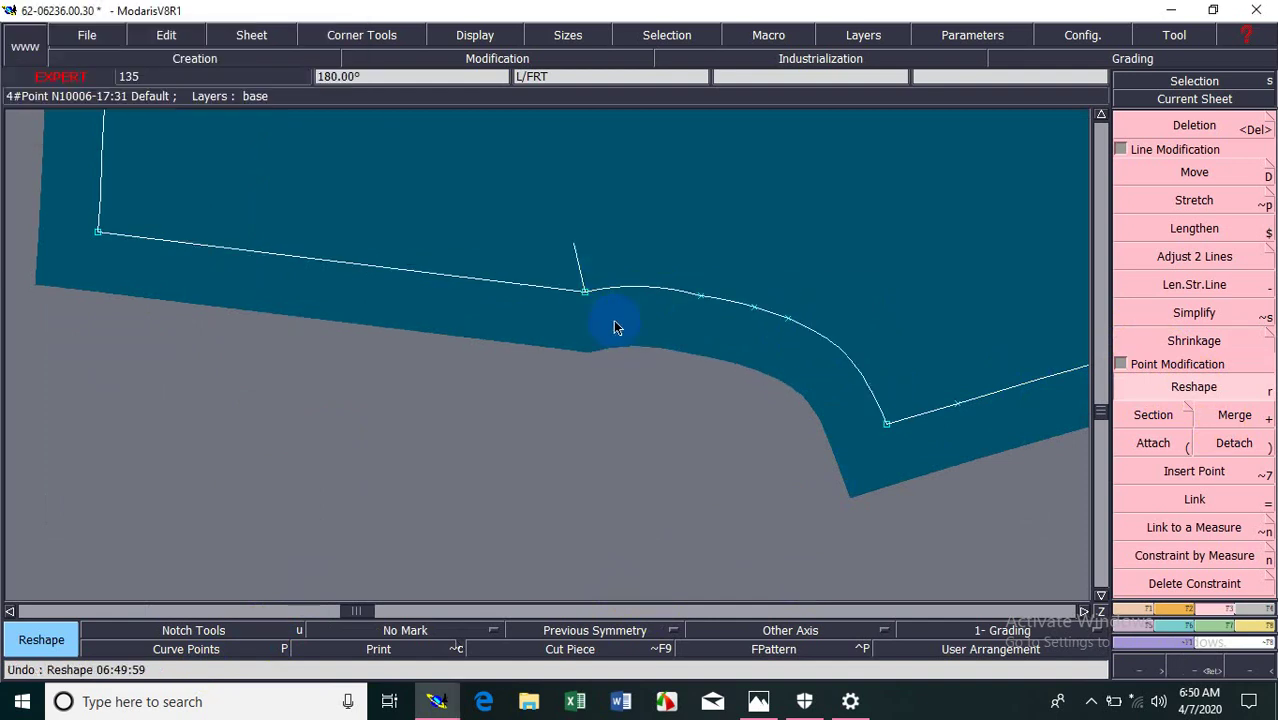
key(ctrl+z)
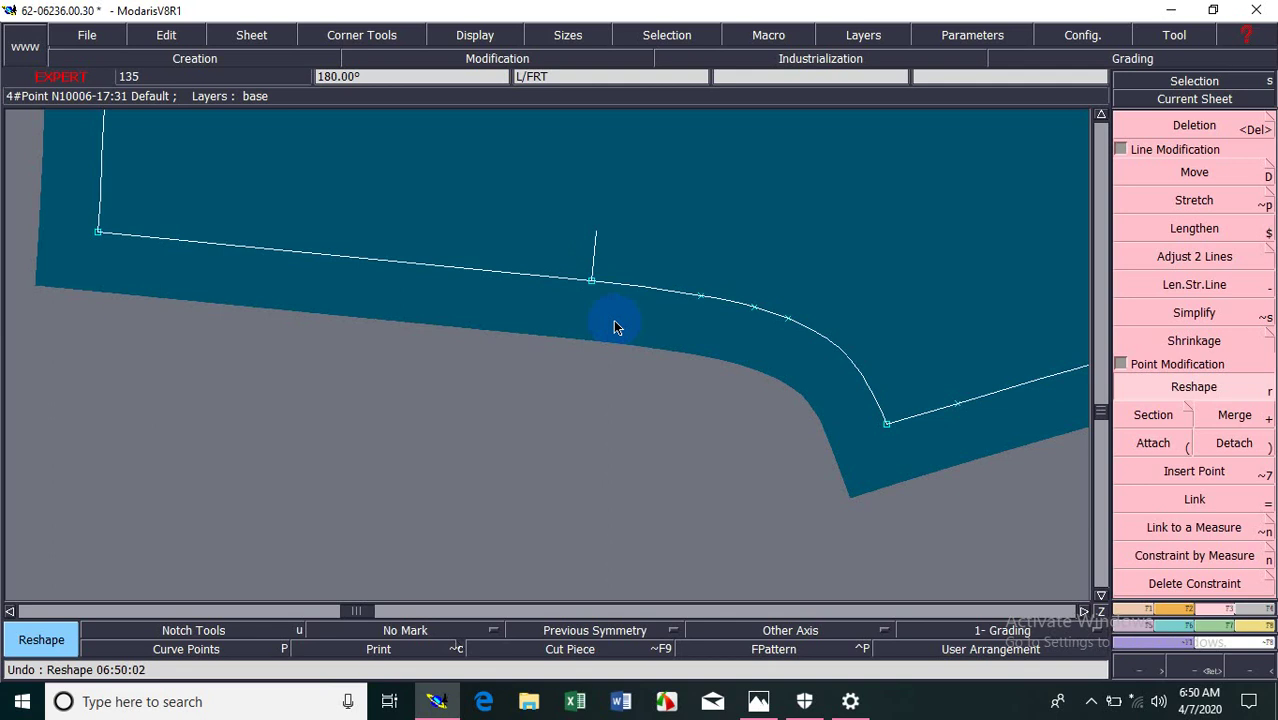
Step: Display the curve points and Reshape three of them along the L/FRT front crotch curve to make it rounder
click(229, 651)
click(1201, 668)
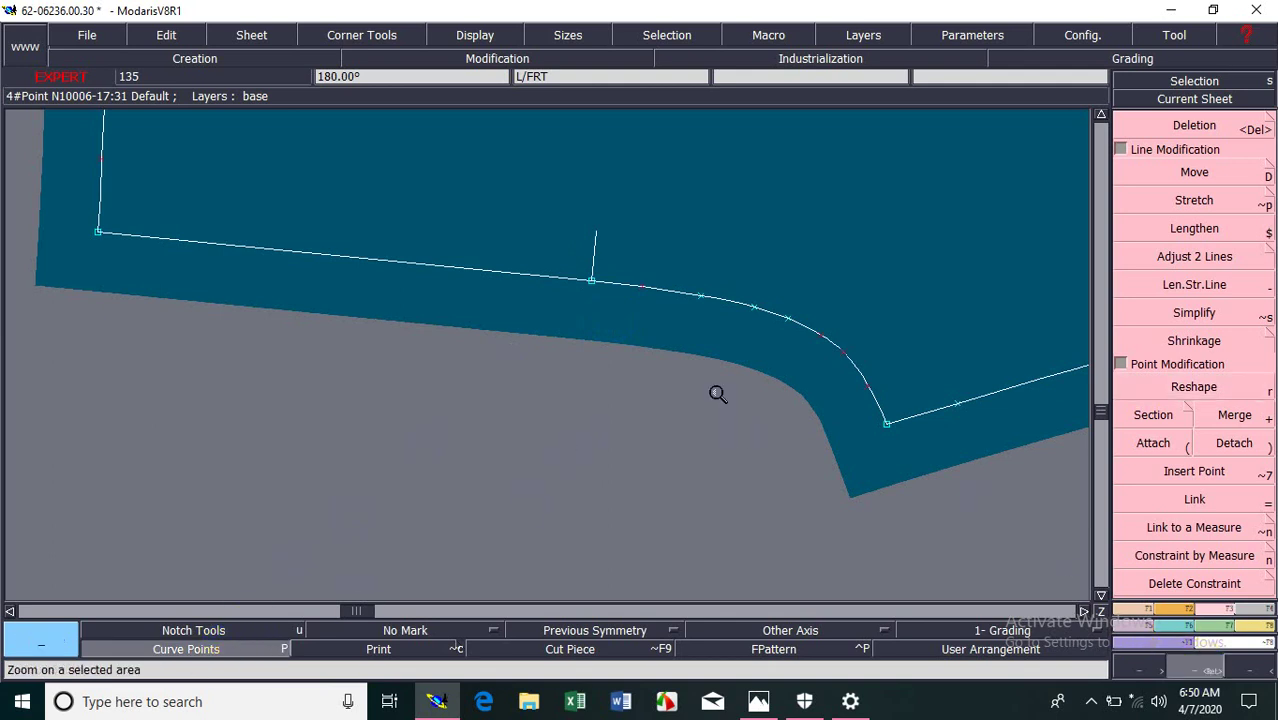
drag(398, 204, 970, 465)
click(970, 465)
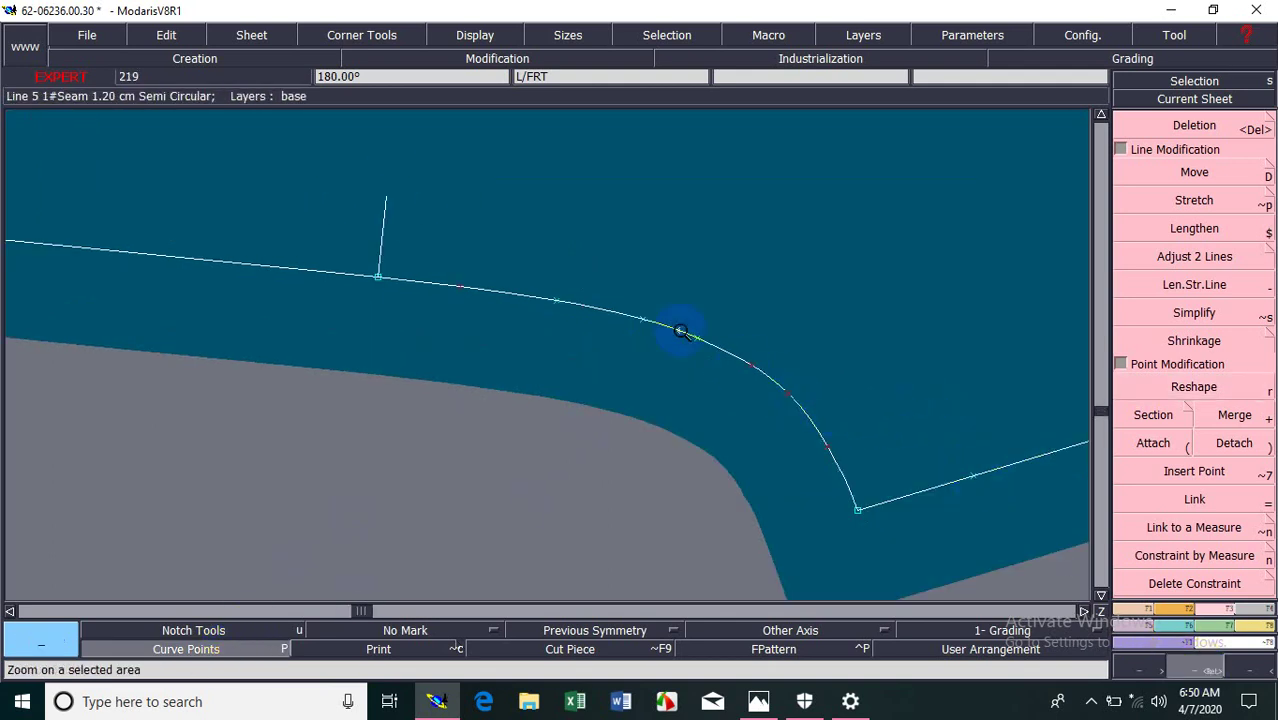
click(1160, 388)
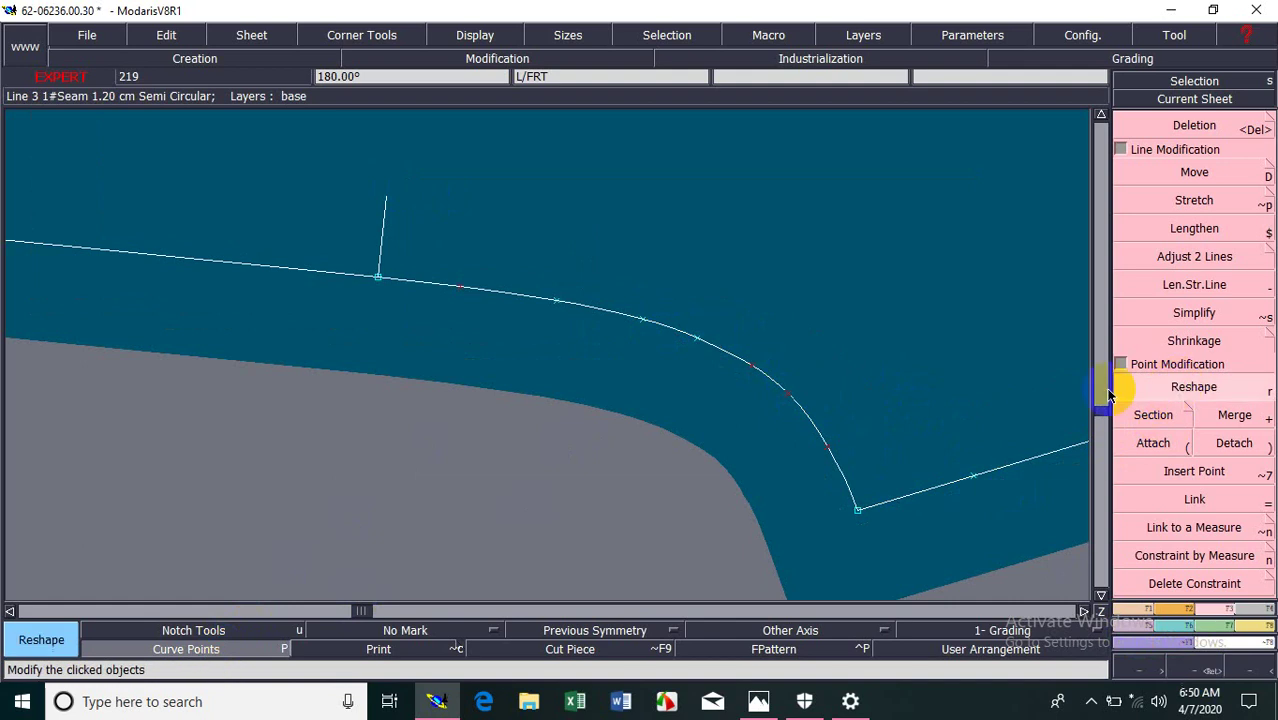
drag(753, 365, 757, 367)
click(755, 362)
click(787, 392)
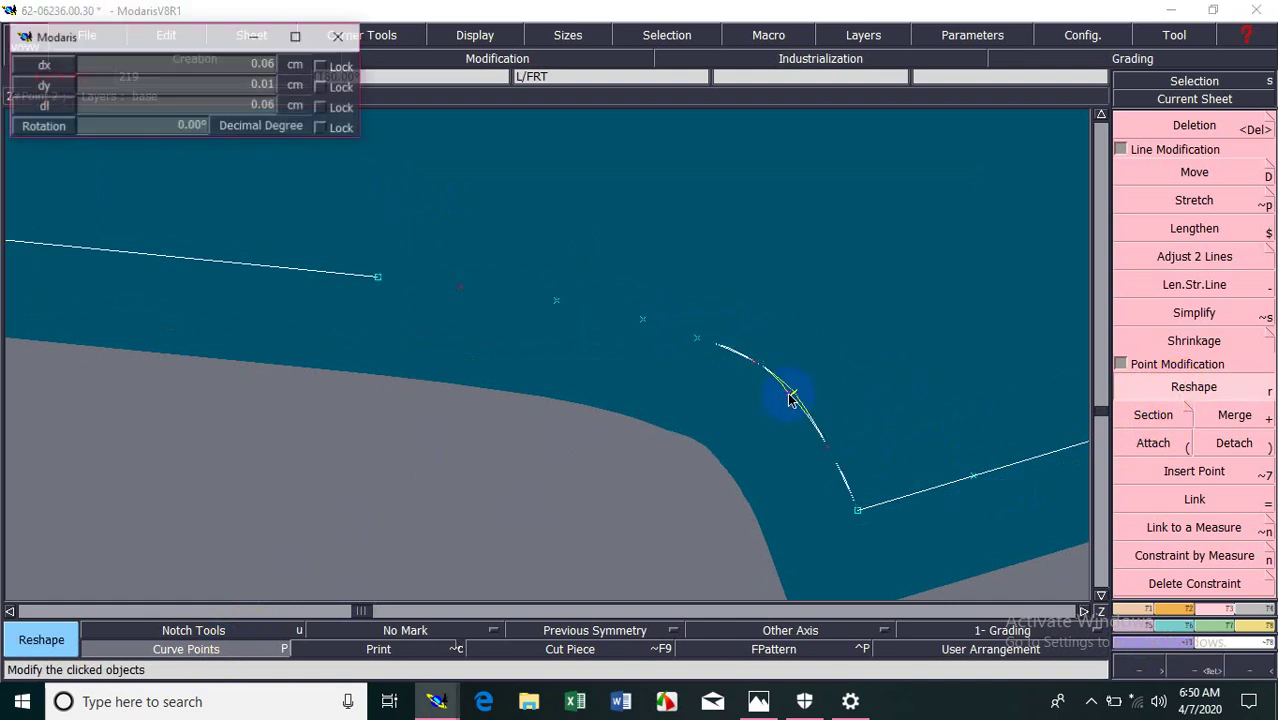
click(795, 392)
mouse_move(835, 458)
mouse_down()
mouse_move(831, 443)
mouse_move(845, 450)
mouse_up()
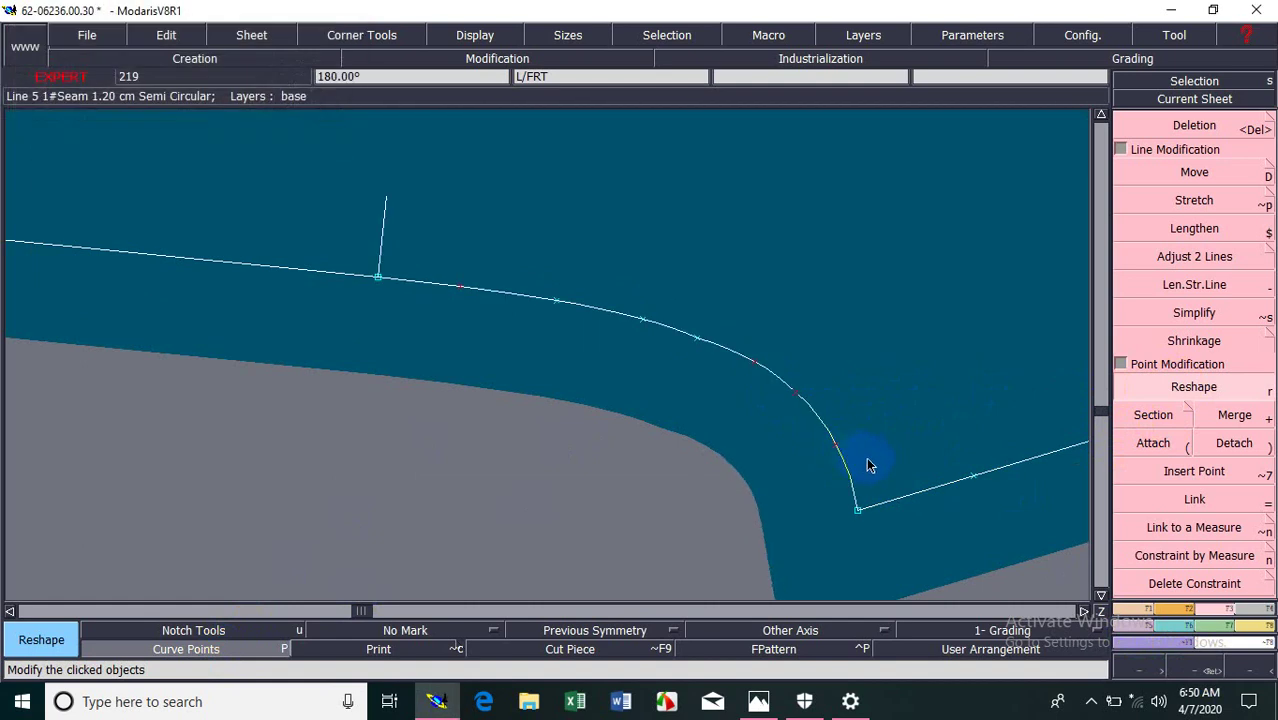
Step: Examine the reshaped crotch curve, activate Section and point out the two hem corner points of the L/FRT piece
key(Home)
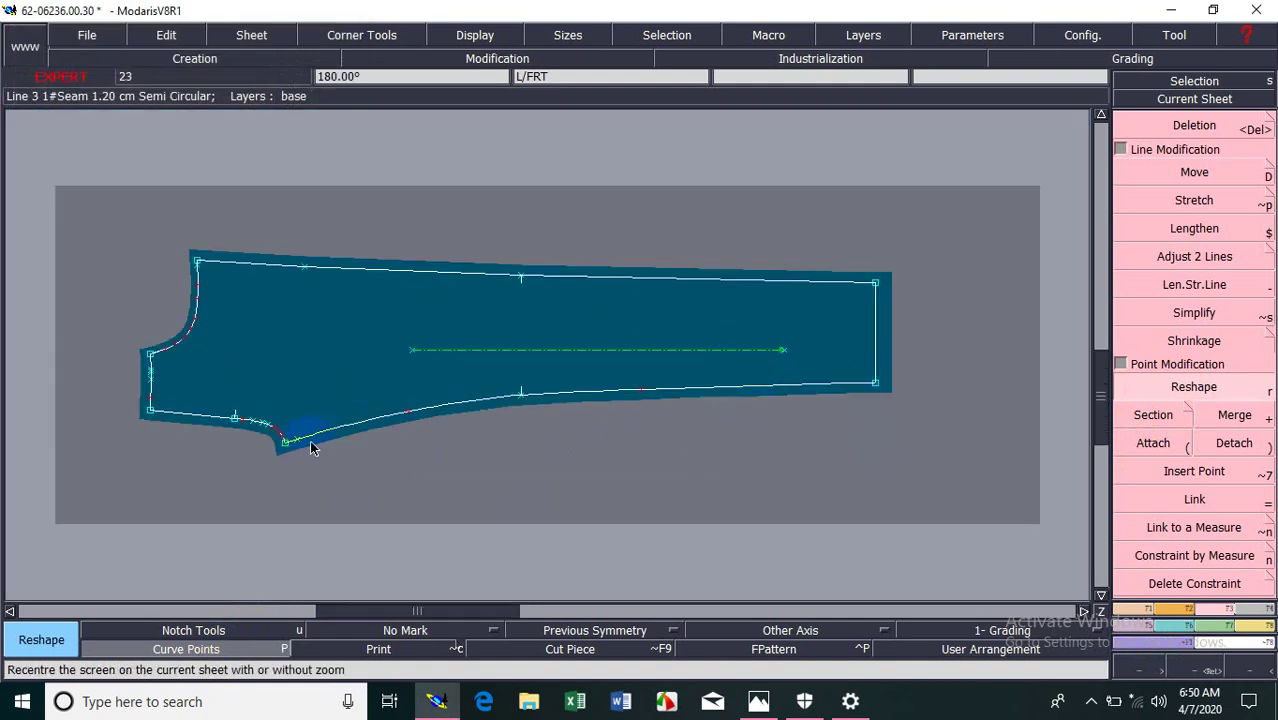
key(Return)
drag(203, 399, 386, 498)
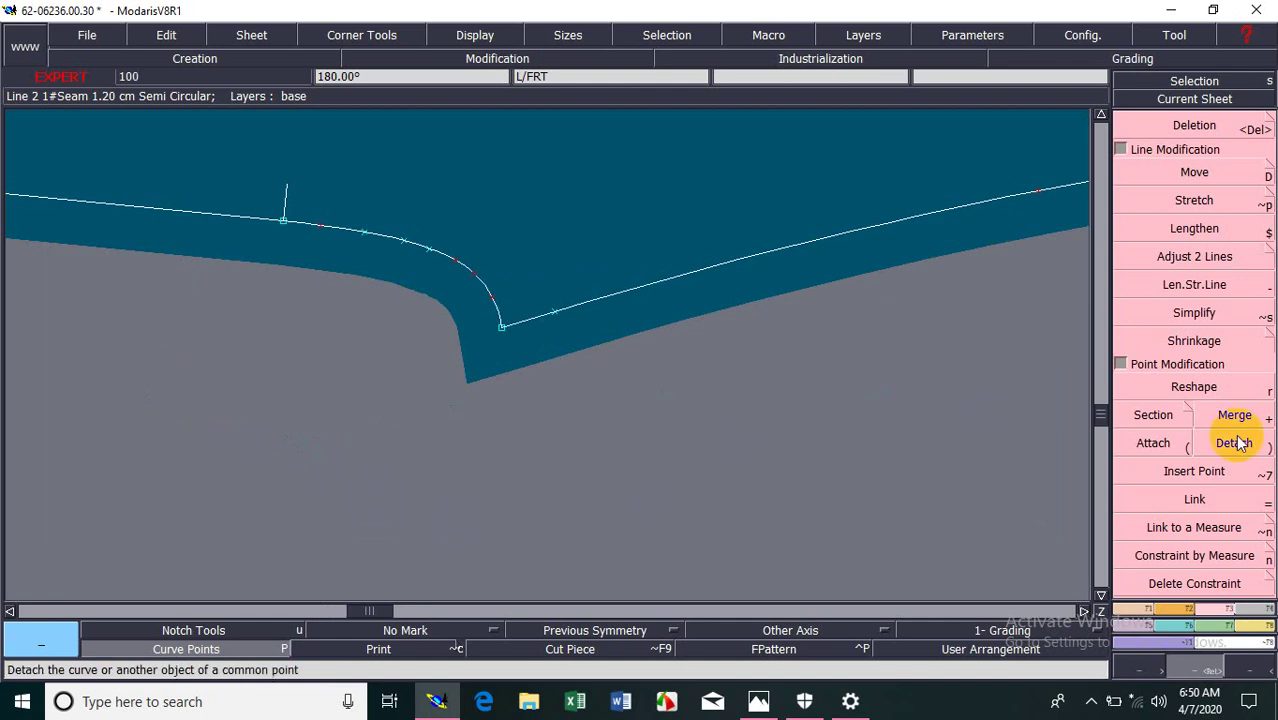
click(1166, 416)
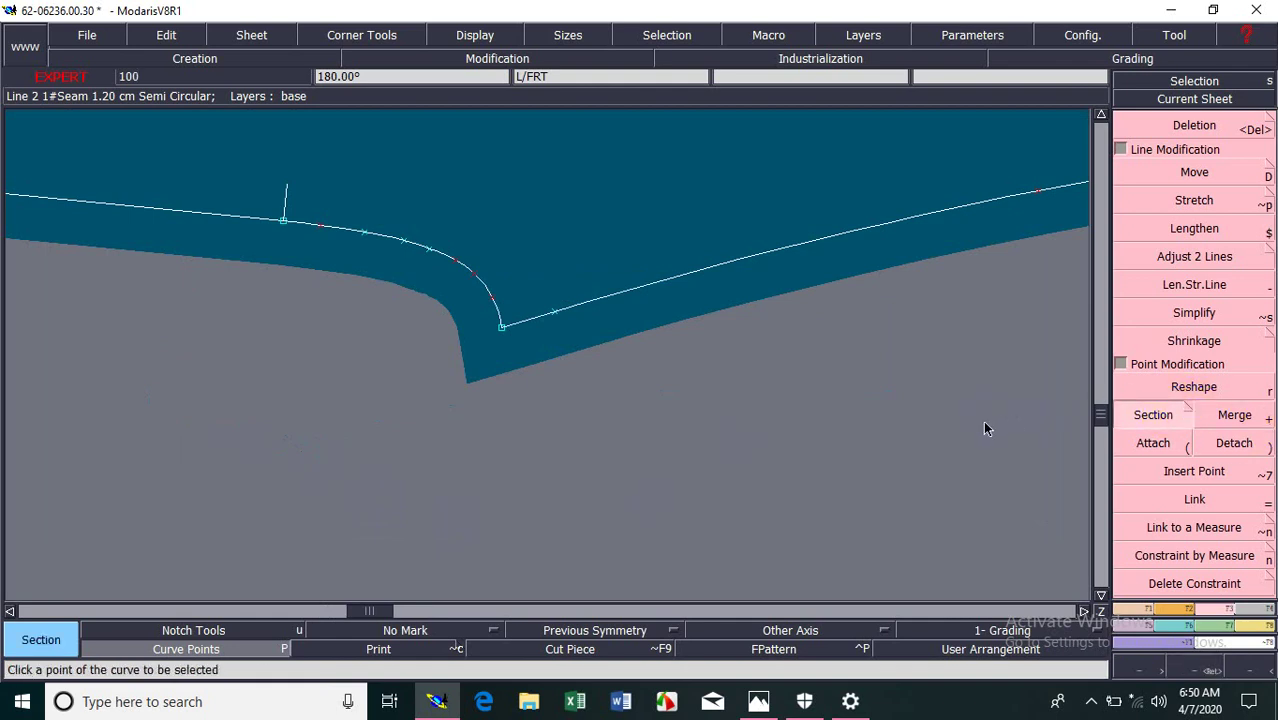
key(Home)
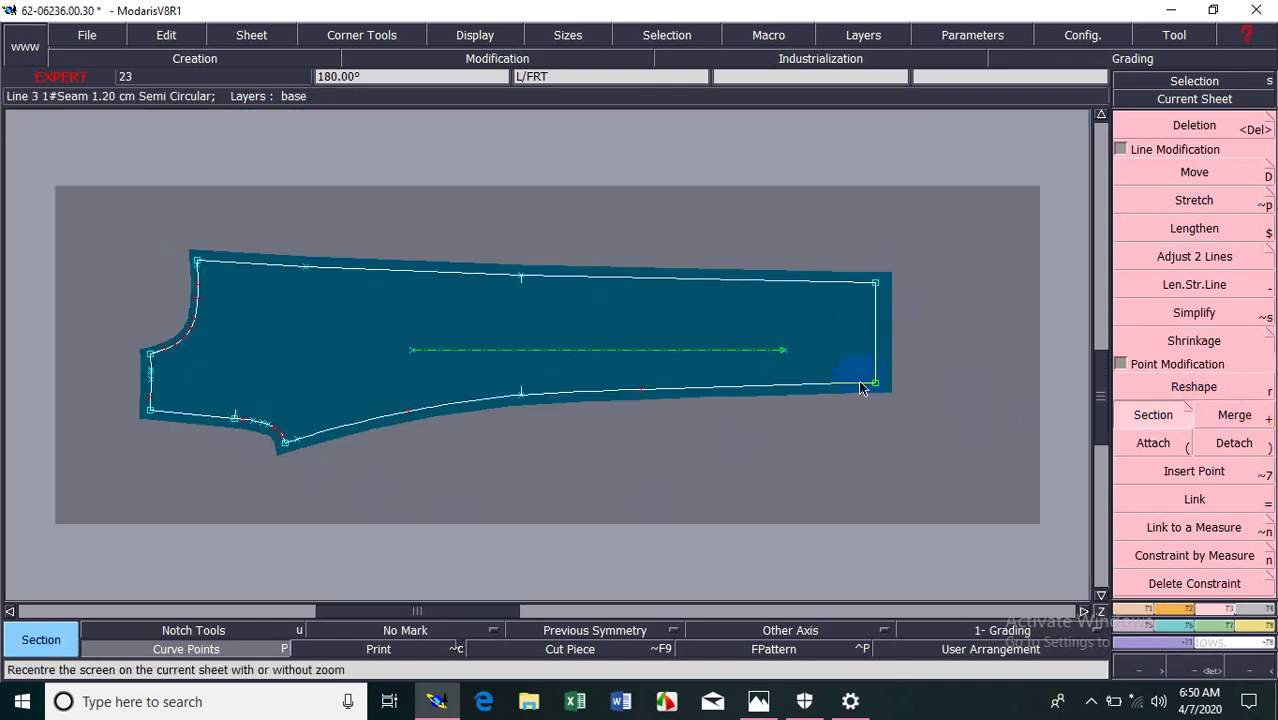
drag(855, 263, 902, 304)
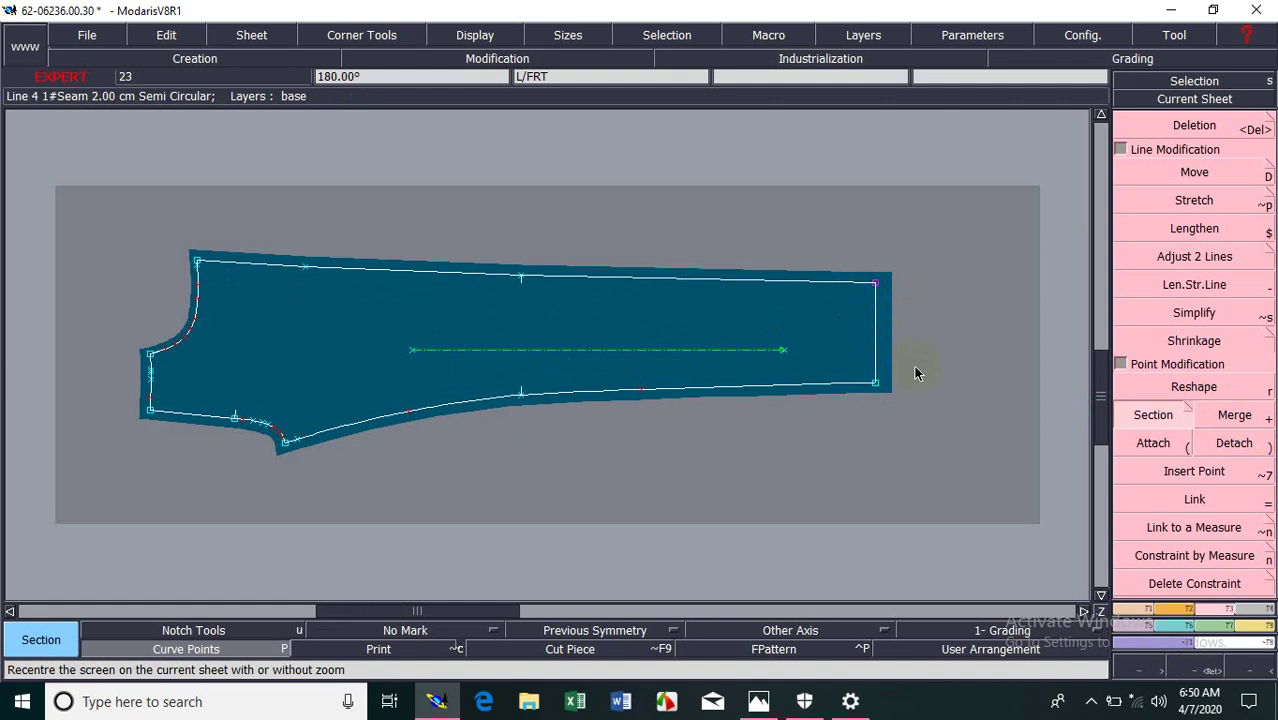
click(915, 367)
drag(858, 361, 890, 401)
click(661, 460)
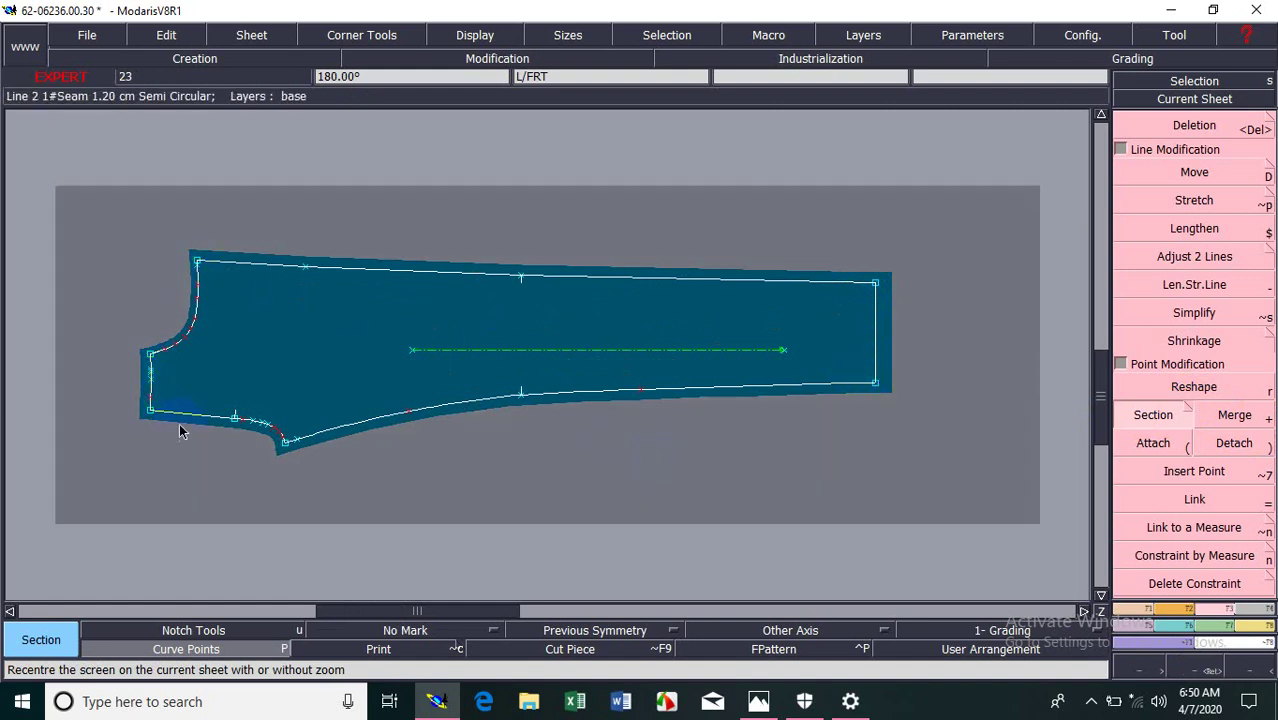
click(535, 293)
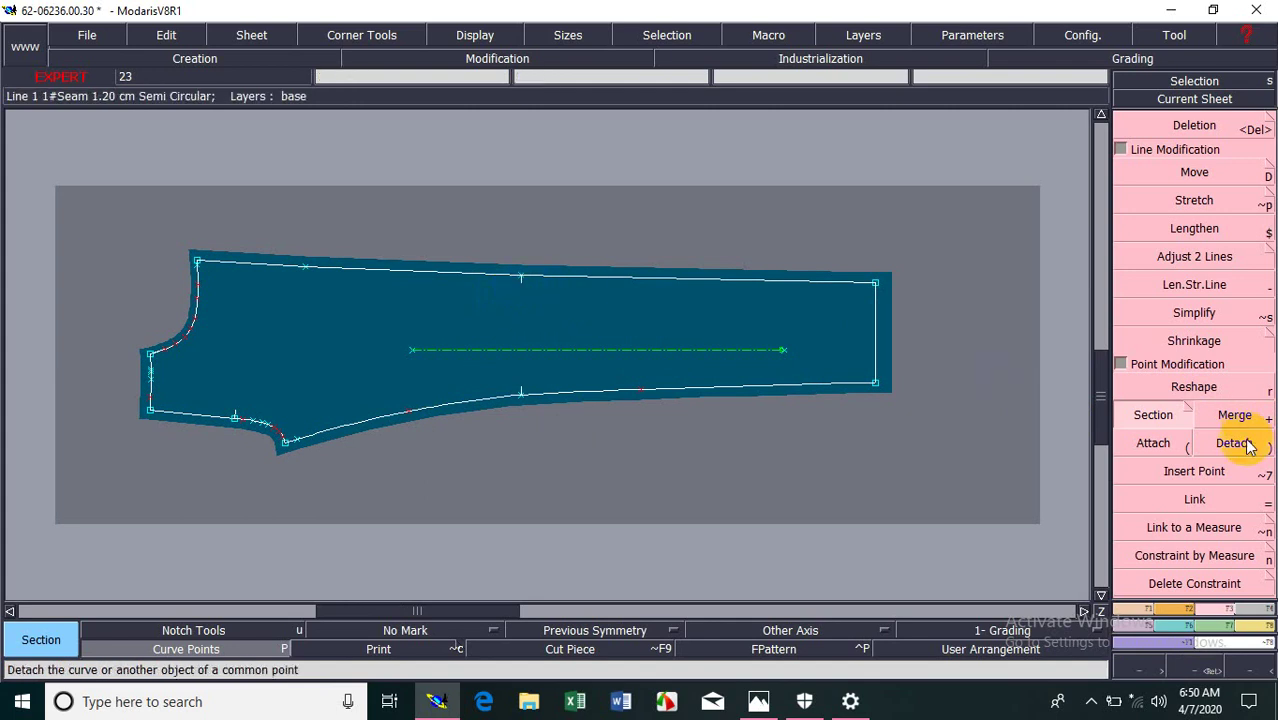
Step: Section the L/FRT side seam at its hip and knee points and the inseam at the knee, and Merge the lines again
click(1174, 424)
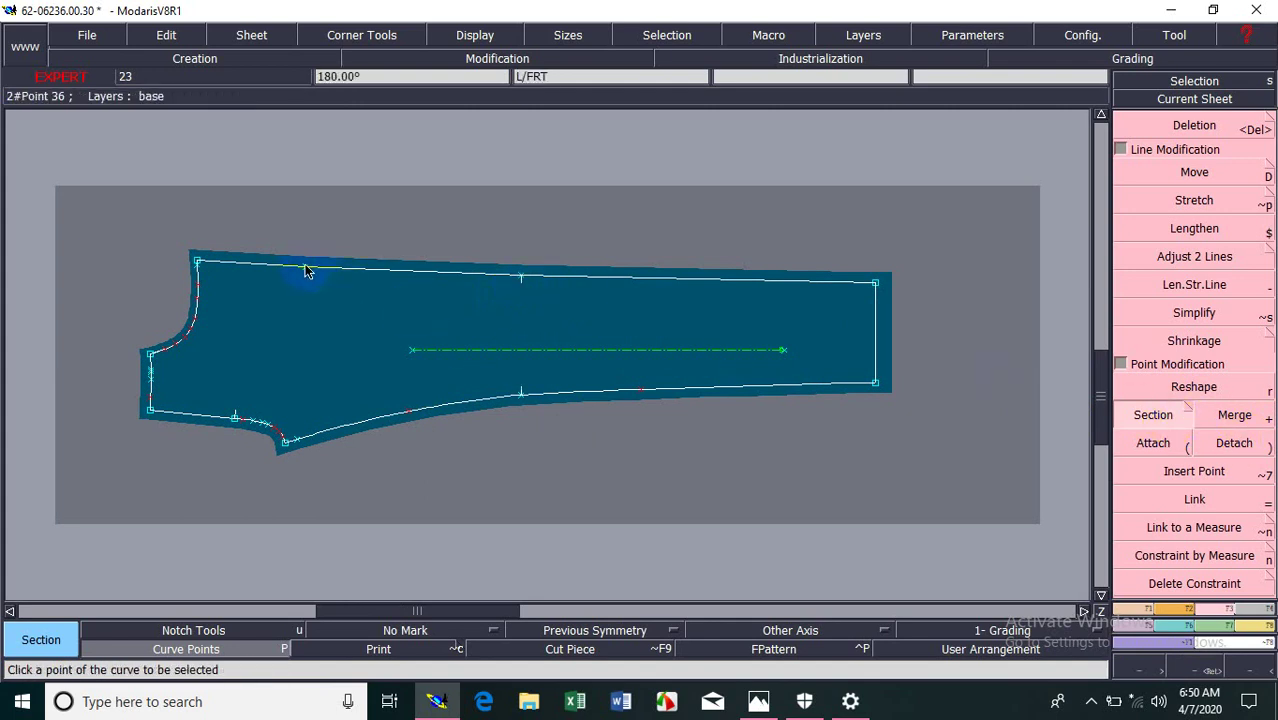
click(520, 275)
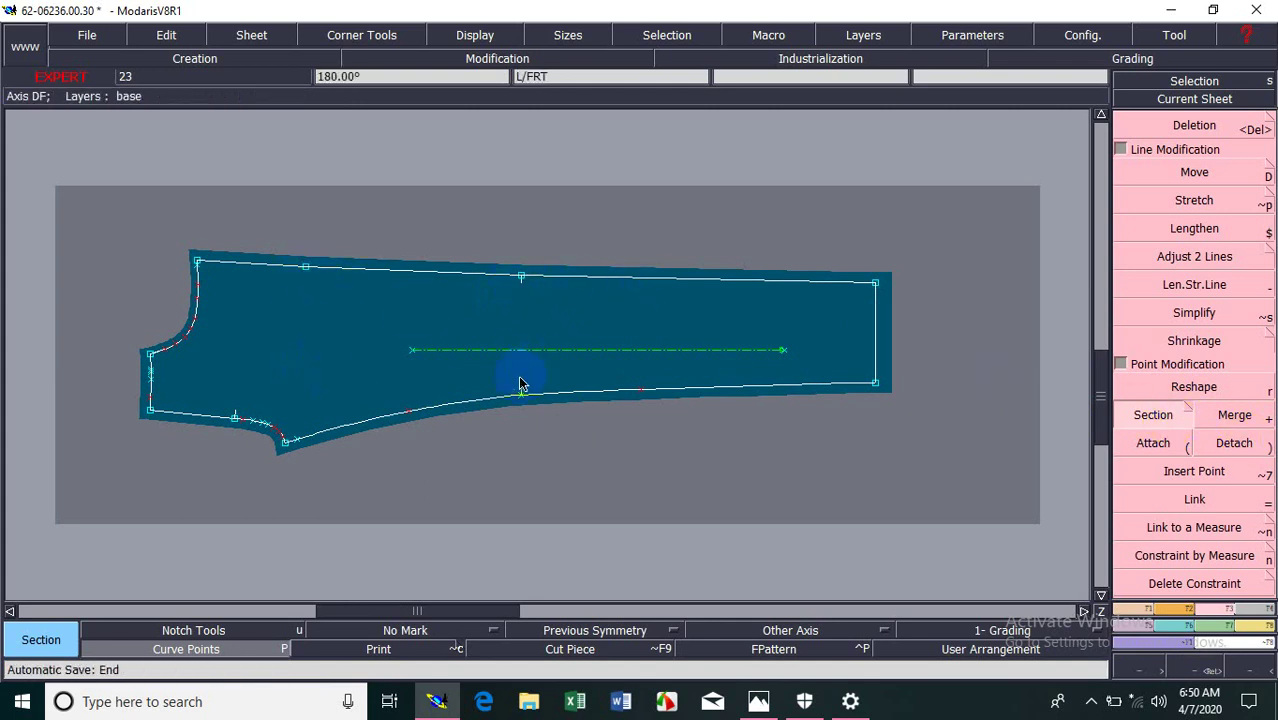
click(522, 394)
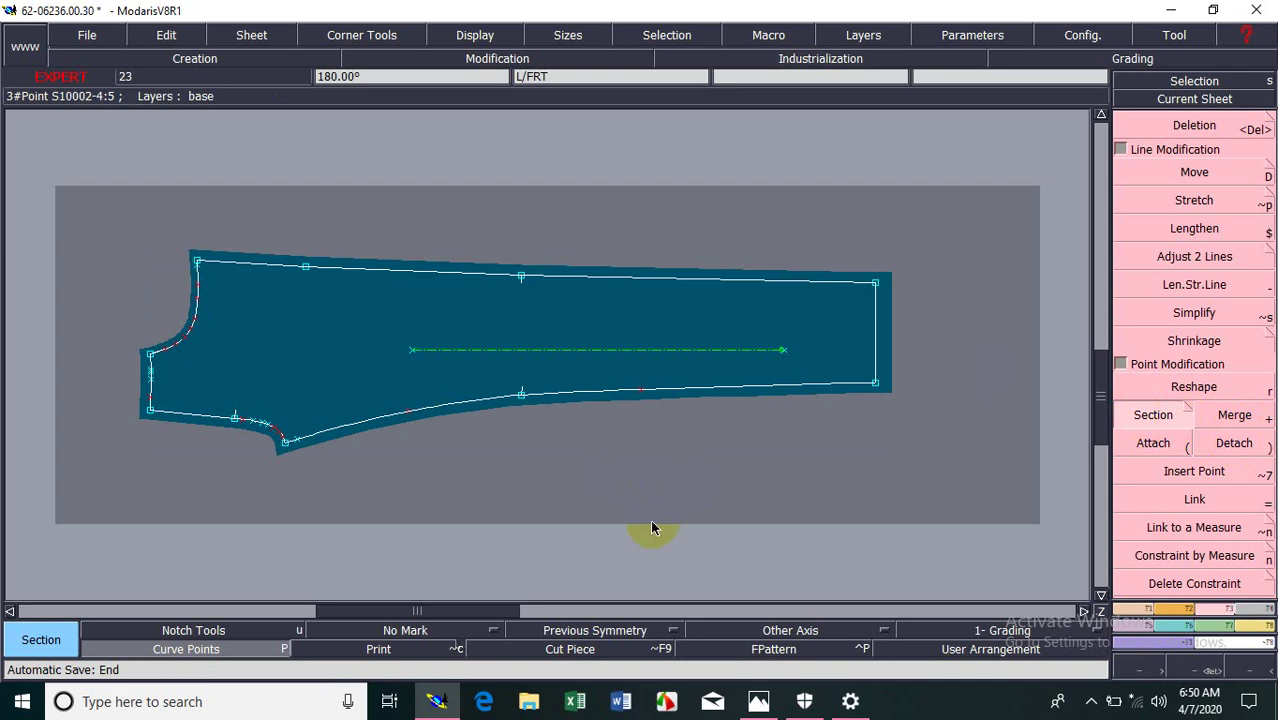
click(1234, 440)
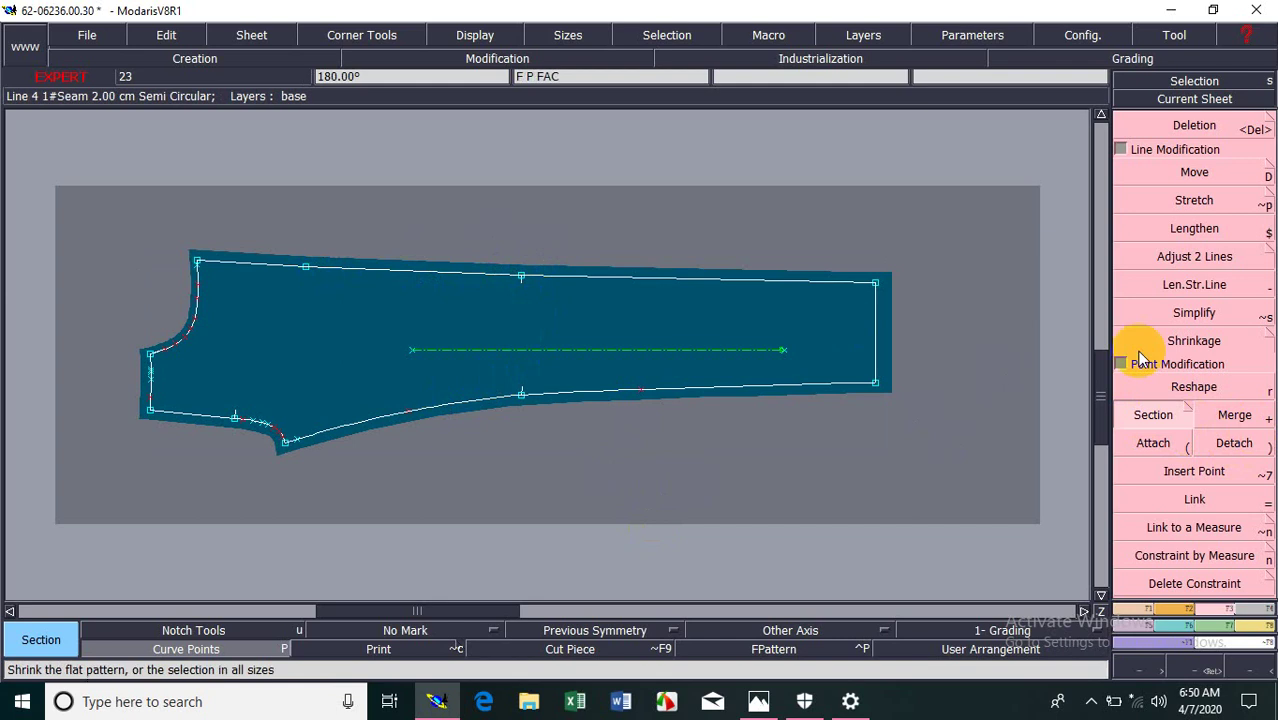
click(1236, 418)
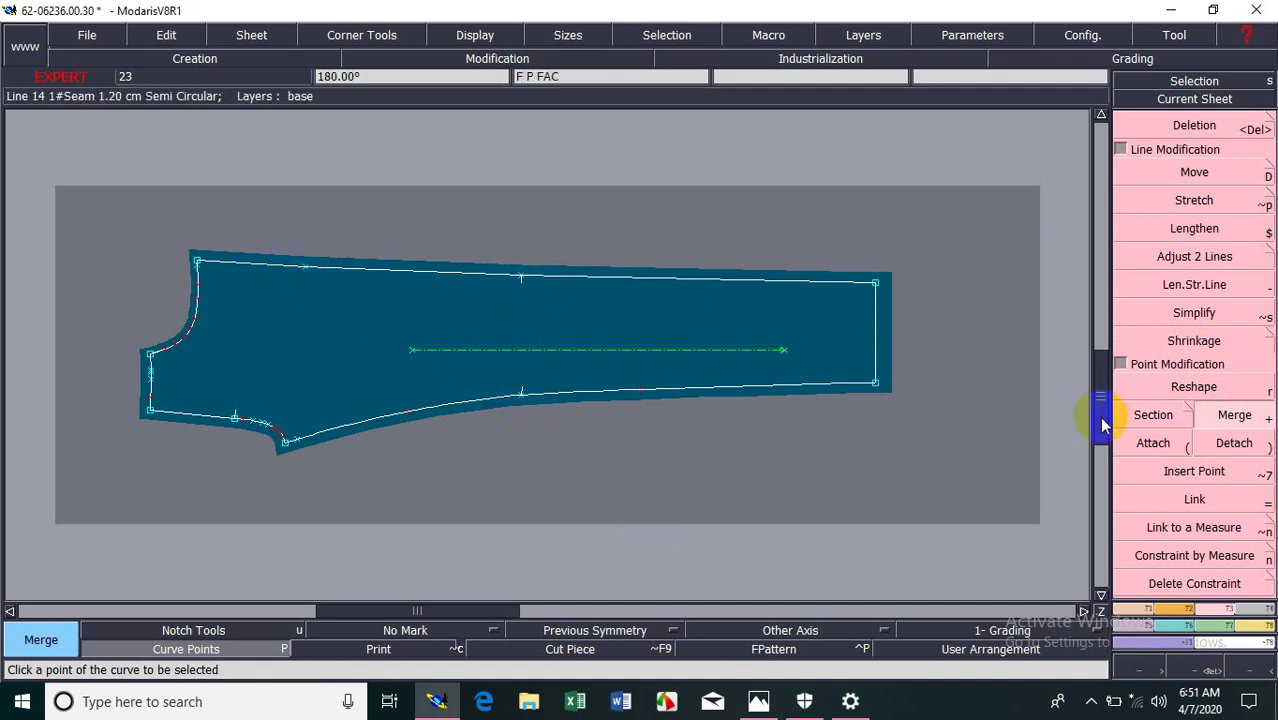
Step: Extend the L/FRT side seam about 9 cm past the hem with Len.Str.Line and cut it back to the hem with Adjust 2 Lines
click(1153, 443)
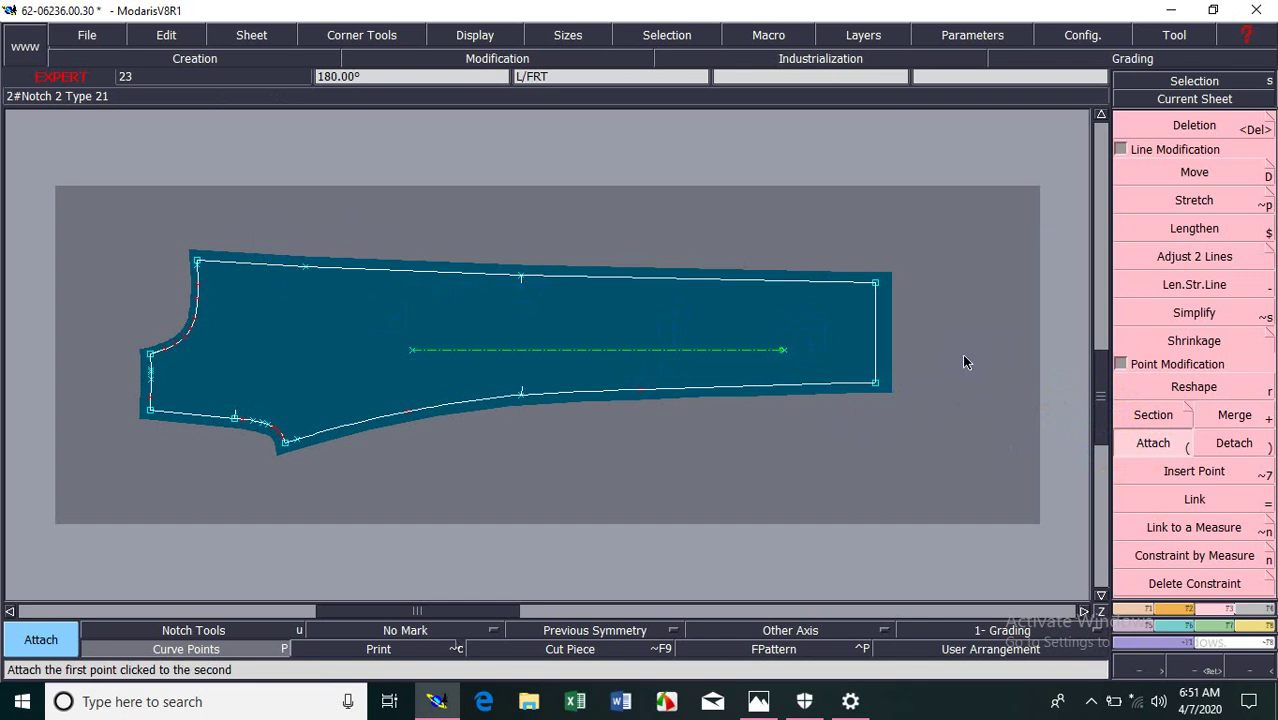
key(minus)
click(876, 285)
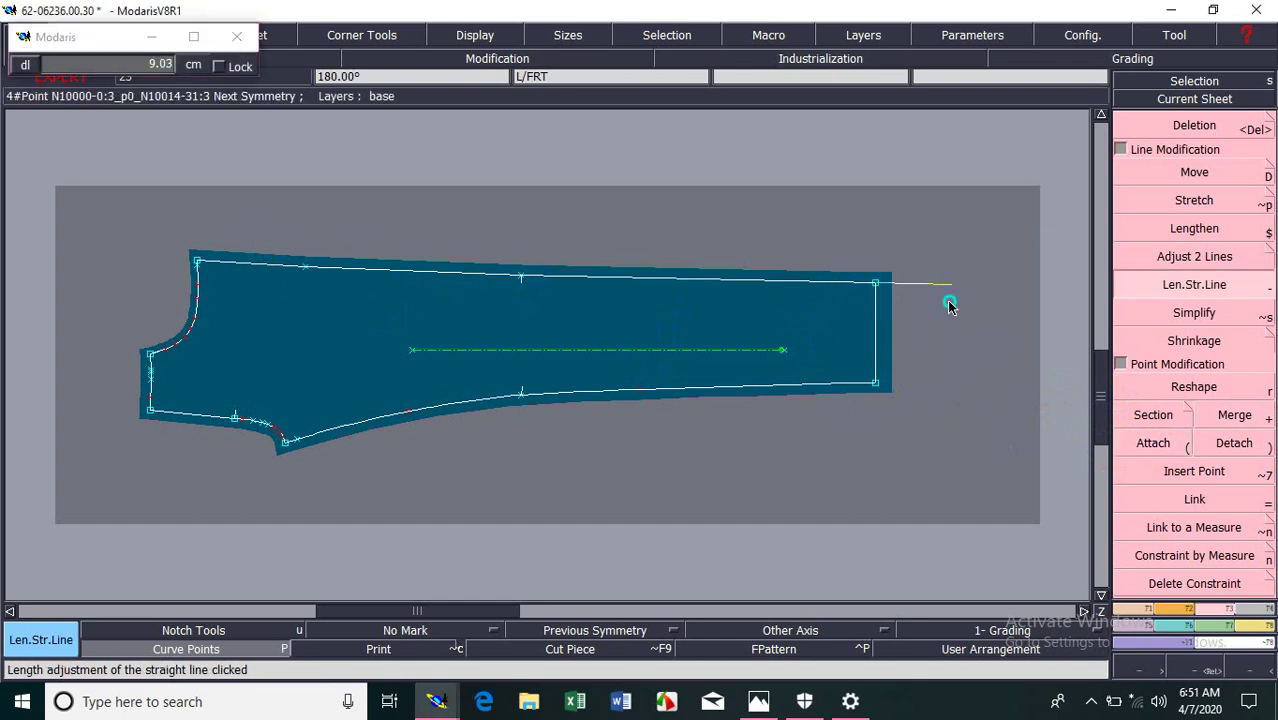
click(950, 306)
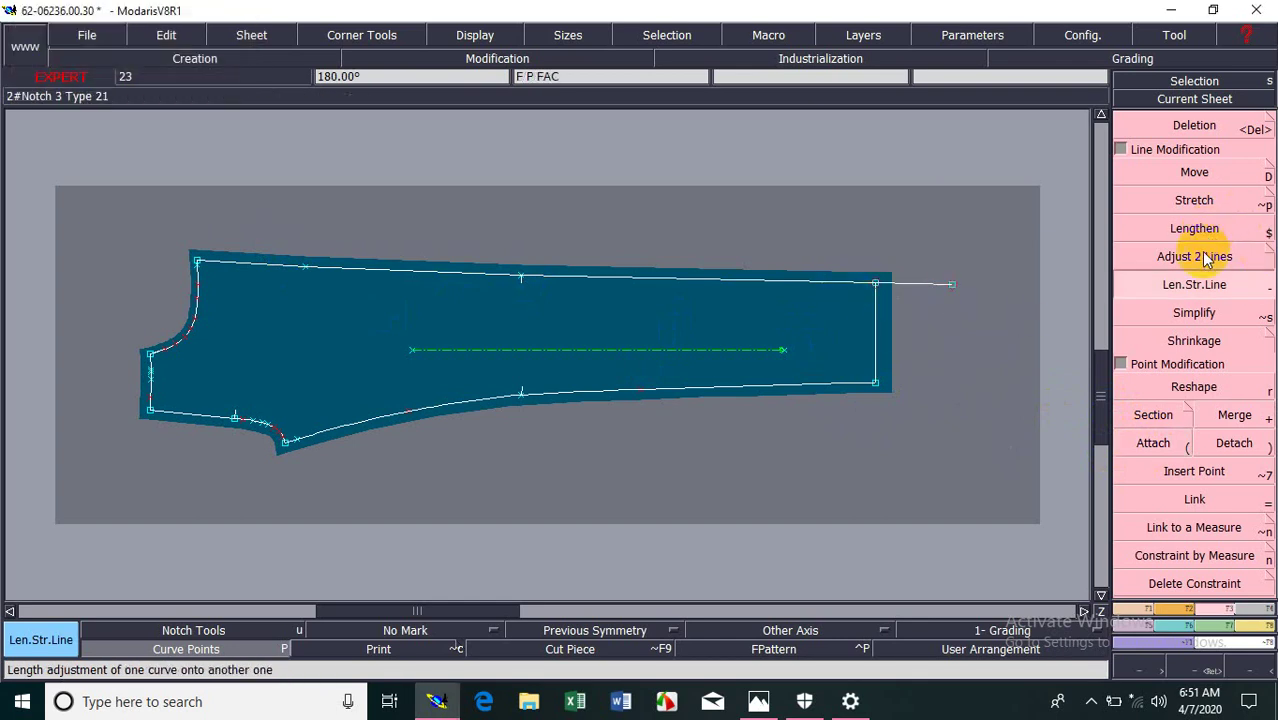
click(1207, 259)
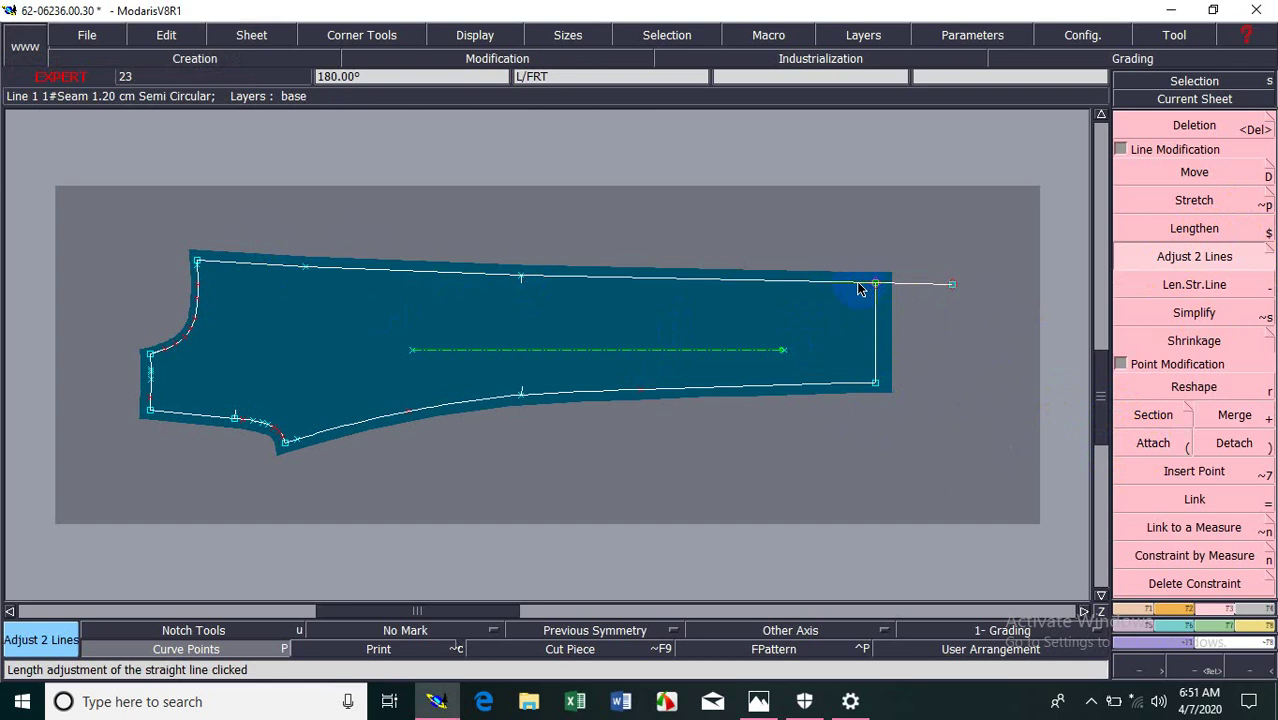
click(874, 296)
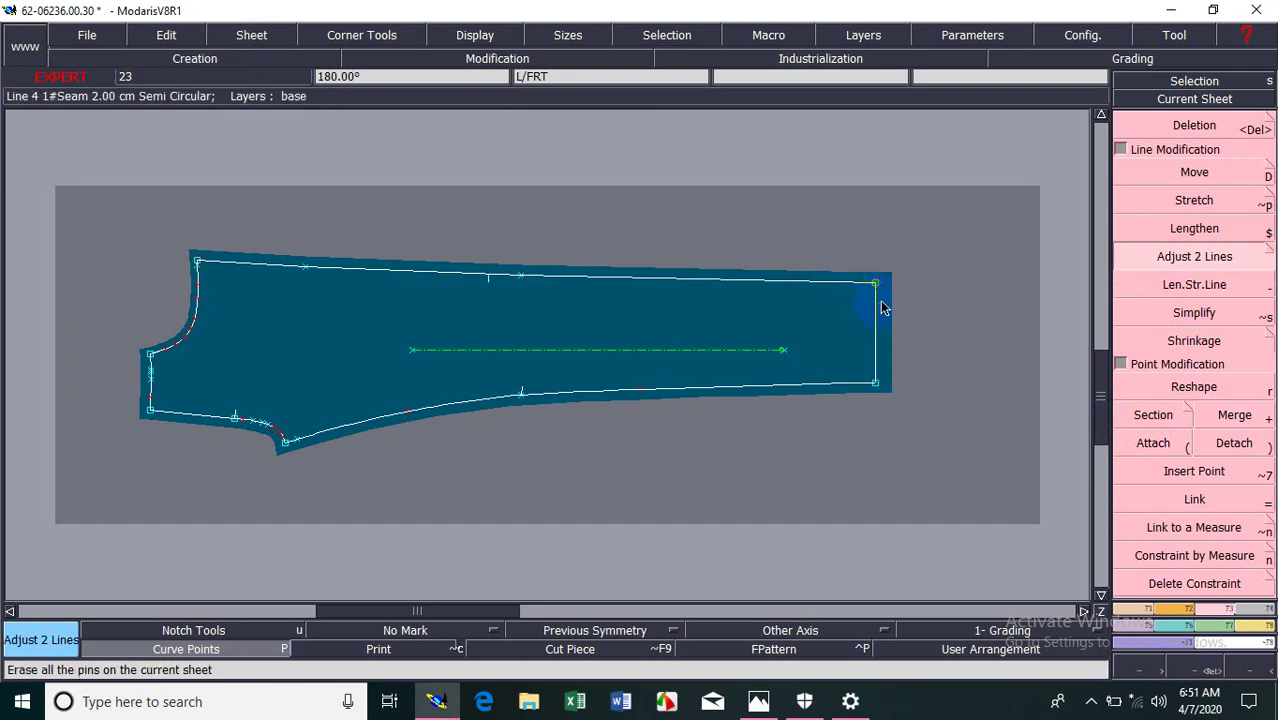
Step: Arrange all sheets and make the unfilled construction sheet 62-06236.00.3020 the current sheet, ready for zooming
key(j)
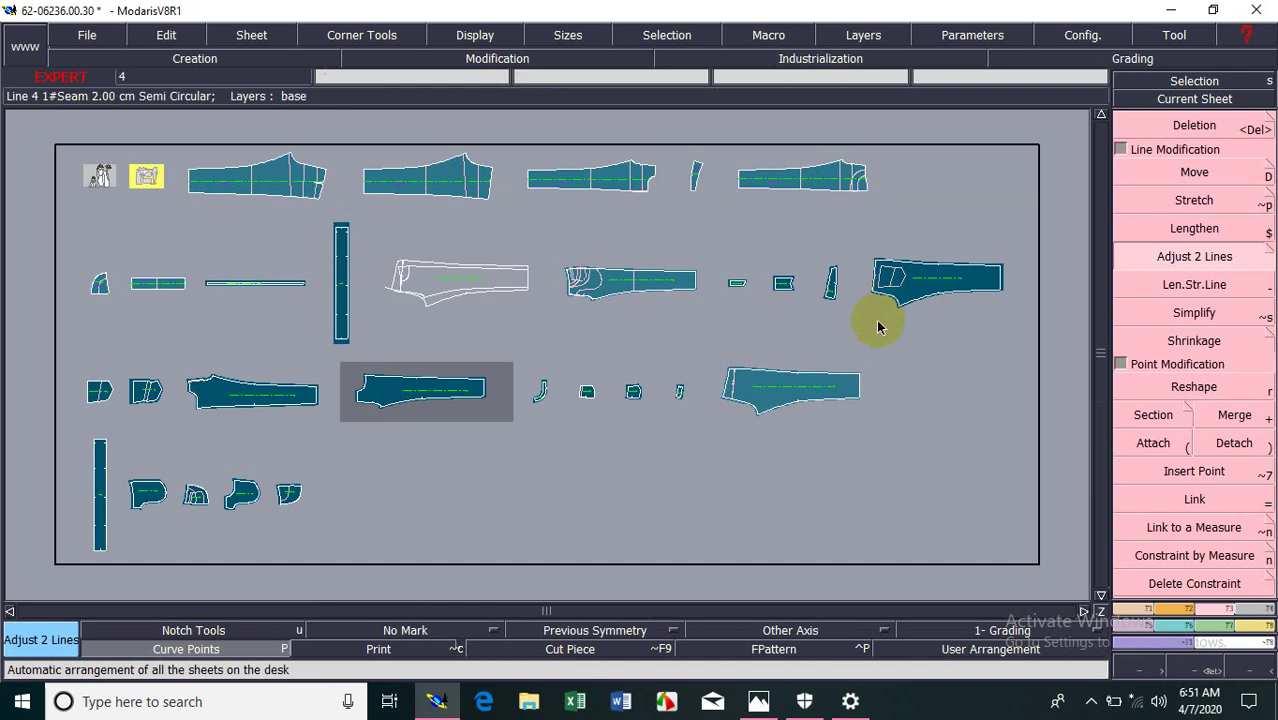
click(1155, 100)
click(1157, 107)
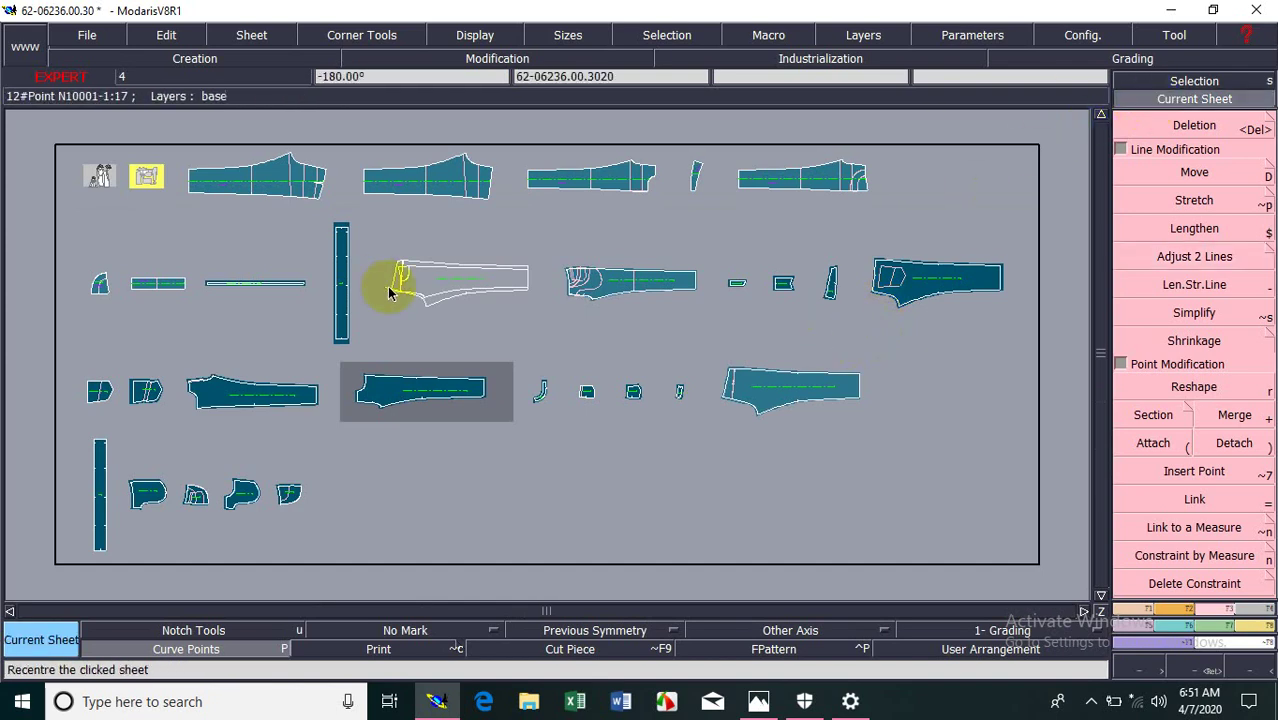
click(490, 285)
key(Return)
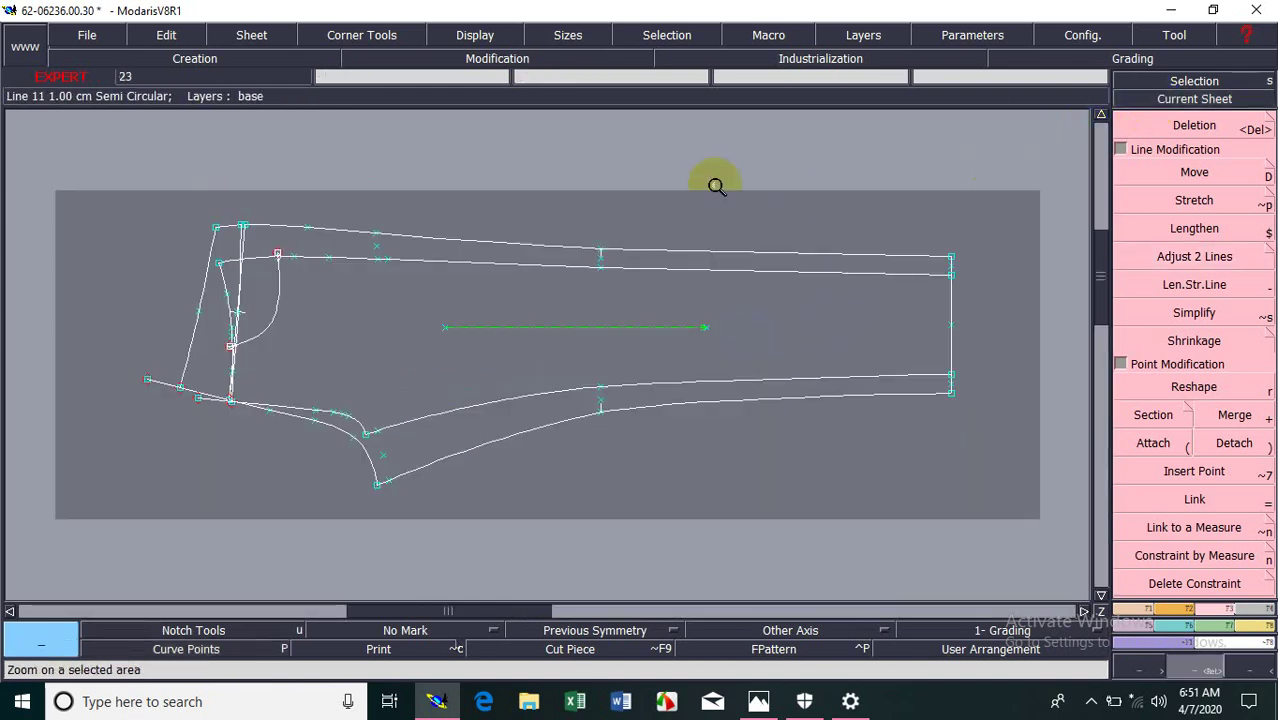
Step: Extend the inner side seam past the hem with Len.Str.Line, then Merge the hem segments and delete the point at their crossing
drag(707, 186, 1003, 428)
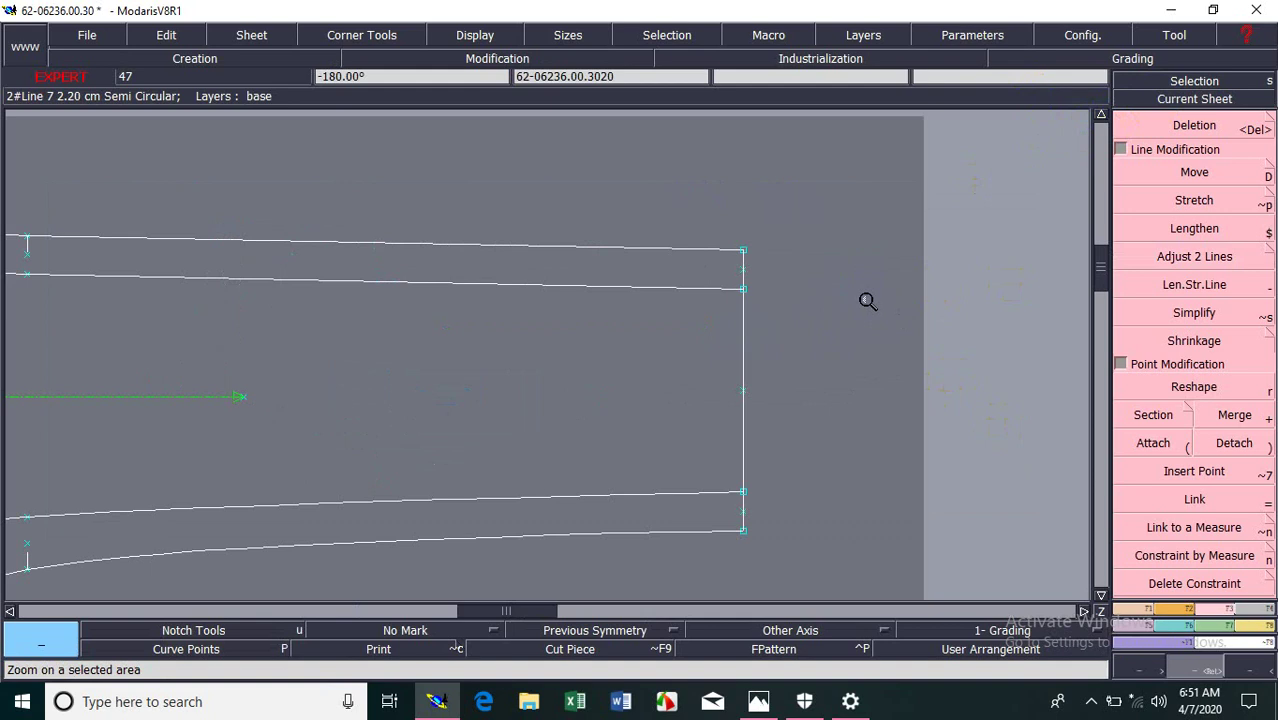
key(underscore)
click(715, 290)
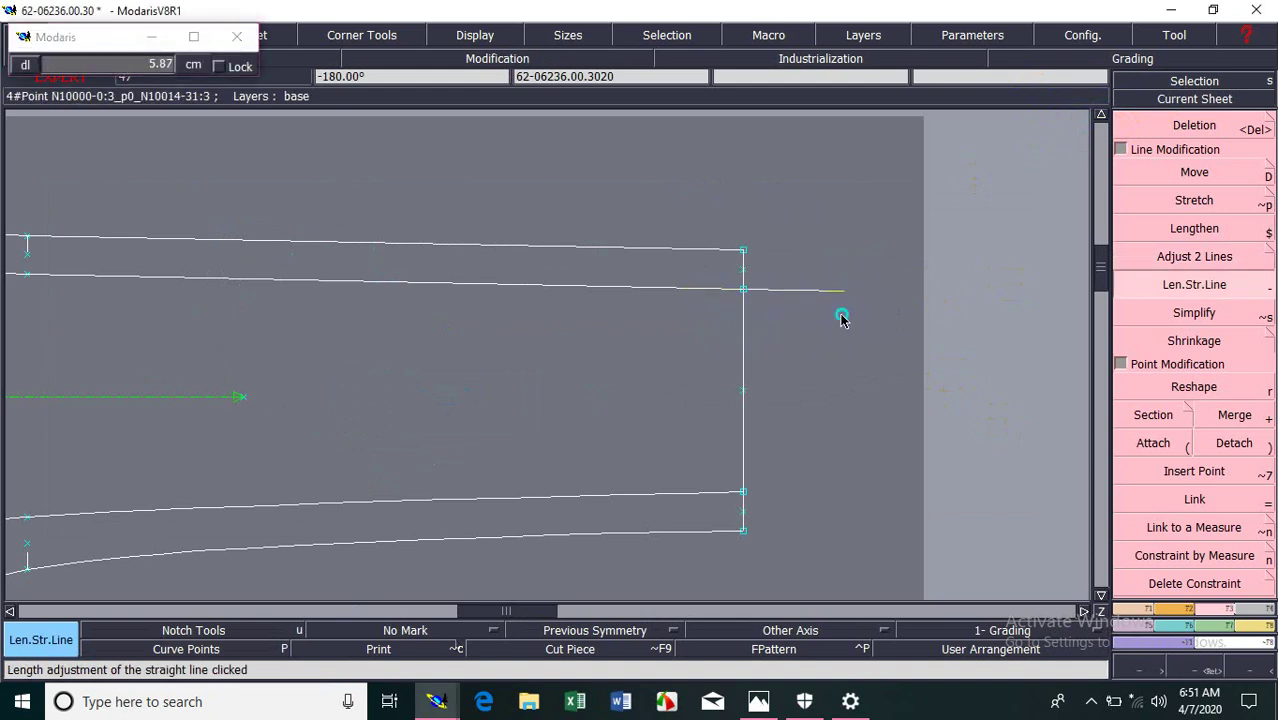
click(870, 310)
key(plus)
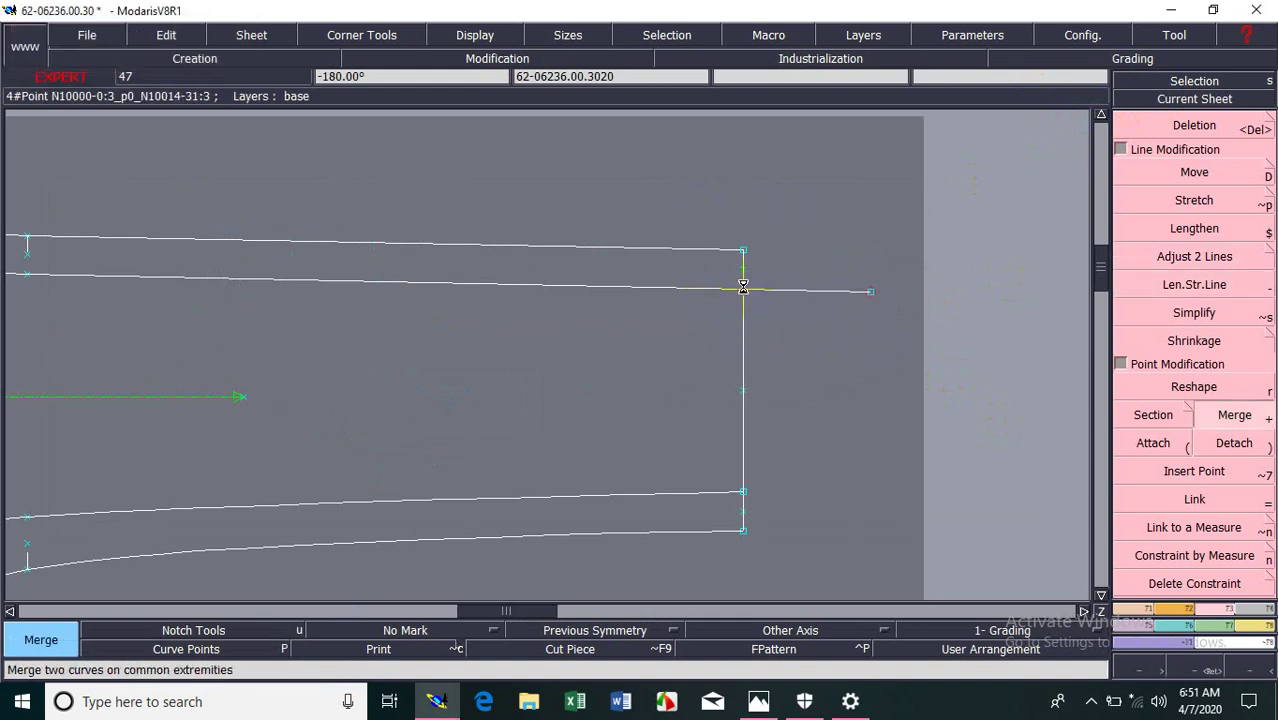
key(Delete)
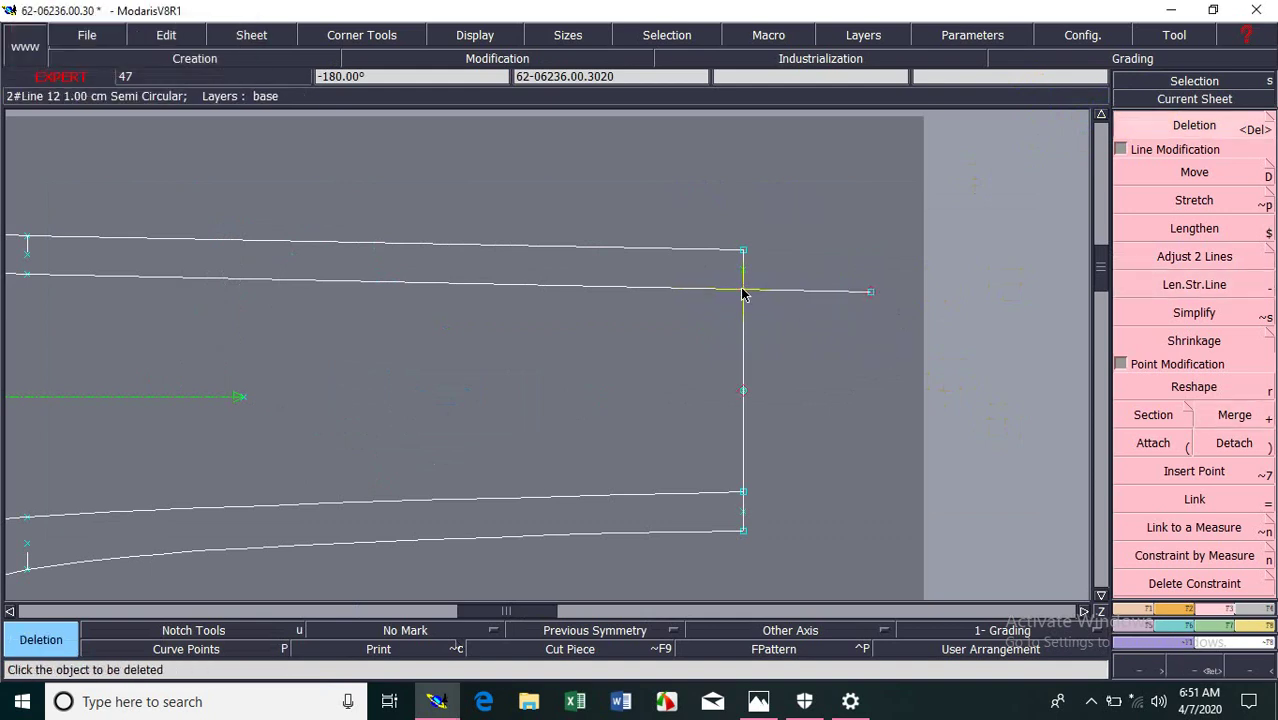
Step: Try cutting the extended side seam back to the hem with Adjust 2 Lines and moving its end point with Reshape, and undo both
click(1157, 262)
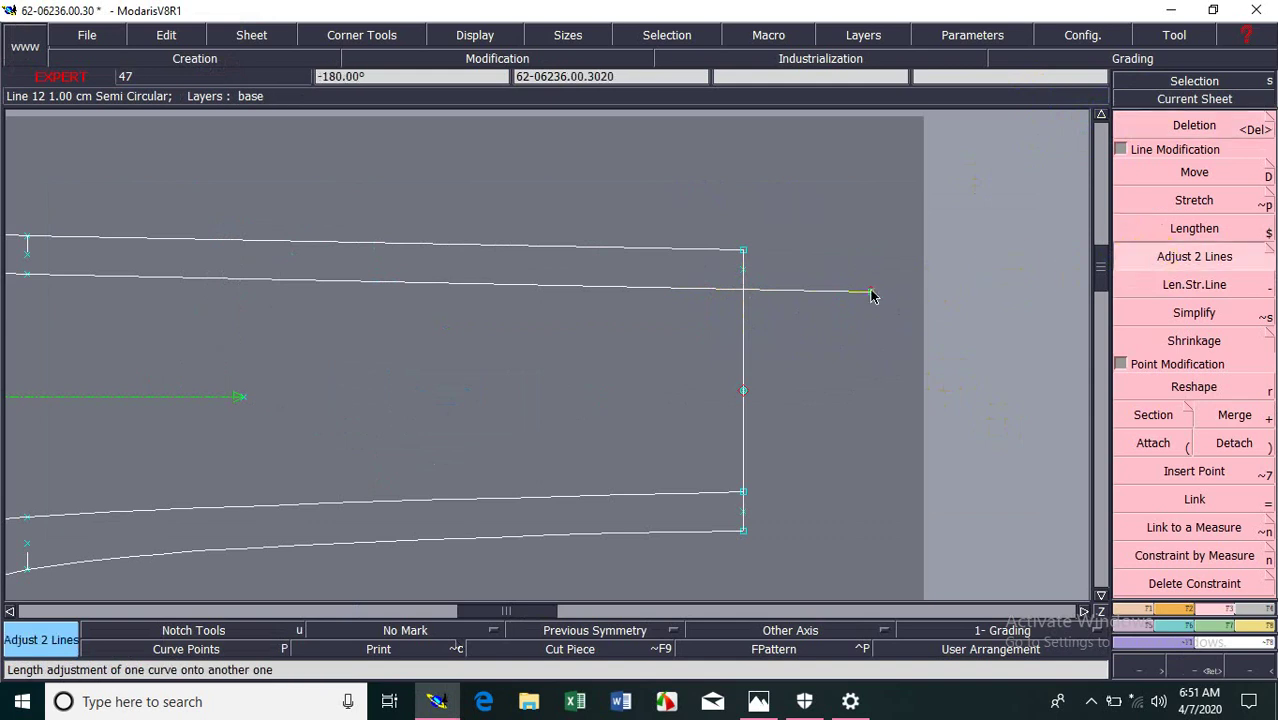
click(742, 310)
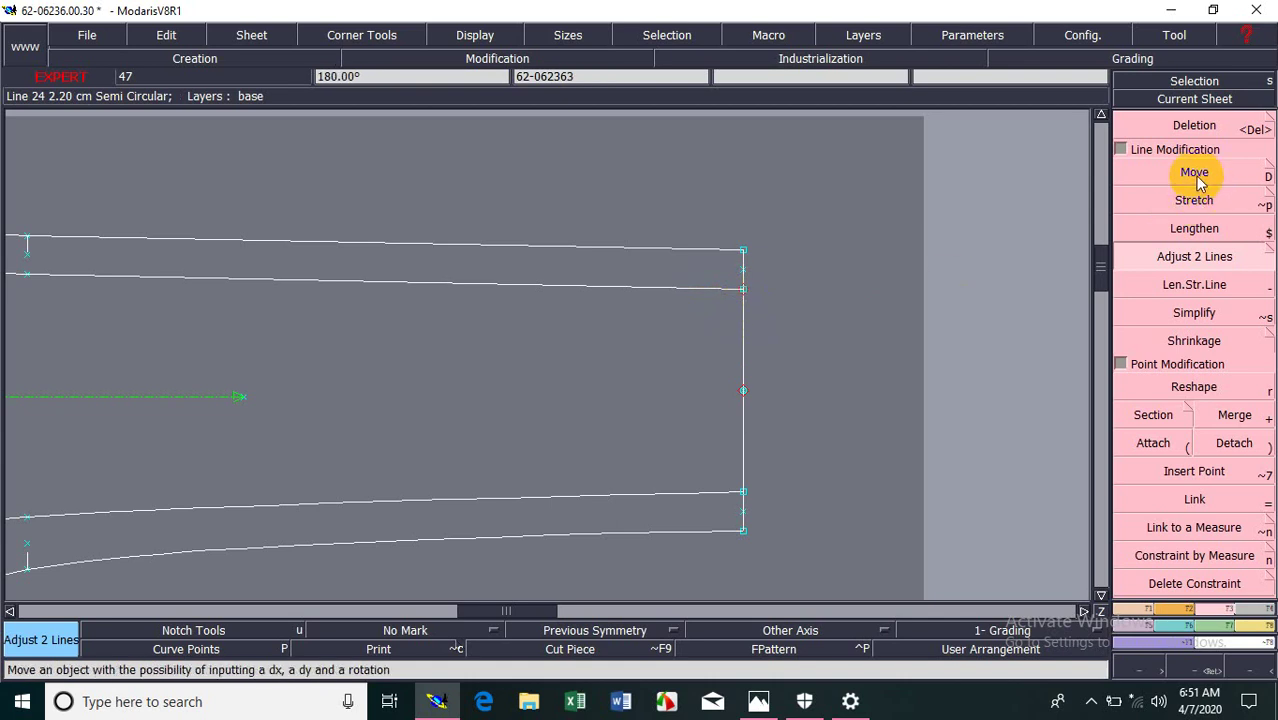
click(1193, 386)
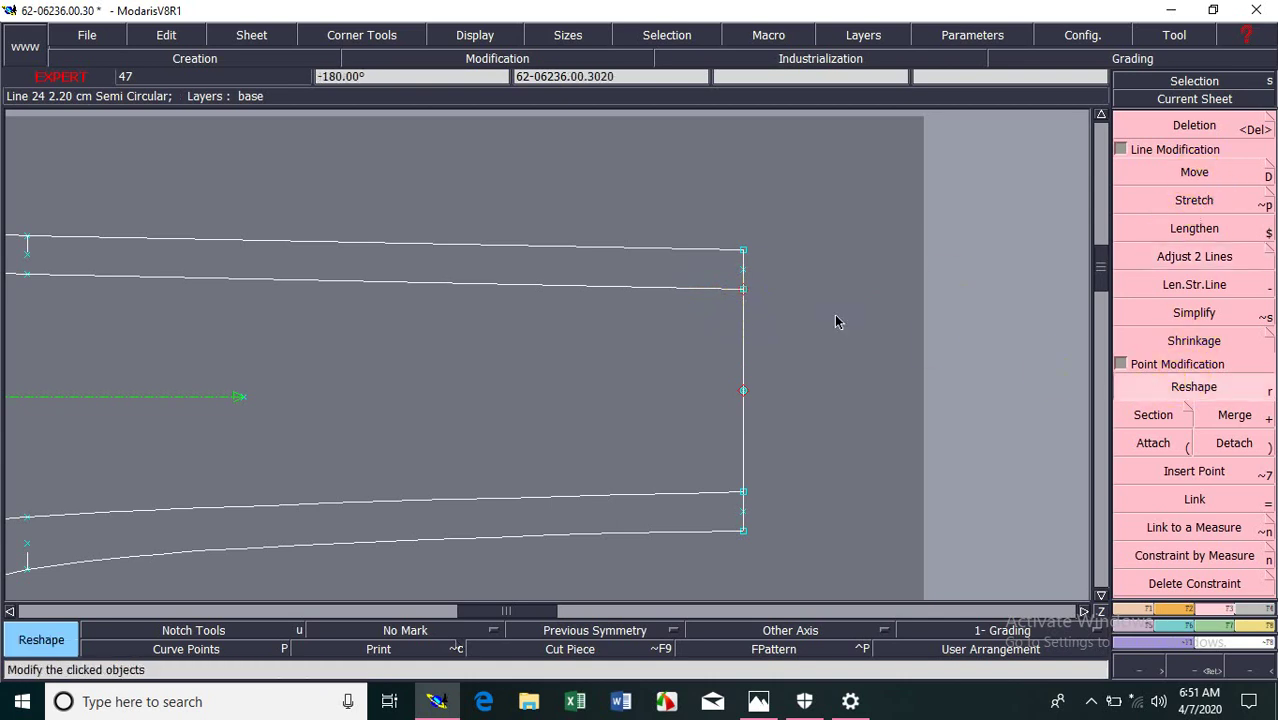
click(742, 291)
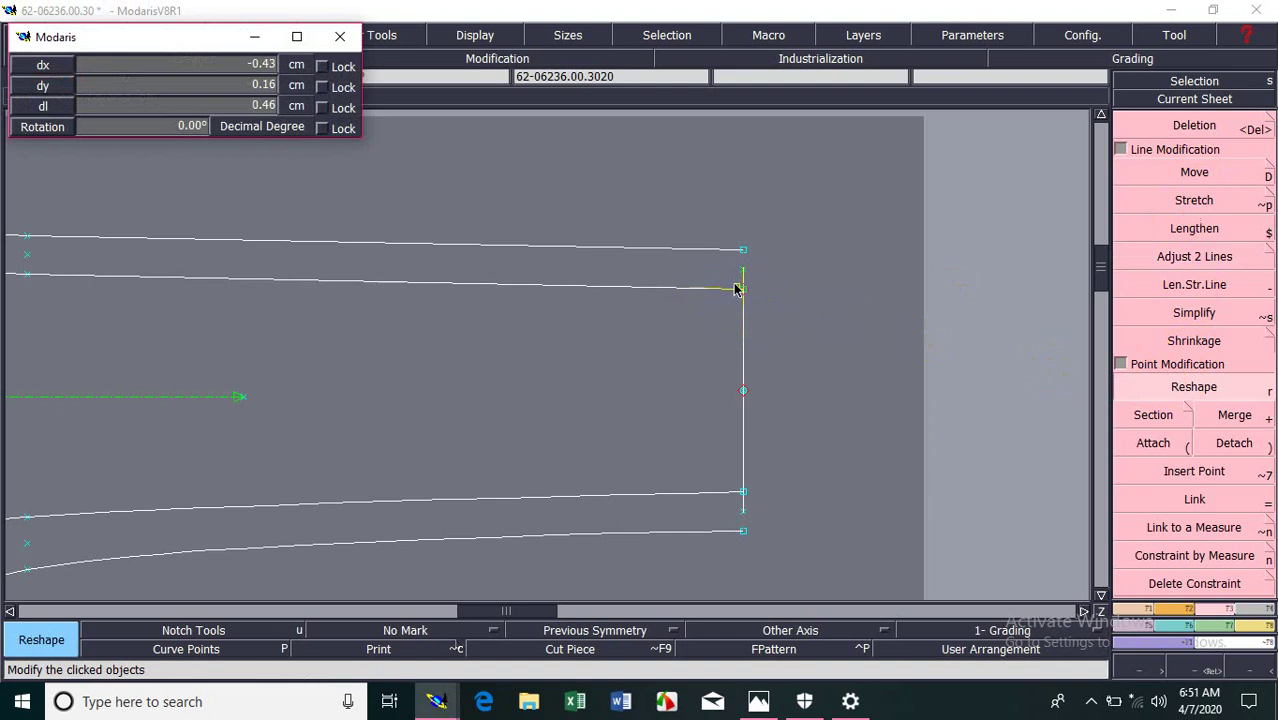
click(742, 289)
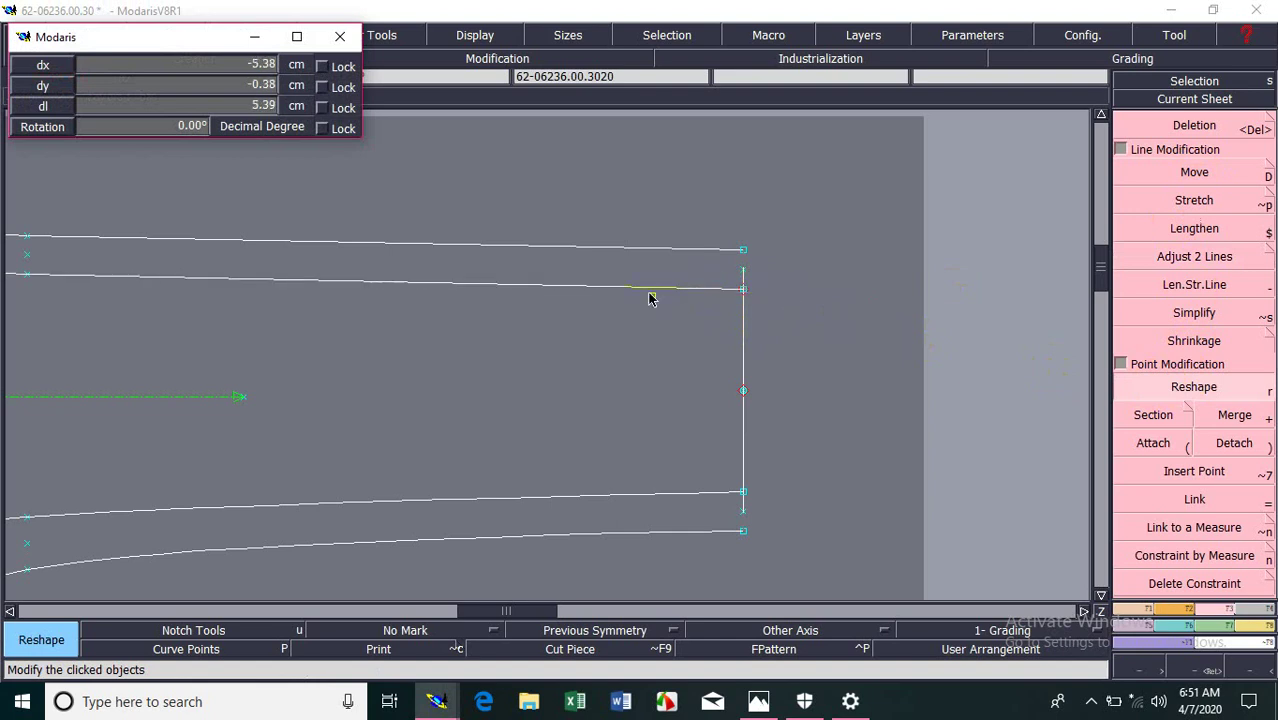
click(748, 291)
key(ctrl+z)
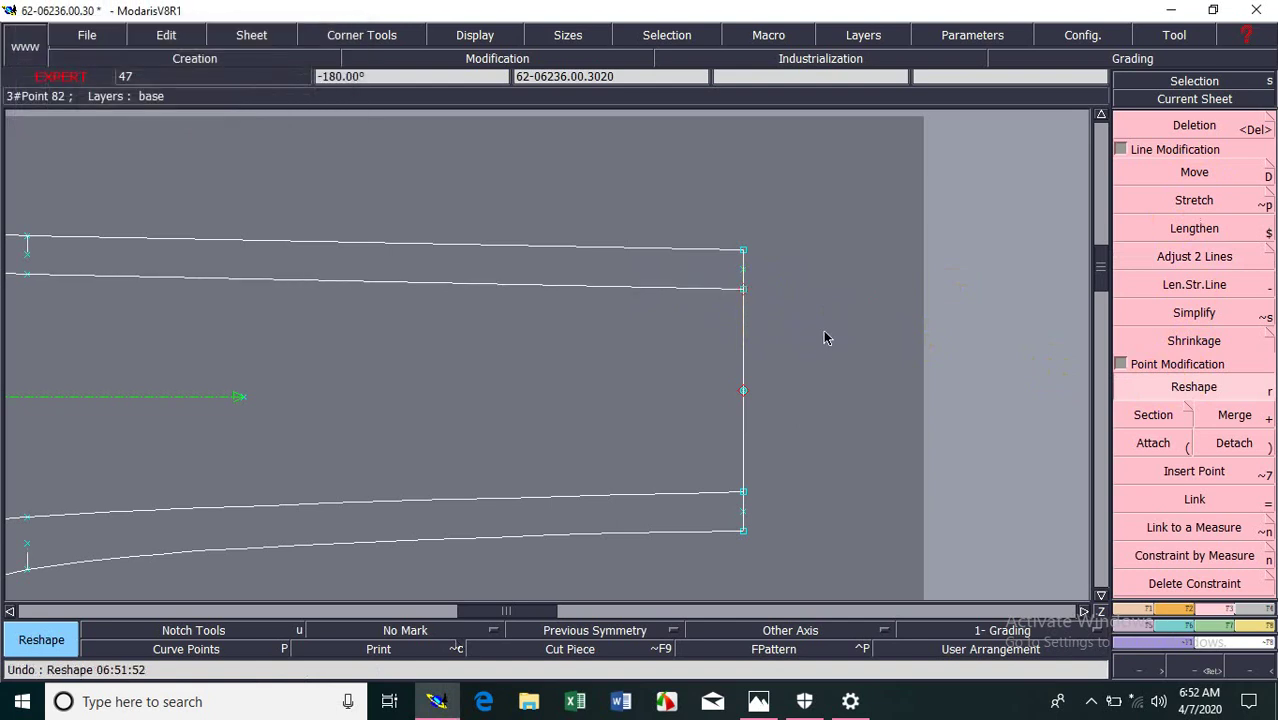
key(ctrl+z)
Step: Attach the free end of the extended inner side seam to the hem point midway between the crossing and the outer side seam corner
click(1166, 422)
click(1158, 440)
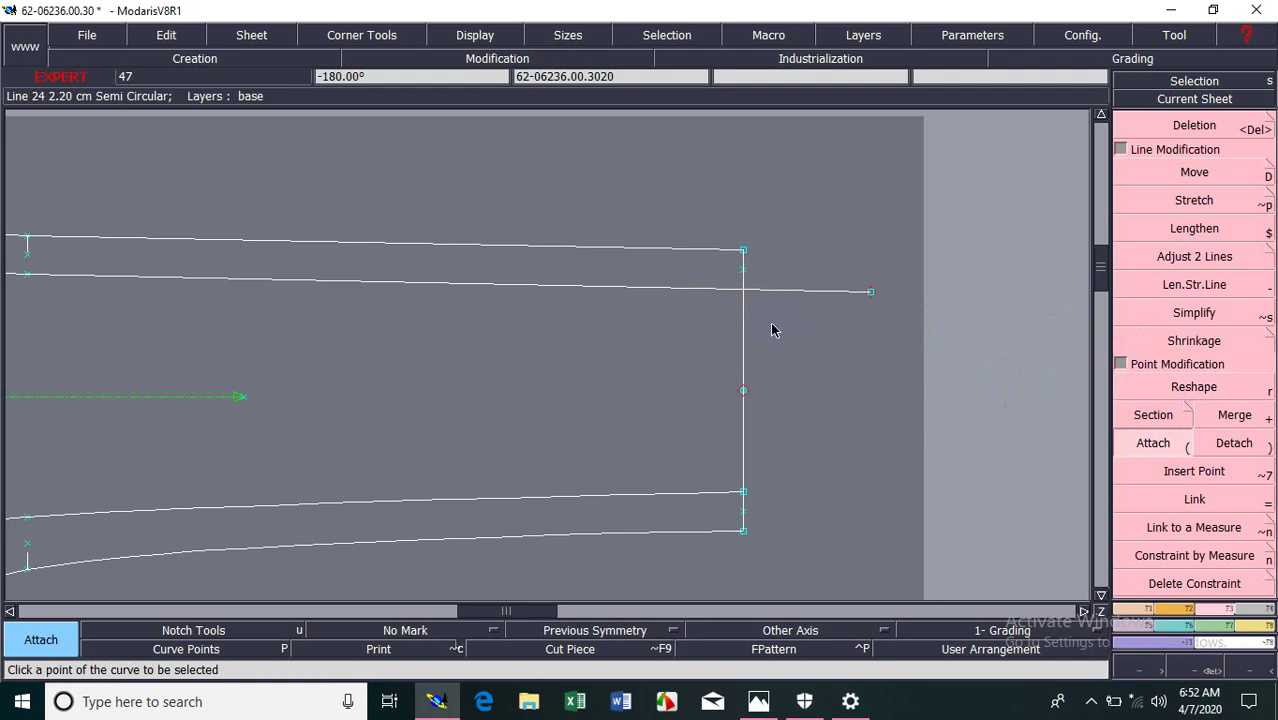
click(1153, 442)
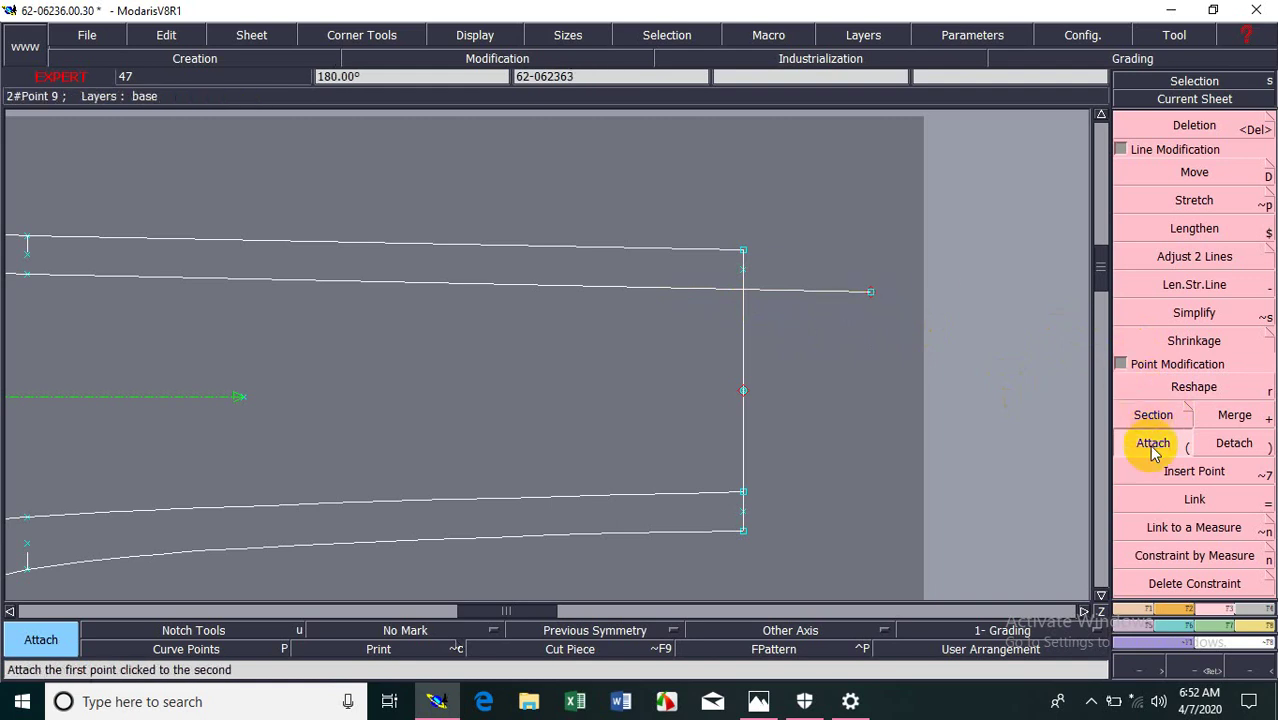
click(869, 295)
click(744, 270)
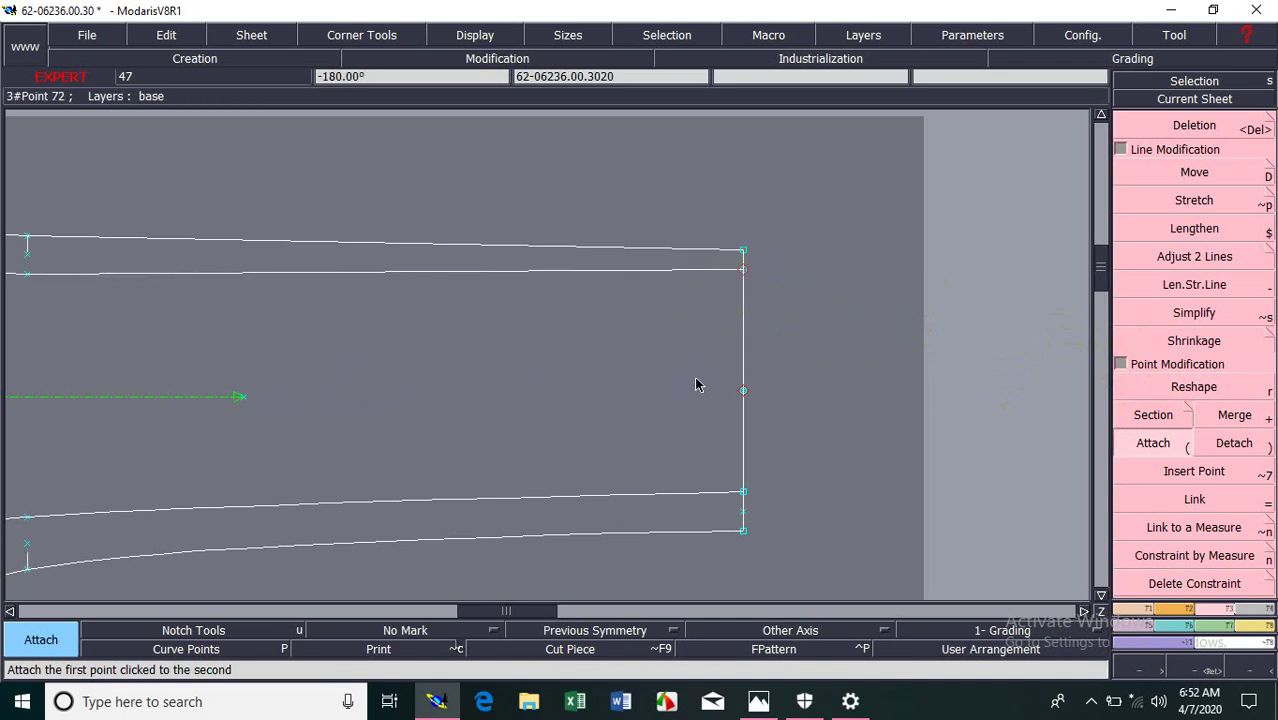
key(ctrl+z)
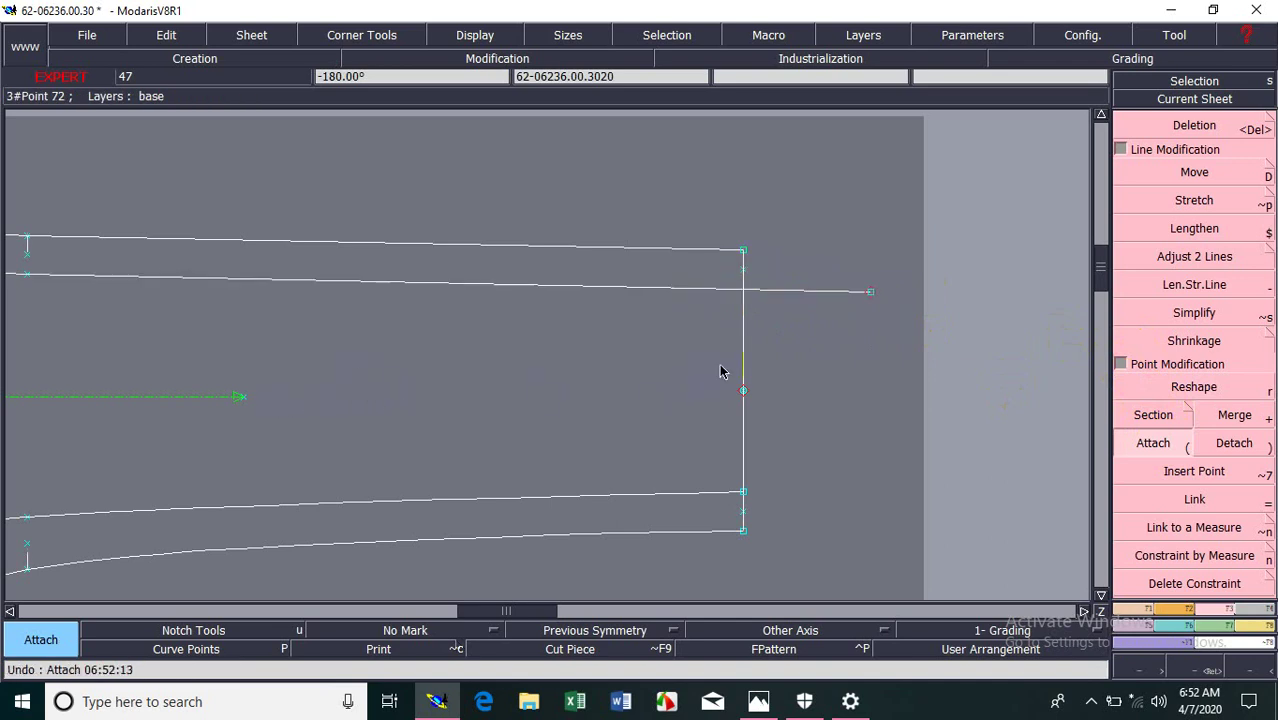
click(870, 295)
click(743, 270)
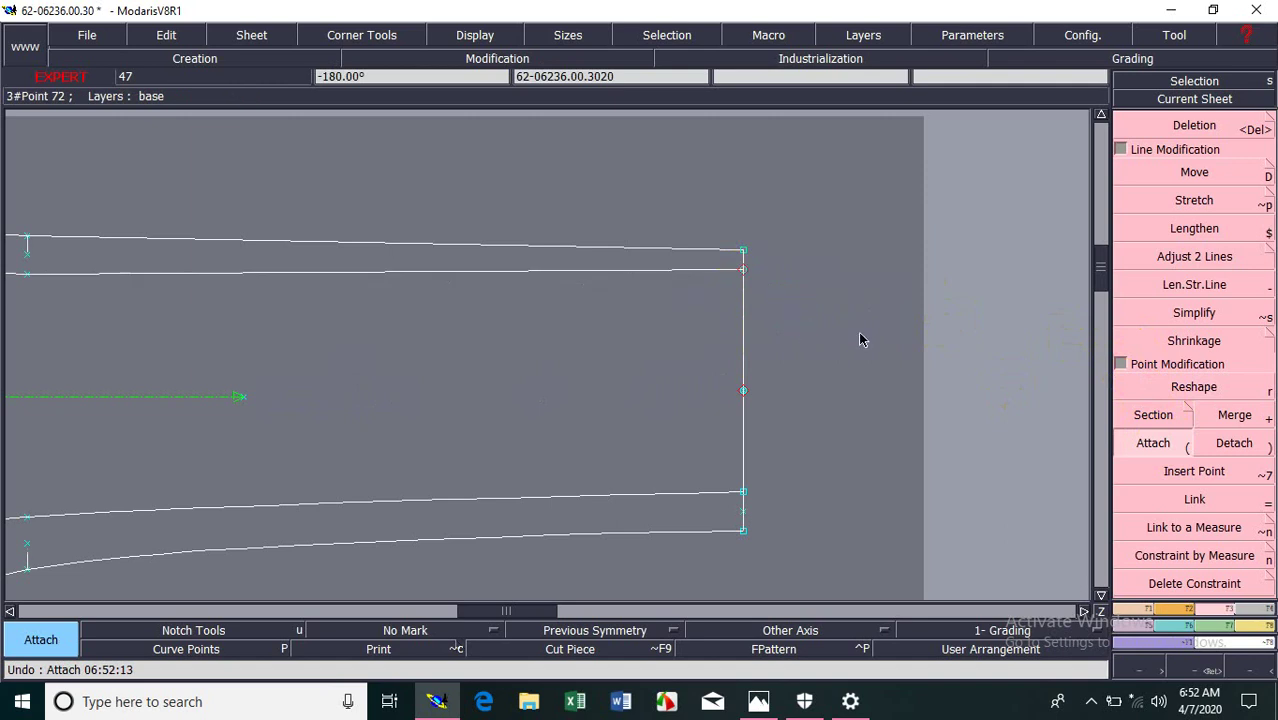
Step: Try moving the attached side seam end off the hem with Reshape and undo the move
click(1194, 386)
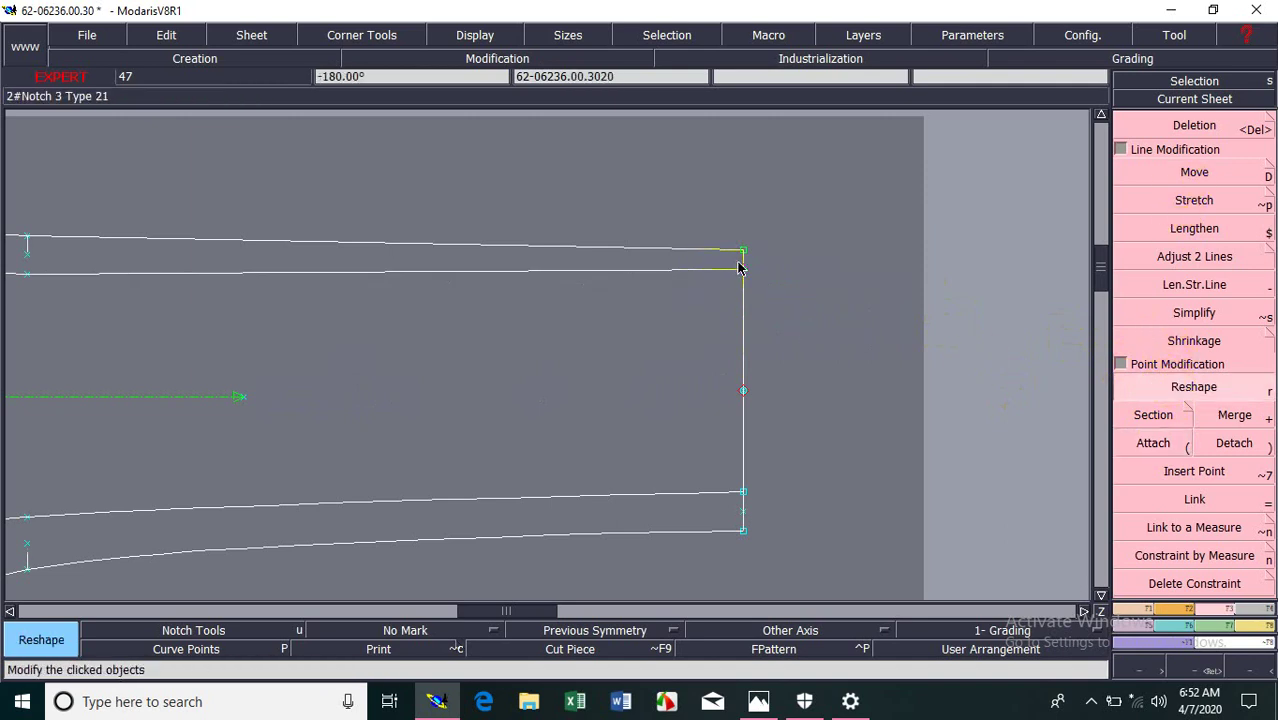
click(744, 270)
click(762, 296)
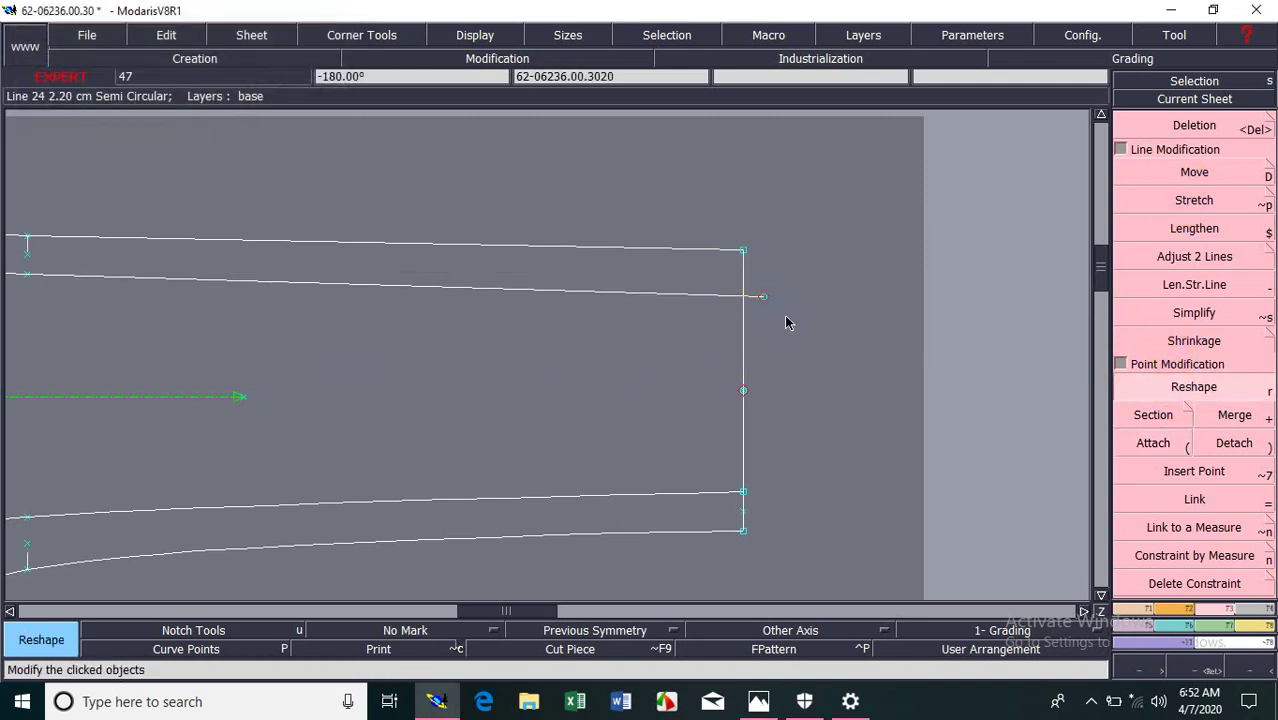
key(ctrl+z)
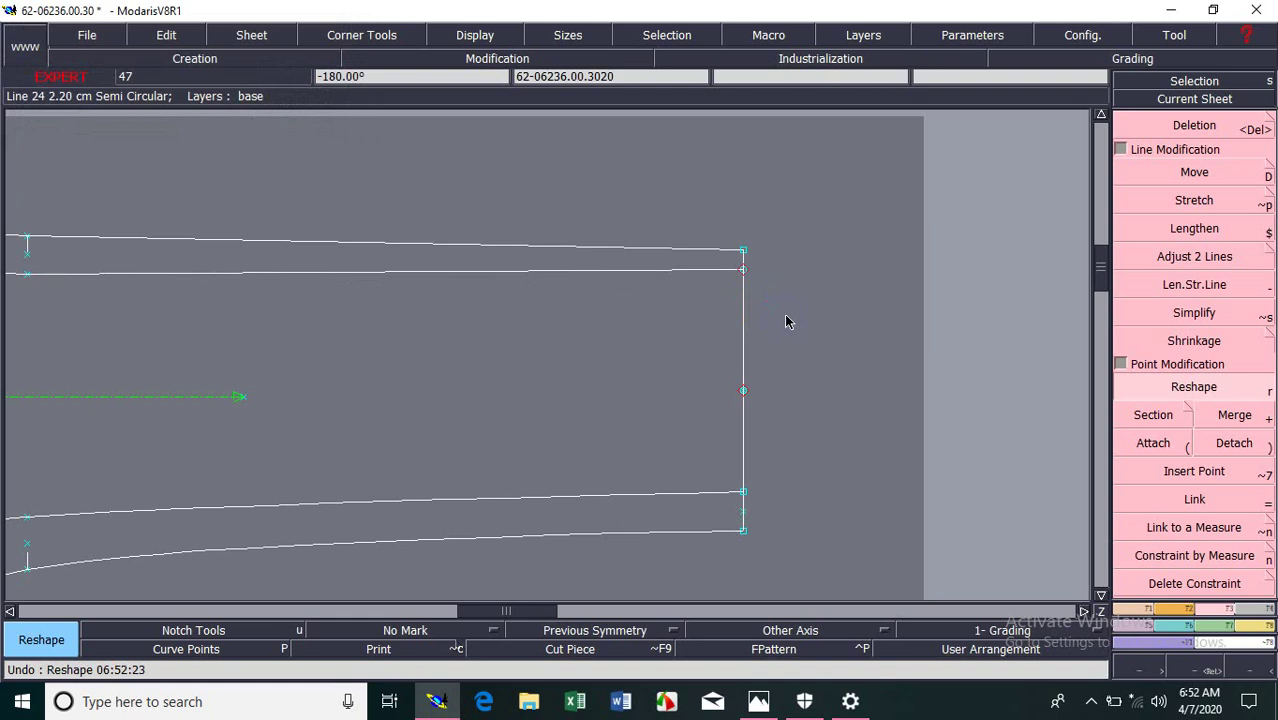
Step: Attach the loose ends of the two rise lines beyond the waist to their respective waist corner points
key(Home)
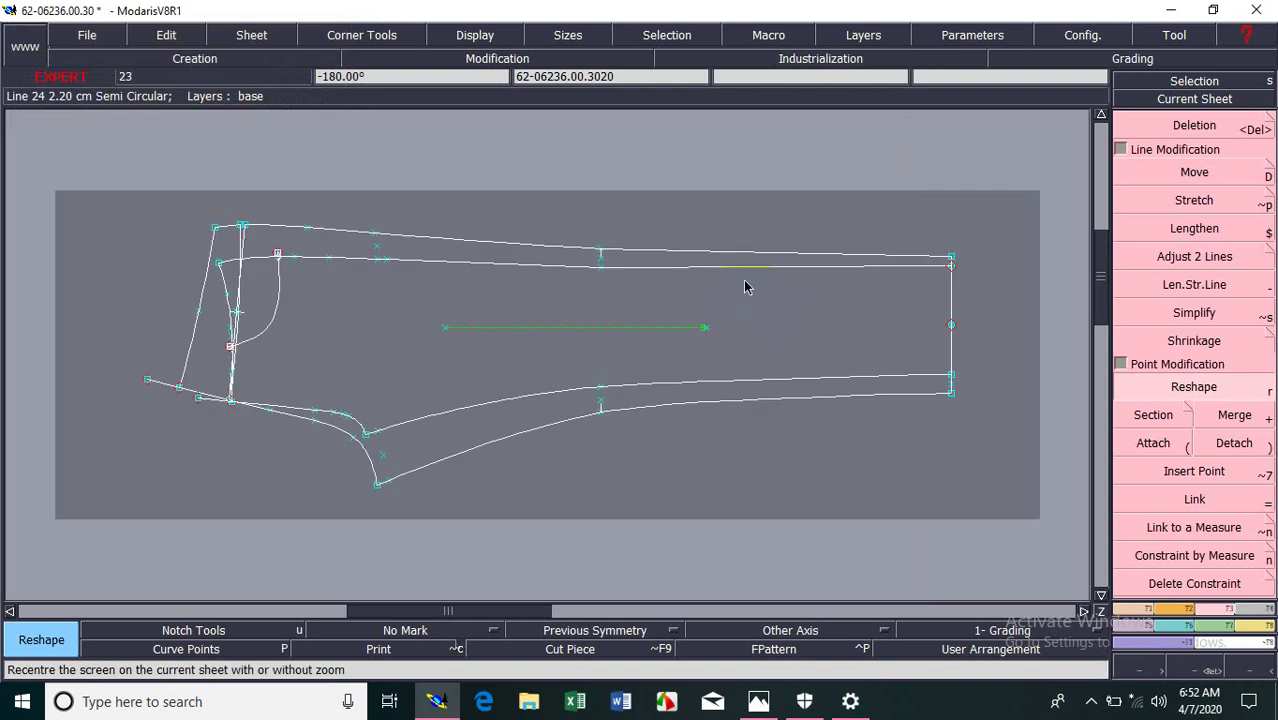
key(j)
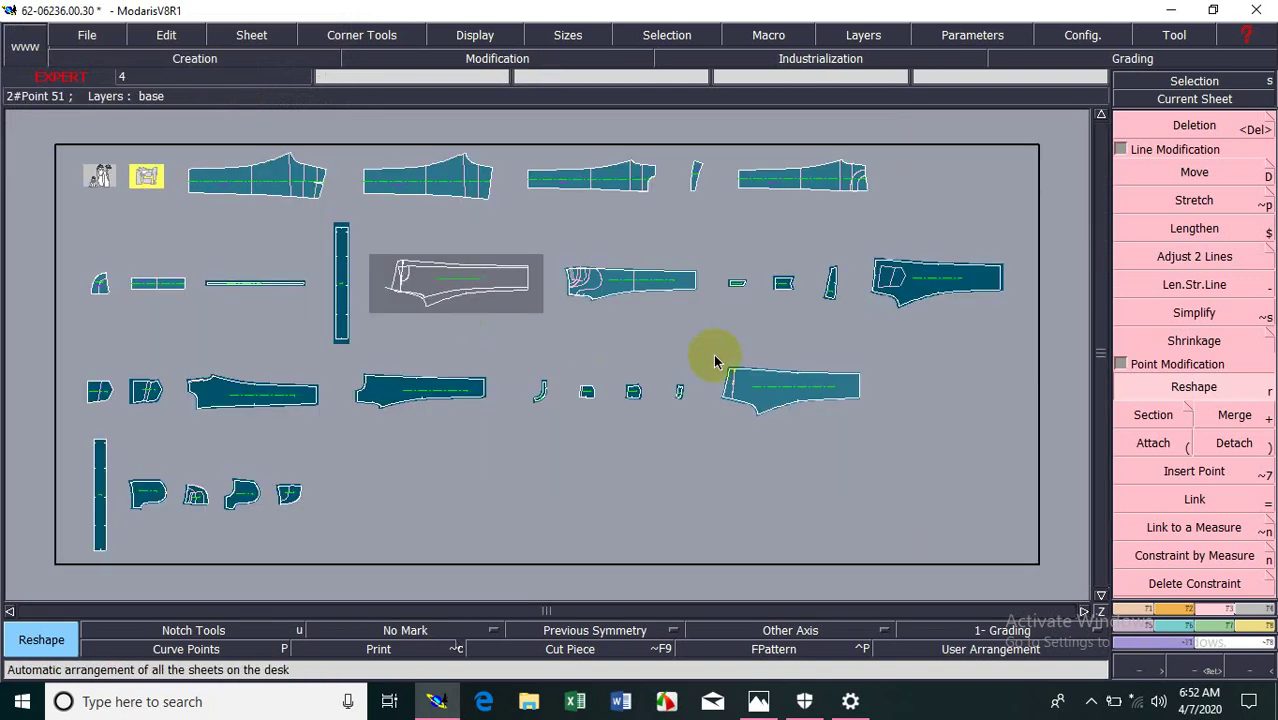
click(1218, 103)
key(Home)
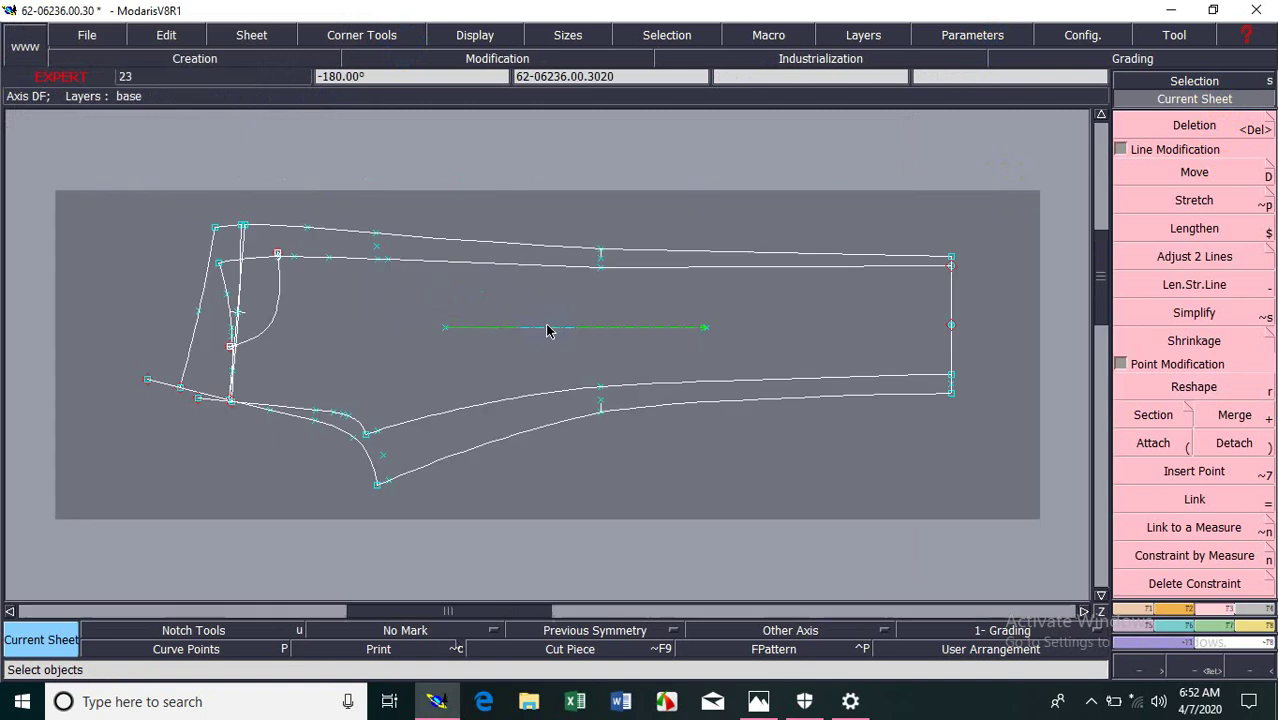
key(Return)
drag(51, 314, 384, 476)
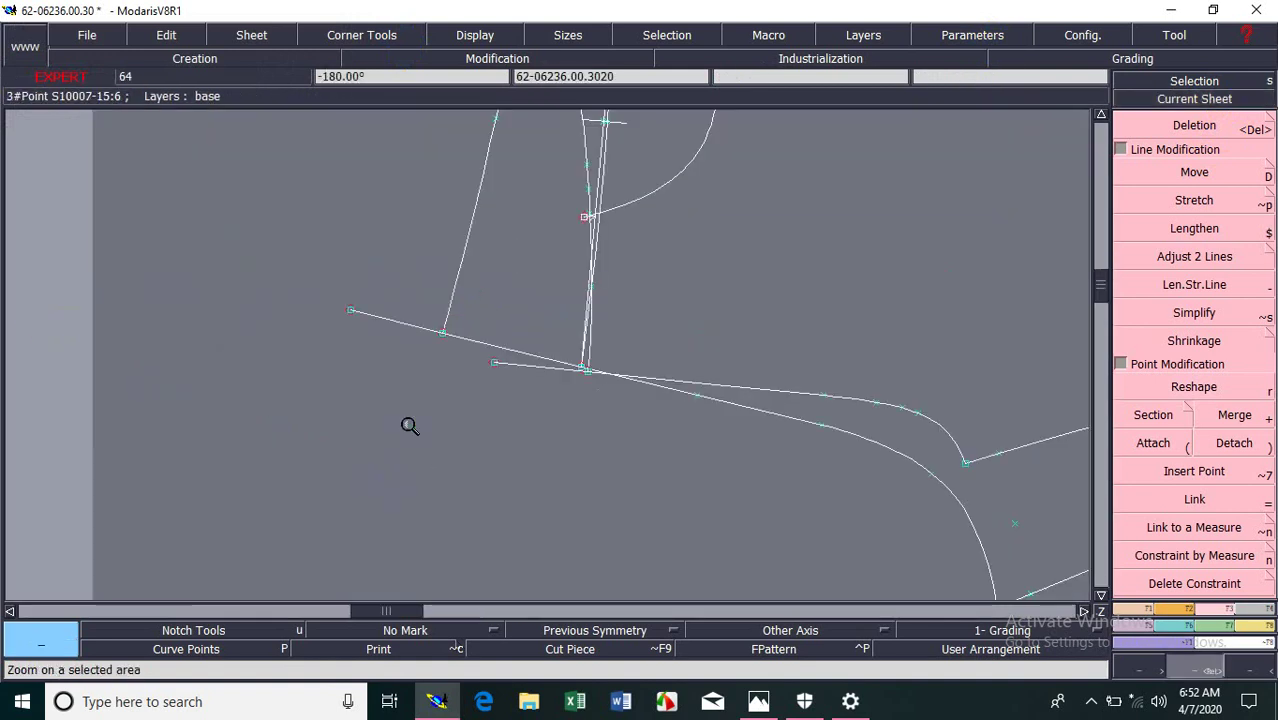
drag(313, 249, 728, 500)
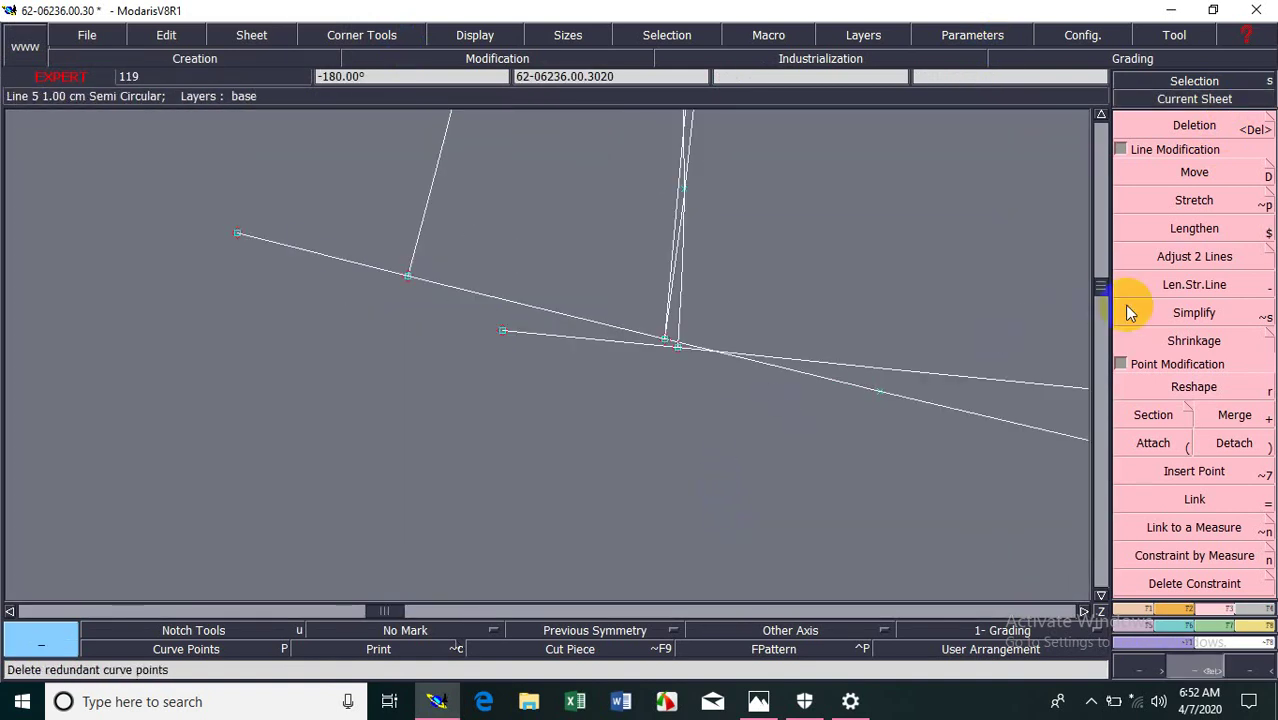
click(1166, 443)
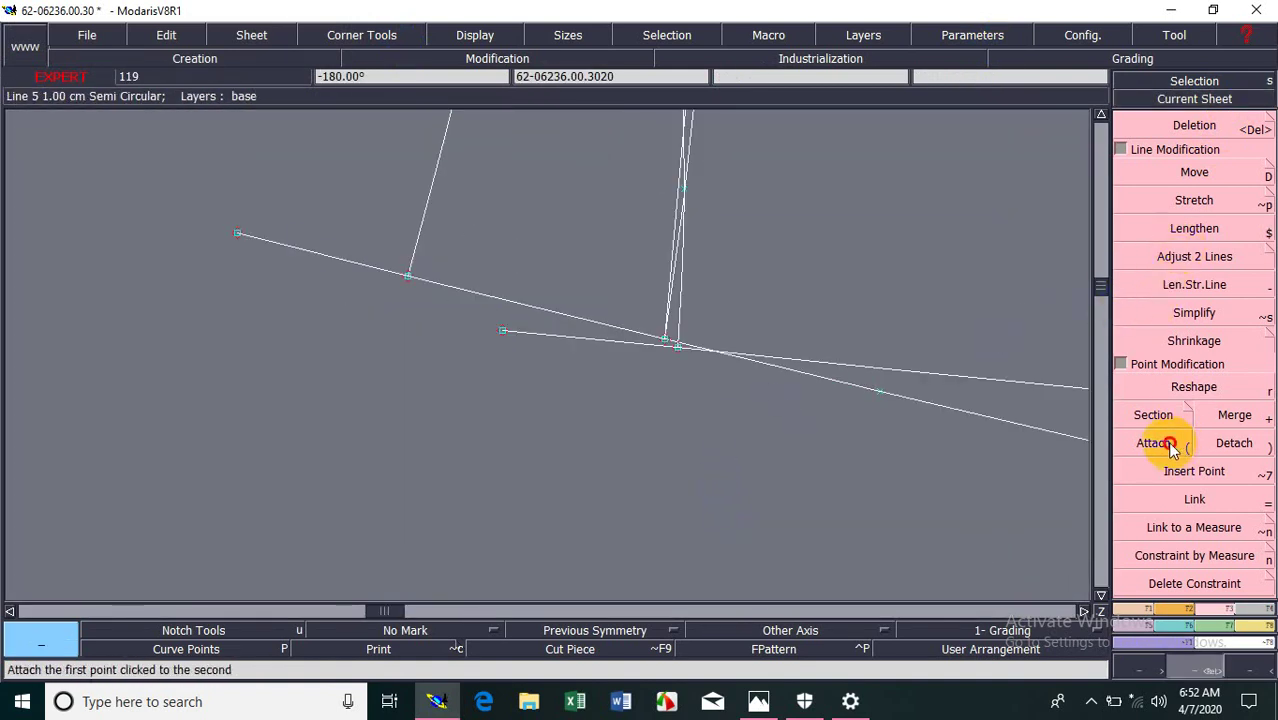
click(239, 236)
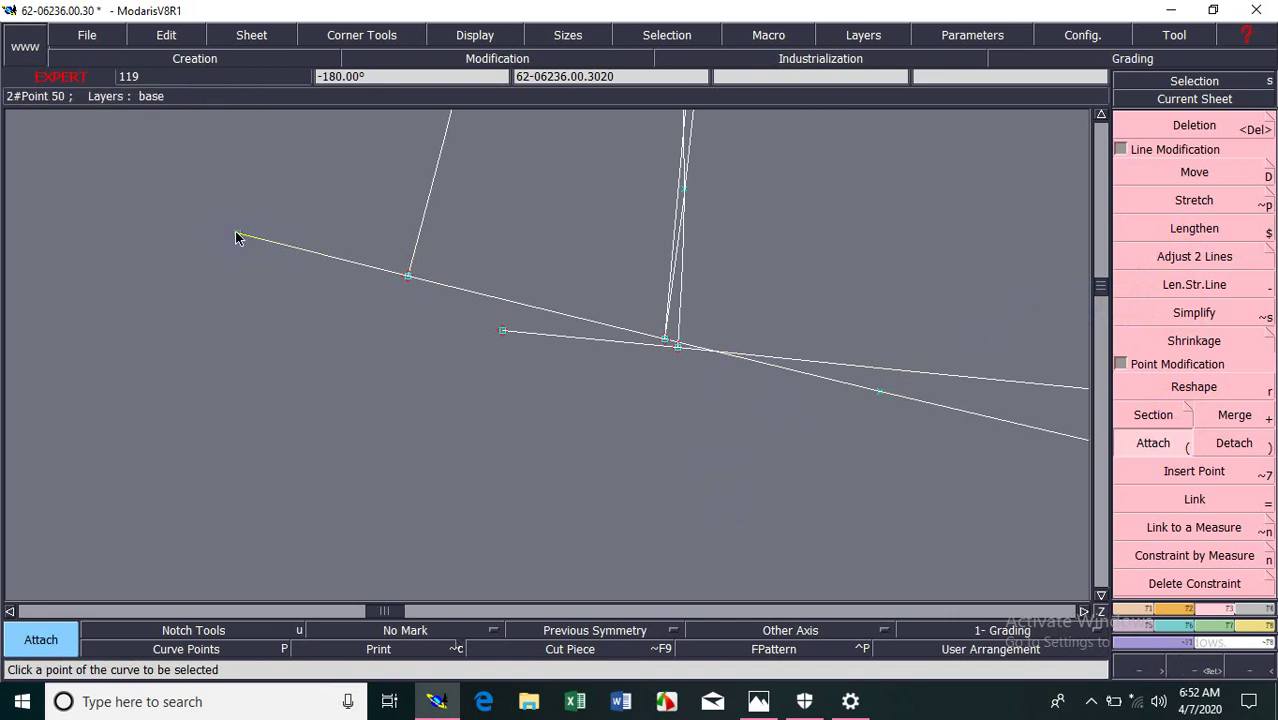
click(407, 277)
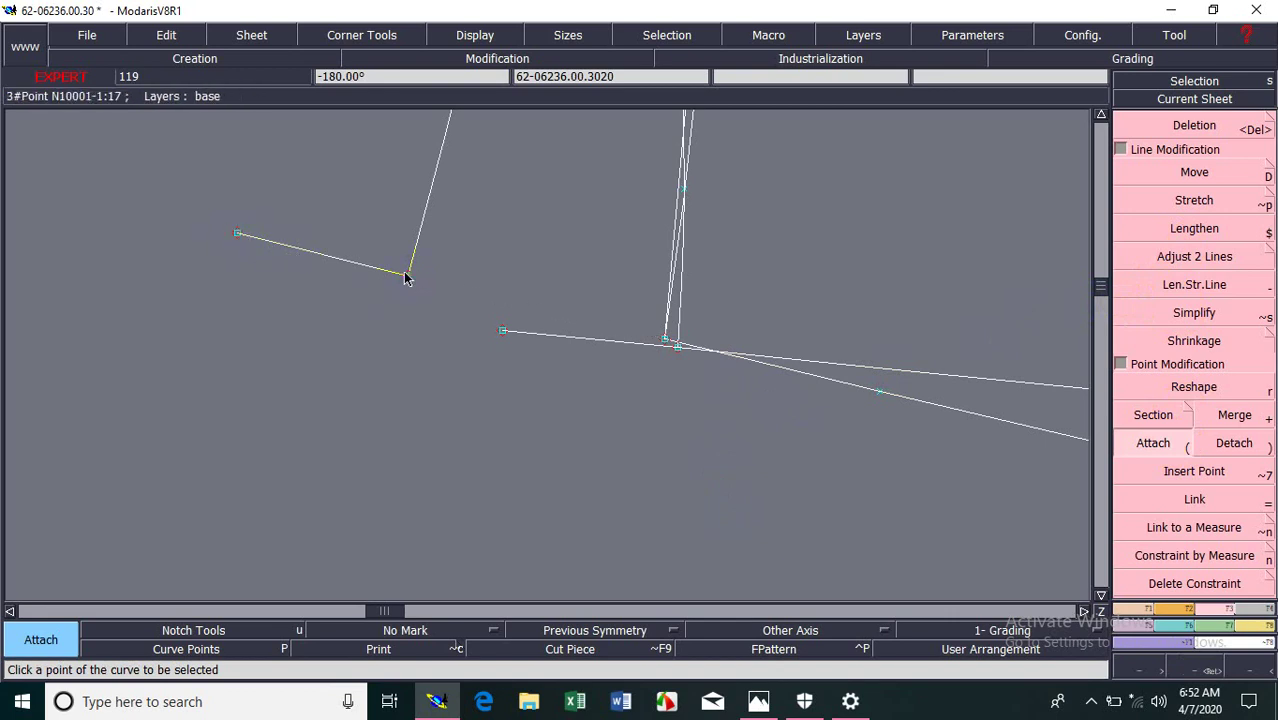
click(677, 347)
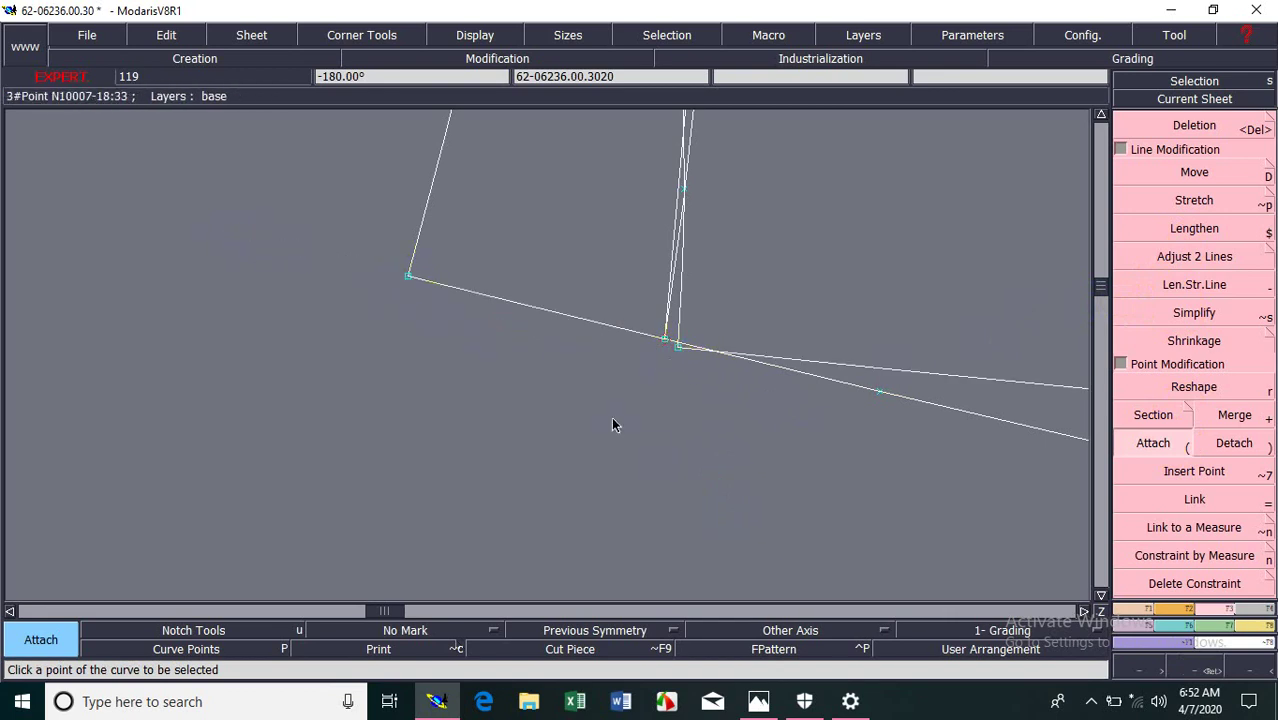
click(1180, 234)
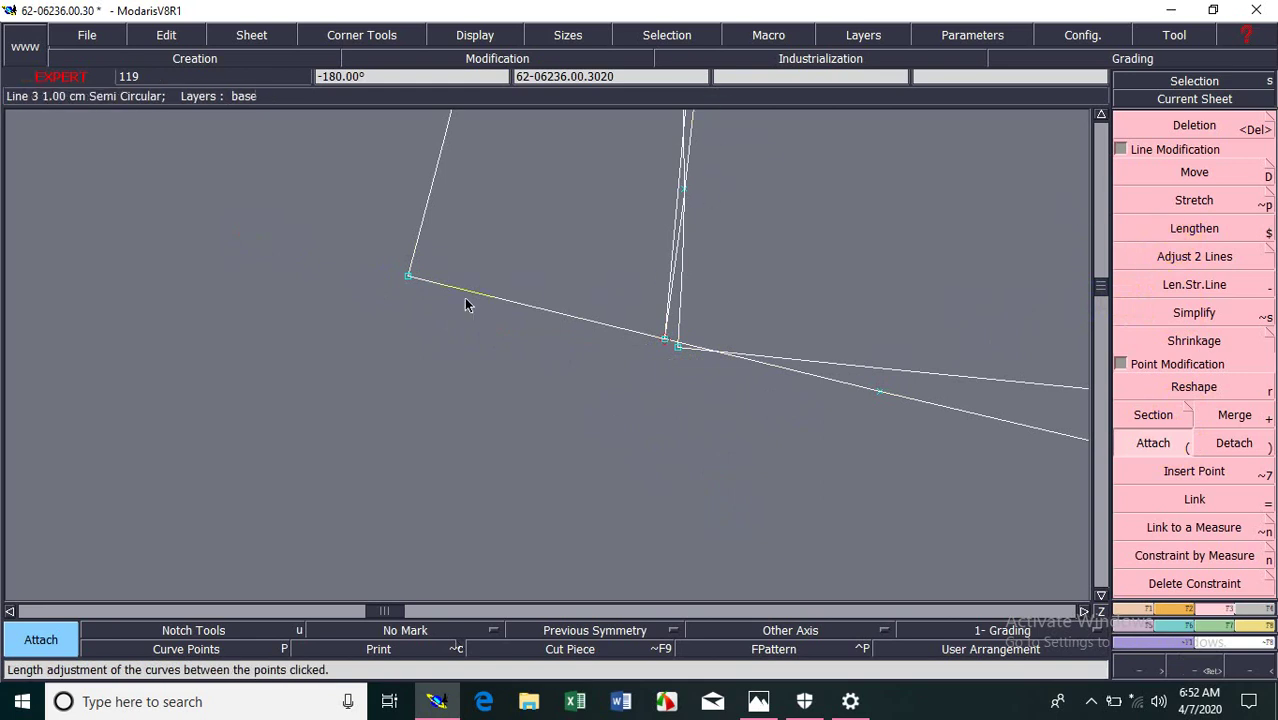
Step: Detach the outer side seam from the hem line at their shared hem corner point
key(Home)
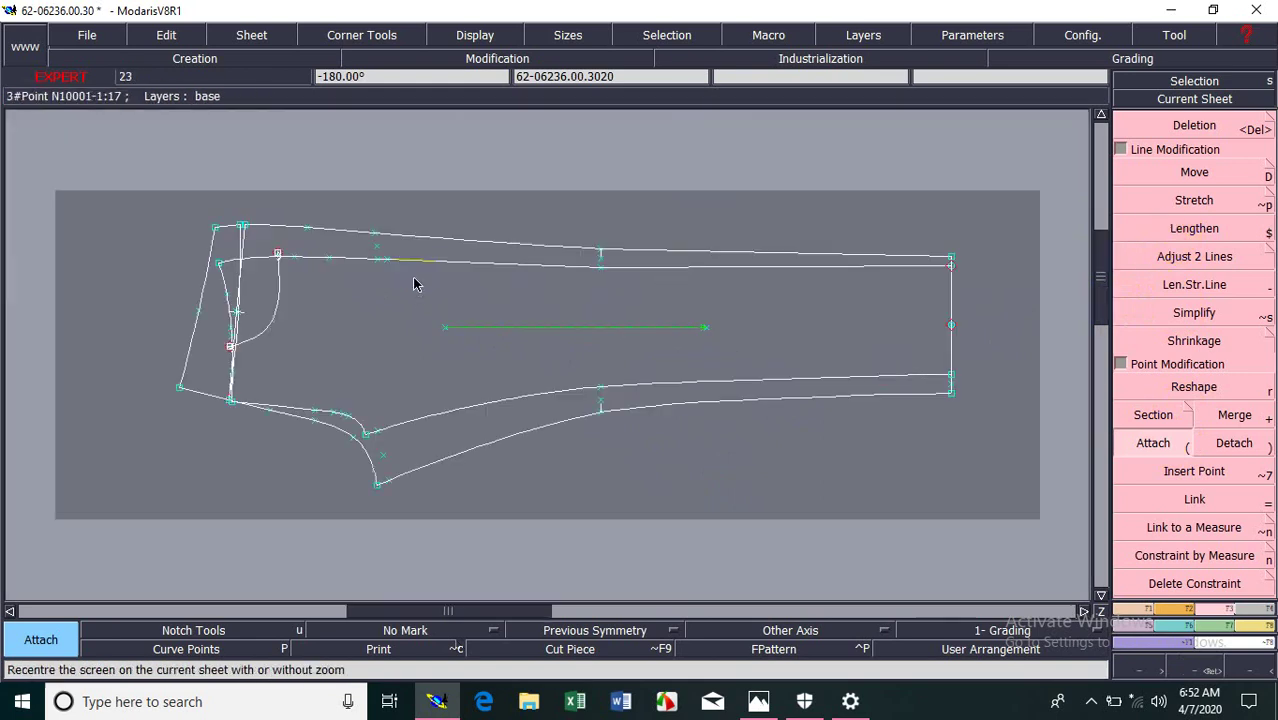
click(1165, 440)
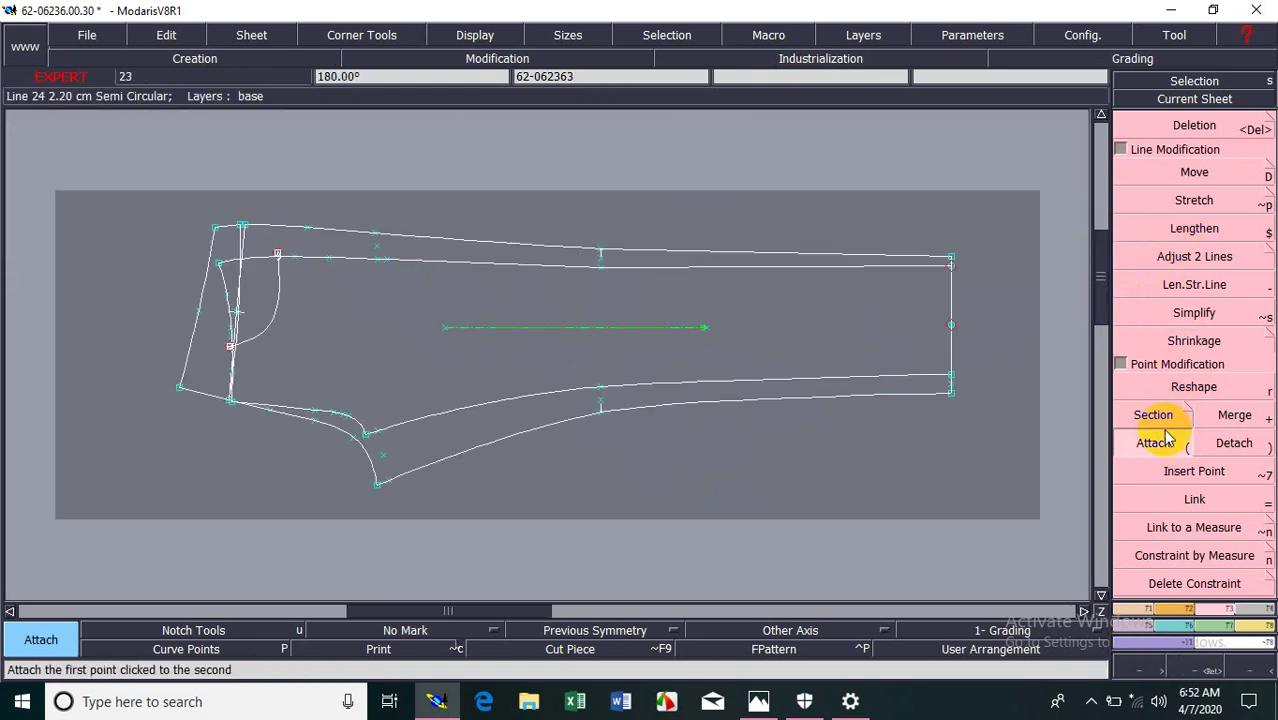
click(1228, 443)
key(Return)
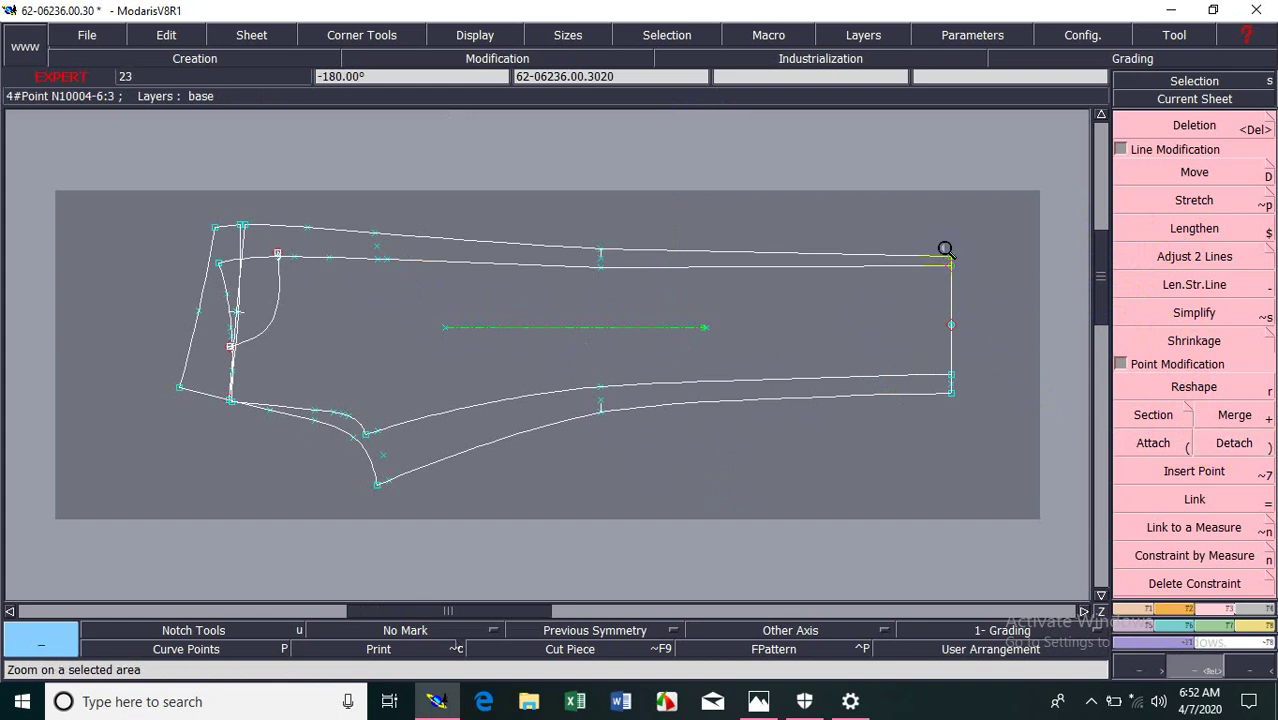
drag(958, 352, 1014, 445)
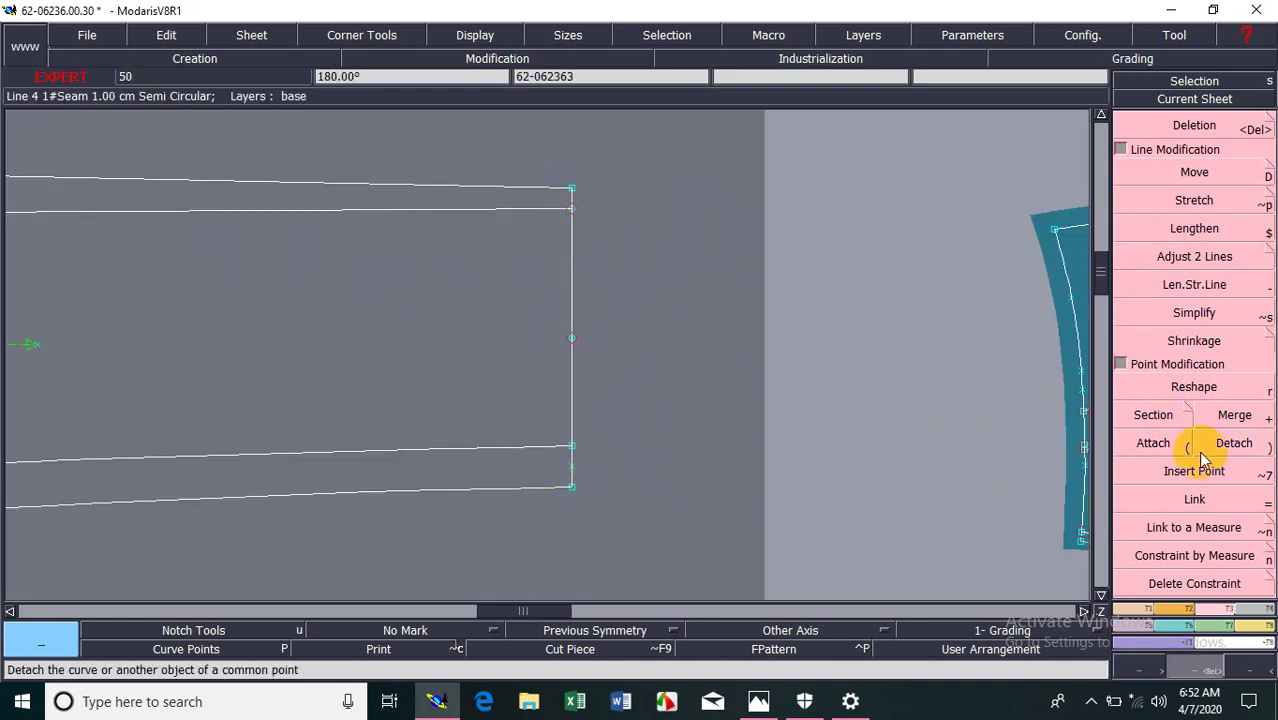
click(1230, 443)
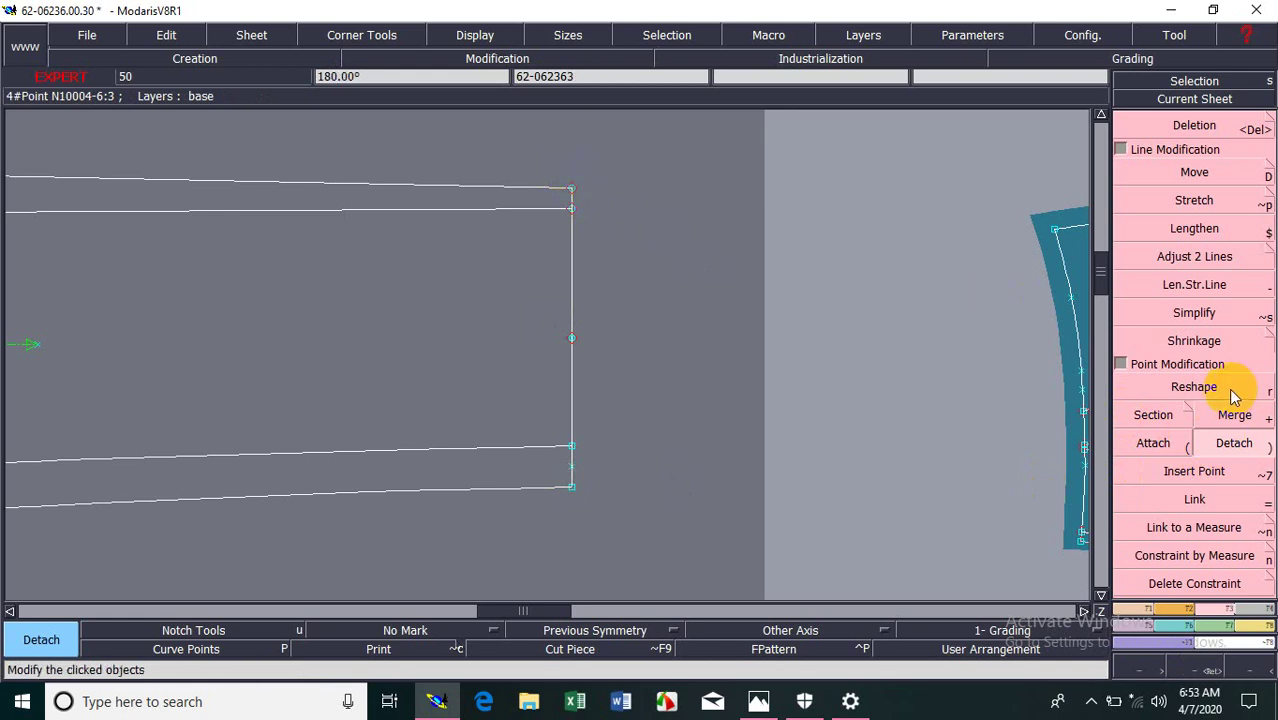
Step: Test the detached outer side seam by moving its hem end with Reshape, and undo the move
click(1170, 387)
drag(577, 197, 586, 176)
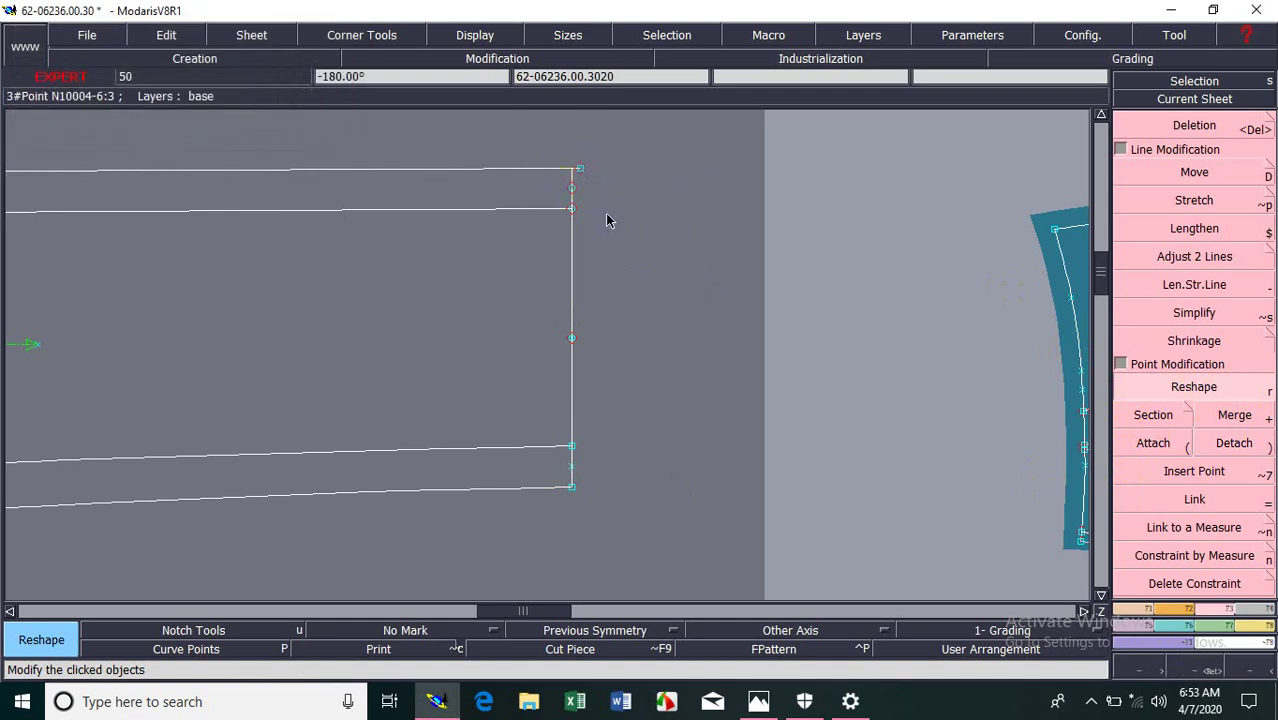
key(ctrl+z)
Step: Display all pattern pieces, zoom in on the L/FRT leg piece and clear its pins
key(j)
key(Return)
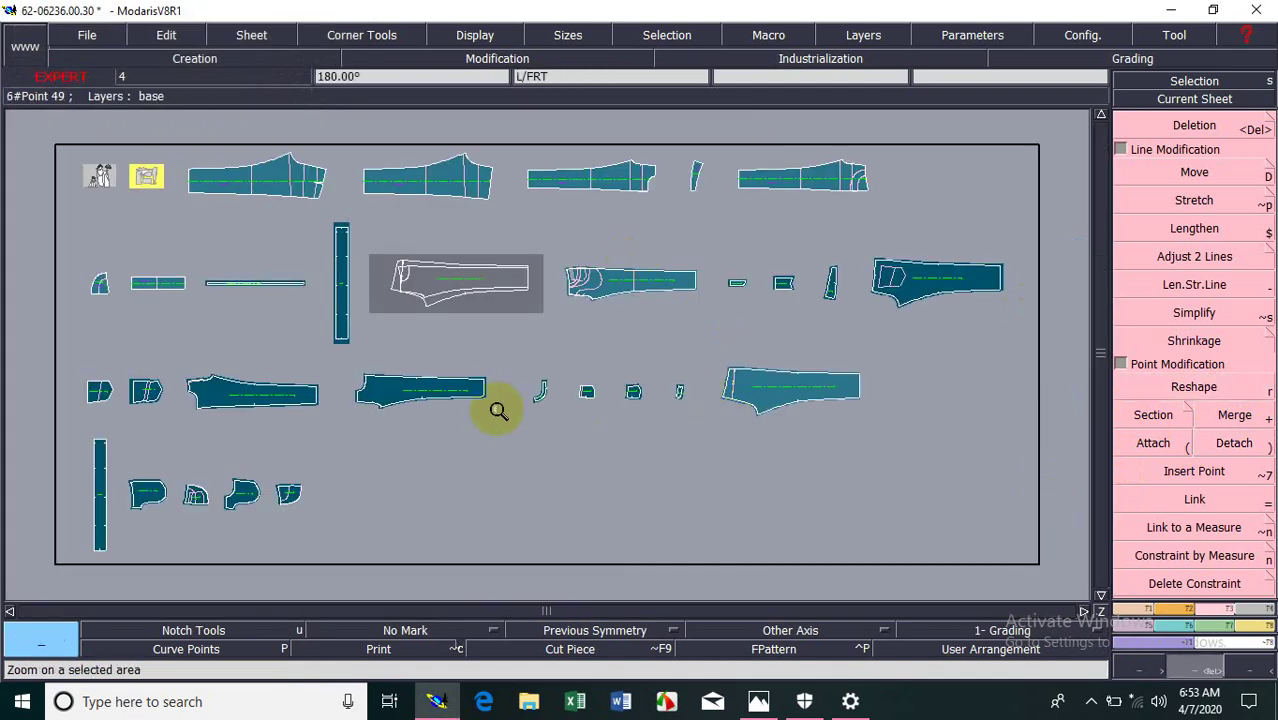
drag(348, 368, 508, 416)
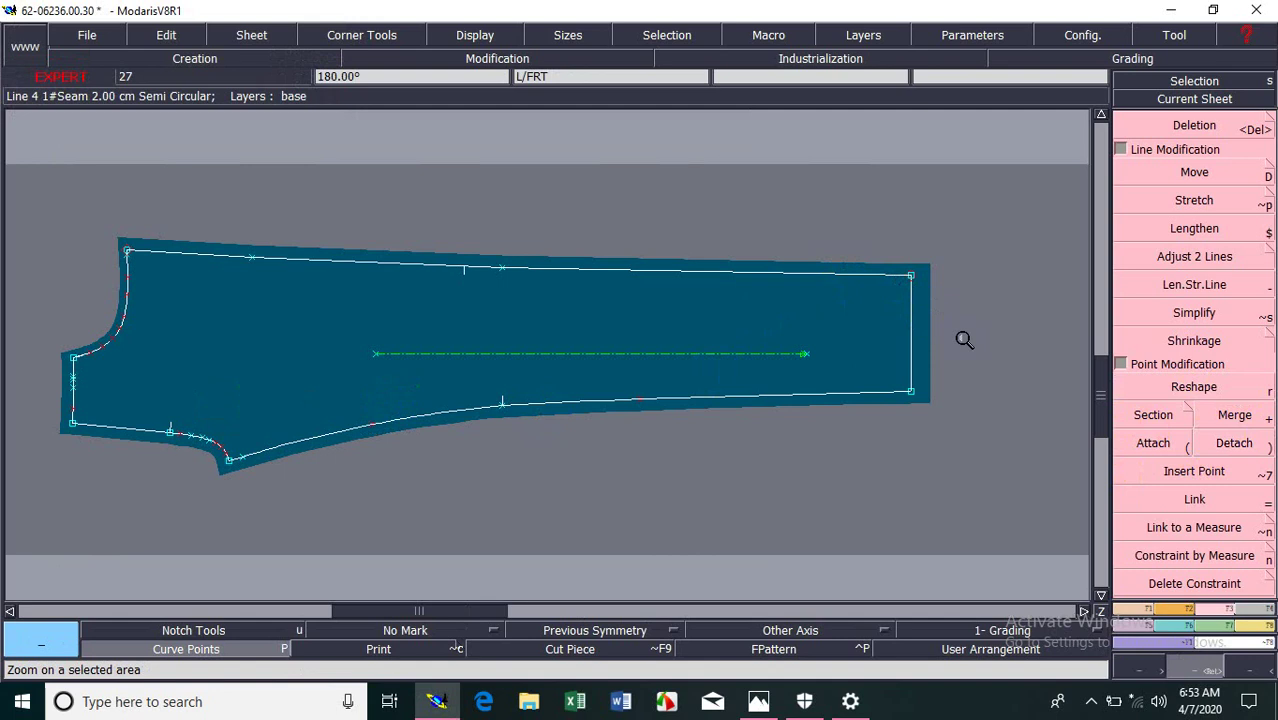
key(Escape)
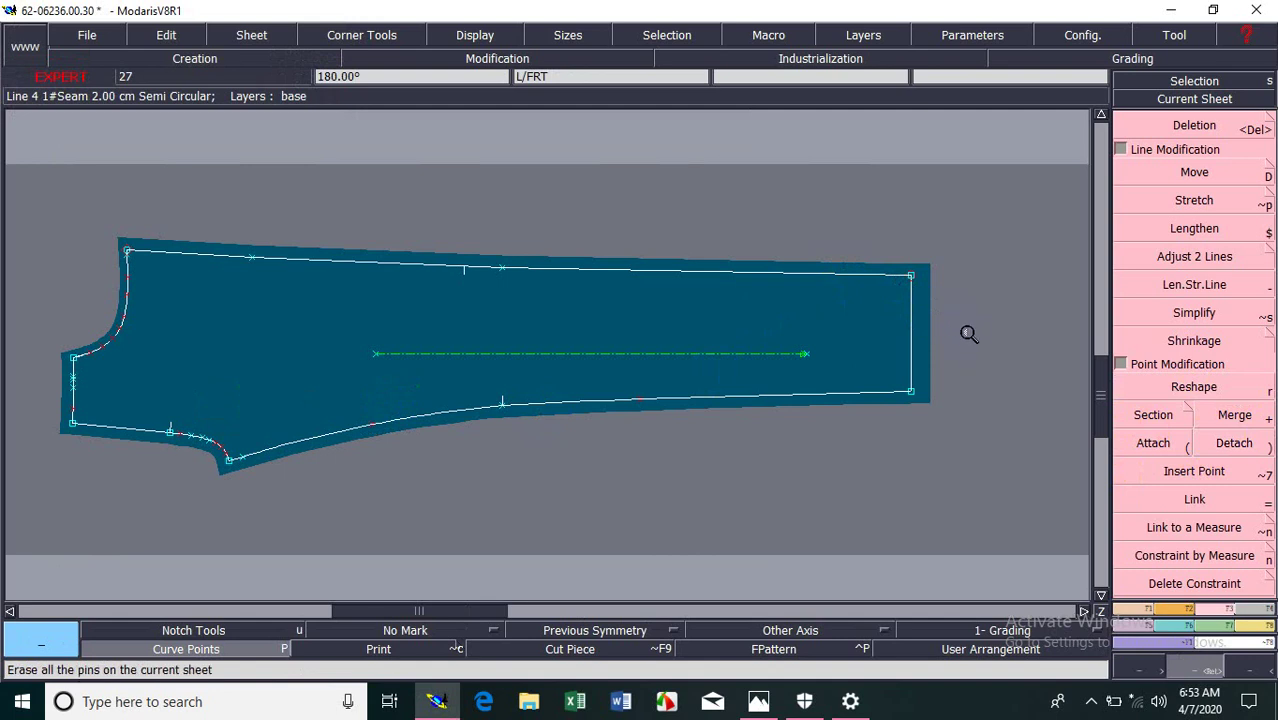
Step: Try Attach on the L/FRT piece's outer hem corner, and use Detach to separate the seams from the hem line at both hem corners
click(1153, 443)
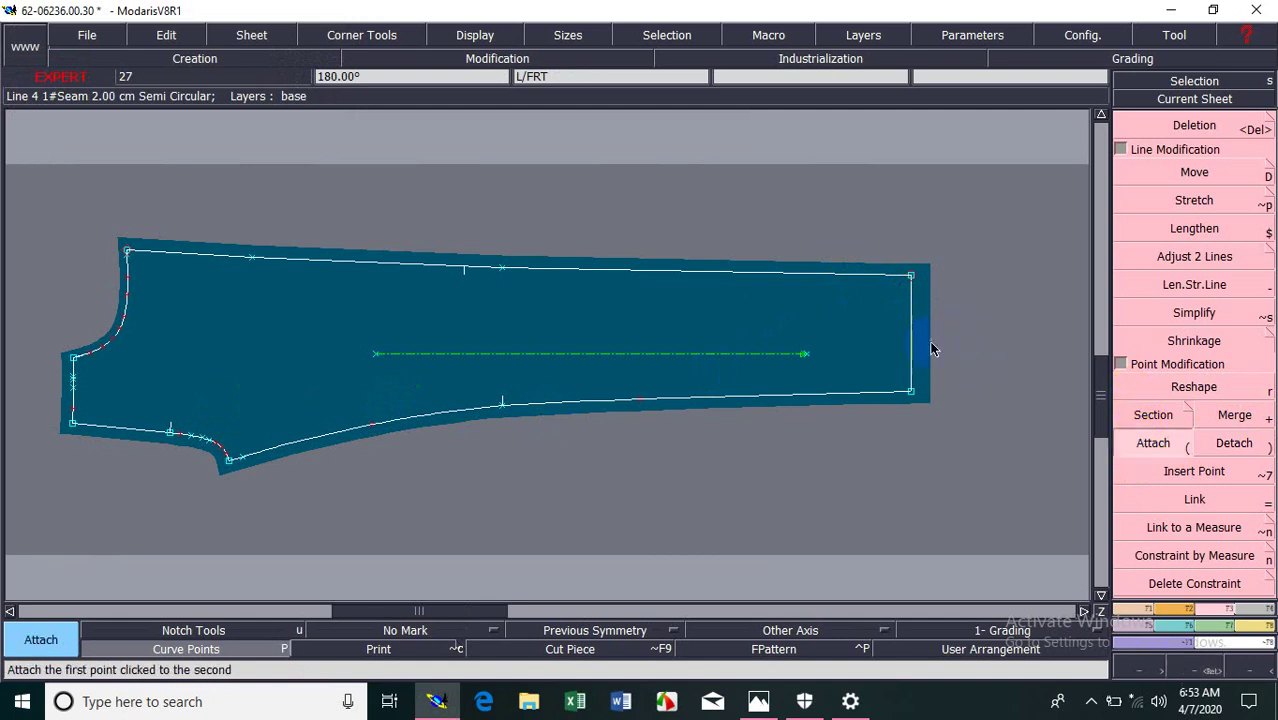
click(912, 276)
click(912, 275)
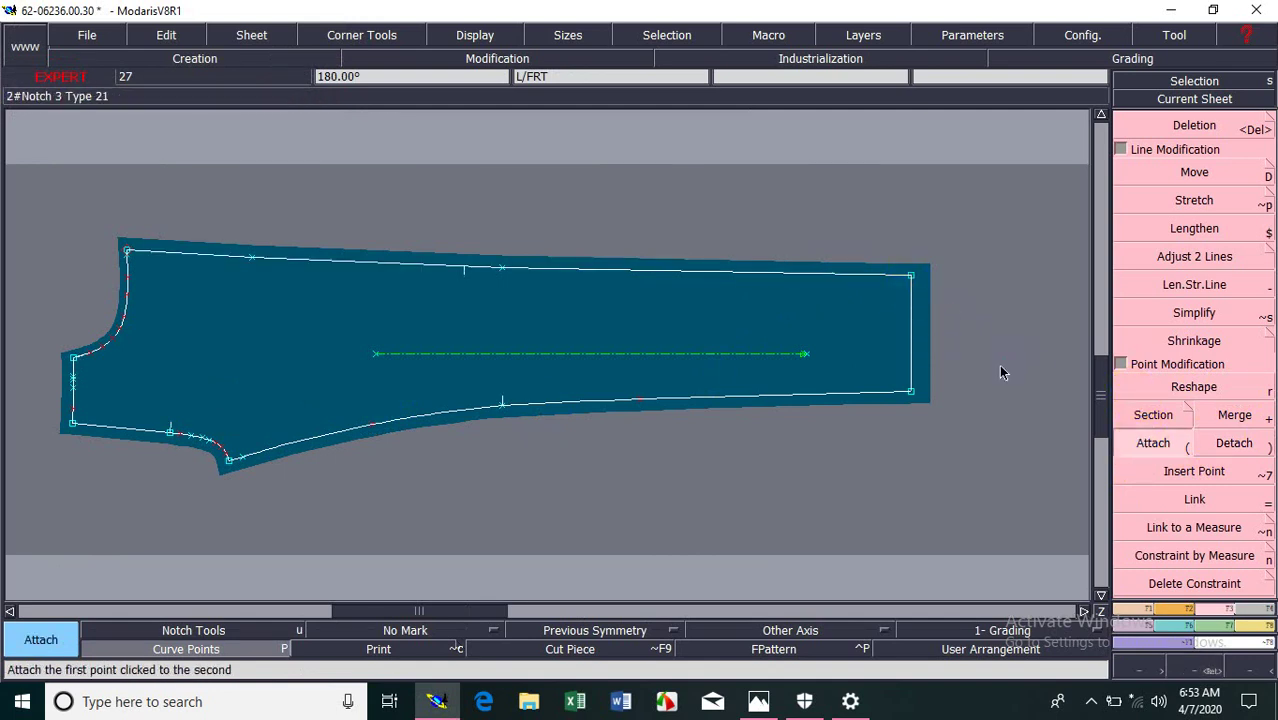
click(1230, 446)
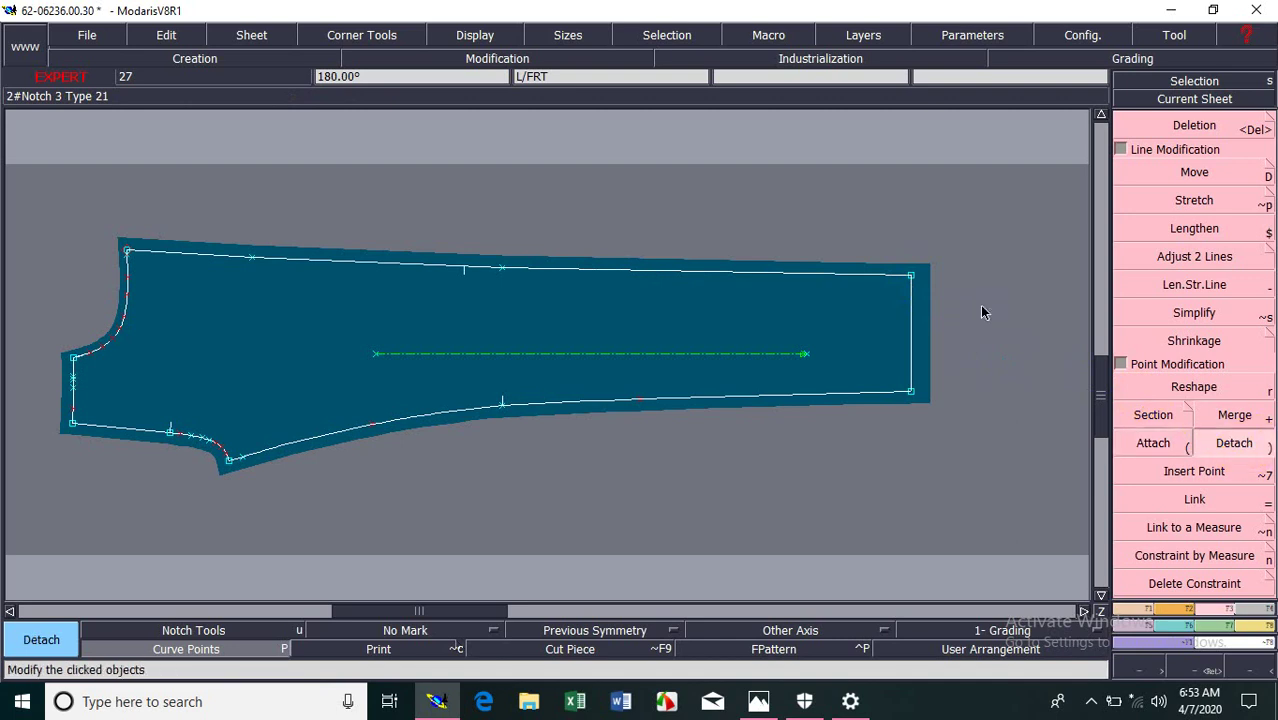
click(910, 268)
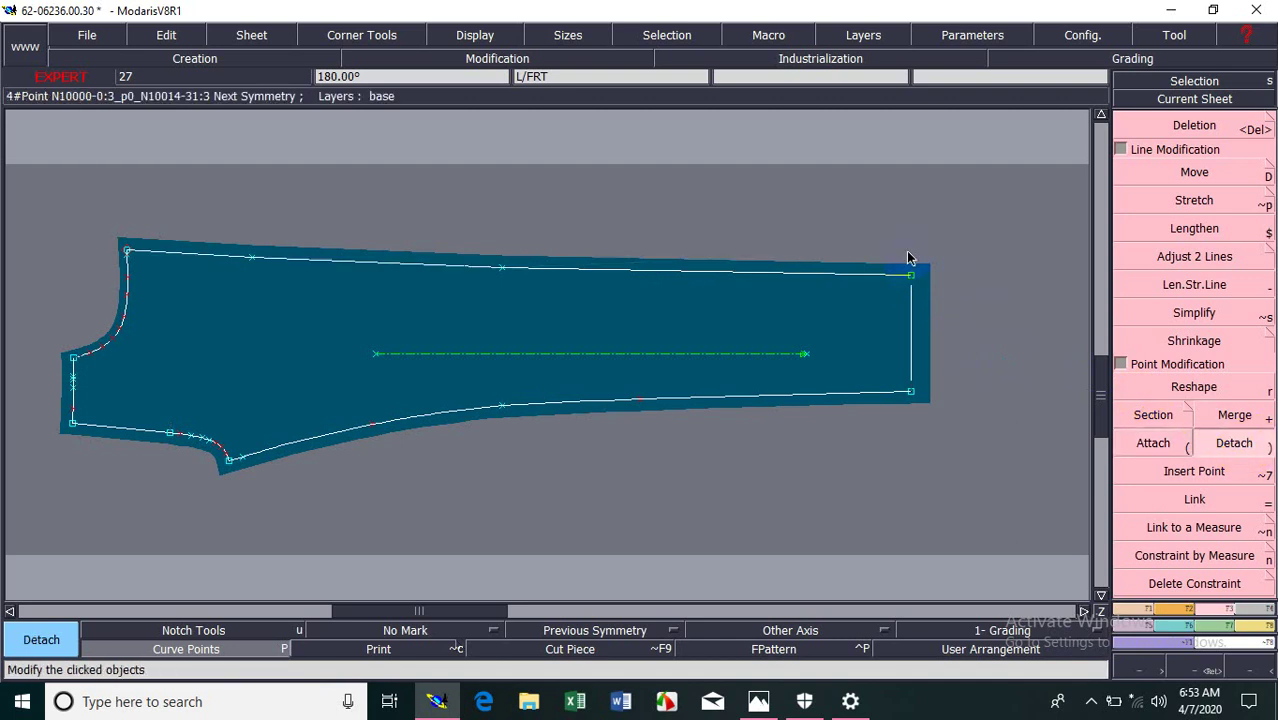
click(932, 244)
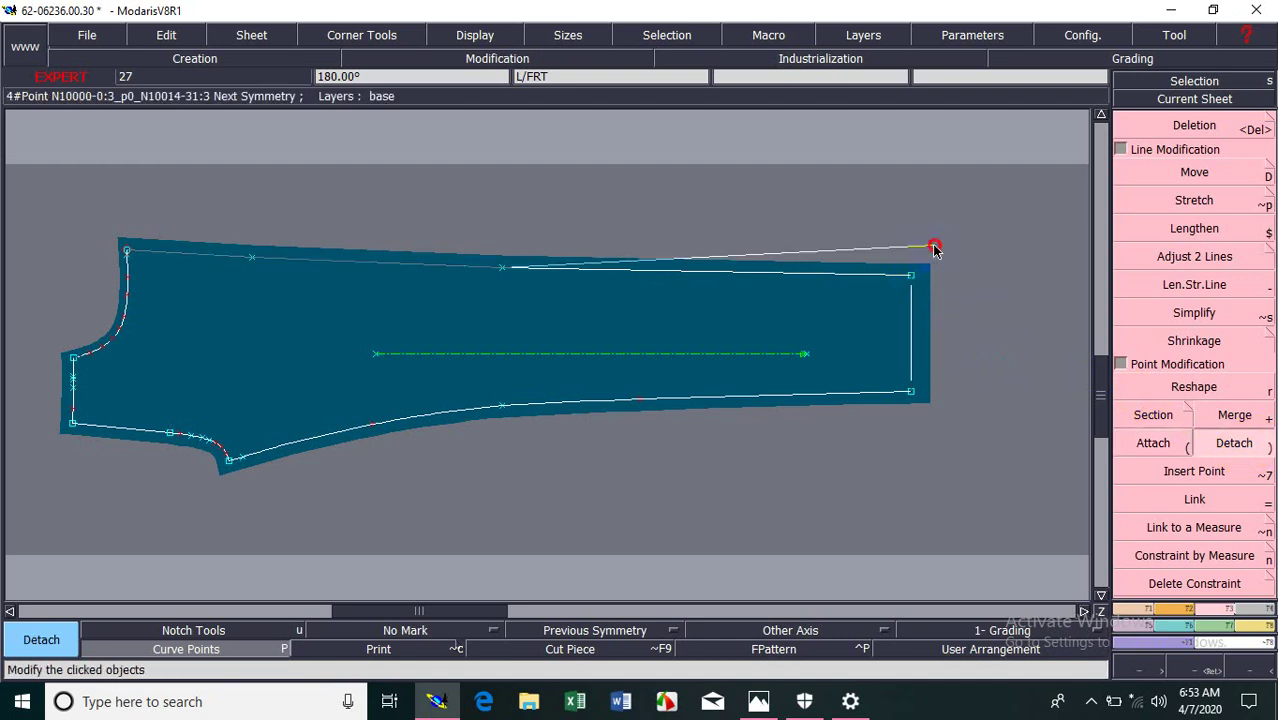
click(912, 390)
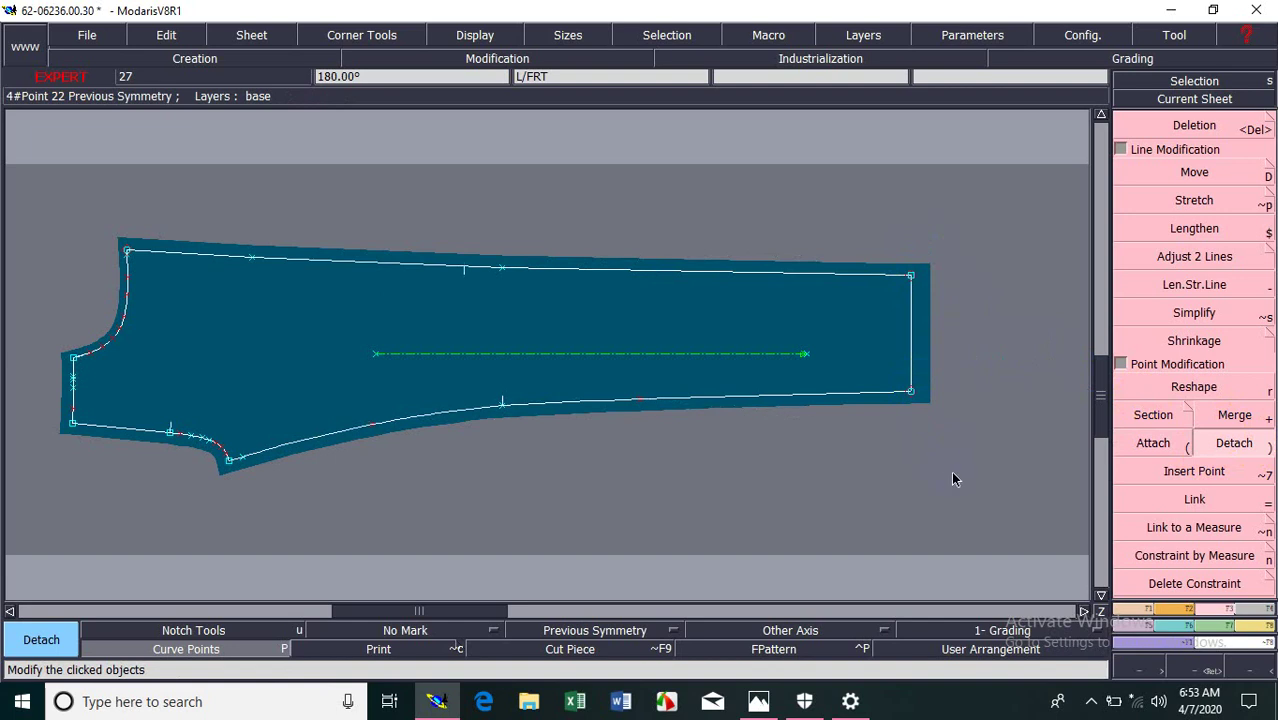
Step: Test the detached hem line by moving both its ends outward with Reshape, and undo the moves and the detachment
click(1190, 388)
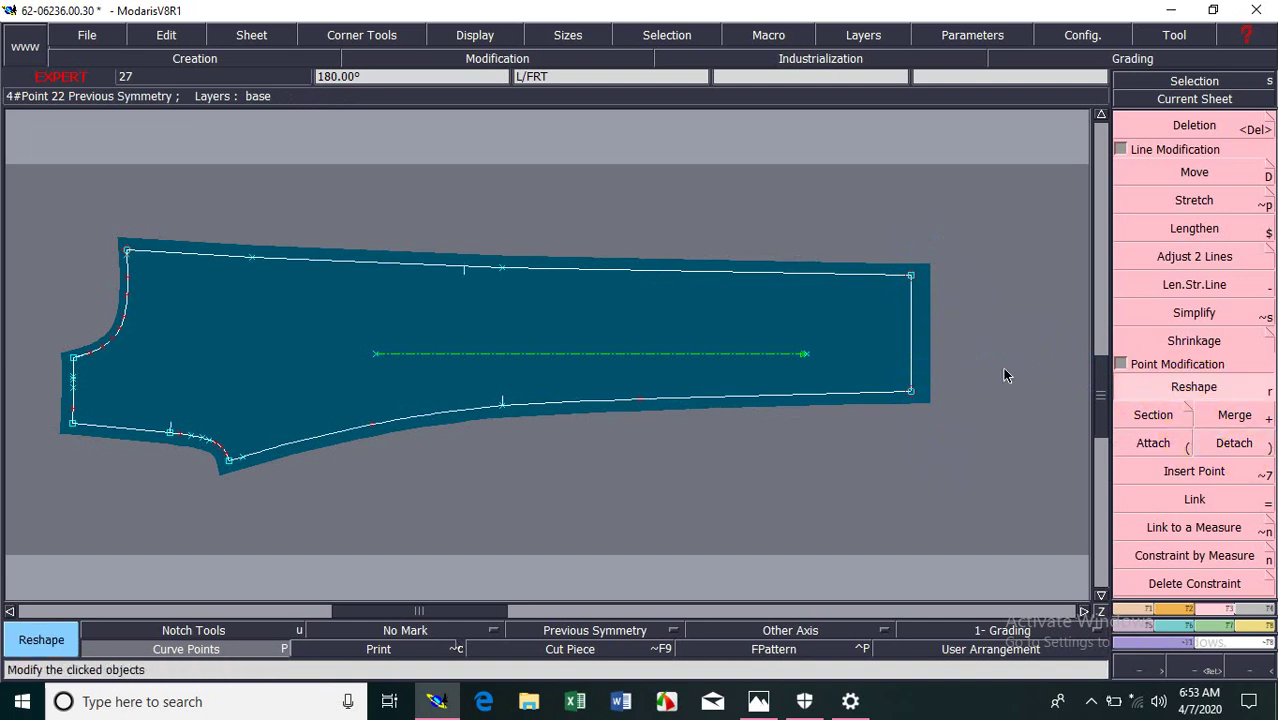
click(918, 398)
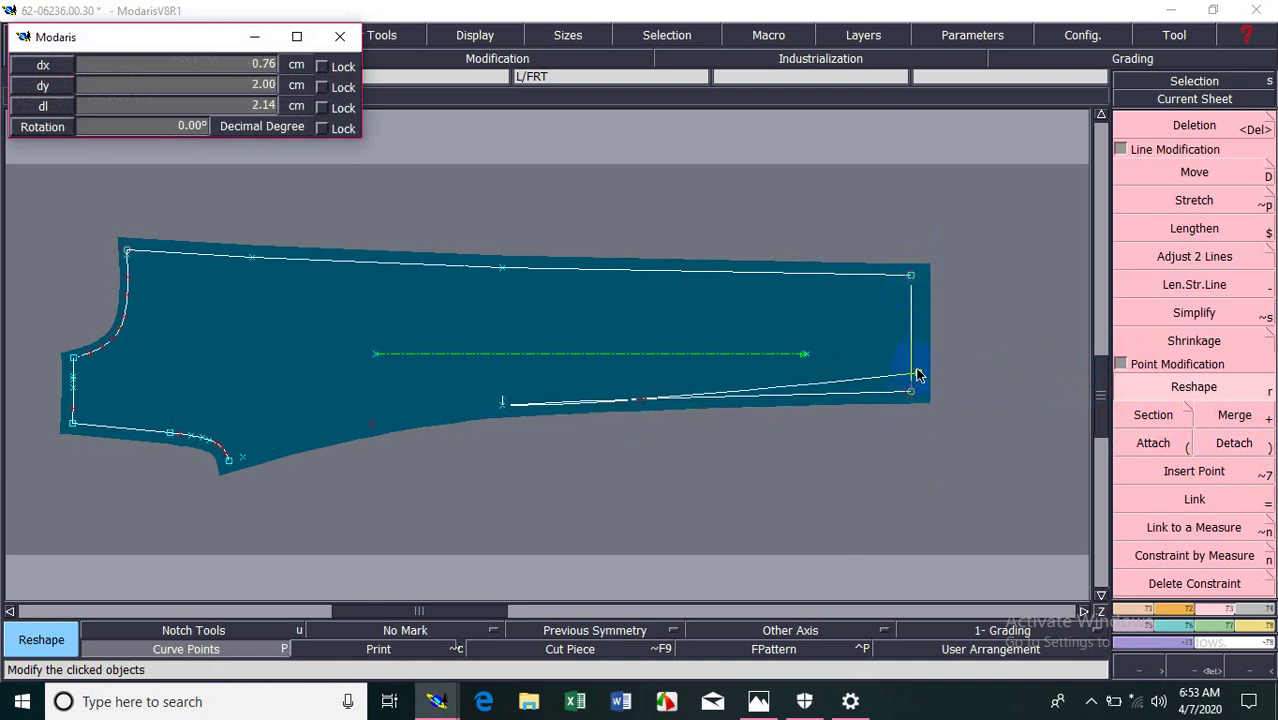
right_click(891, 425)
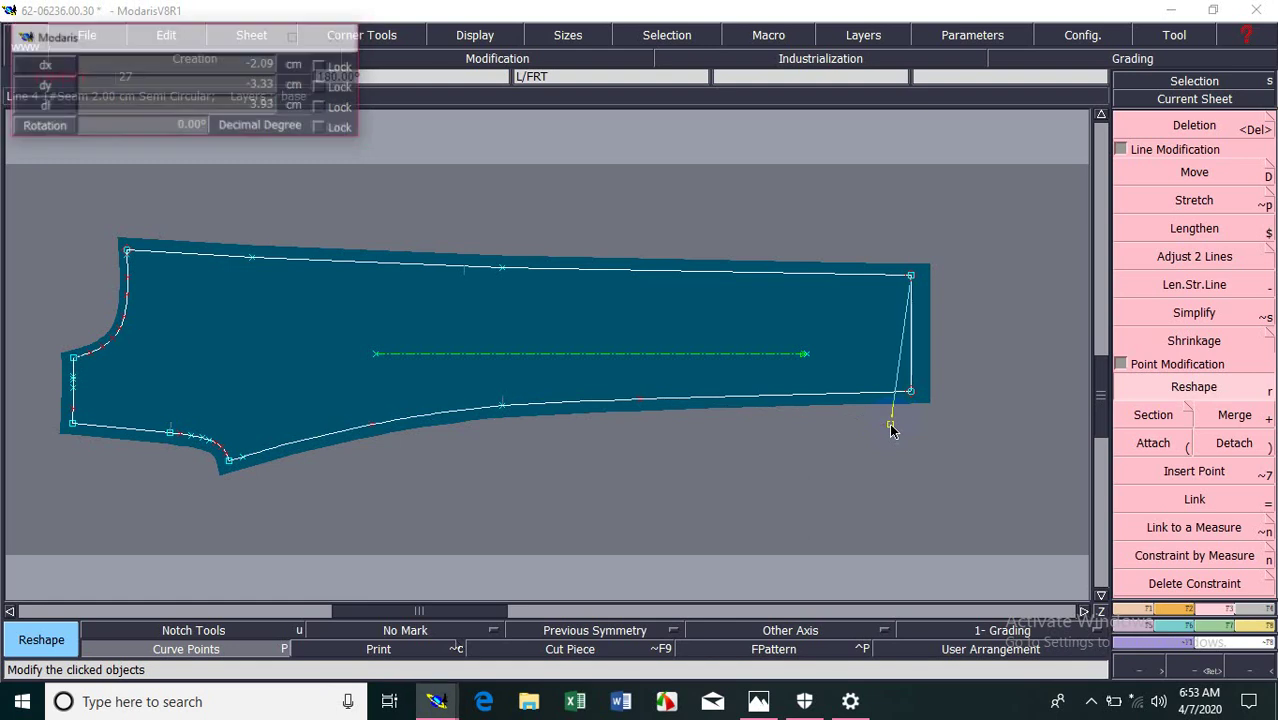
click(950, 400)
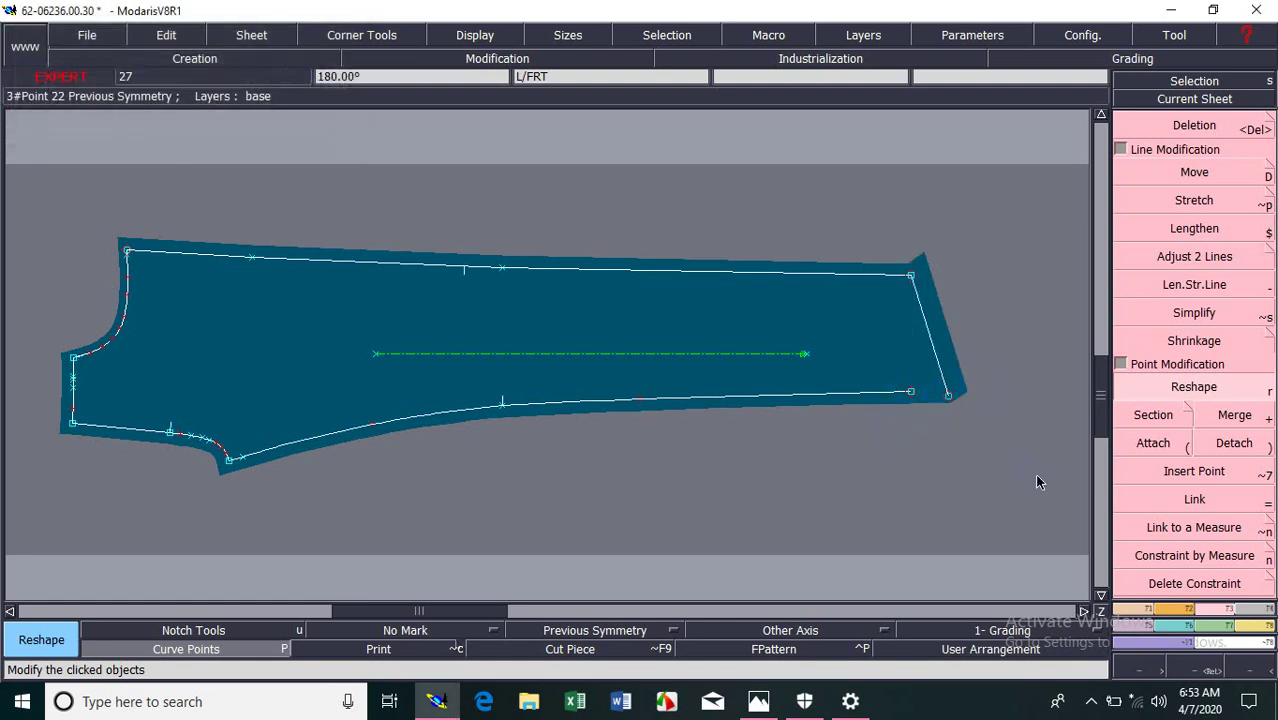
click(914, 279)
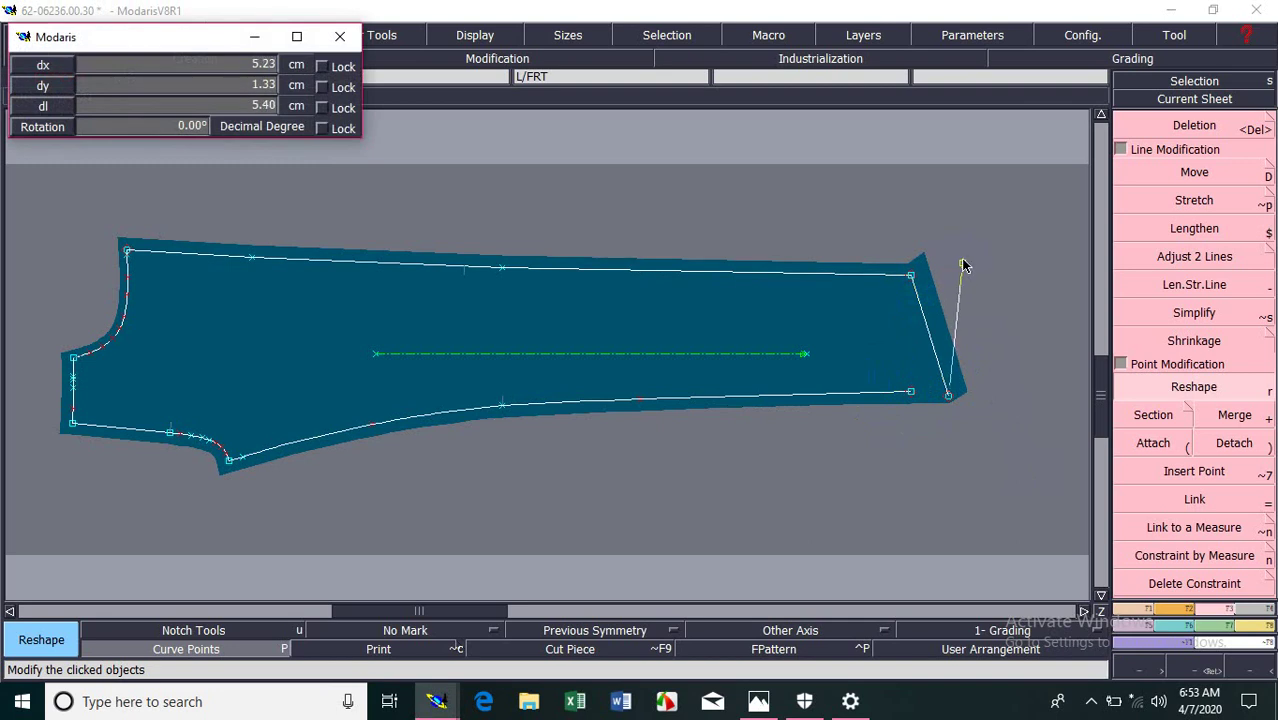
click(962, 264)
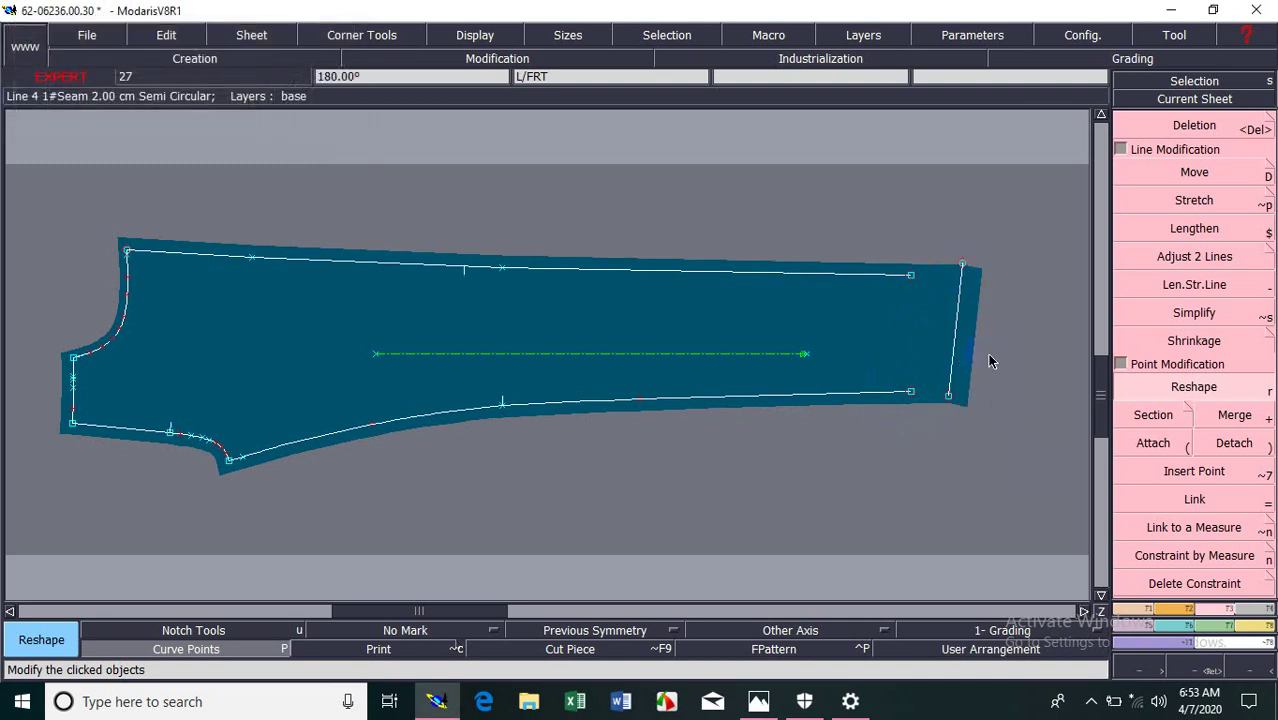
key(ctrl+z)
key(ctrl+z)
key(ctrl+z)
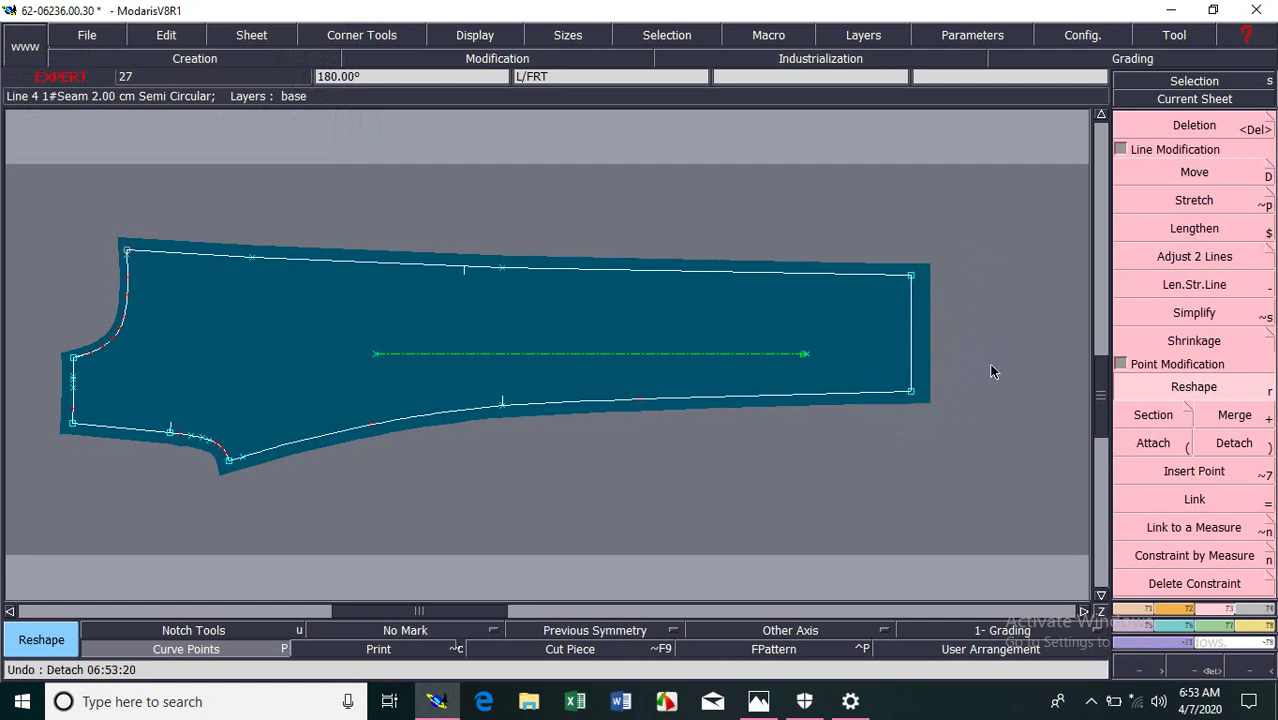
Step: Create a slider point and a developed point on the outer side seam near the hem, and convert them to curve points with Insert Point
click(1114, 426)
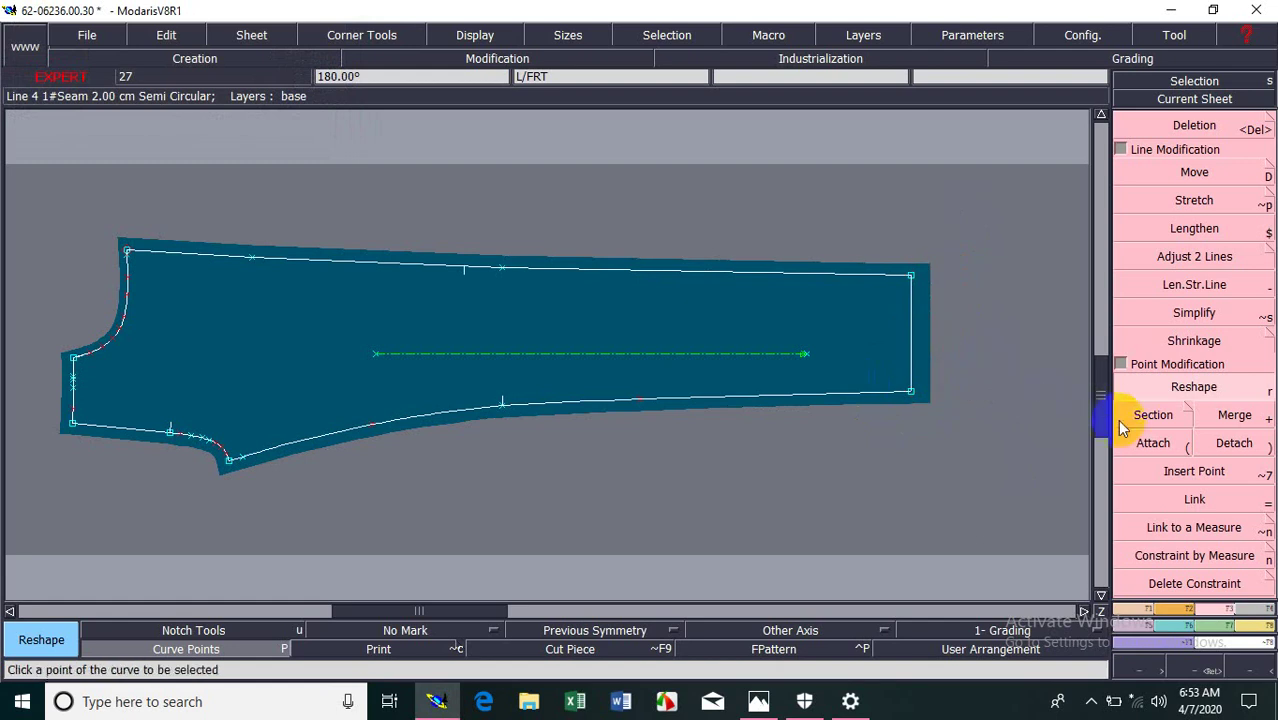
click(1195, 471)
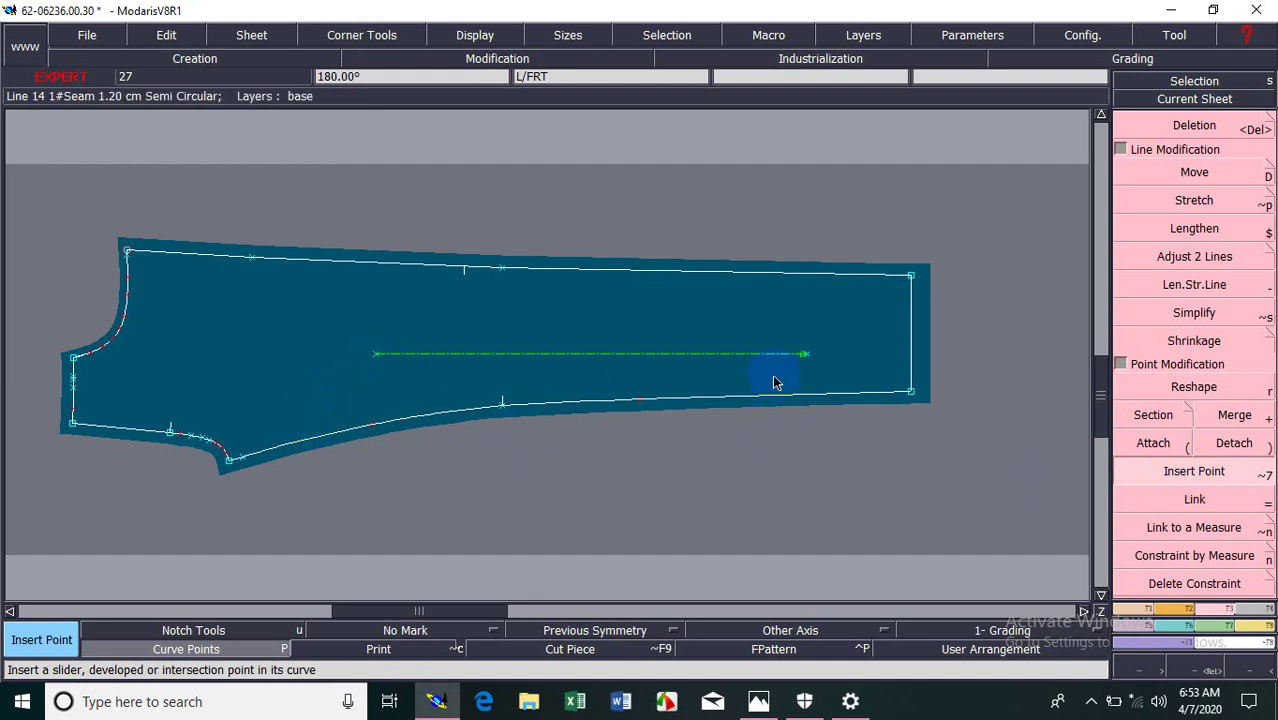
click(1140, 618)
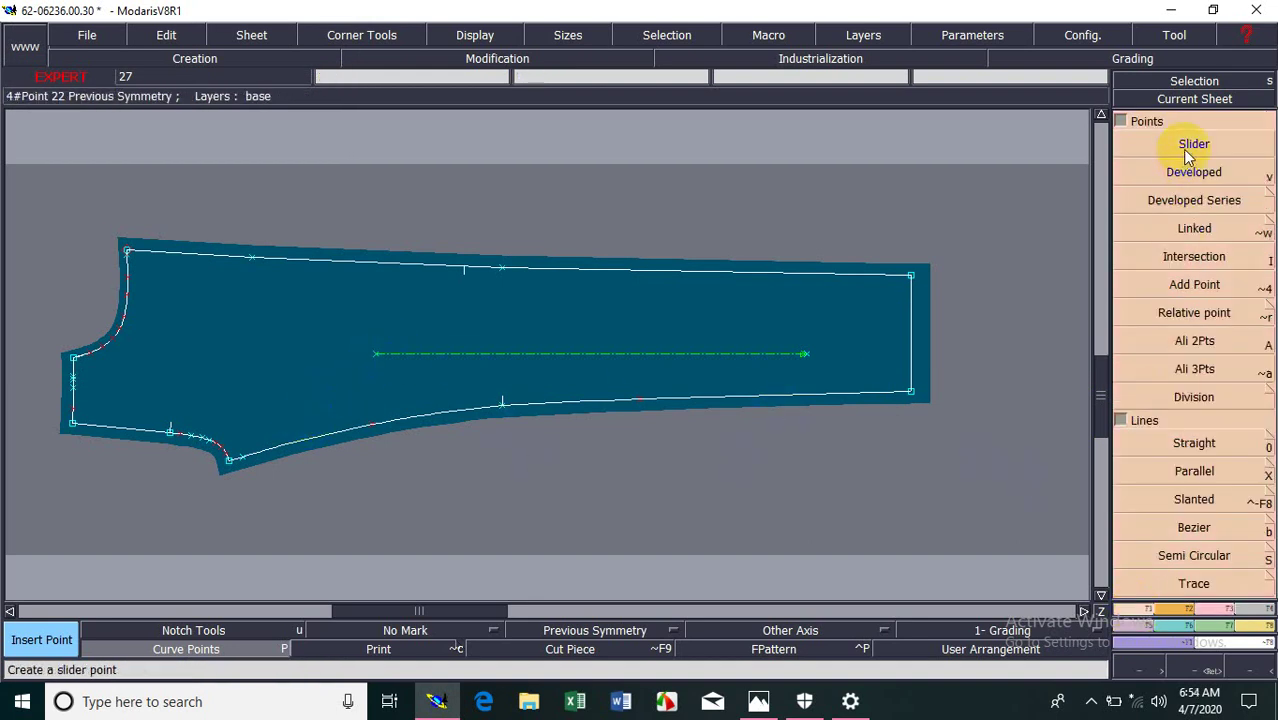
click(1192, 145)
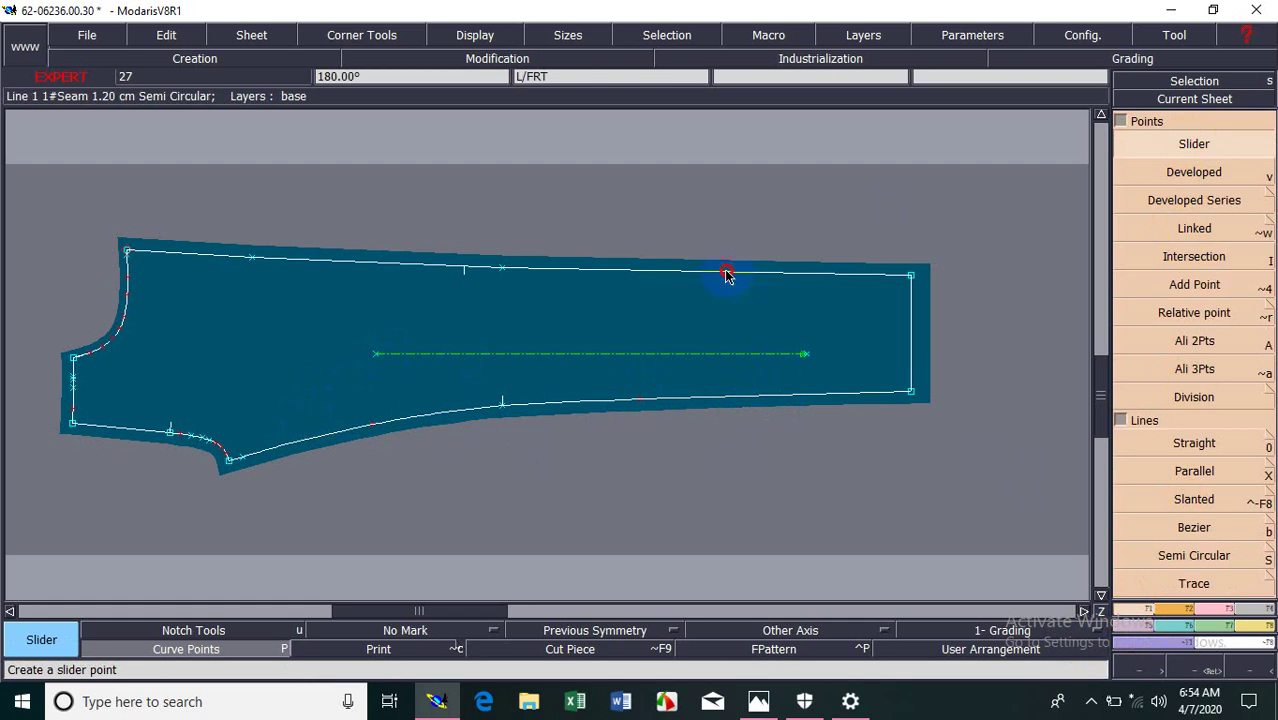
click(1150, 176)
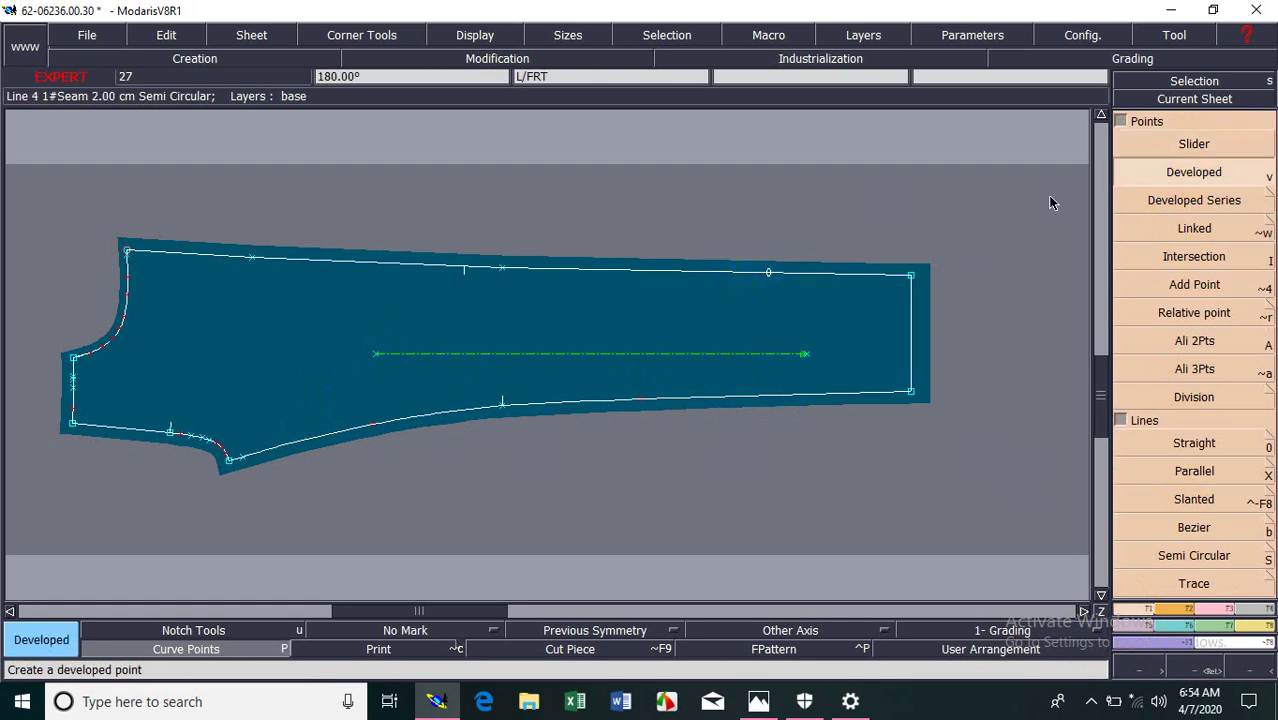
click(910, 275)
click(870, 285)
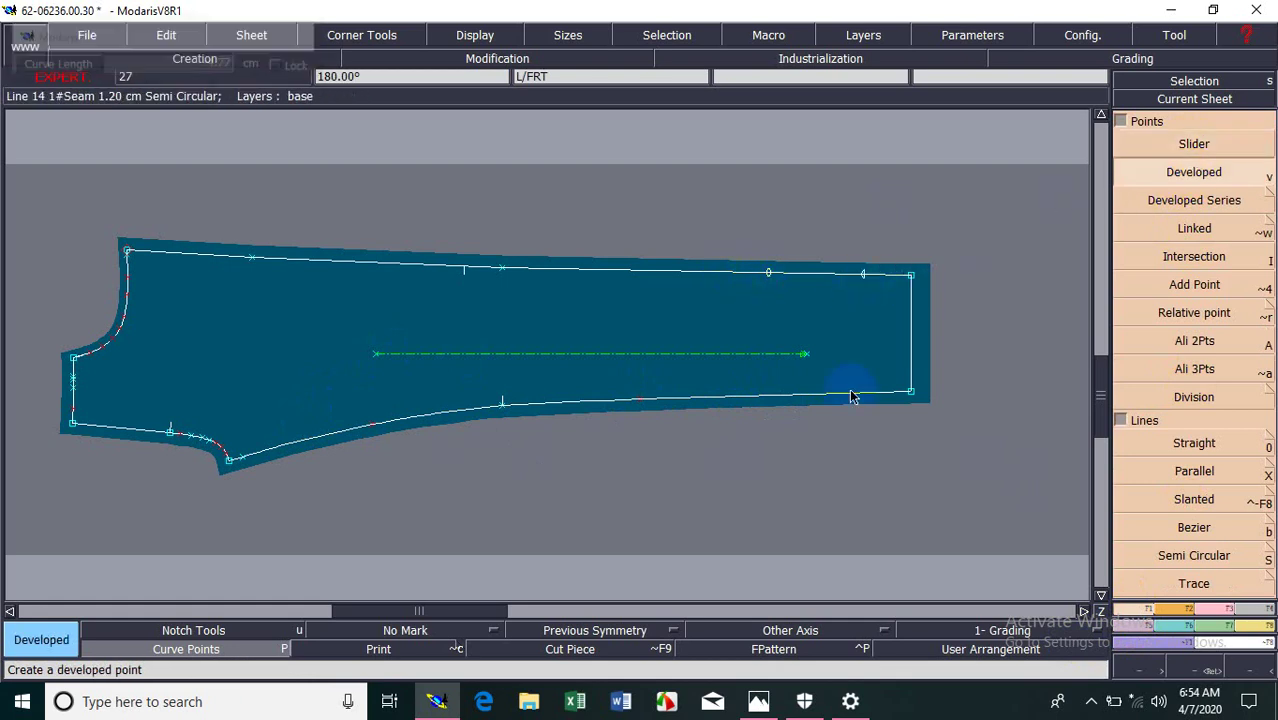
click(1214, 608)
click(1178, 471)
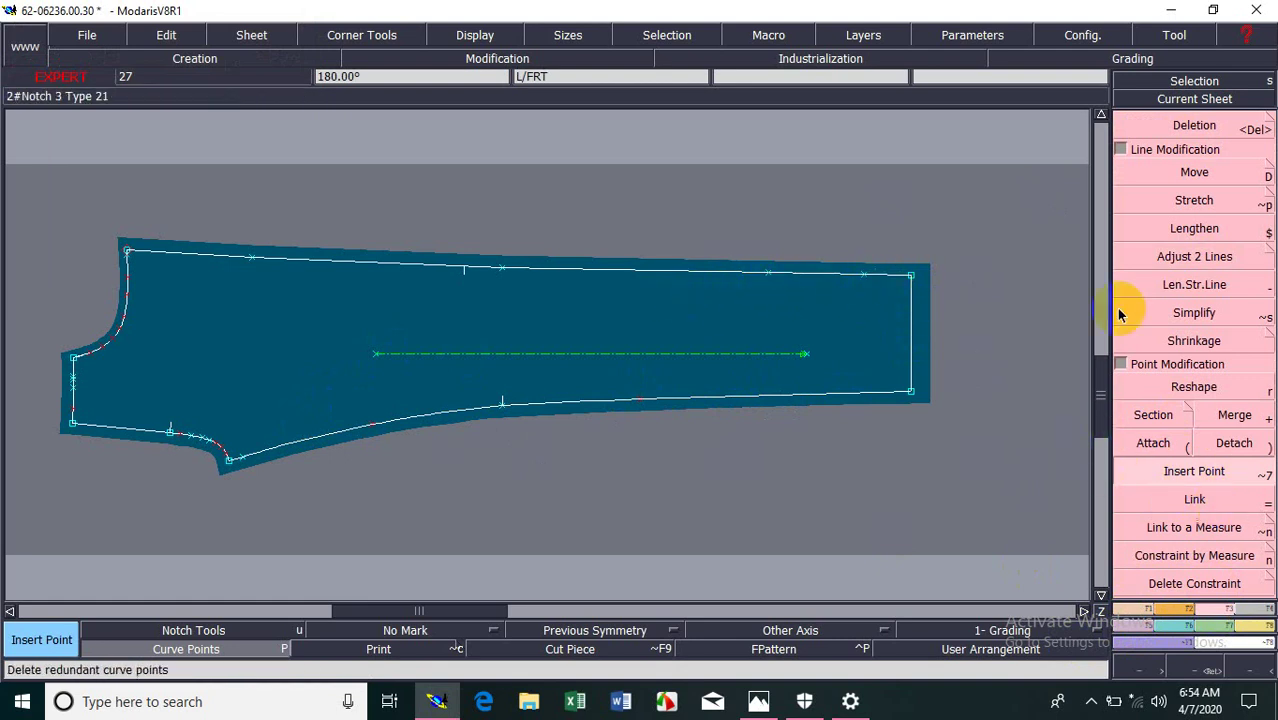
Step: Pin the inserted slider point and the knee and hip points along the outer side seam
click(1122, 152)
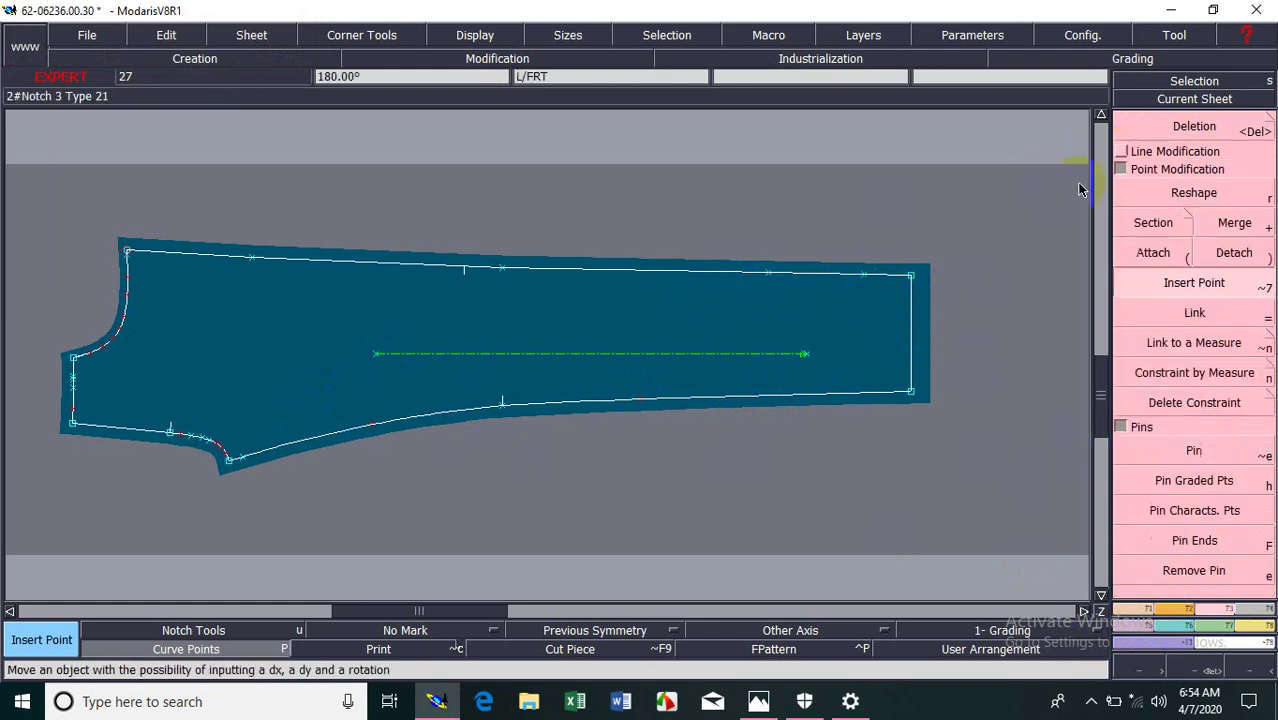
click(1167, 453)
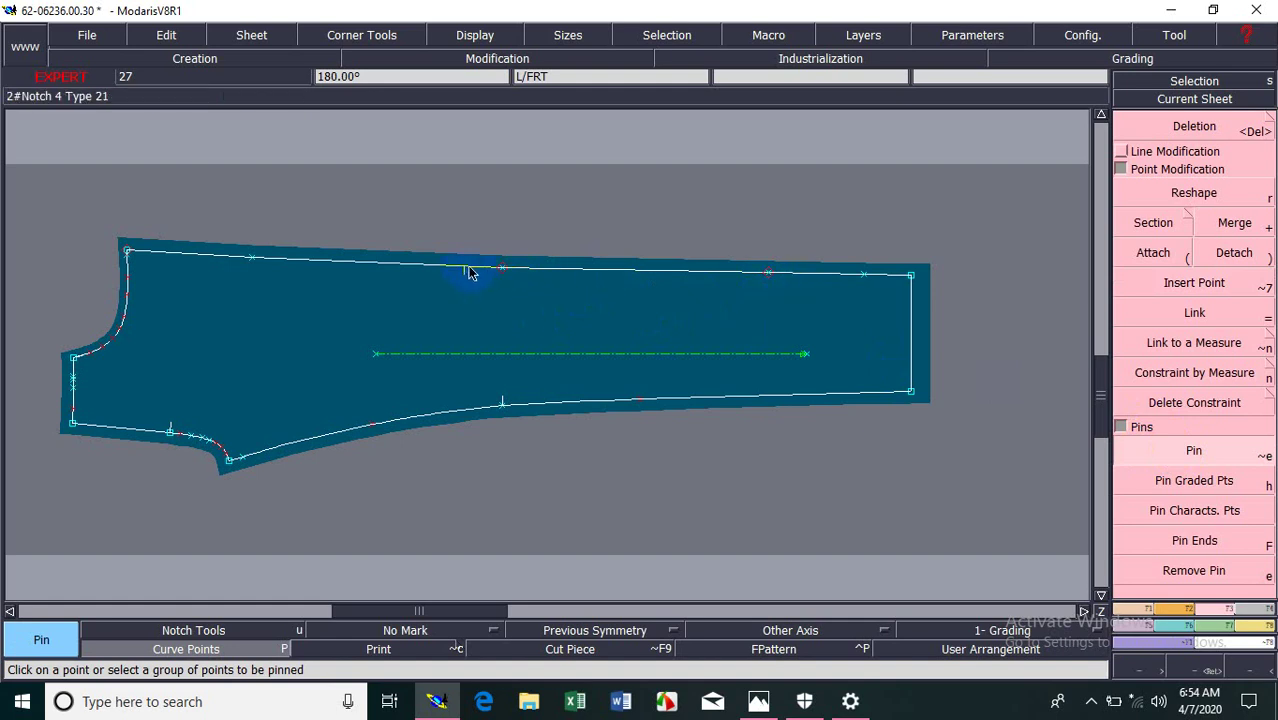
click(251, 258)
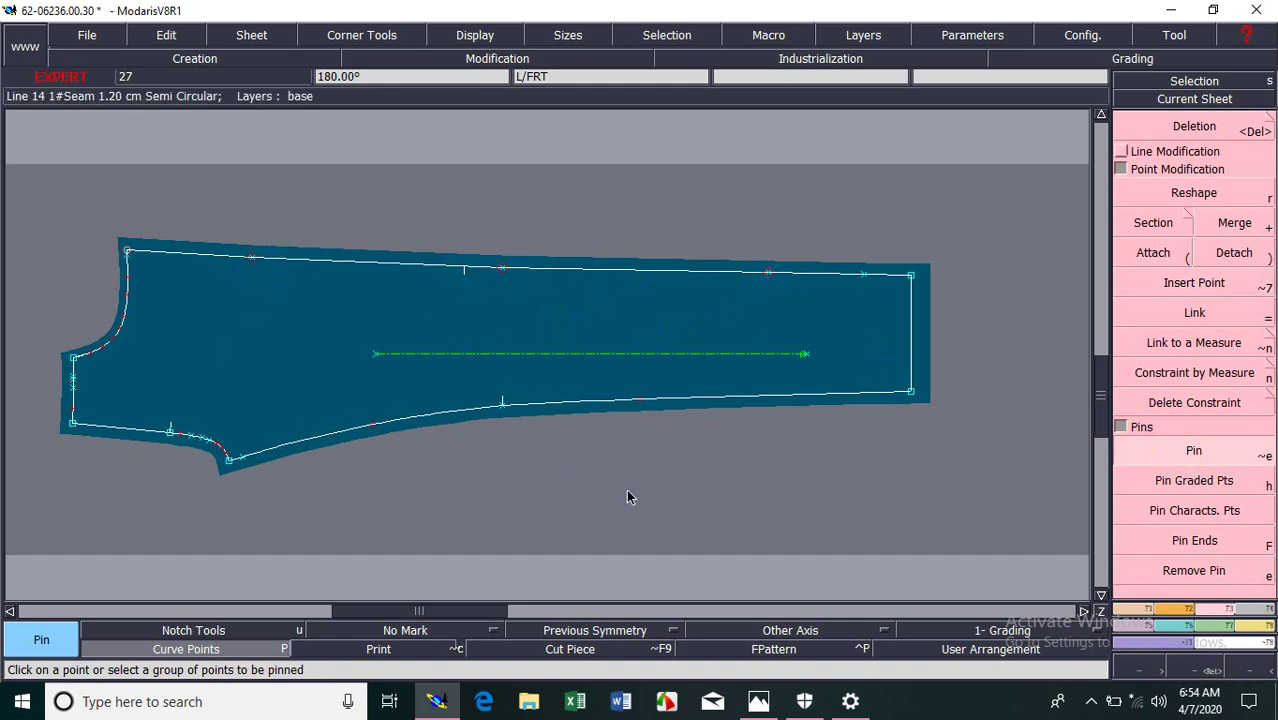
Step: Undo the point insertions and the creation of the slider and developed points on the outer side seam
key(ctrl+z)
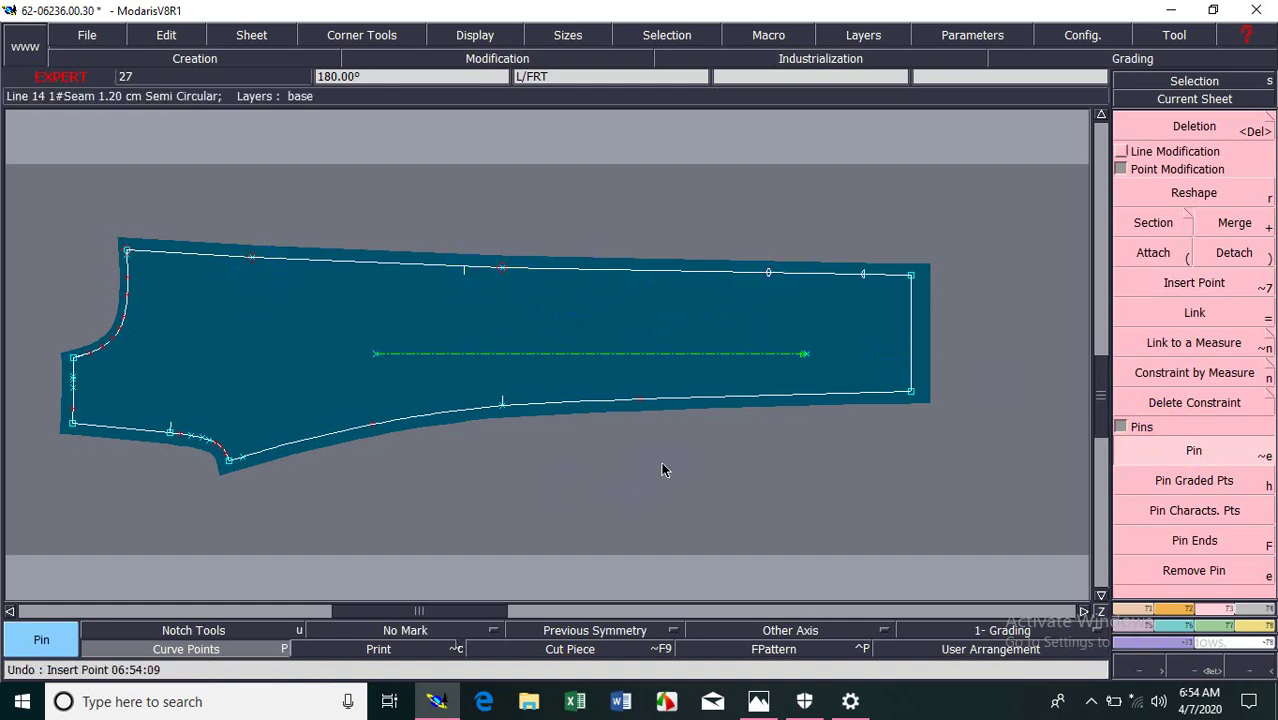
key(ctrl+z)
key(ctrl+z)
key(ctrl+z)
Step: Pin the graded points and the characteristic points of the L/FRT piece
click(1135, 452)
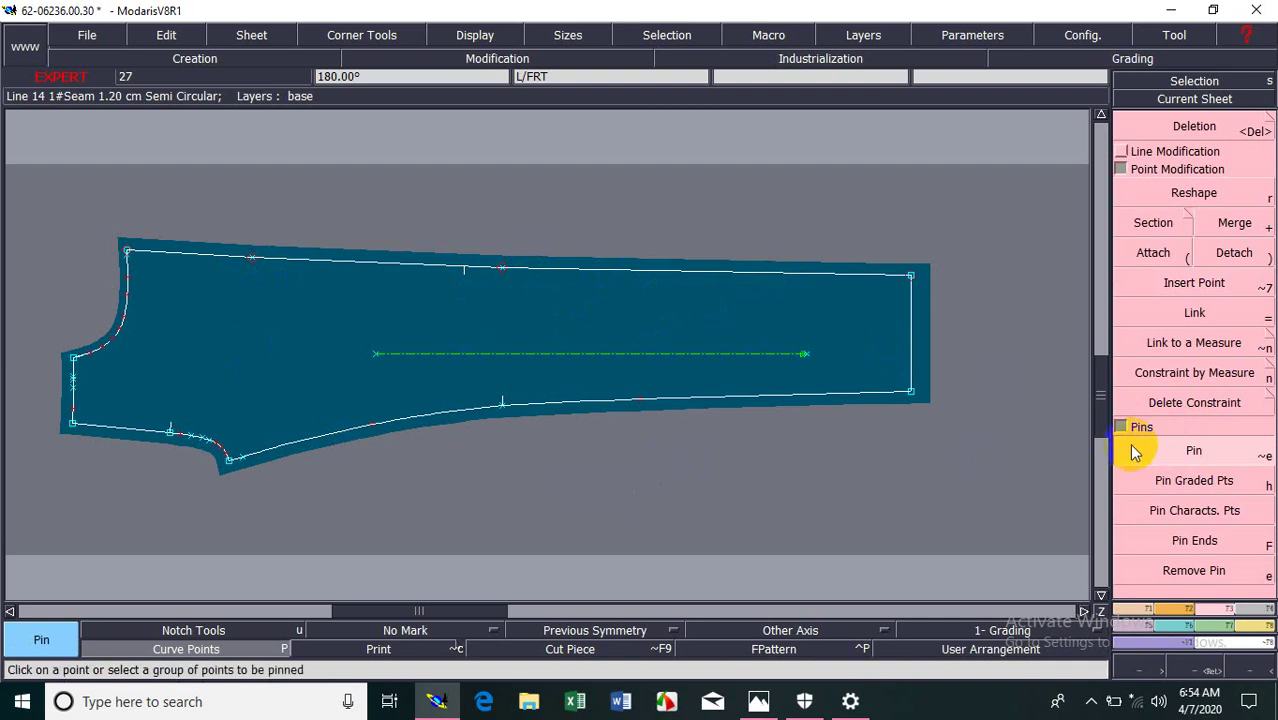
click(1170, 482)
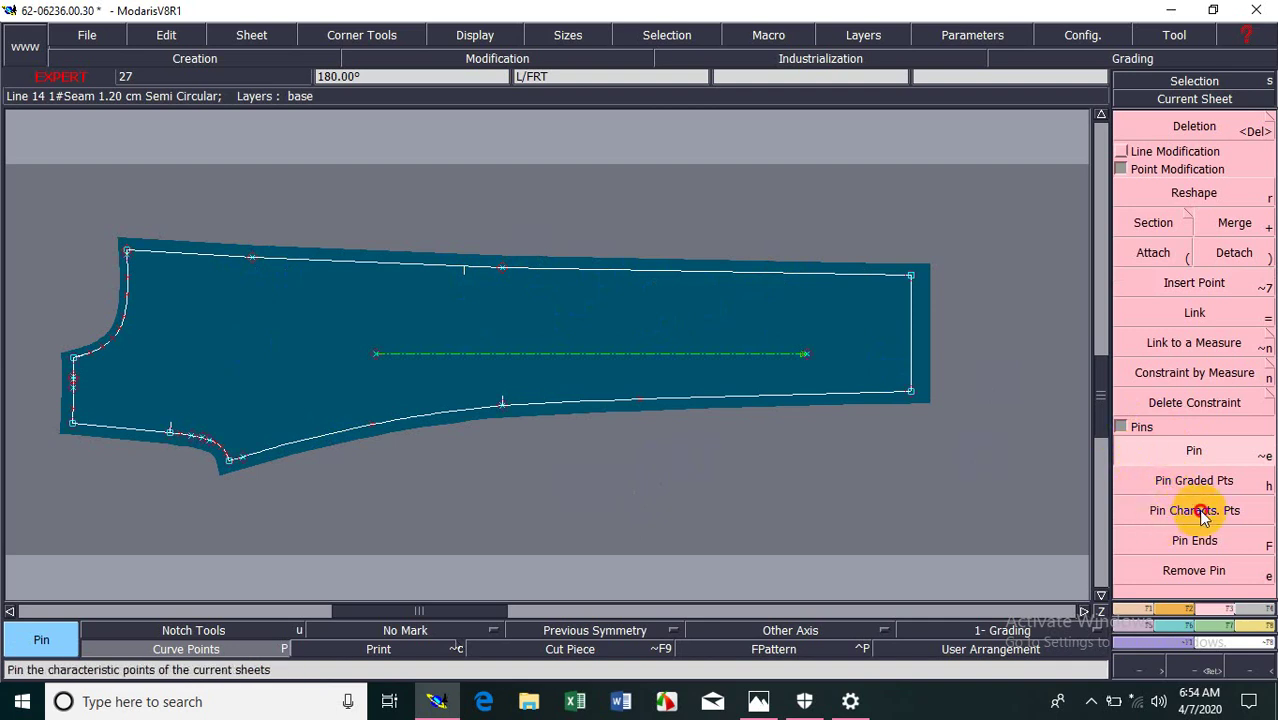
click(1198, 518)
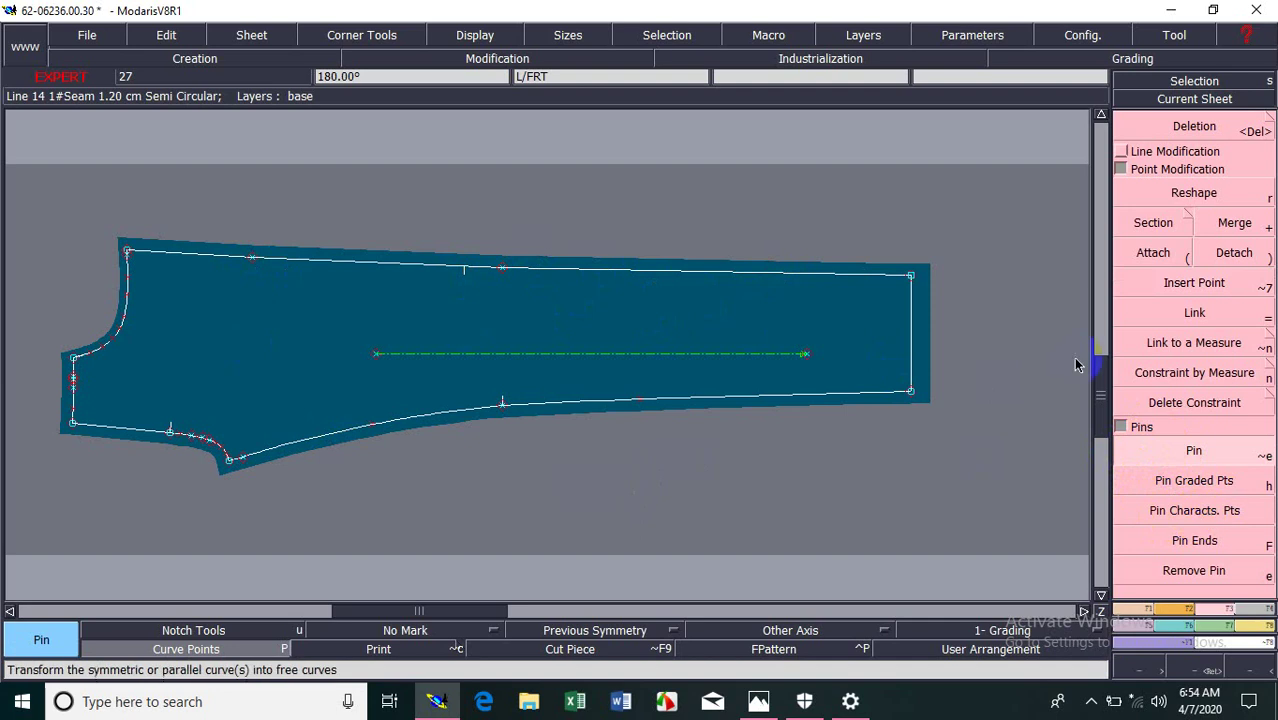
Step: Hide the curve points, remove all pins from the L/FRT piece and show the line modification tools again
click(267, 397)
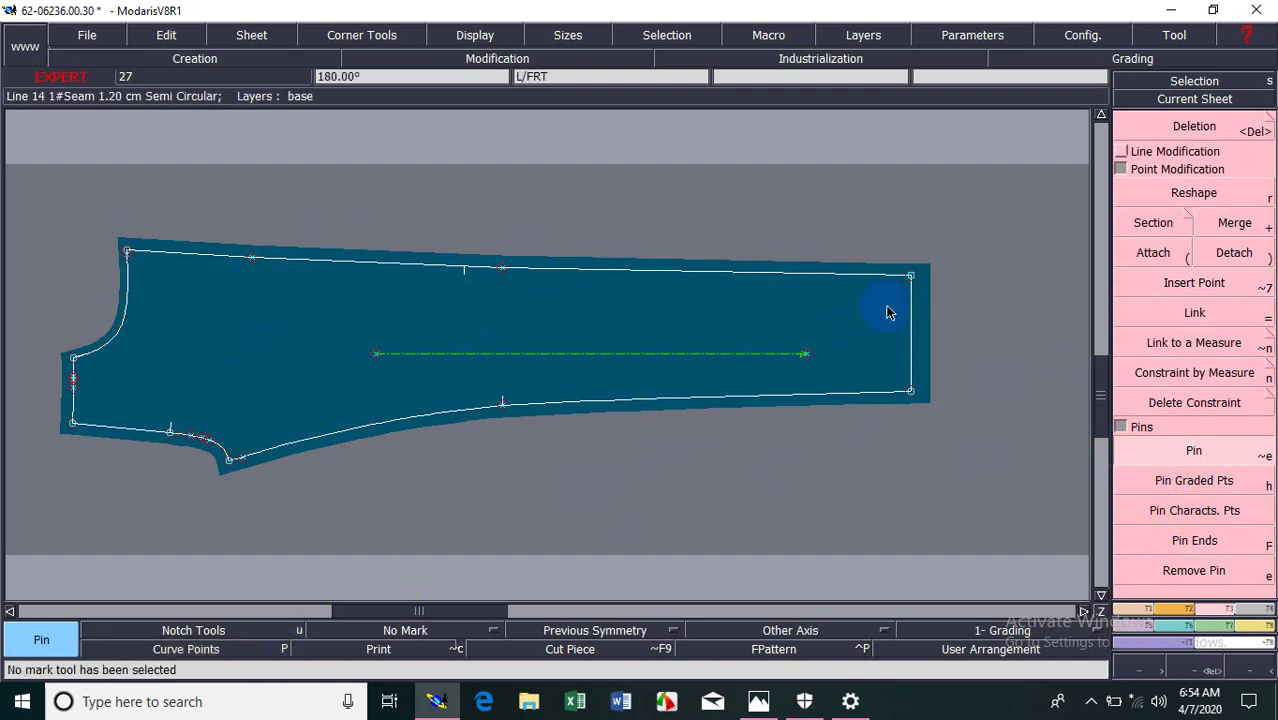
click(1185, 574)
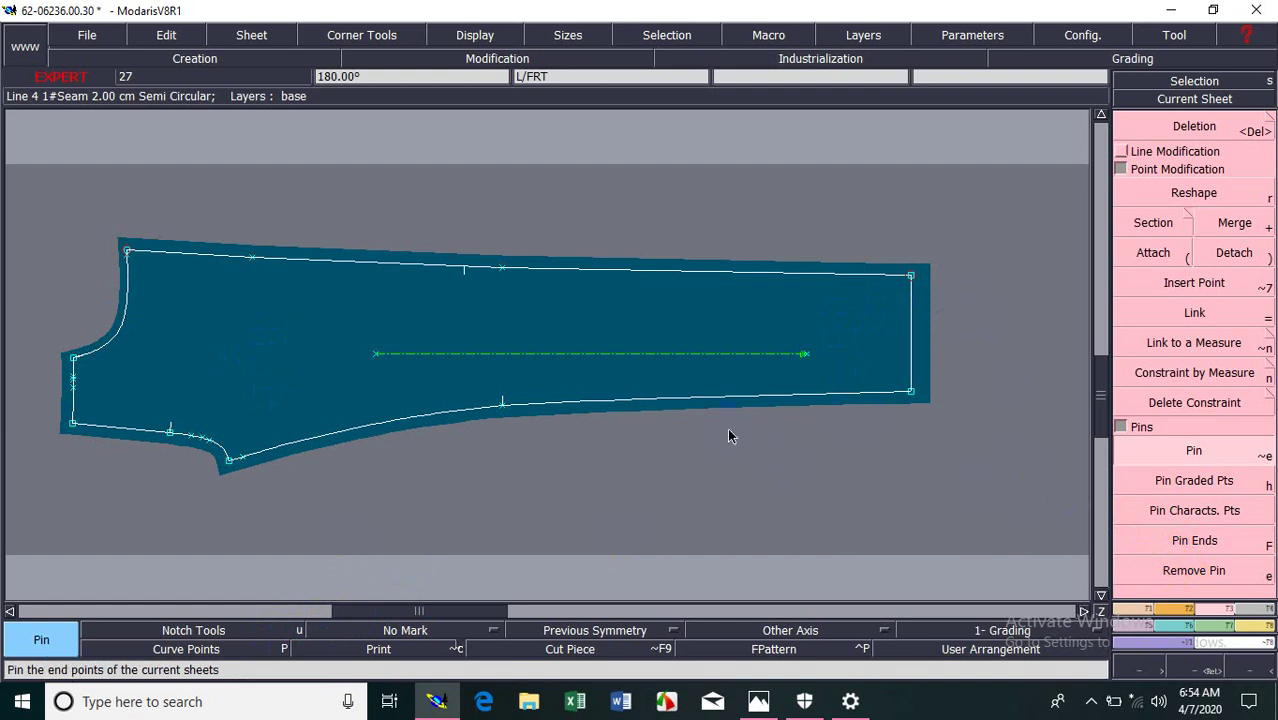
click(1121, 151)
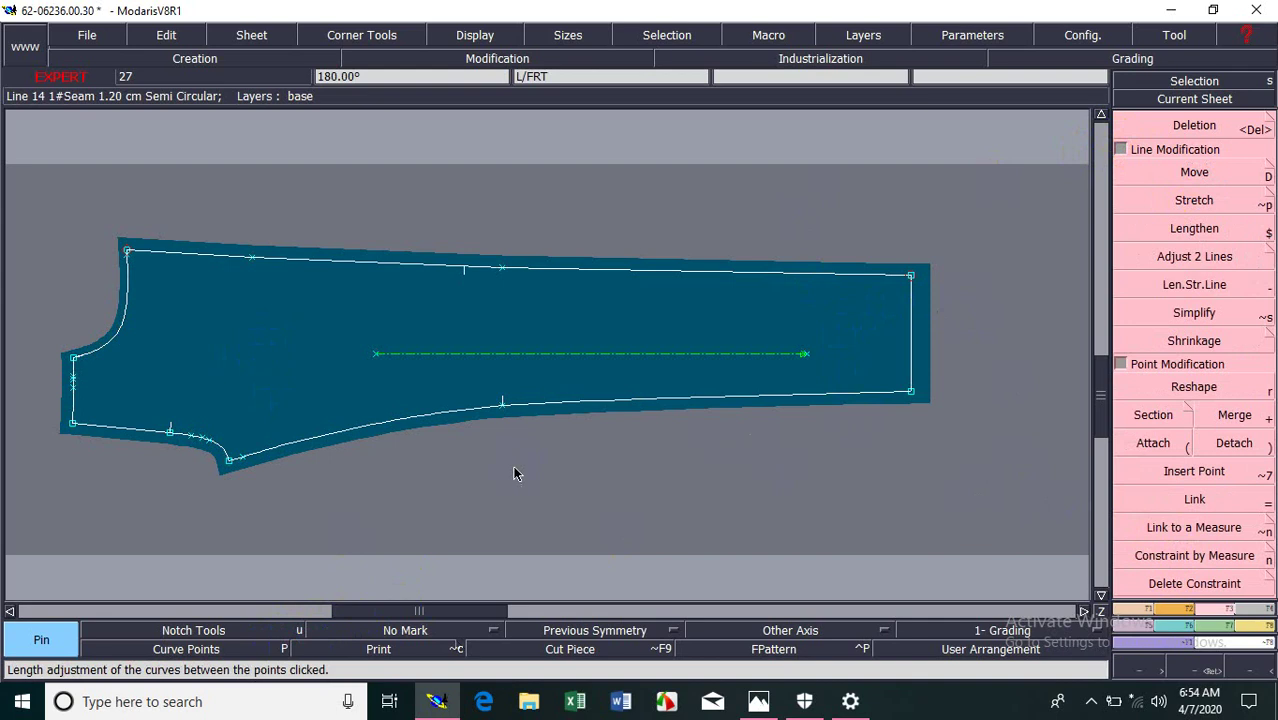